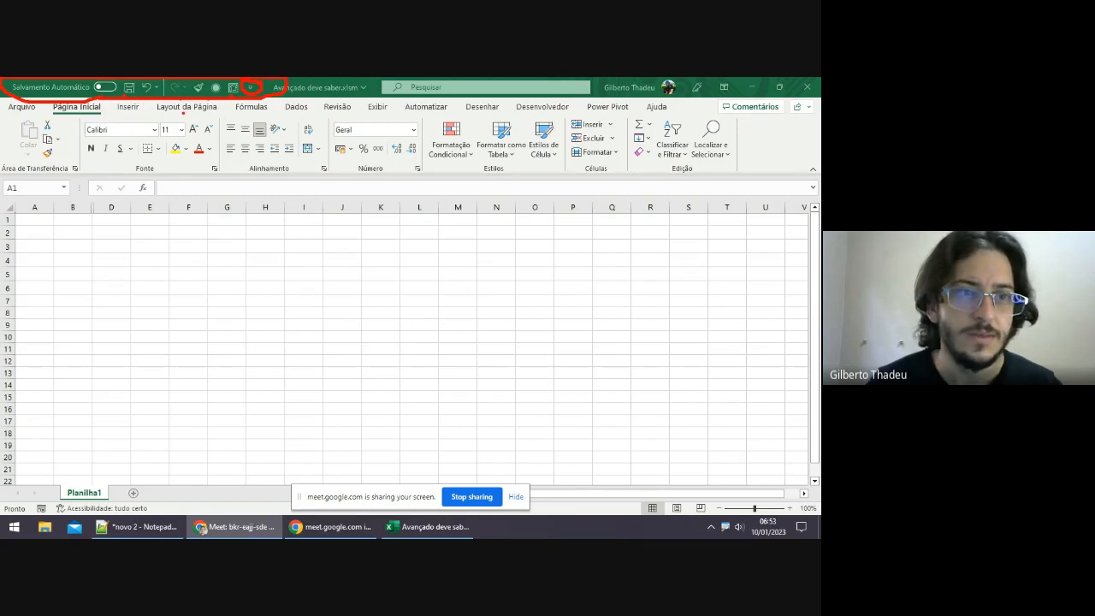
{"action": "left_click", "coordinate": [252, 91]}
{"action": "left_click", "coordinate": [252, 92]}
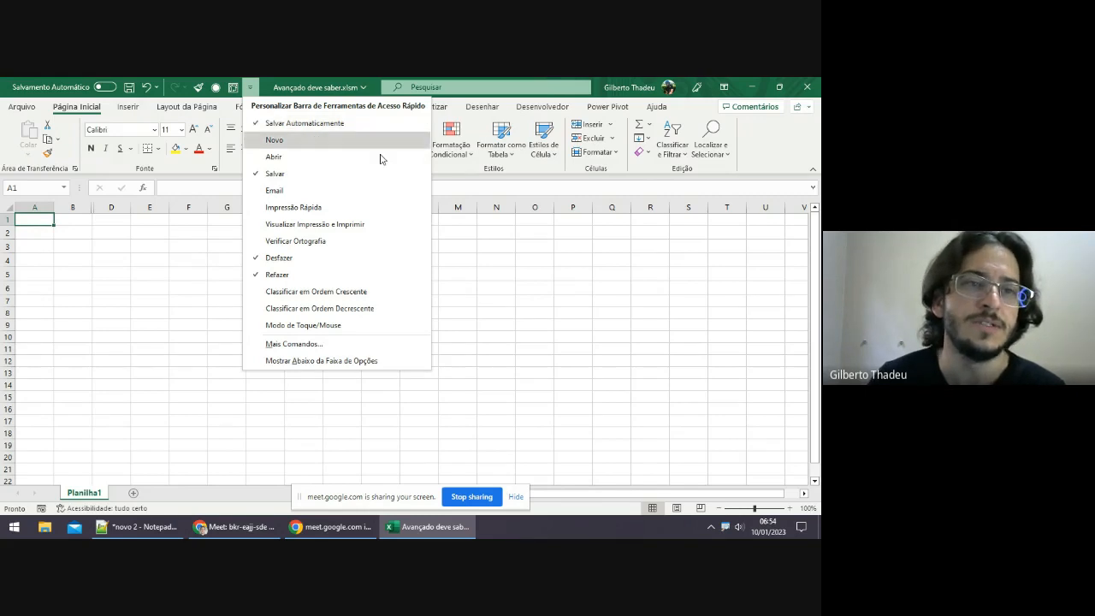
{"action": "left_click", "coordinate": [156, 284]}
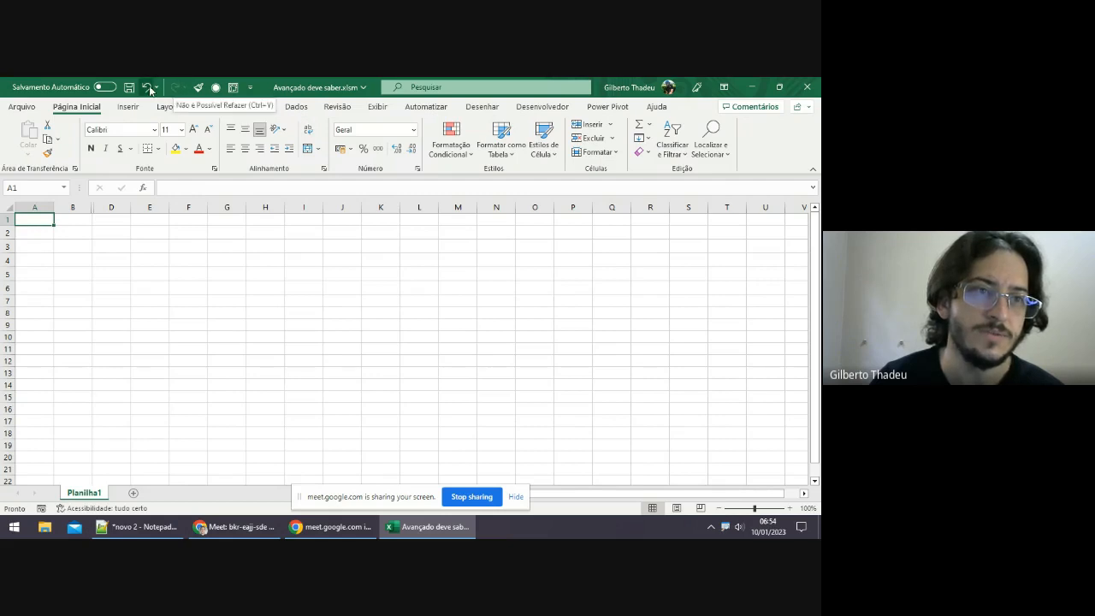
Enter "ddd" in cell H4.
{"action": "left_click", "coordinate": [109, 244]}
{"action": "left_click", "coordinate": [258, 257]}
{"action": "type", "text": "ddd"}
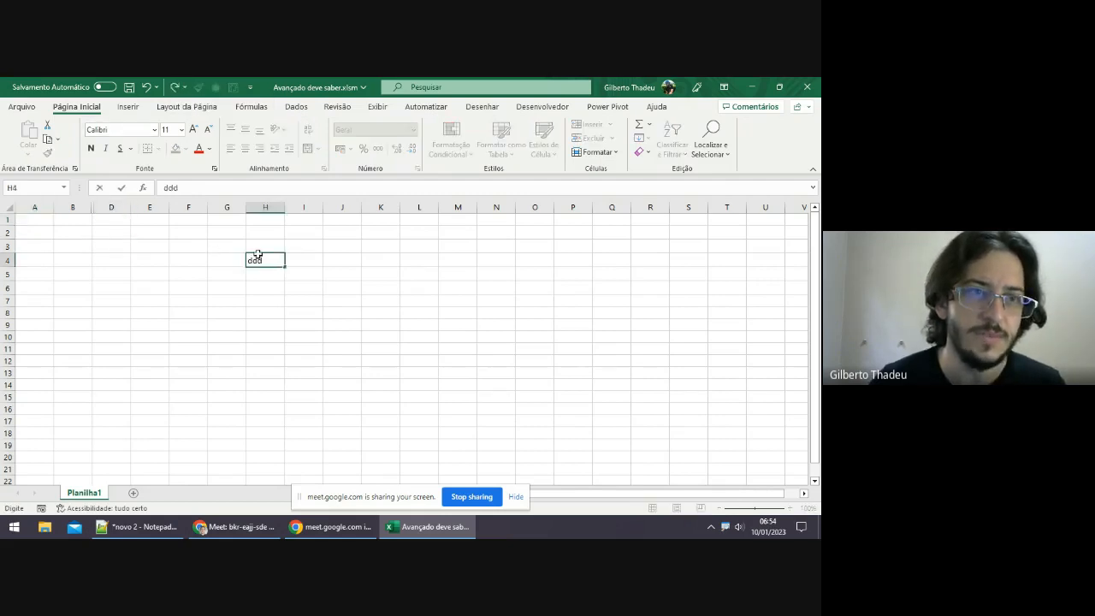
{"action": "key", "text": "Return"}
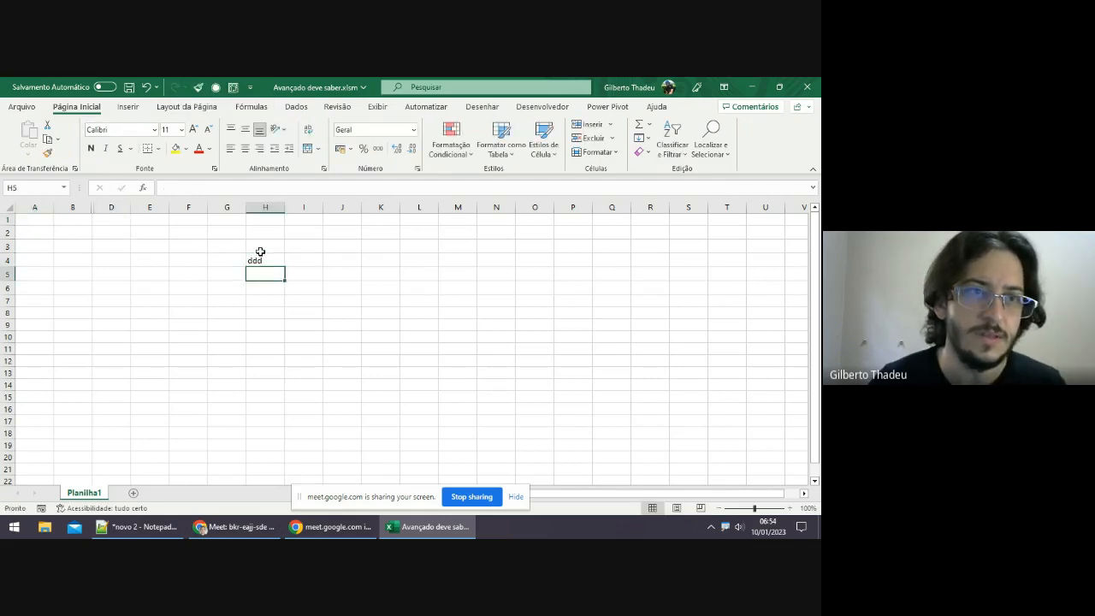
Undo and redo the text entry in cell H4, and clear the cell.
{"action": "left_click", "coordinate": [147, 87]}
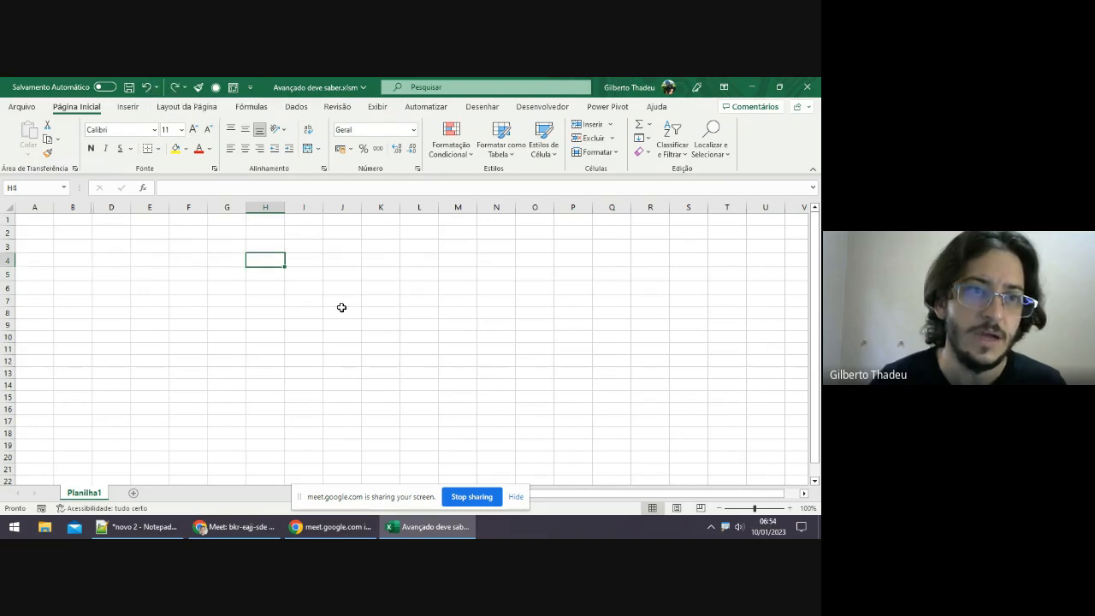
{"action": "left_click", "coordinate": [174, 88]}
{"action": "left_click", "coordinate": [320, 279]}
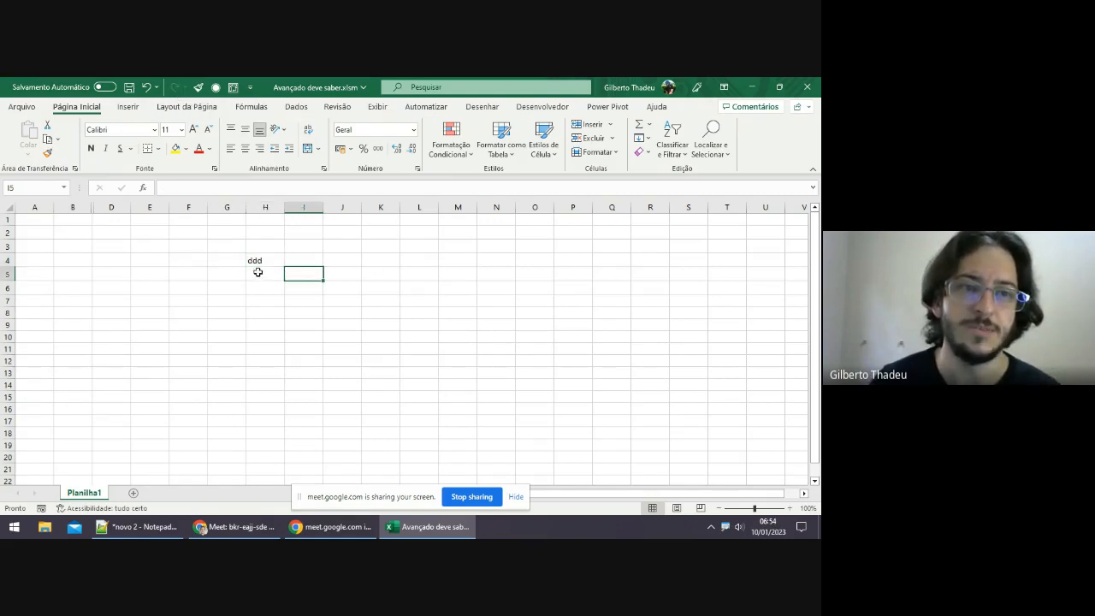
{"action": "left_click", "coordinate": [259, 264]}
{"action": "key", "text": "Delete"}
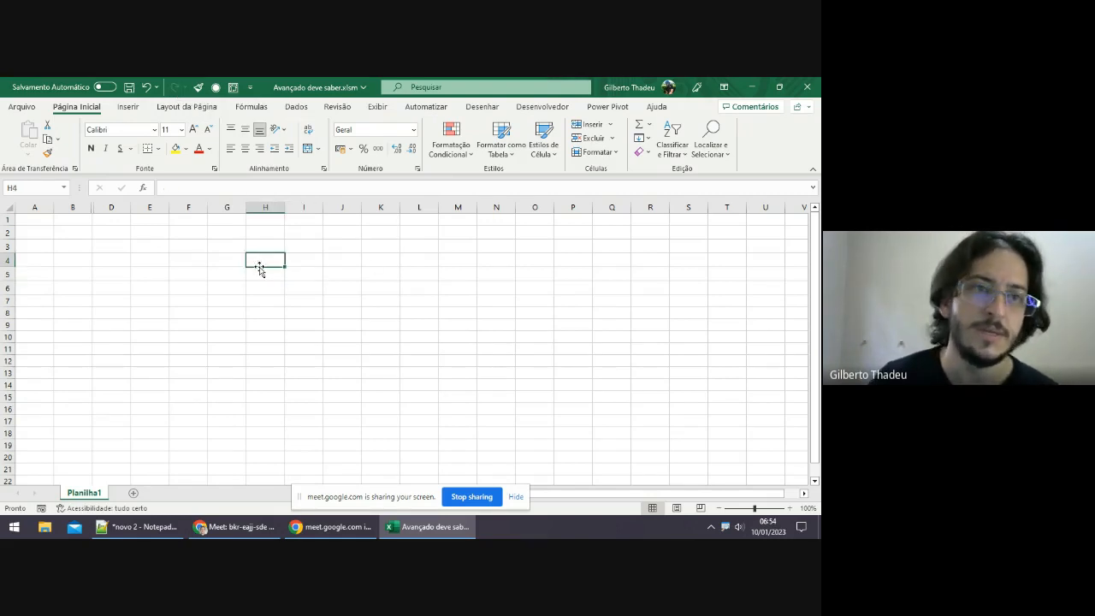
Remove the Refazer command from the Quick Access Toolbar and add it back.
{"action": "left_click", "coordinate": [250, 88]}
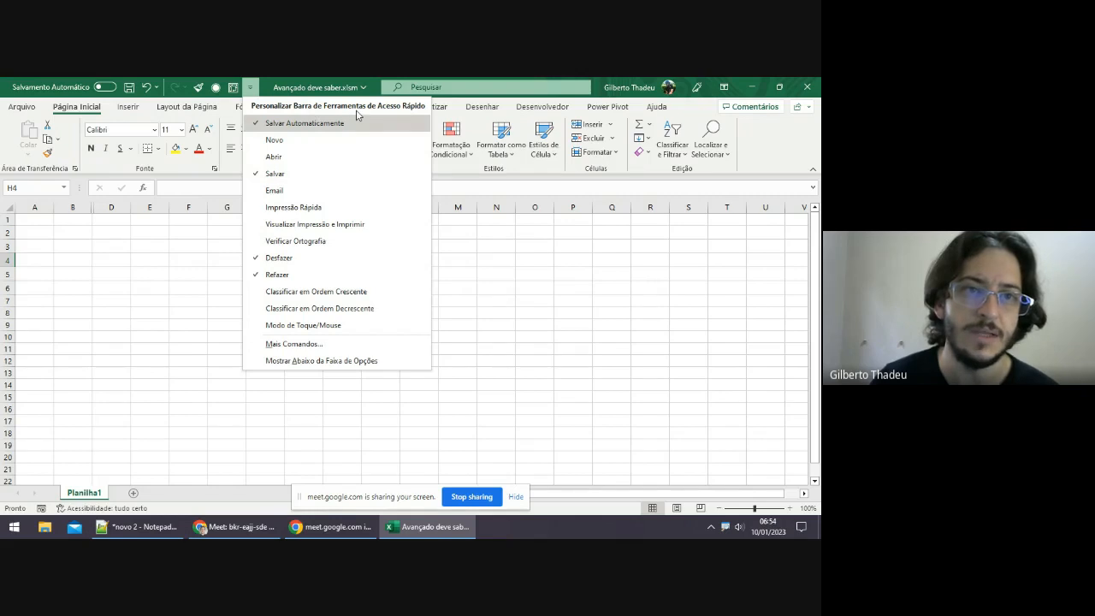
{"action": "left_click", "coordinate": [279, 277]}
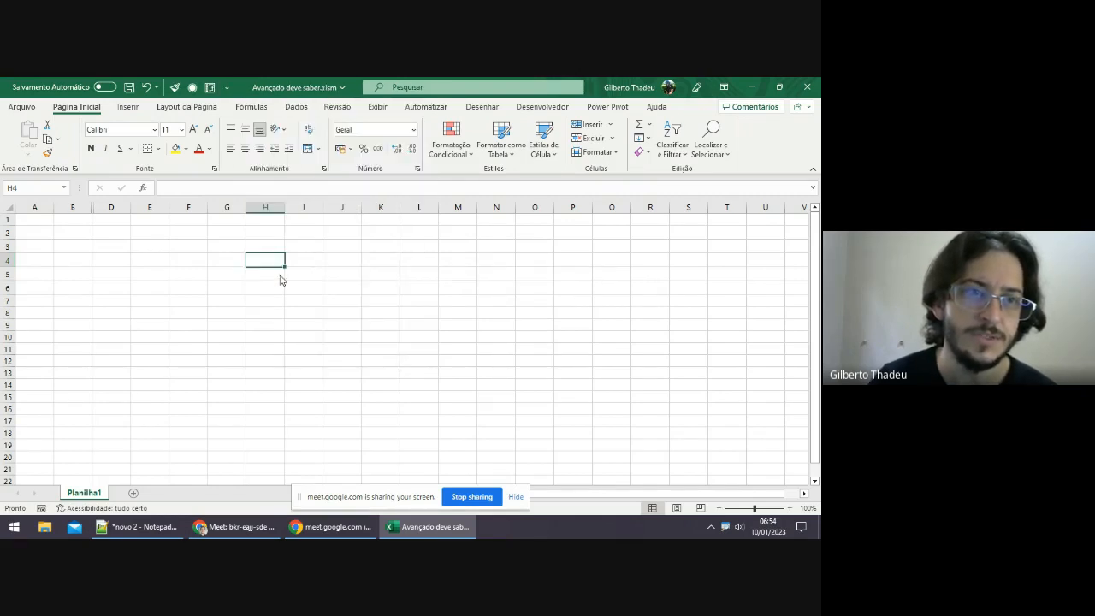
{"action": "left_click", "coordinate": [224, 91]}
{"action": "left_click", "coordinate": [253, 274]}
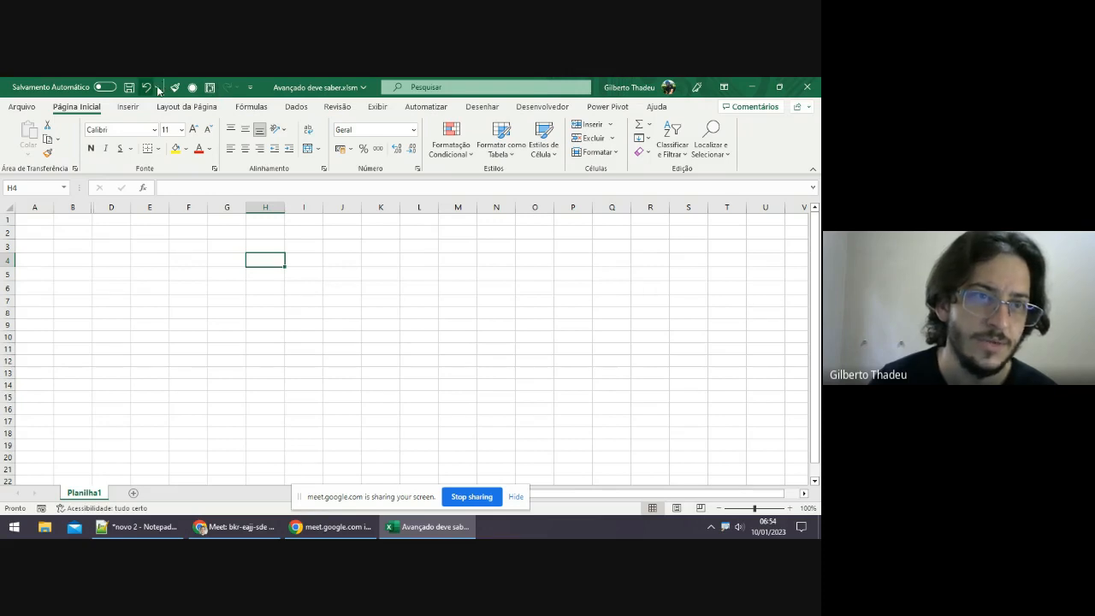
Reorder the Quick Access Toolbar so that Refazer comes directly after Desfazer, and apply the change.
{"action": "left_click", "coordinate": [250, 89]}
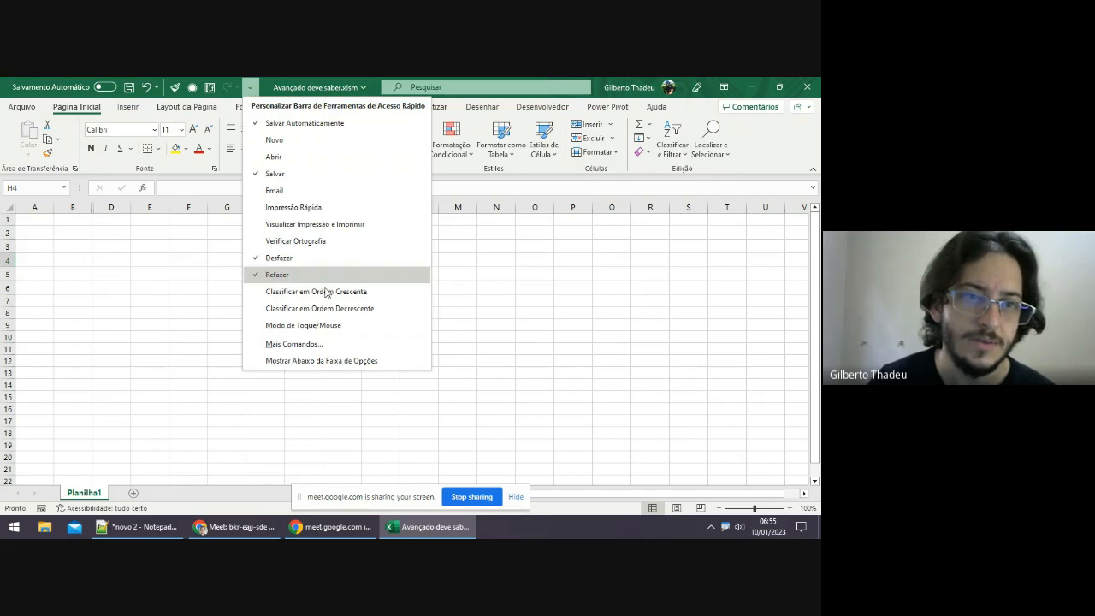
{"action": "left_click", "coordinate": [295, 344]}
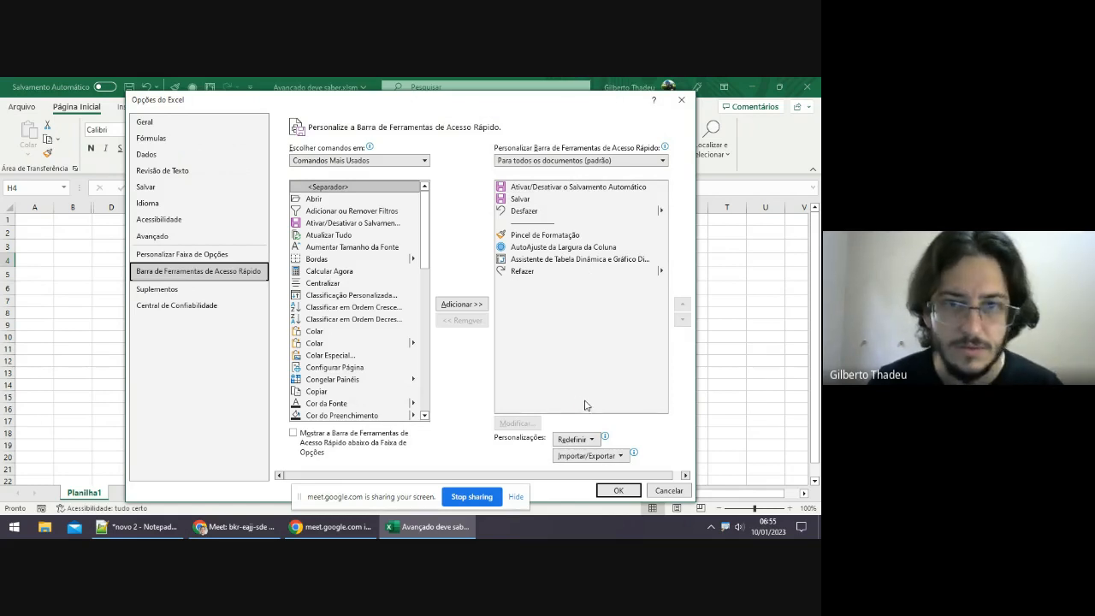
{"action": "mouse_move", "coordinate": [655, 323]}
{"action": "left_mouse_down"}
{"action": "mouse_move", "coordinate": [687, 221]}
{"action": "mouse_move", "coordinate": [654, 190]}
{"action": "mouse_move", "coordinate": [551, 167]}
{"action": "mouse_move", "coordinate": [466, 257]}
{"action": "mouse_move", "coordinate": [631, 325]}
{"action": "mouse_move", "coordinate": [655, 323]}
{"action": "left_mouse_up"}
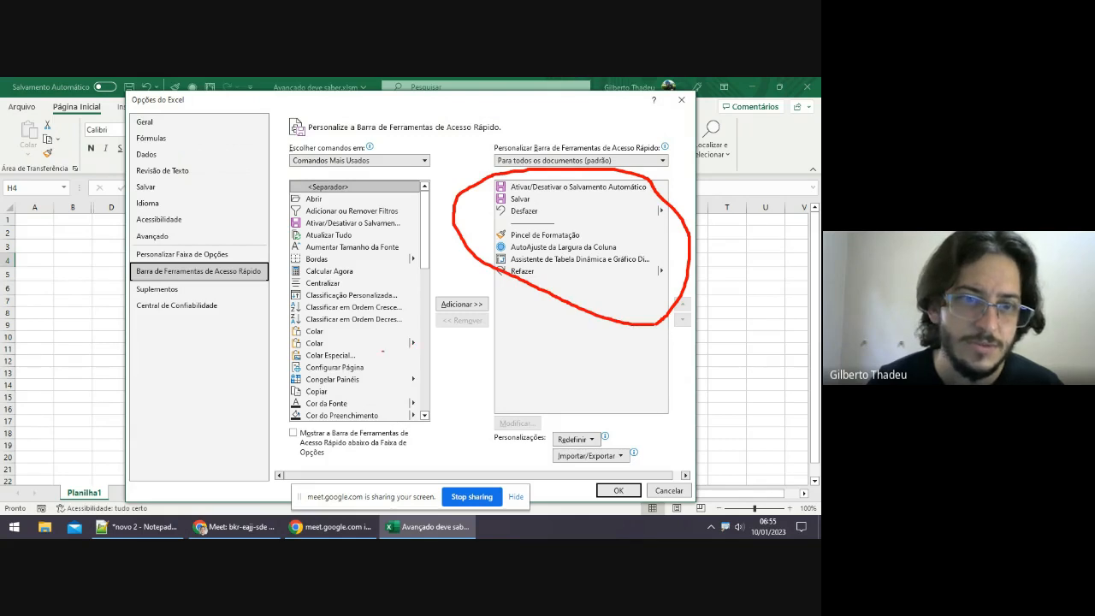
{"action": "mouse_move", "coordinate": [420, 403]}
{"action": "left_mouse_down"}
{"action": "mouse_move", "coordinate": [411, 416]}
{"action": "mouse_move", "coordinate": [467, 252]}
{"action": "mouse_move", "coordinate": [430, 172]}
{"action": "mouse_move", "coordinate": [258, 192]}
{"action": "mouse_move", "coordinate": [247, 329]}
{"action": "mouse_move", "coordinate": [282, 386]}
{"action": "mouse_move", "coordinate": [423, 416]}
{"action": "left_mouse_up"}
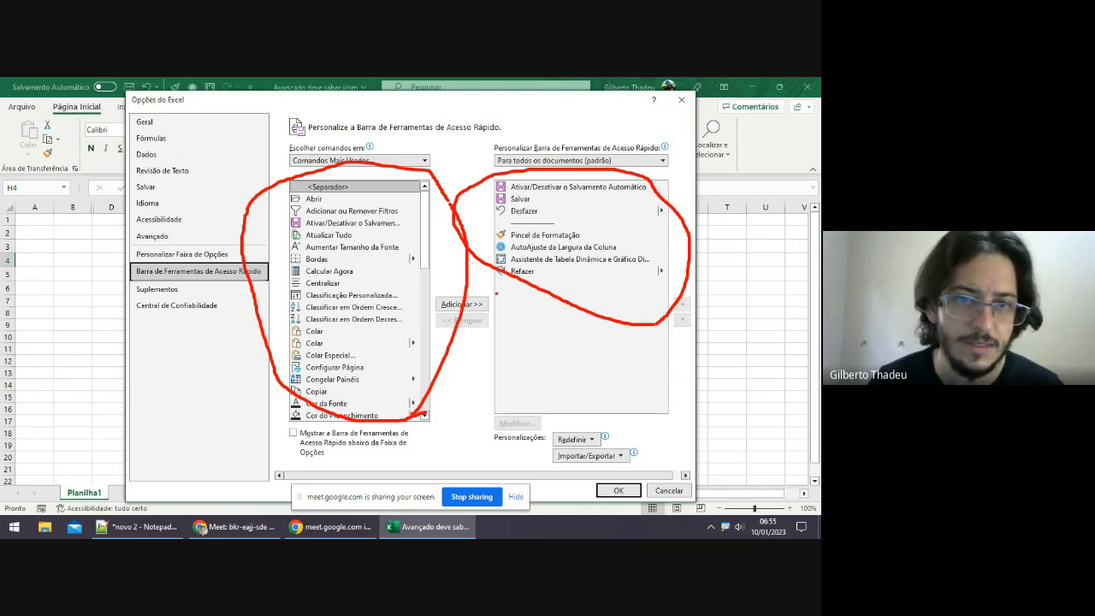
{"action": "mouse_move", "coordinate": [496, 294]}
{"action": "left_mouse_down"}
{"action": "mouse_move", "coordinate": [419, 293]}
{"action": "mouse_move", "coordinate": [498, 296]}
{"action": "left_mouse_up"}
{"action": "key", "text": "Escape"}
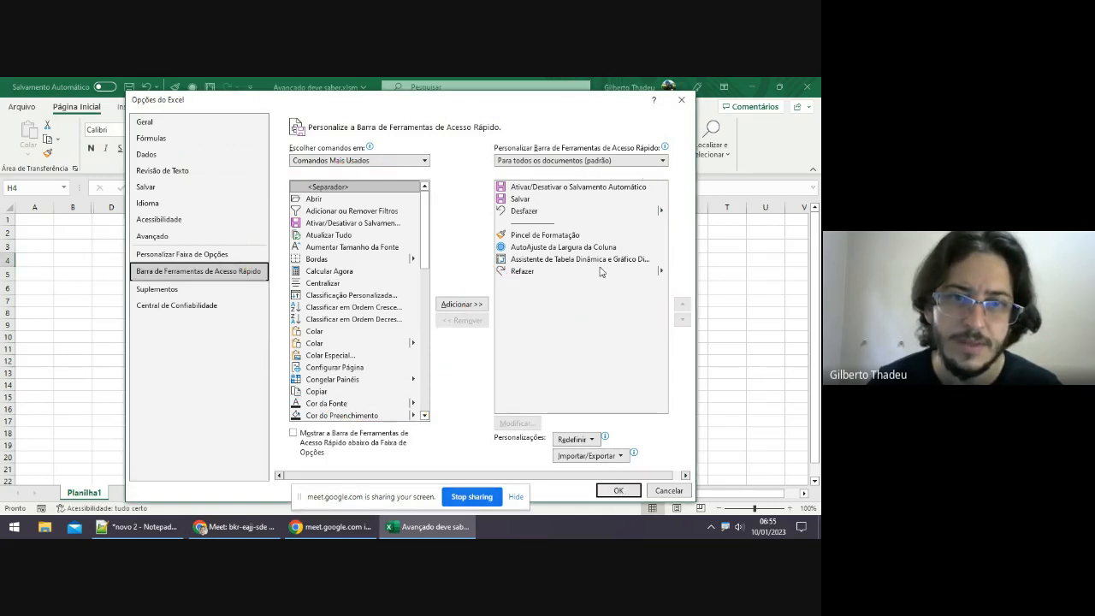
{"action": "left_click", "coordinate": [541, 275]}
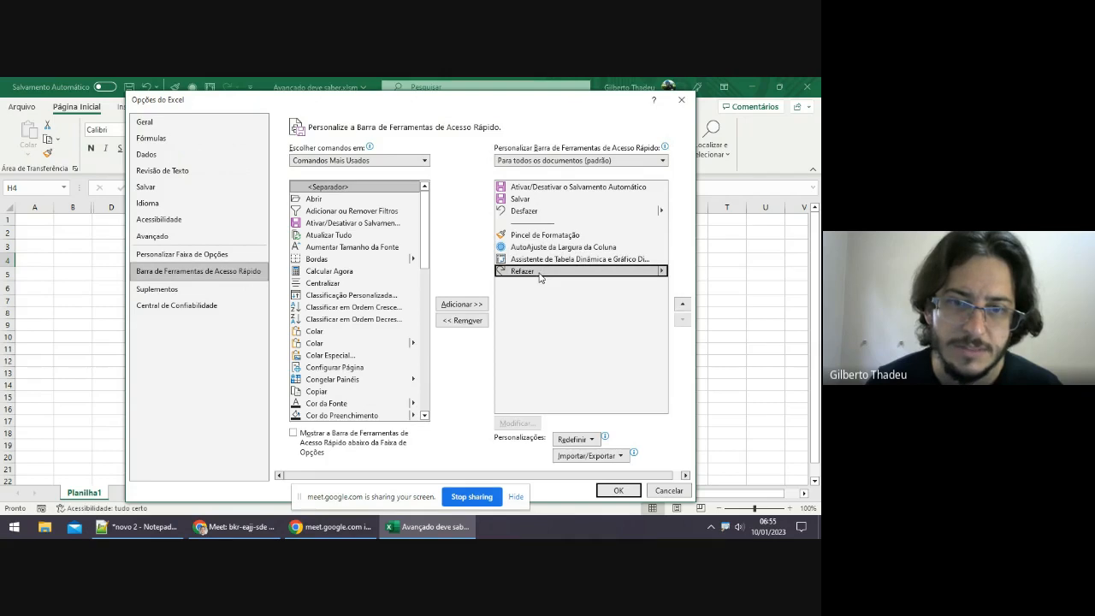
{"action": "left_click", "coordinate": [683, 306]}
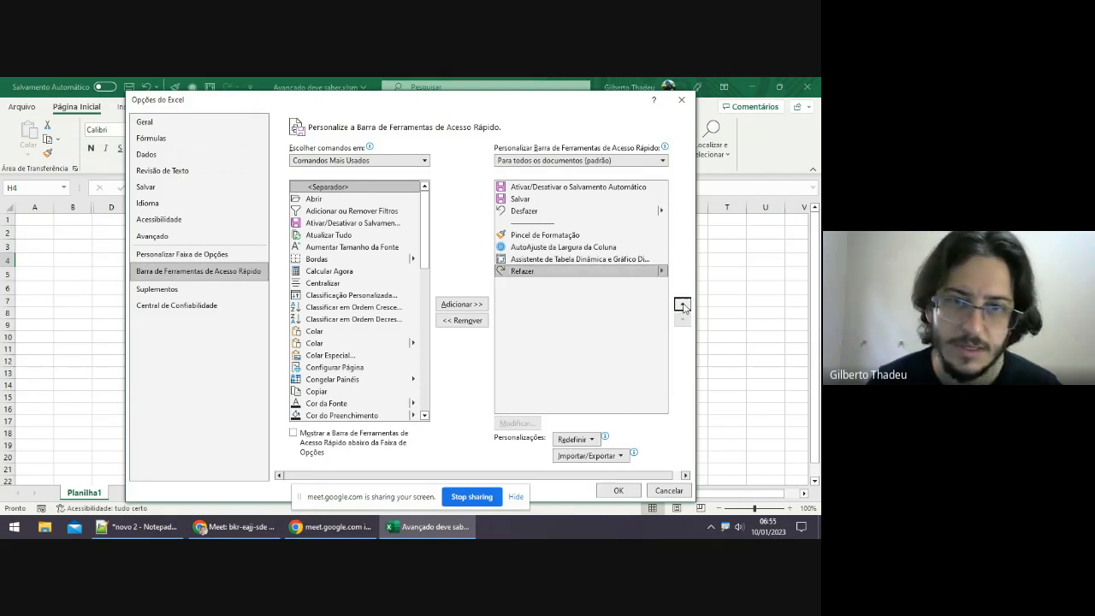
{"action": "left_click", "coordinate": [683, 306]}
{"action": "left_click", "coordinate": [683, 306]}
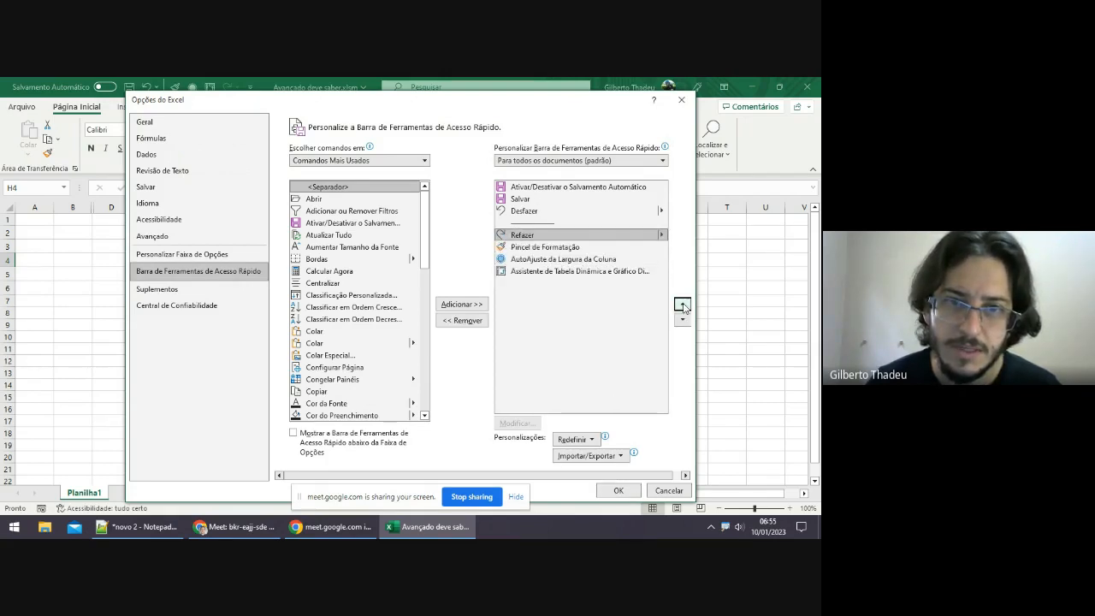
{"action": "left_click", "coordinate": [683, 307]}
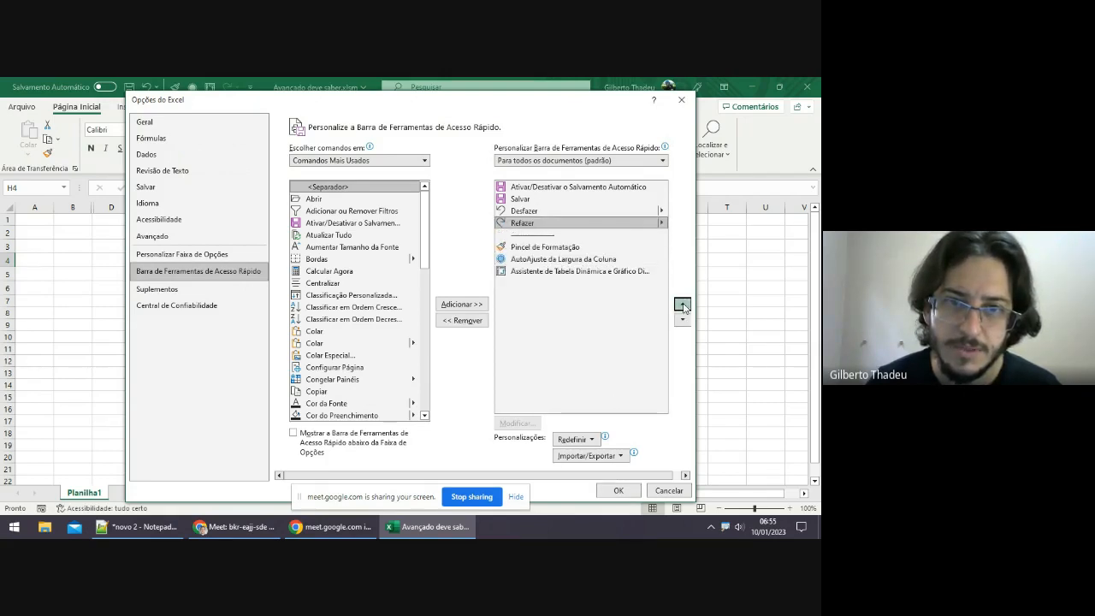
{"action": "left_click", "coordinate": [615, 490]}
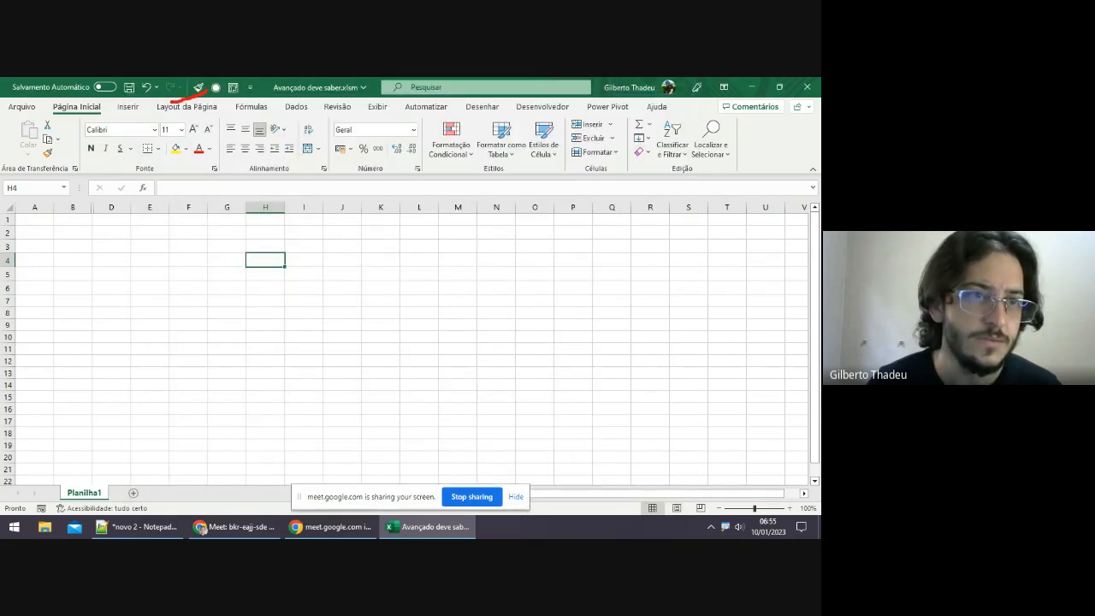
{"action": "left_click_drag", "start_coordinate": [133, 81], "coordinate": [184, 102]}
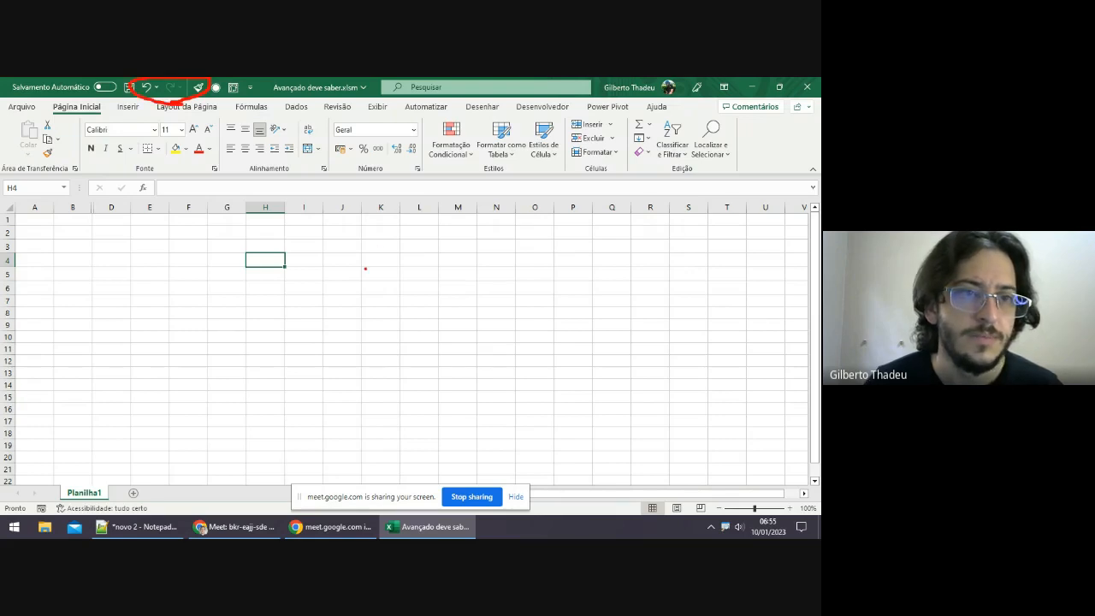
{"action": "key", "text": "Escape"}
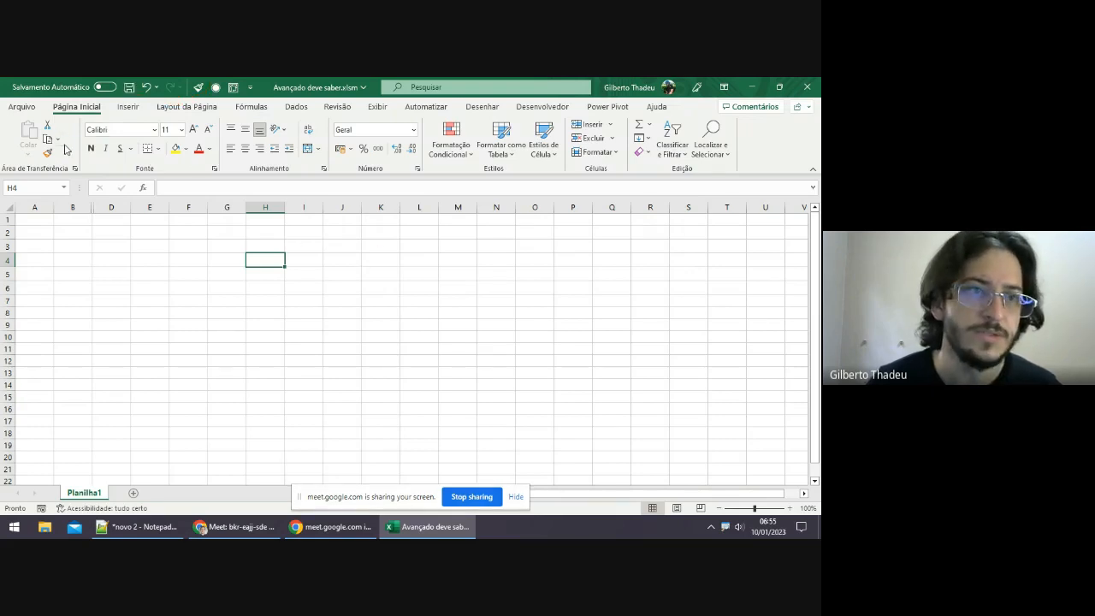
Examine the ribbon commands under Inserir, Layout da Página, Dados, Revisão, Exibir, Automatizar, Desenhar, Desenvolvedor and Power Pivot.
{"action": "left_click", "coordinate": [130, 107]}
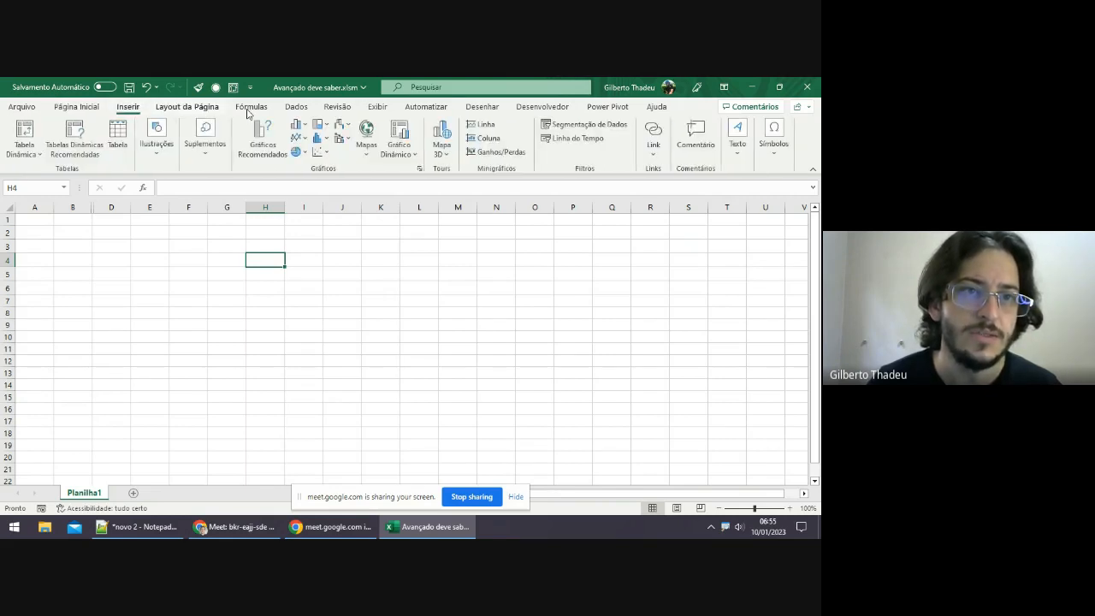
{"action": "scroll", "coordinate": [247, 113], "scroll_direction": "down", "scroll_amount": 2}
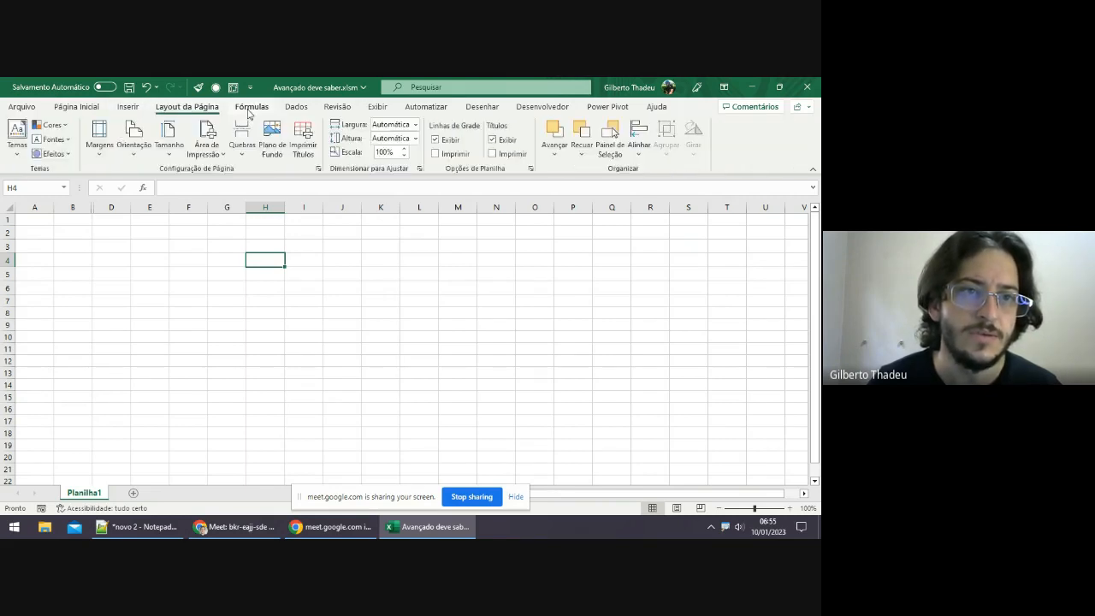
{"action": "left_click", "coordinate": [291, 107]}
{"action": "left_click", "coordinate": [337, 108]}
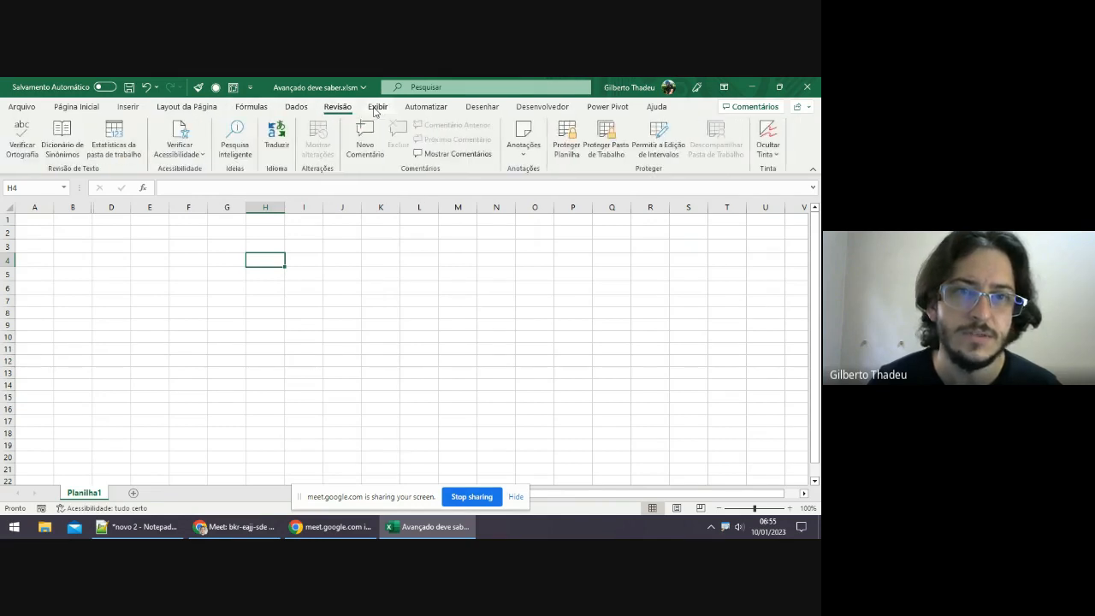
{"action": "left_click", "coordinate": [378, 109]}
{"action": "left_click", "coordinate": [426, 107]}
{"action": "left_click", "coordinate": [469, 108]}
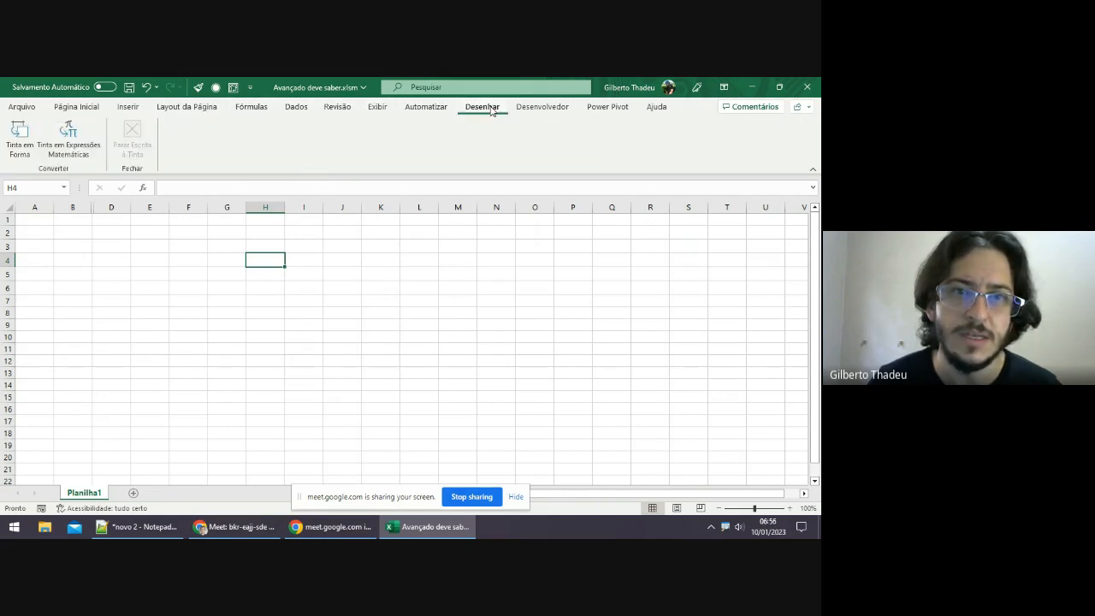
{"action": "left_click", "coordinate": [522, 109]}
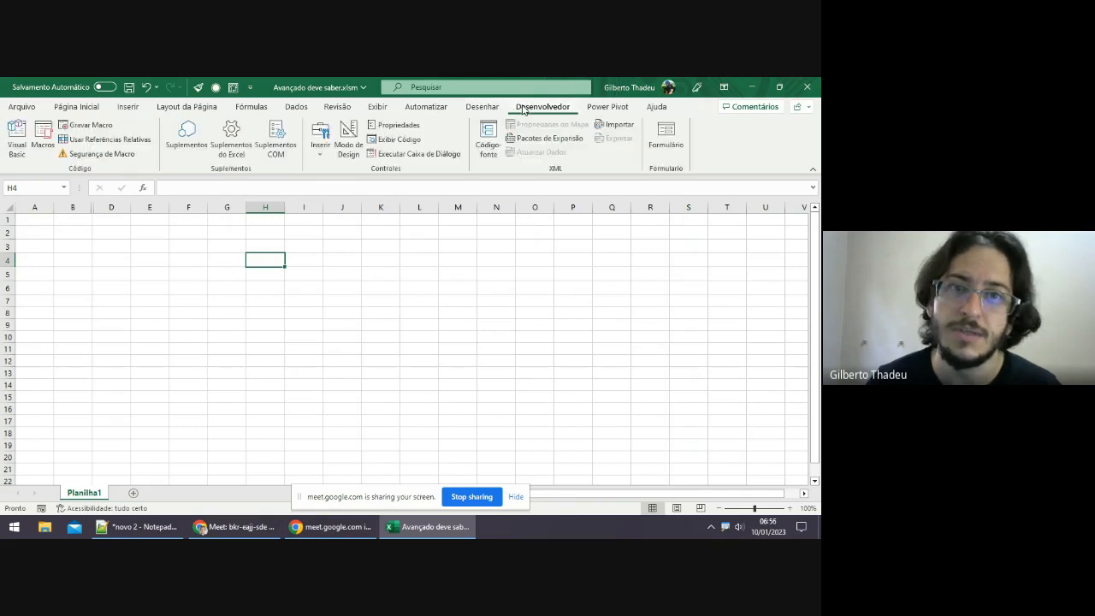
{"action": "left_click", "coordinate": [621, 111]}
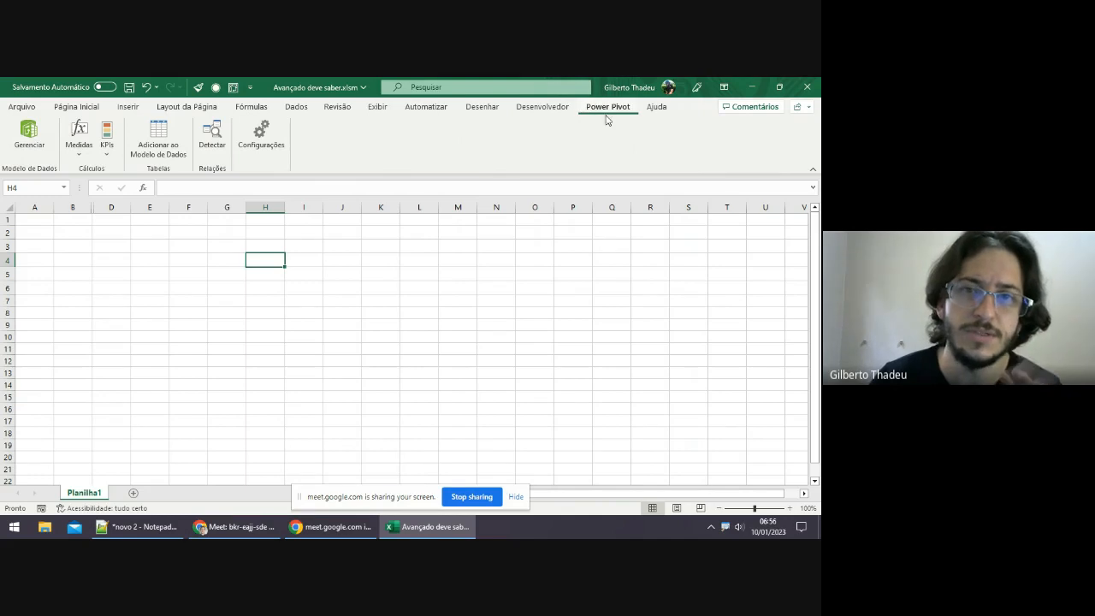
{"action": "left_click", "coordinate": [438, 109]}
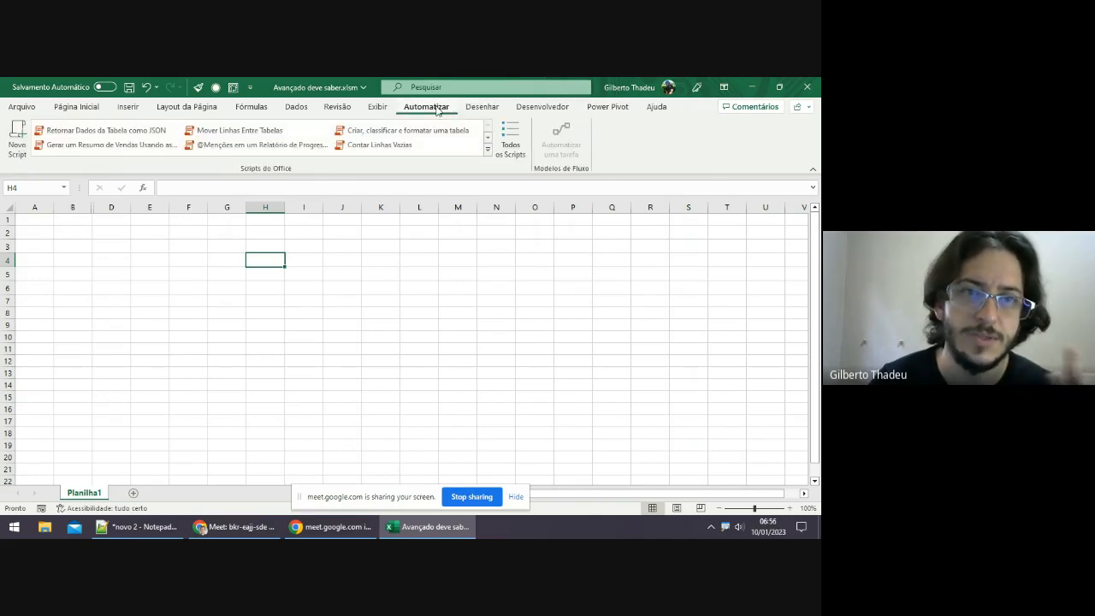
{"action": "right_click", "coordinate": [437, 111]}
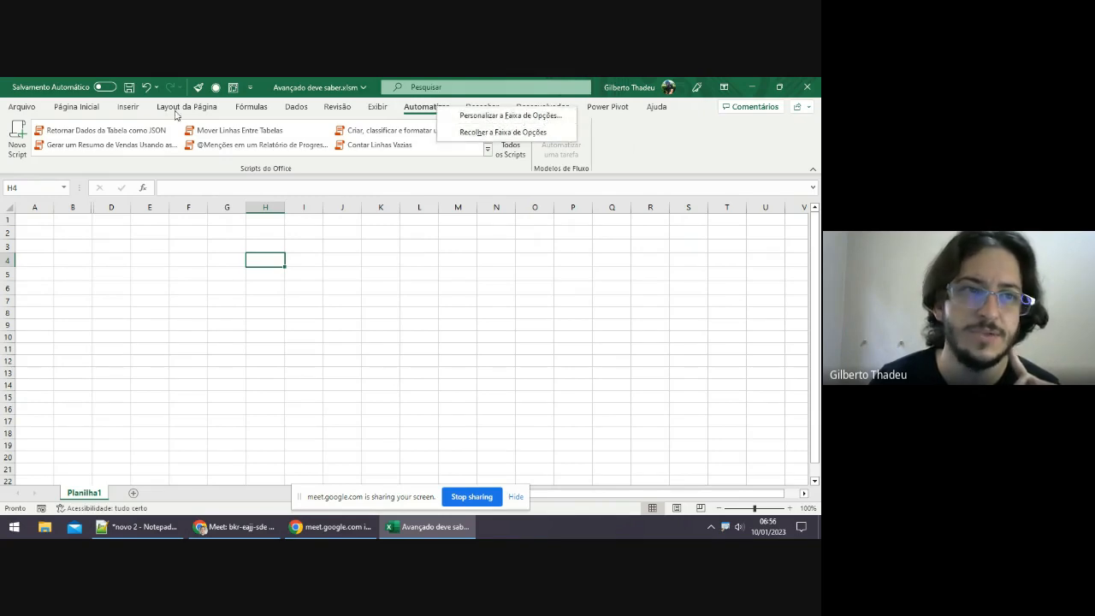
{"action": "right_click", "coordinate": [99, 110]}
{"action": "right_click", "coordinate": [99, 111]}
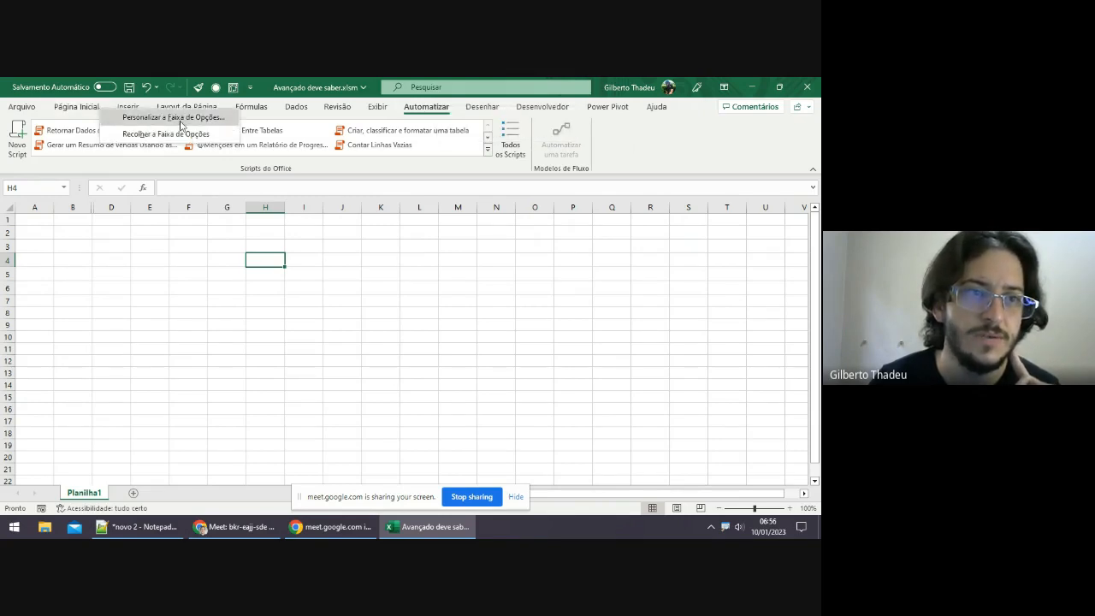
{"action": "left_click", "coordinate": [129, 118]}
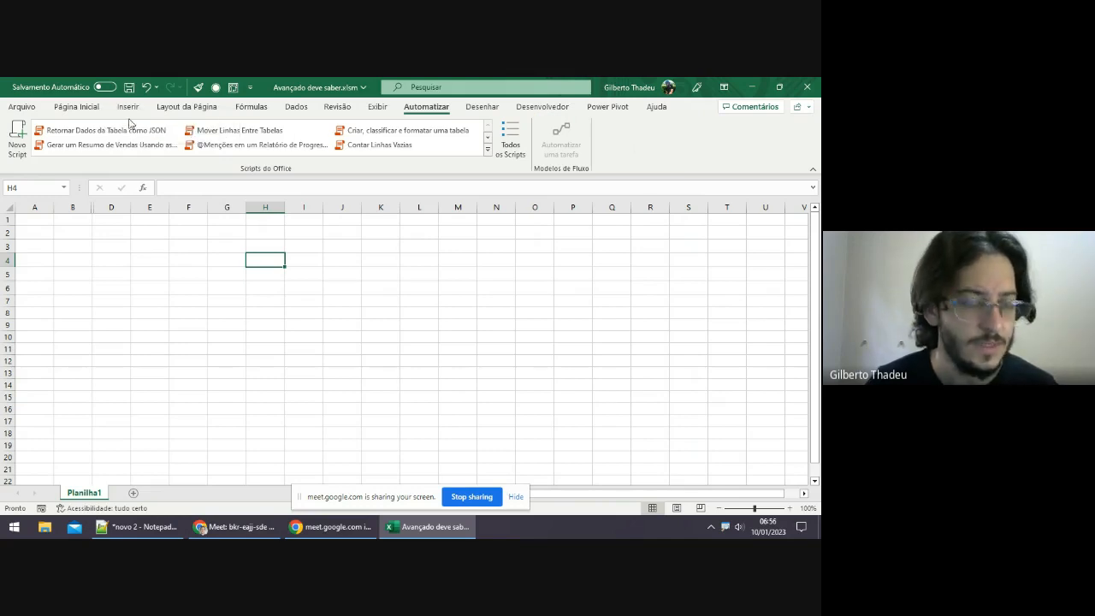
{"action": "left_click", "coordinate": [128, 109]}
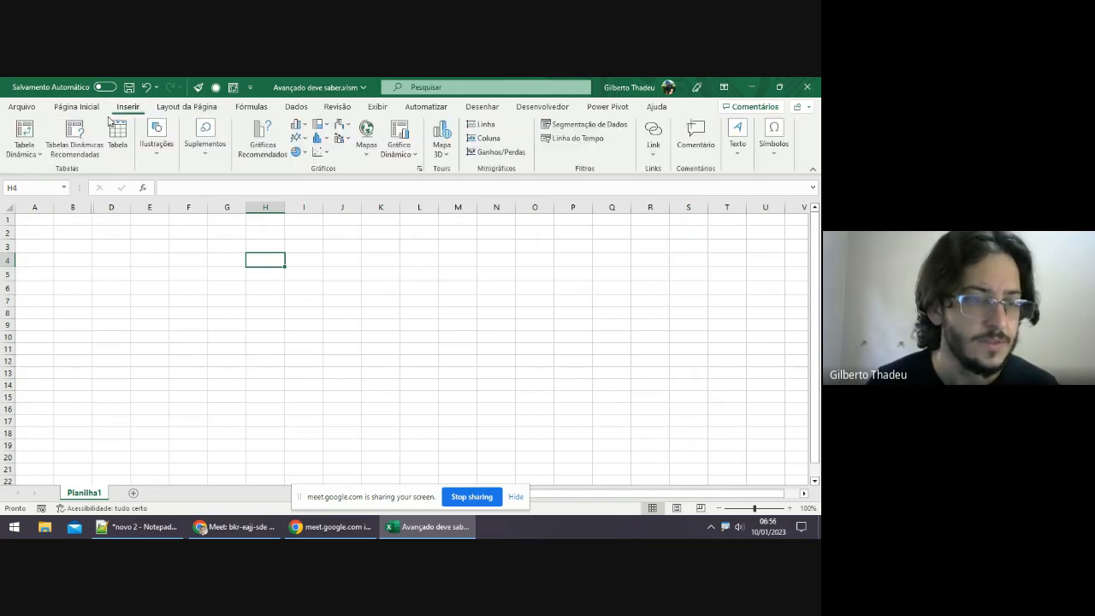
{"action": "left_click", "coordinate": [96, 108]}
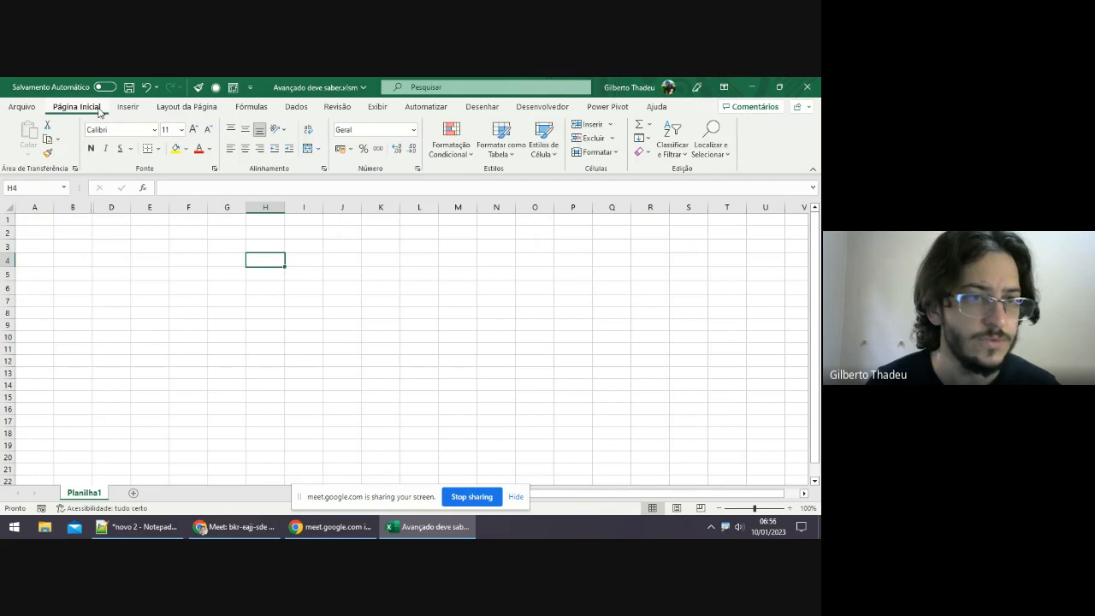
{"action": "mouse_move", "coordinate": [77, 120]}
{"action": "left_mouse_down"}
{"action": "mouse_move", "coordinate": [418, 127]}
{"action": "mouse_move", "coordinate": [485, 114]}
{"action": "mouse_move", "coordinate": [667, 114]}
{"action": "mouse_move", "coordinate": [489, 90]}
{"action": "mouse_move", "coordinate": [164, 94]}
{"action": "left_mouse_up"}
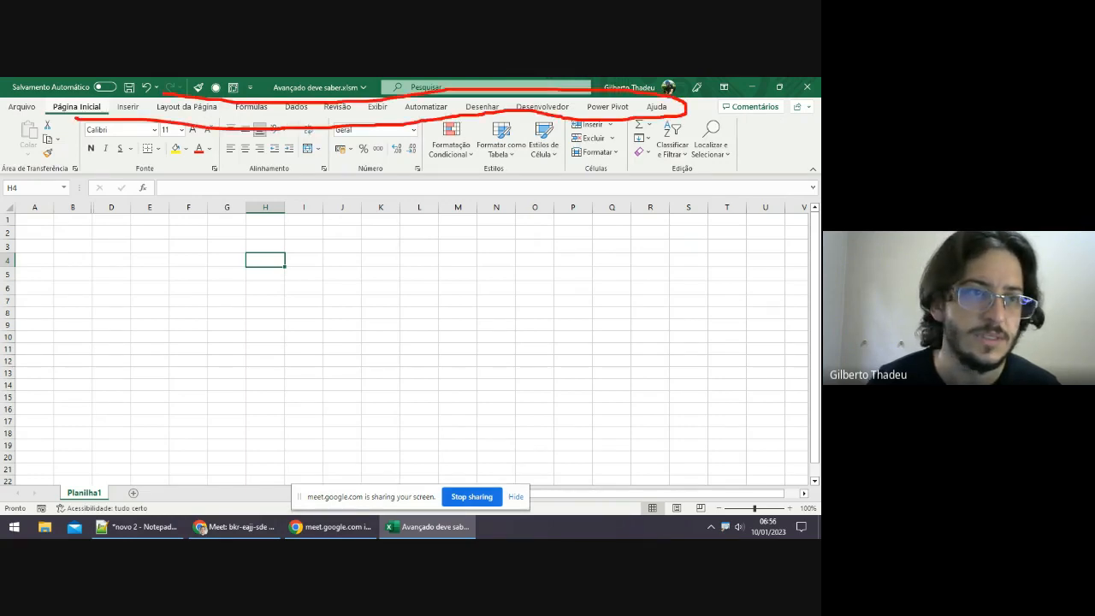
{"action": "left_click_drag", "start_coordinate": [2, 123], "coordinate": [90, 121]}
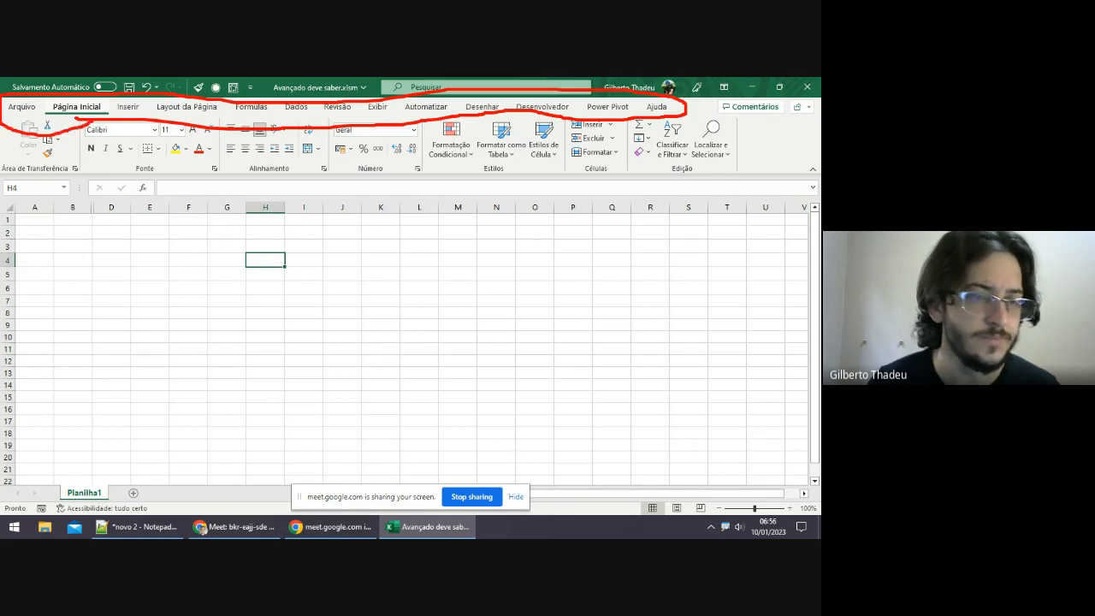
{"action": "key", "text": "Escape"}
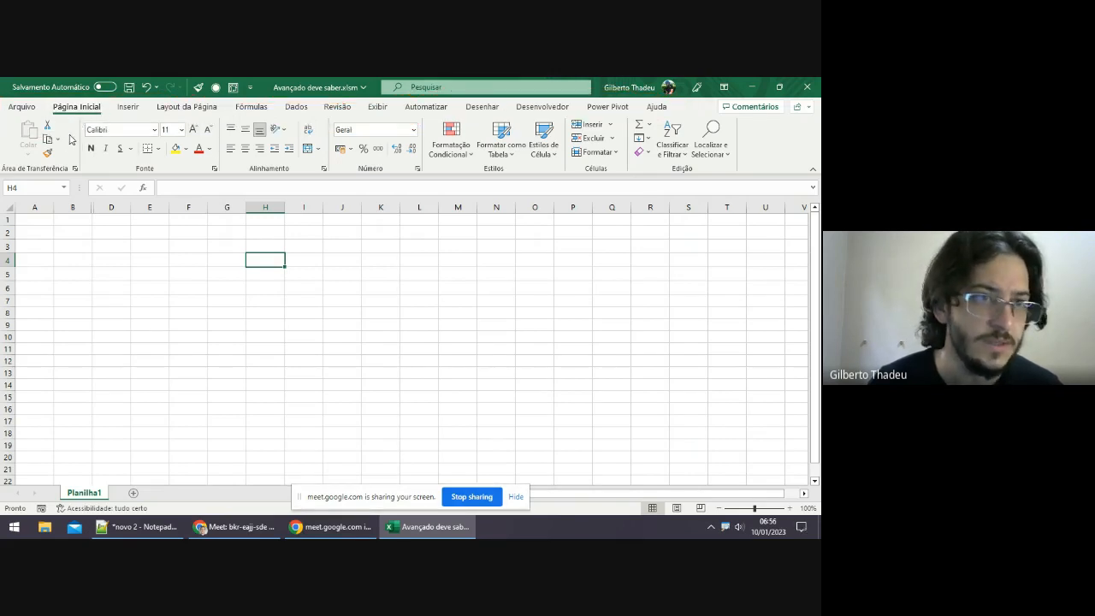
{"action": "key", "text": "ctrl+2"}
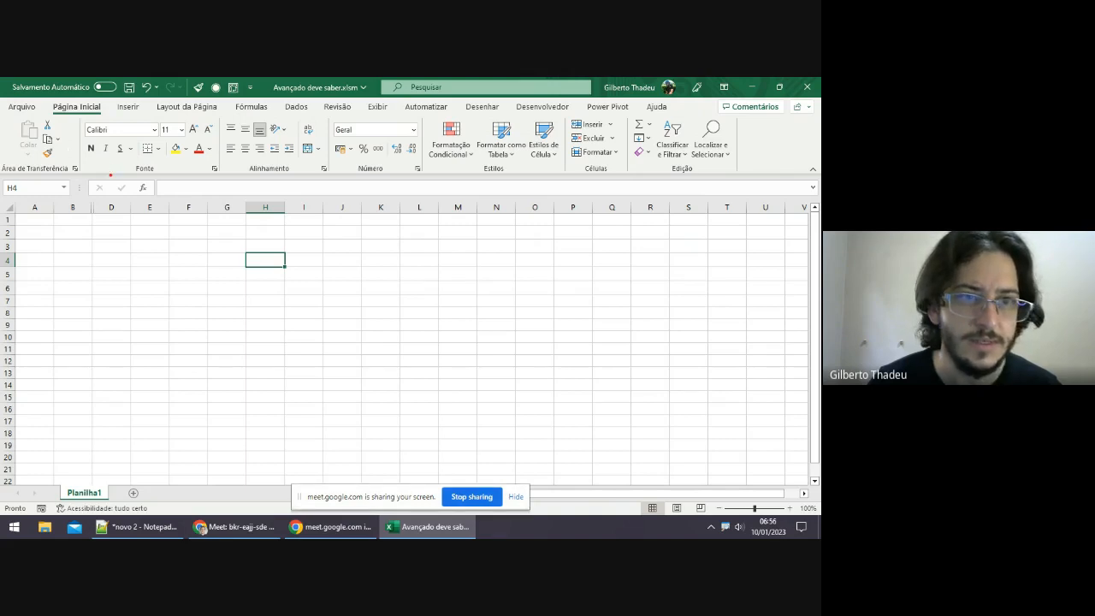
{"action": "mouse_move", "coordinate": [109, 176]}
{"action": "left_mouse_down"}
{"action": "mouse_move", "coordinate": [431, 198]}
{"action": "mouse_move", "coordinate": [776, 180]}
{"action": "mouse_move", "coordinate": [766, 128]}
{"action": "mouse_move", "coordinate": [579, 108]}
{"action": "mouse_move", "coordinate": [124, 126]}
{"action": "left_mouse_up"}
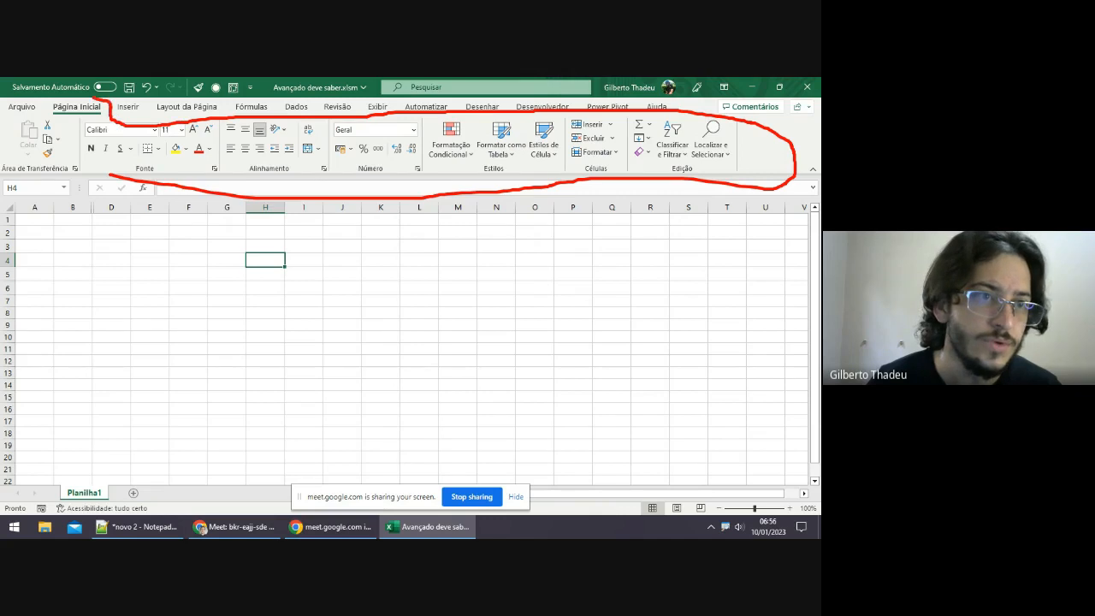
{"action": "mouse_move", "coordinate": [41, 107]}
{"action": "left_mouse_down"}
{"action": "mouse_move", "coordinate": [86, 123]}
{"action": "mouse_move", "coordinate": [122, 111]}
{"action": "left_mouse_up"}
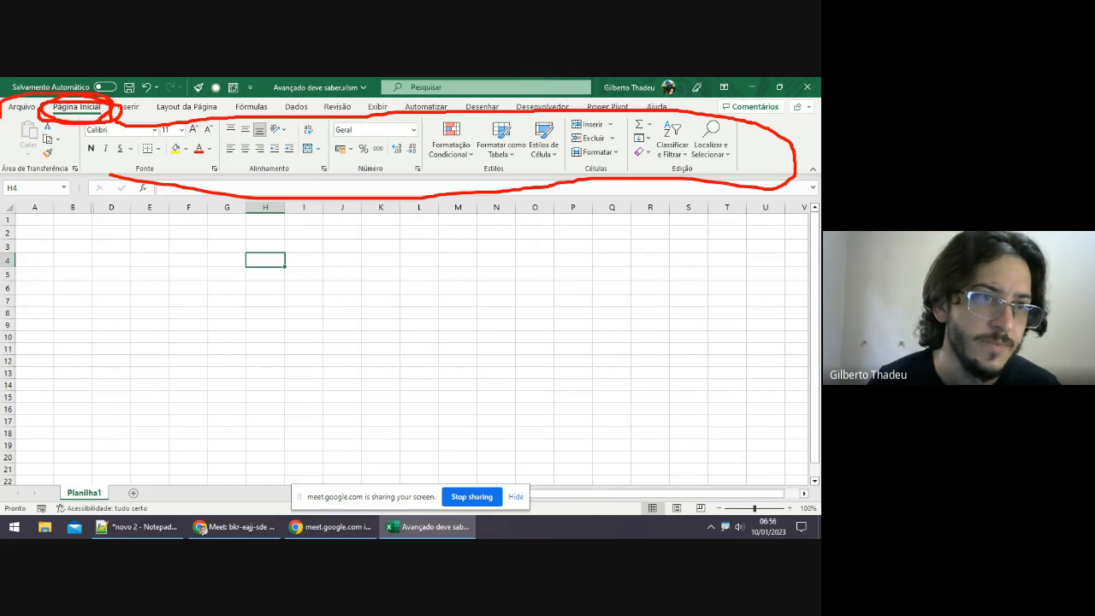
{"action": "mouse_move", "coordinate": [2, 120]}
{"action": "left_mouse_down"}
{"action": "mouse_move", "coordinate": [5, 187]}
{"action": "mouse_move", "coordinate": [77, 190]}
{"action": "mouse_move", "coordinate": [108, 176]}
{"action": "left_mouse_up"}
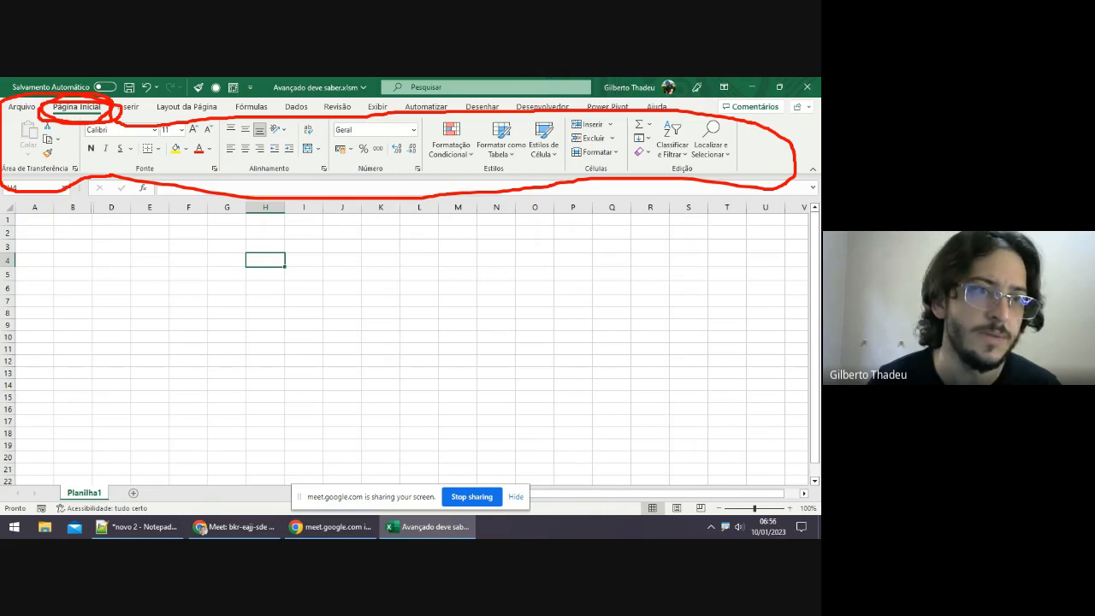
{"action": "key", "text": "Escape"}
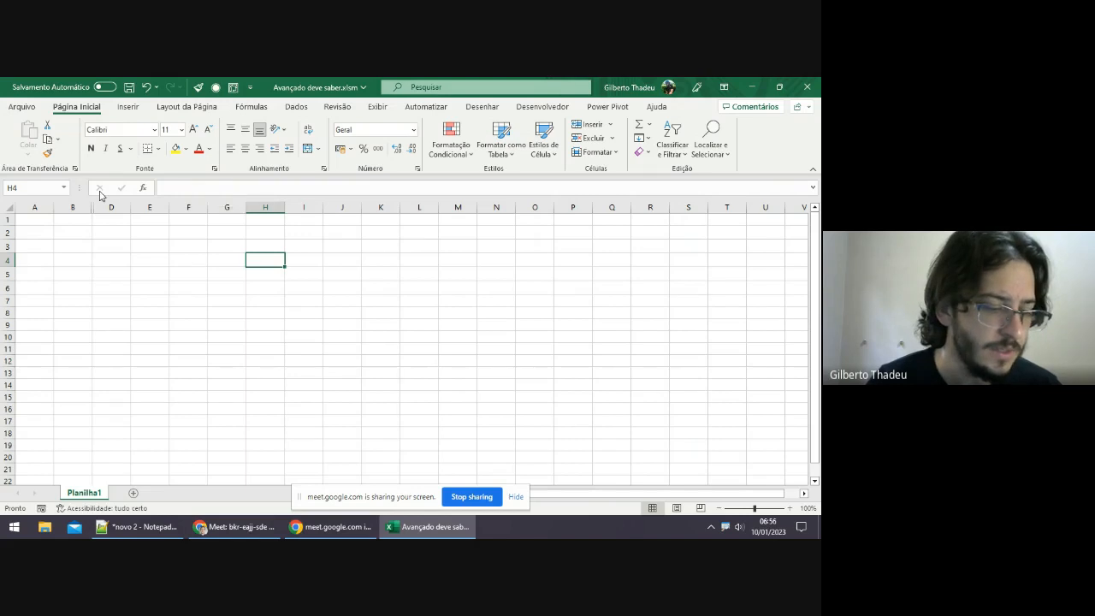
{"action": "mouse_move", "coordinate": [78, 197]}
{"action": "left_mouse_down"}
{"action": "mouse_move", "coordinate": [62, 174]}
{"action": "mouse_move", "coordinate": [1, 178]}
{"action": "mouse_move", "coordinate": [59, 200]}
{"action": "left_mouse_up"}
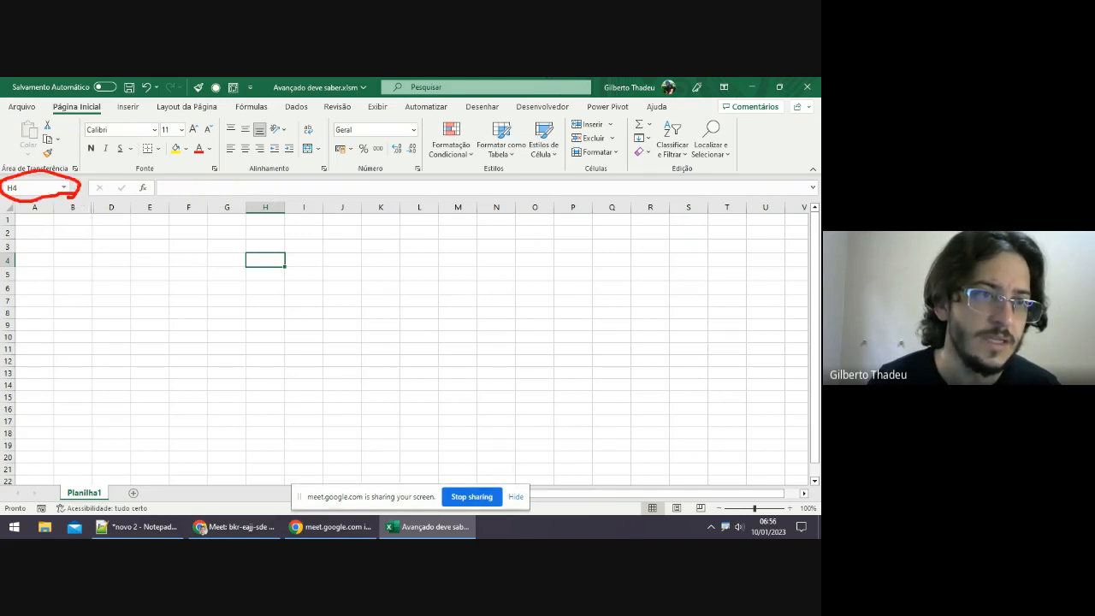
{"action": "mouse_move", "coordinate": [281, 272]}
{"action": "left_mouse_down"}
{"action": "mouse_move", "coordinate": [296, 248]}
{"action": "mouse_move", "coordinate": [239, 268]}
{"action": "mouse_move", "coordinate": [289, 278]}
{"action": "left_mouse_up"}
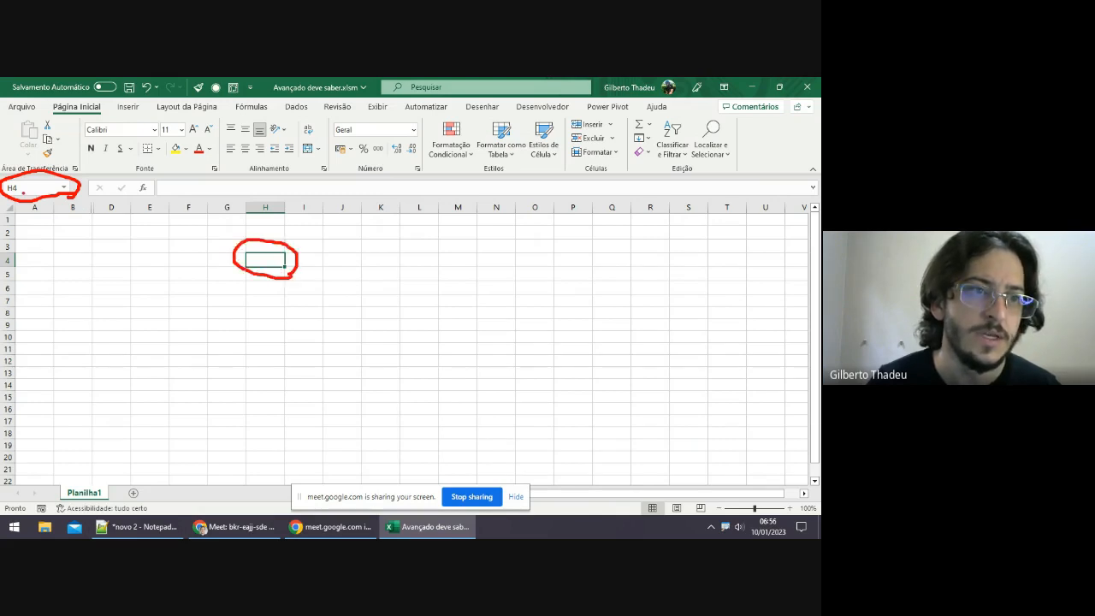
Give cell H4 the defined name Nome and enter a person's first name in it.
{"action": "left_click", "coordinate": [25, 188]}
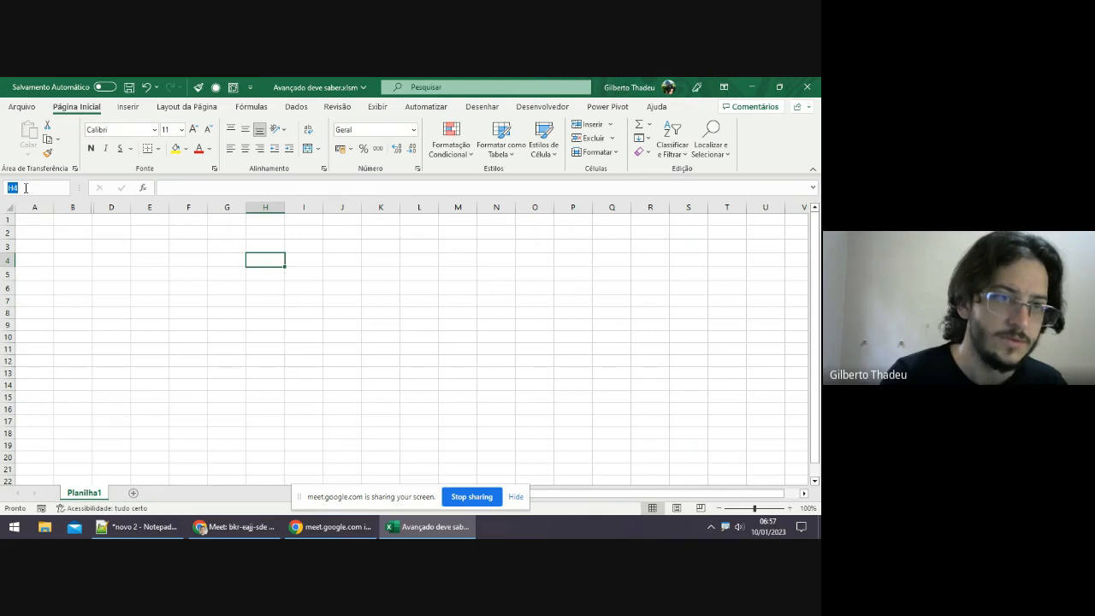
{"action": "type", "text": "Nome"}
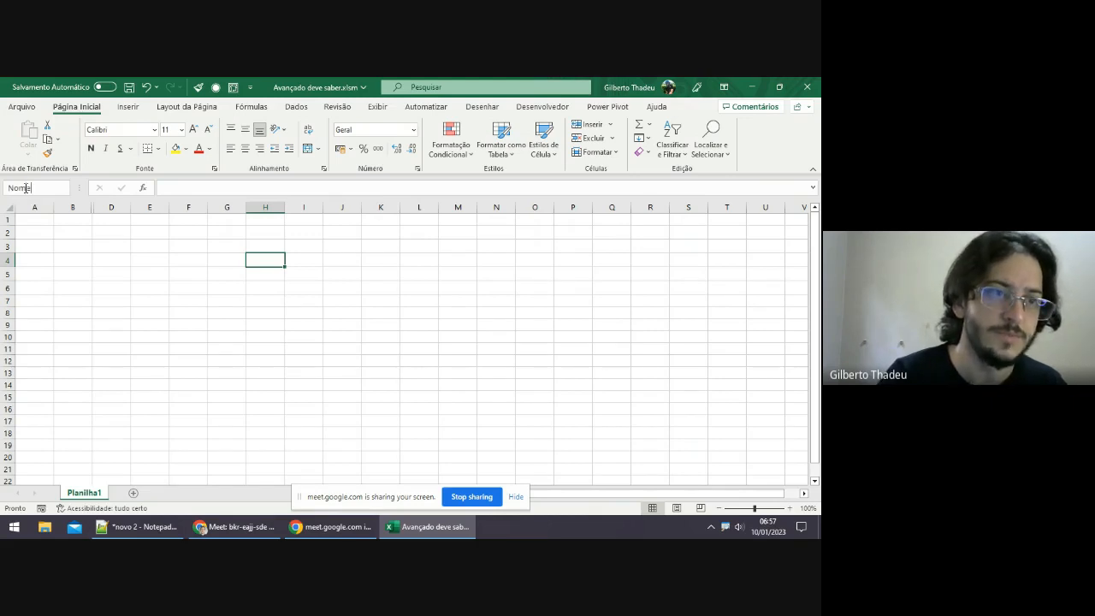
{"action": "key", "text": "Return"}
{"action": "key", "text": "Down"}
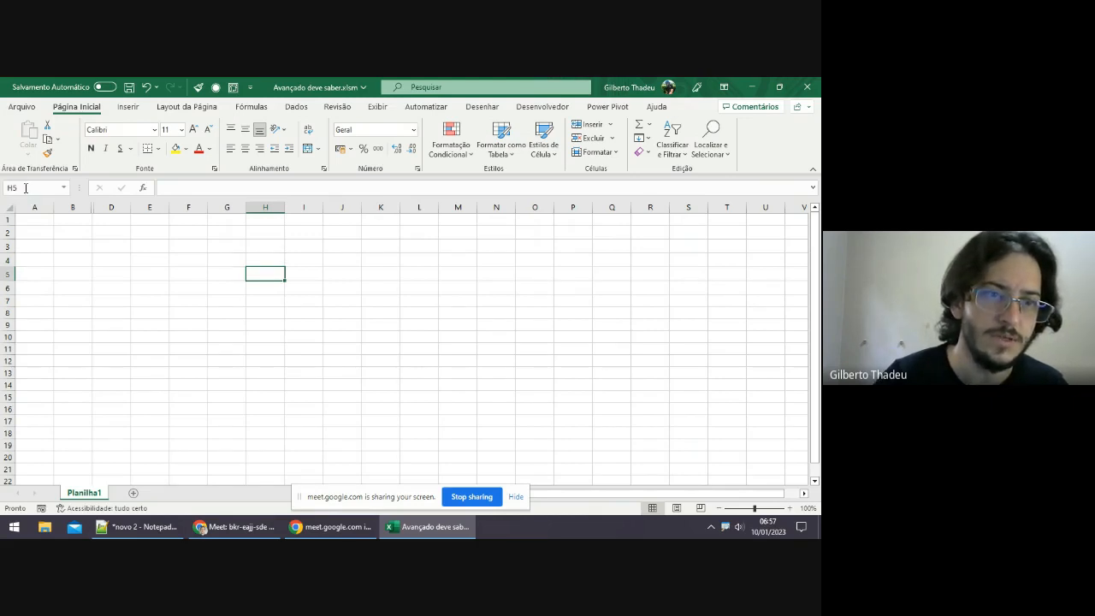
{"action": "key", "text": "Up"}
{"action": "type", "text": "Gil"}
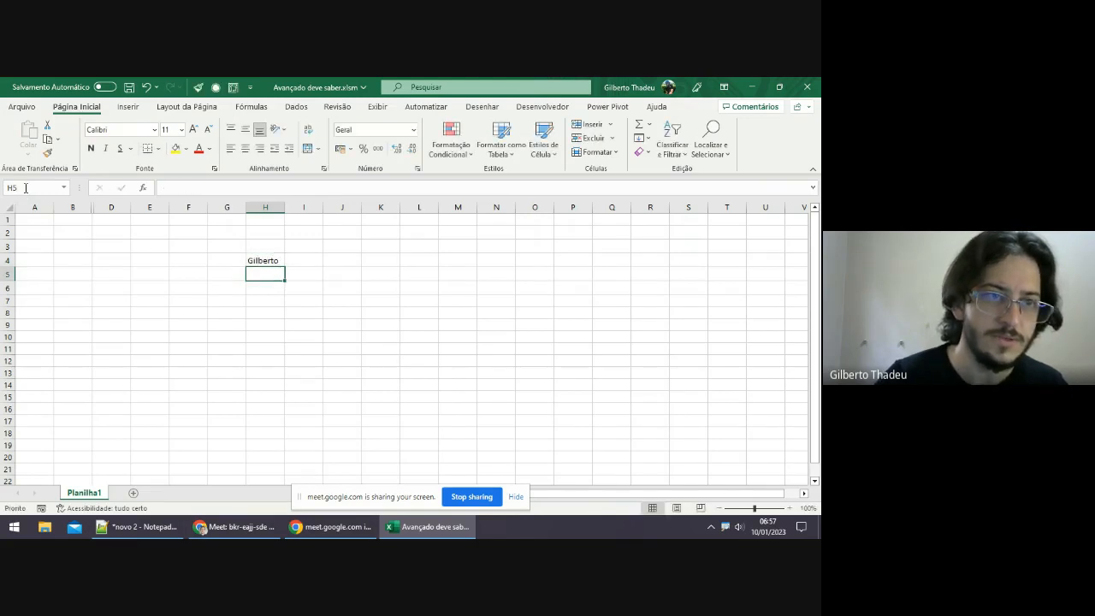
Enter the formula =Nome in cell H6 to reference the named cell H4.
{"action": "key", "text": "Down"}
{"action": "type", "text": "="}
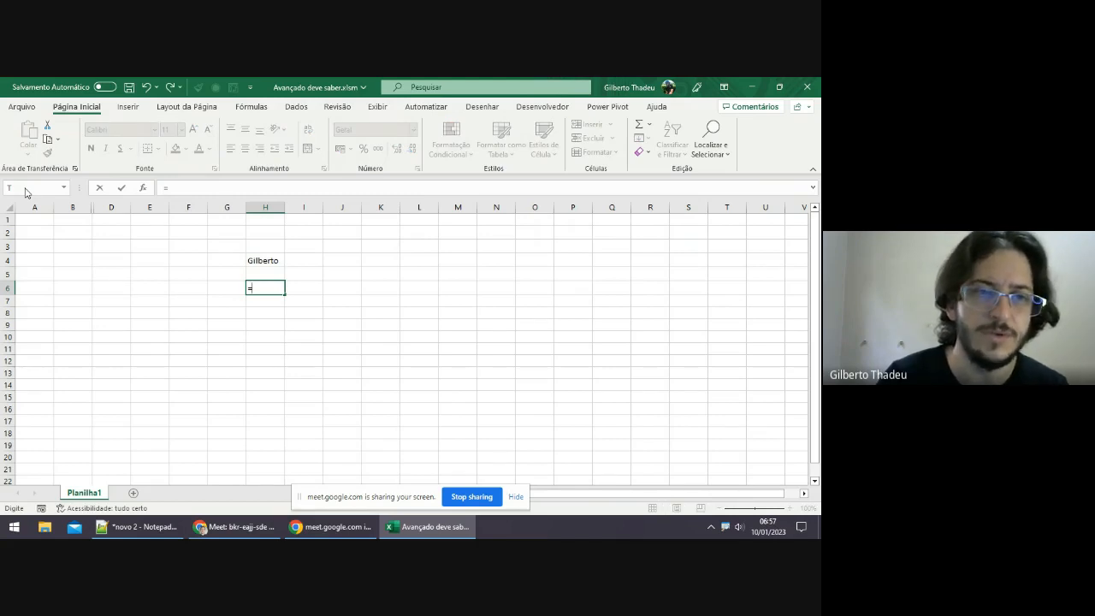
{"action": "key", "text": "Up"}
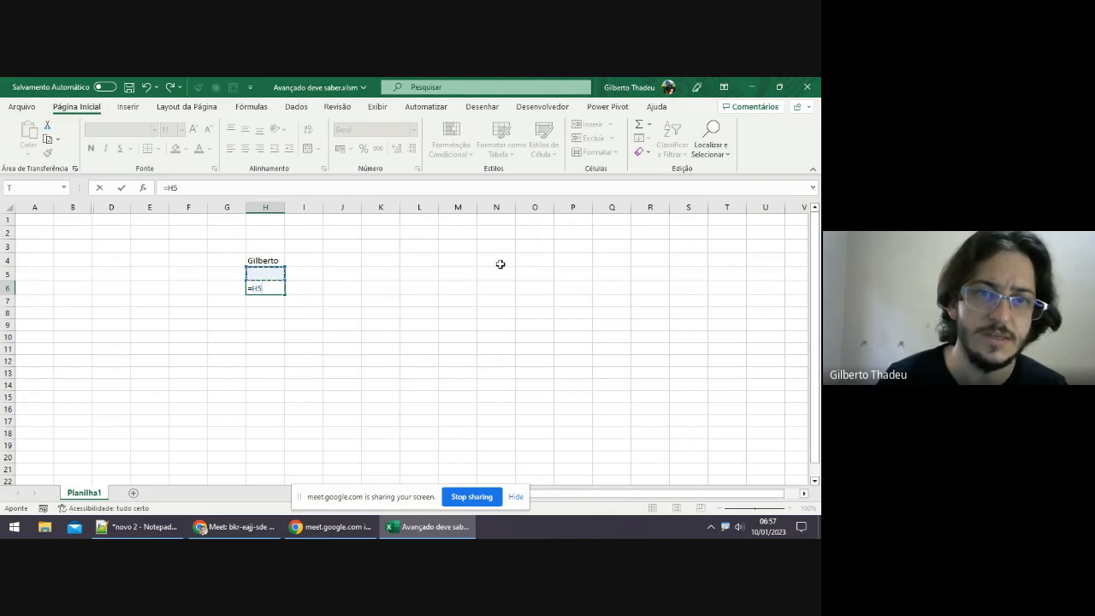
{"action": "left_click", "coordinate": [500, 231]}
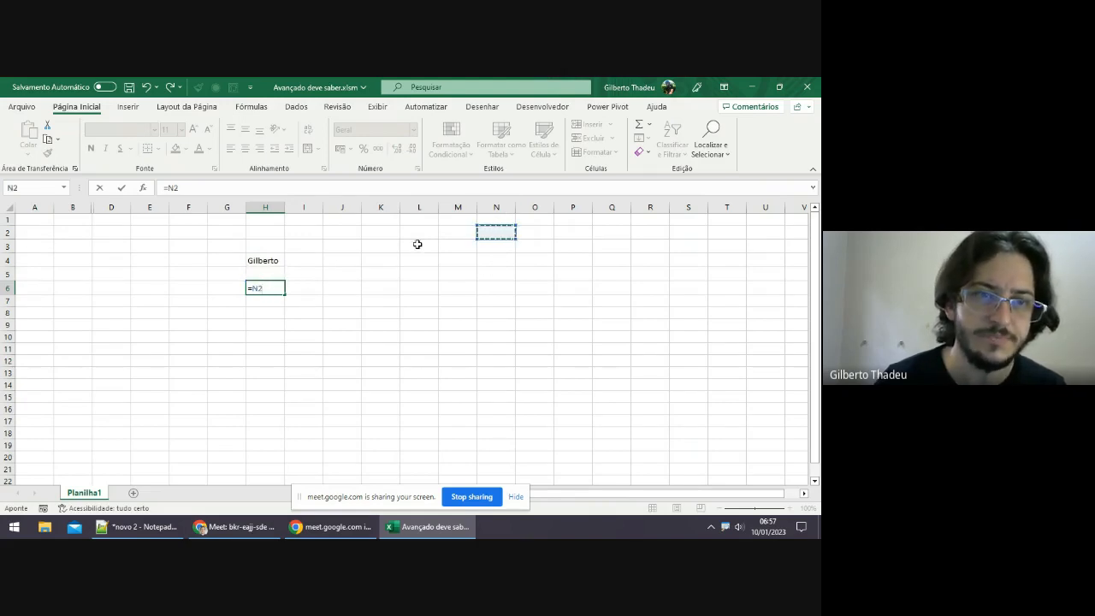
{"action": "left_click", "coordinate": [266, 260]}
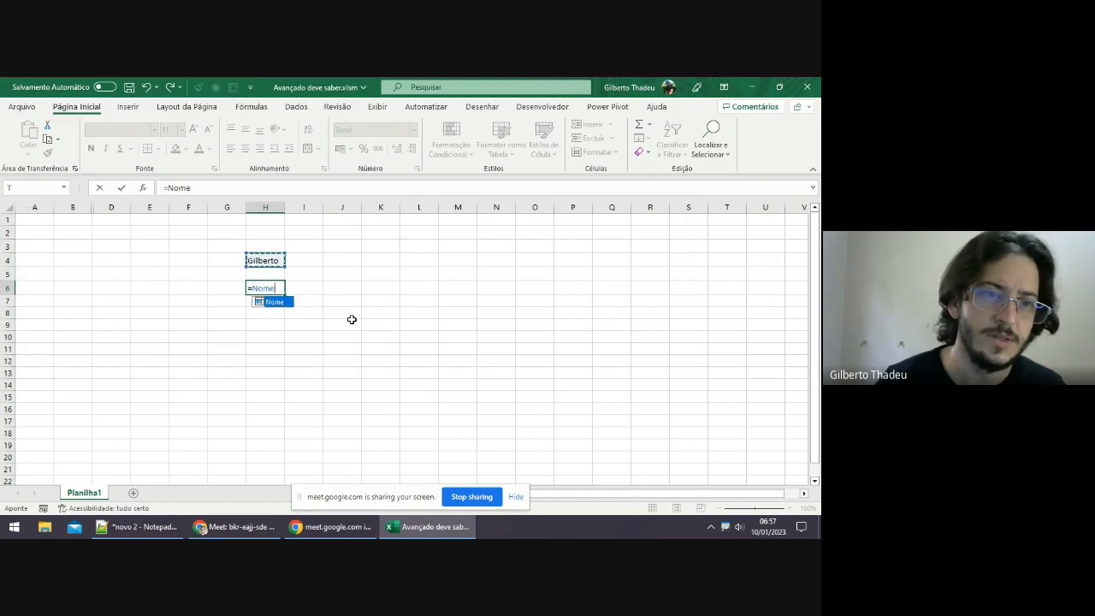
{"action": "key", "text": "Return"}
{"action": "left_click", "coordinate": [270, 287]}
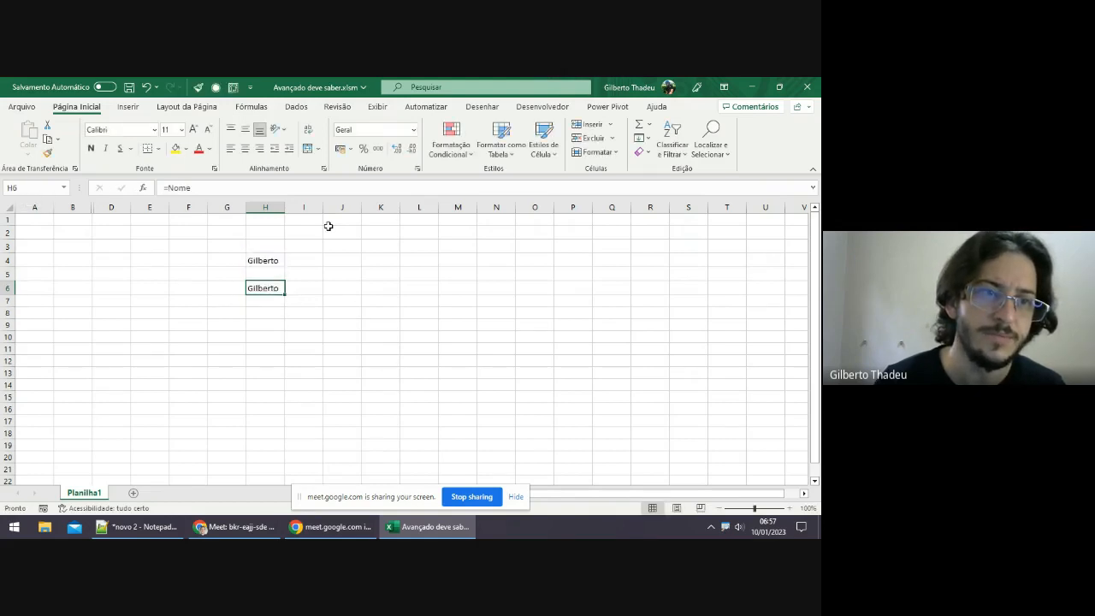
Give cell H4 the additional defined name Nome2.
{"action": "left_click", "coordinate": [276, 262]}
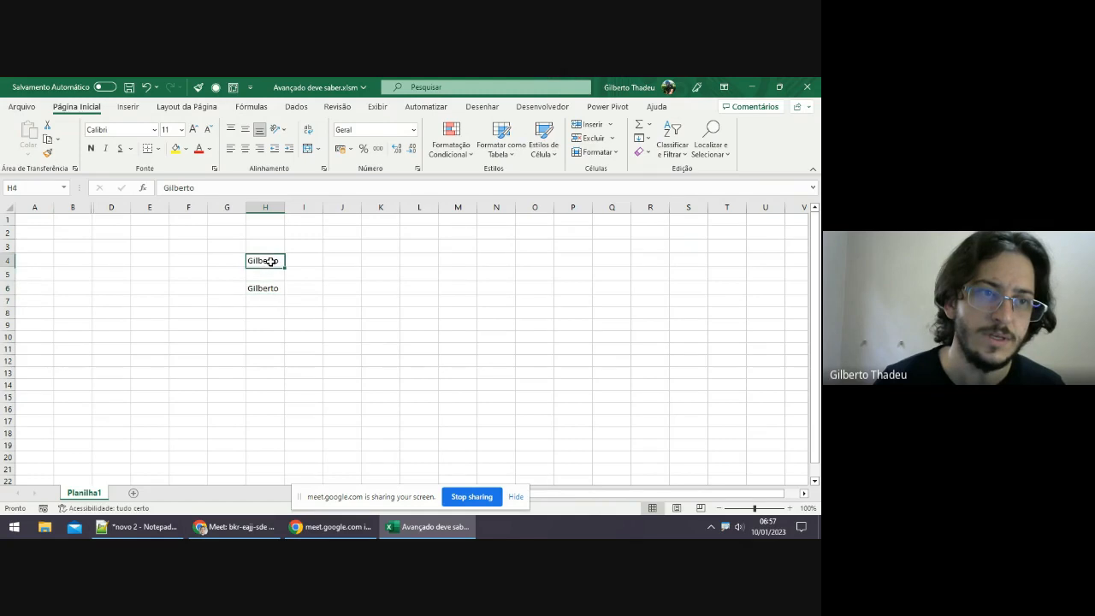
{"action": "left_click", "coordinate": [46, 188]}
{"action": "left_click", "coordinate": [46, 189]}
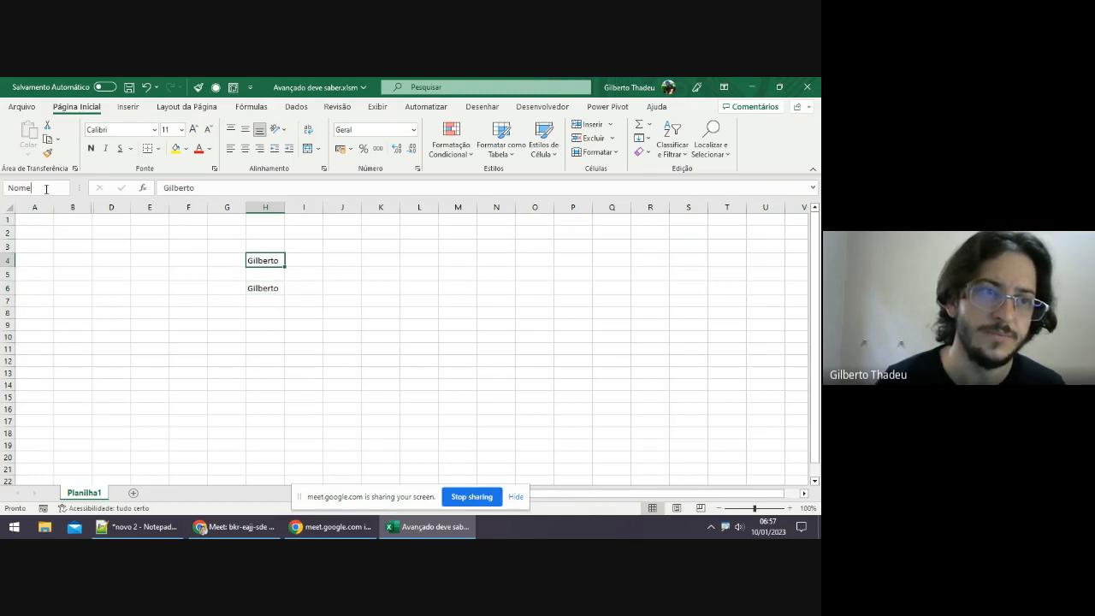
{"action": "key", "text": "Return"}
{"action": "left_click", "coordinate": [94, 251]}
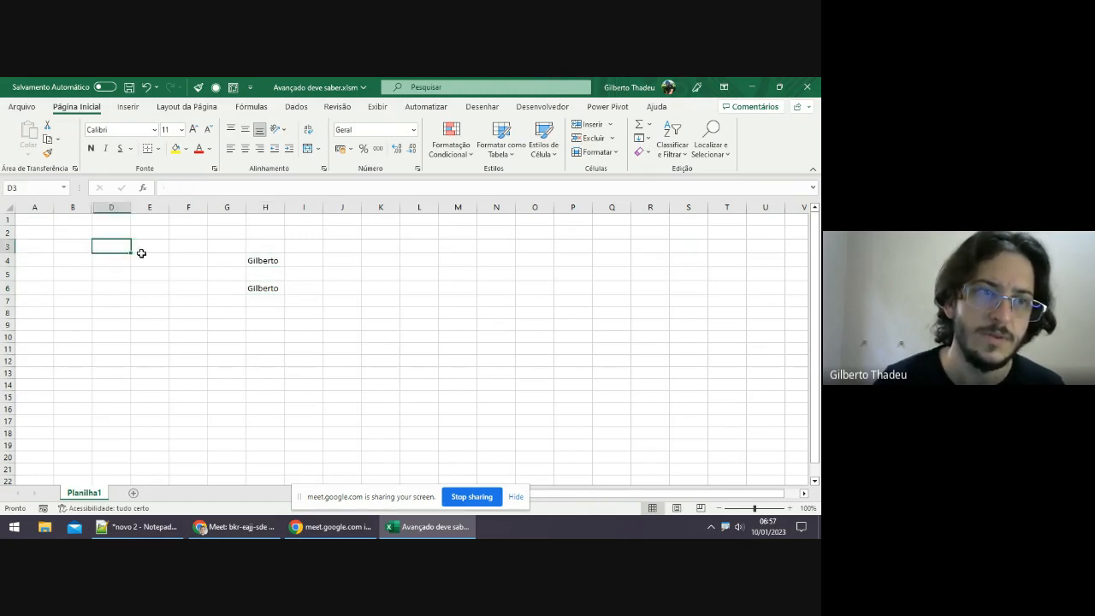
{"action": "left_click", "coordinate": [34, 188]}
{"action": "left_click", "coordinate": [254, 261]}
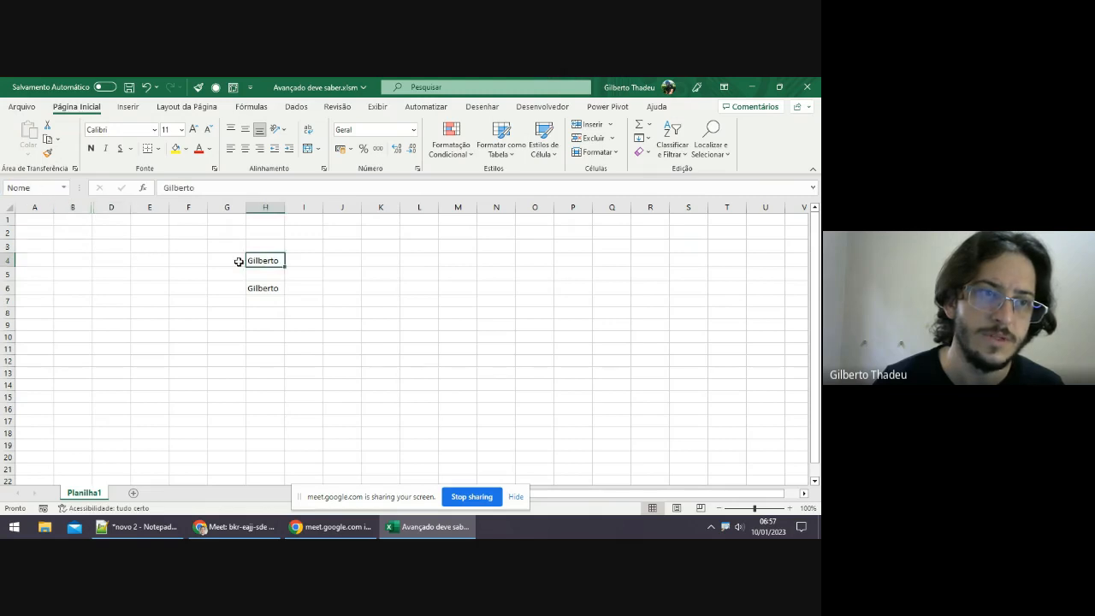
{"action": "left_click", "coordinate": [41, 186]}
{"action": "left_click", "coordinate": [42, 185]}
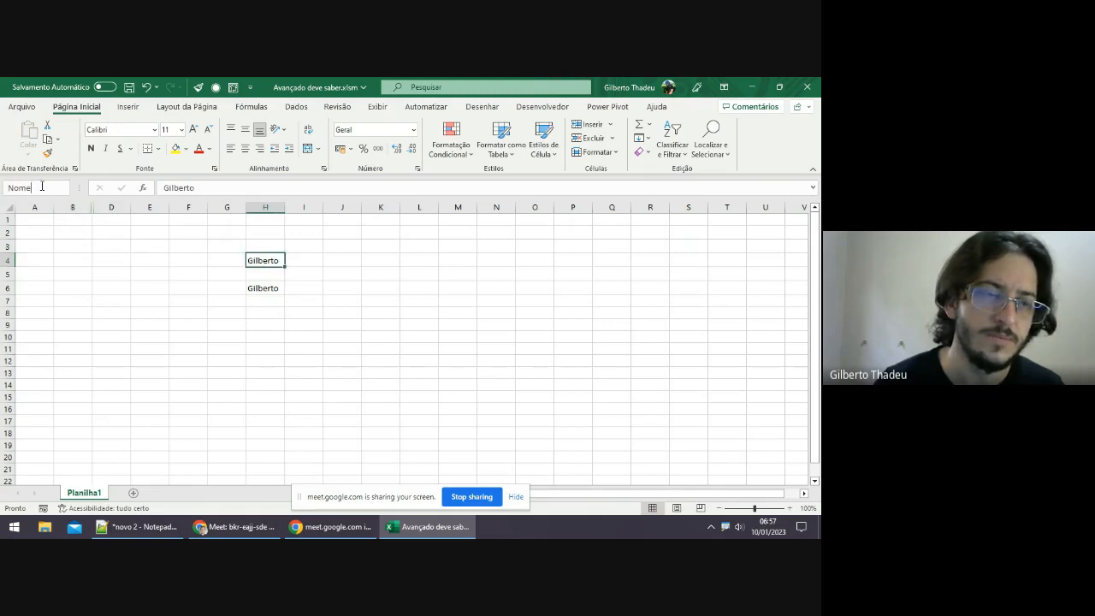
{"action": "type", "text": "2"}
{"action": "key", "text": "Return"}
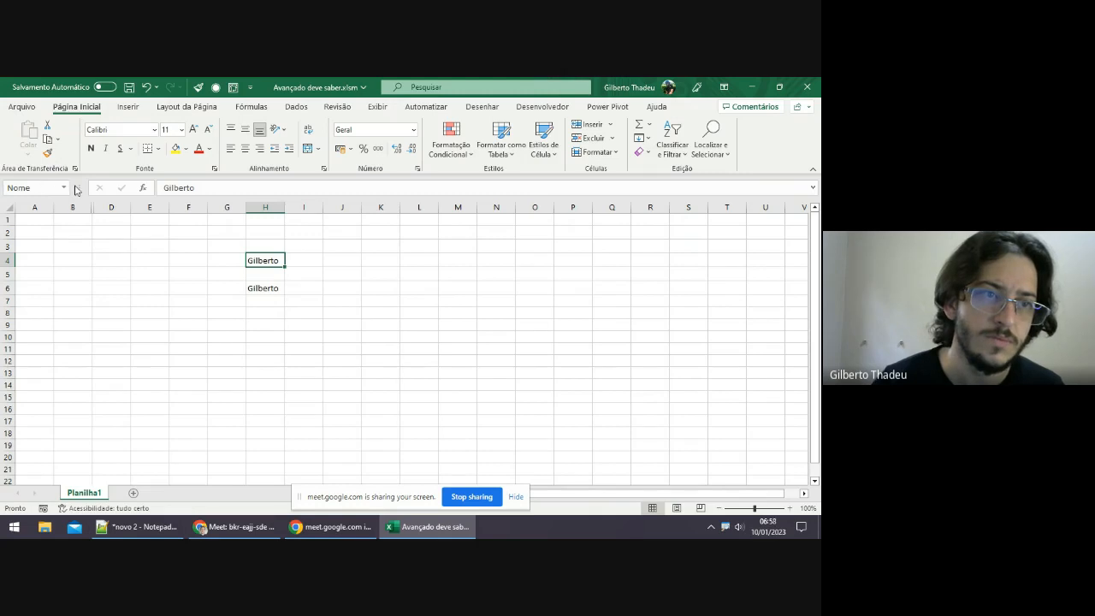
Go to the cell defined as Nome2 using the list of defined names.
{"action": "left_click", "coordinate": [63, 187]}
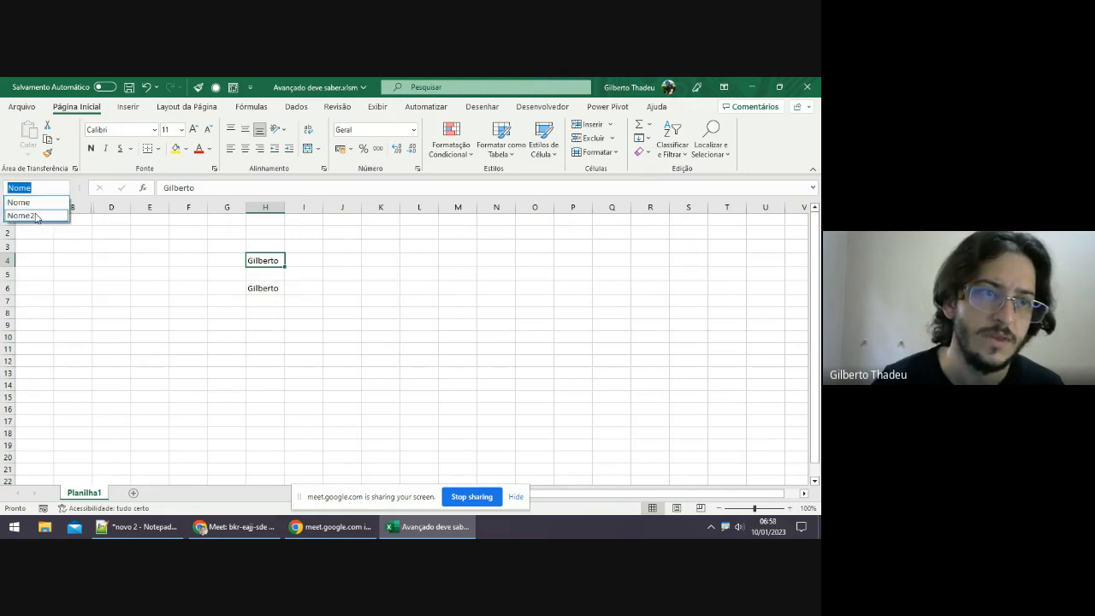
{"action": "left_click", "coordinate": [36, 216]}
{"action": "left_click", "coordinate": [66, 191]}
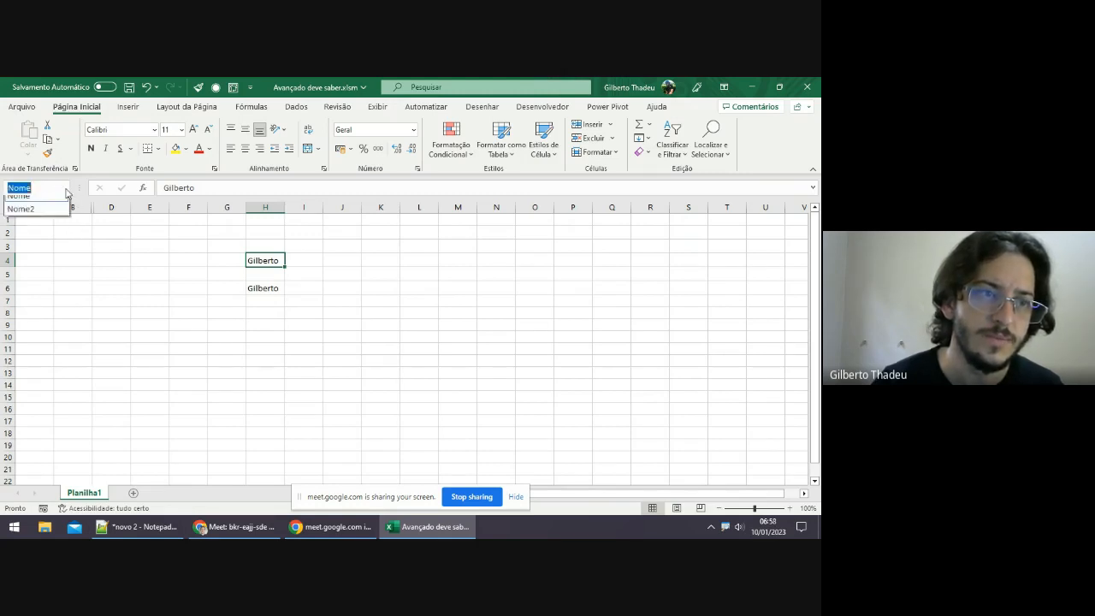
{"action": "left_click", "coordinate": [55, 214]}
{"action": "left_click", "coordinate": [67, 191]}
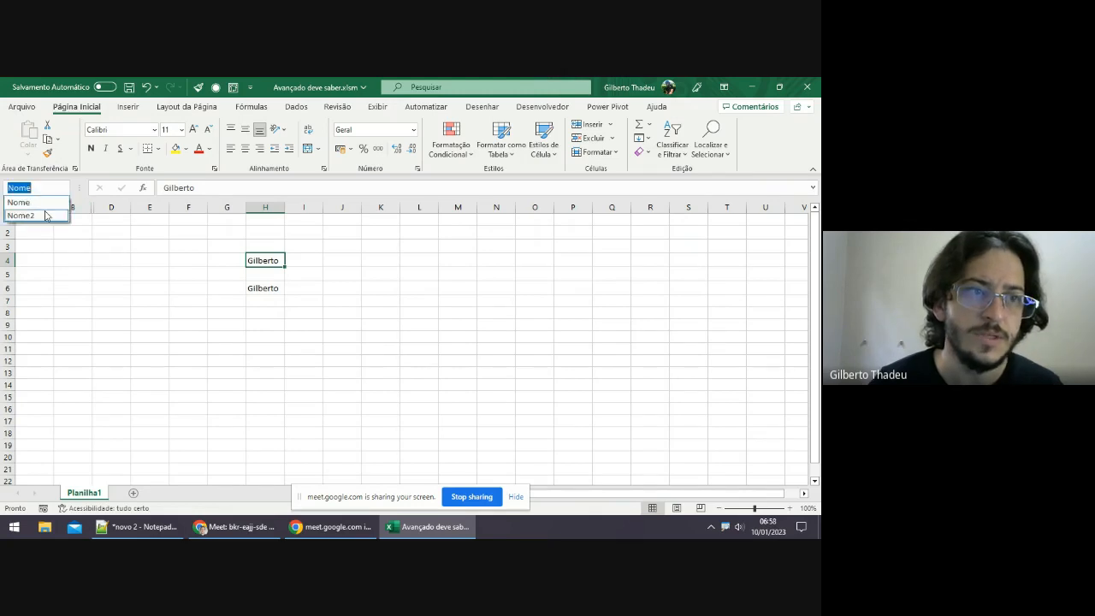
{"action": "left_click", "coordinate": [34, 215]}
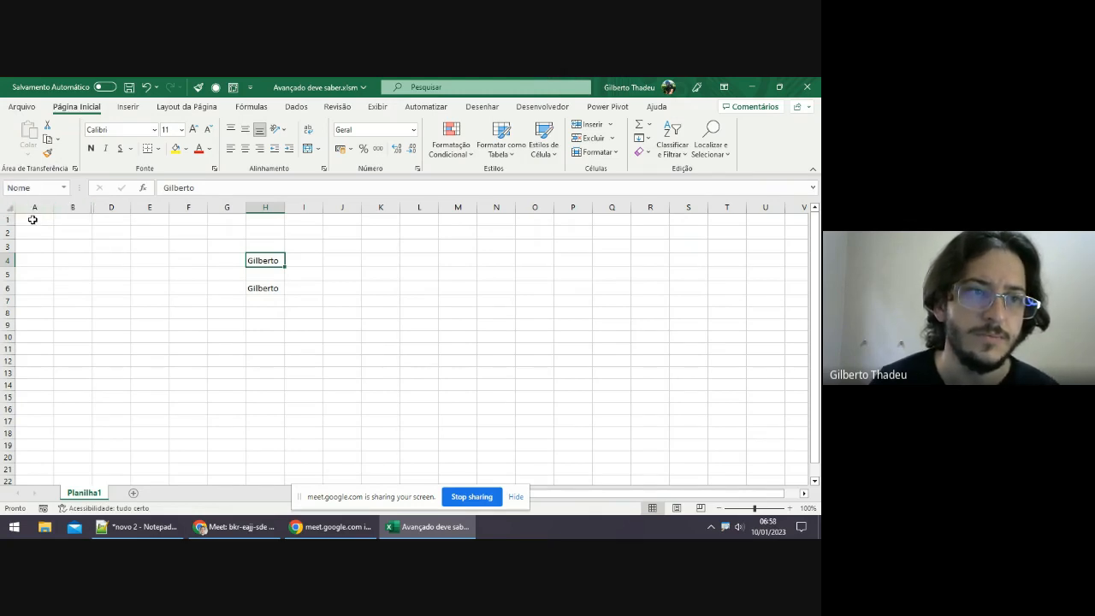
Examine the content of cell H4 and the formula in cell H6.
{"action": "left_click", "coordinate": [272, 286]}
{"action": "left_click", "coordinate": [265, 262]}
{"action": "left_click", "coordinate": [265, 286]}
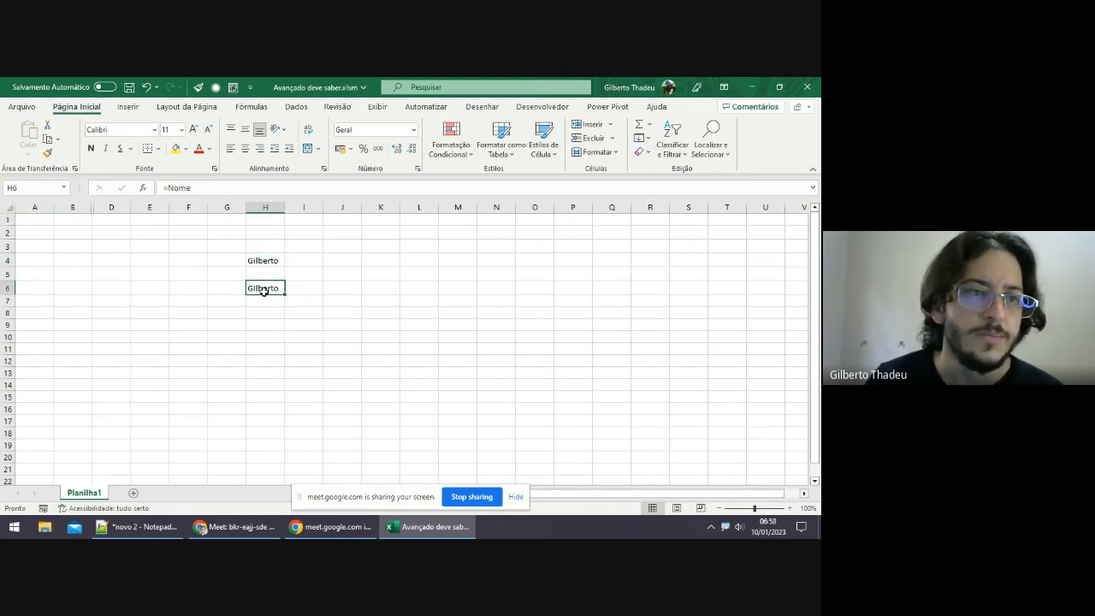
{"action": "left_click", "coordinate": [194, 187]}
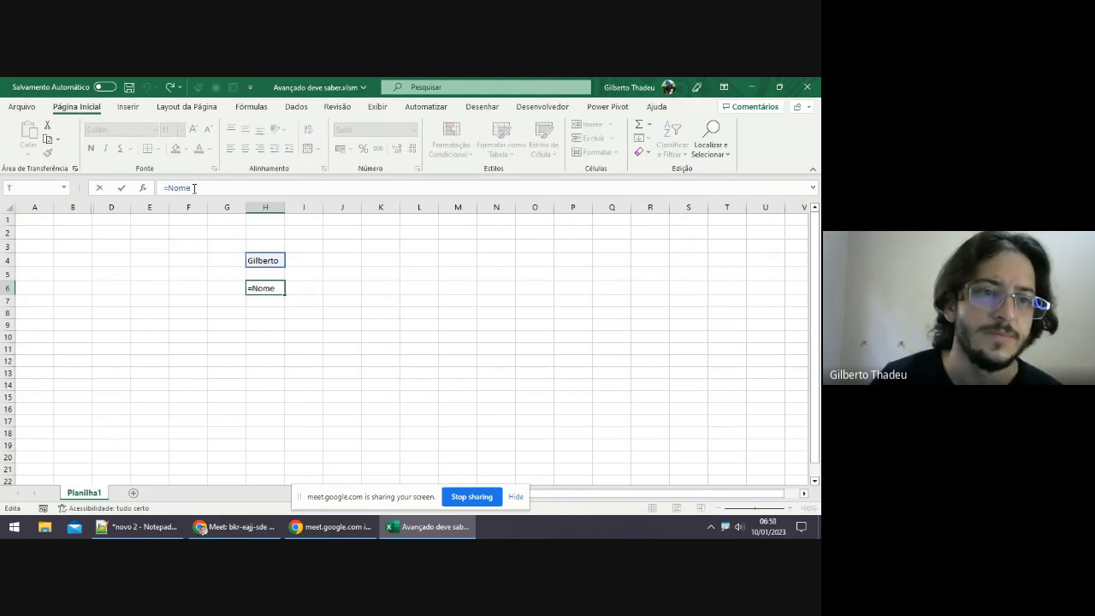
{"action": "key", "text": "Escape"}
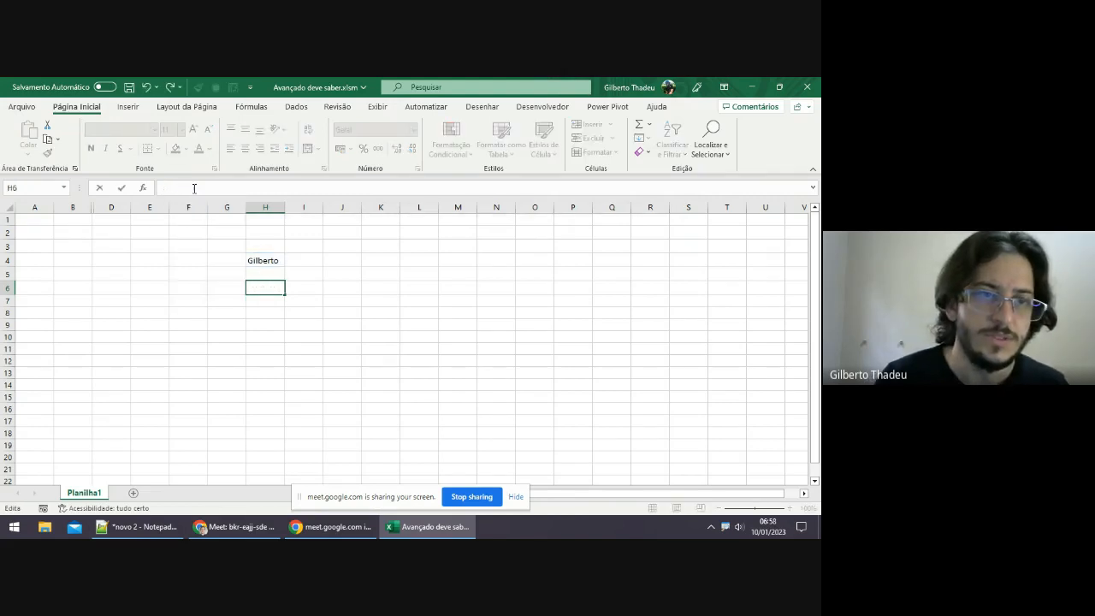
Clear the text from cell H4 and the formula from cell H6.
{"action": "key", "text": "Up"}
{"action": "key", "text": "Up"}
{"action": "key", "text": "Up"}
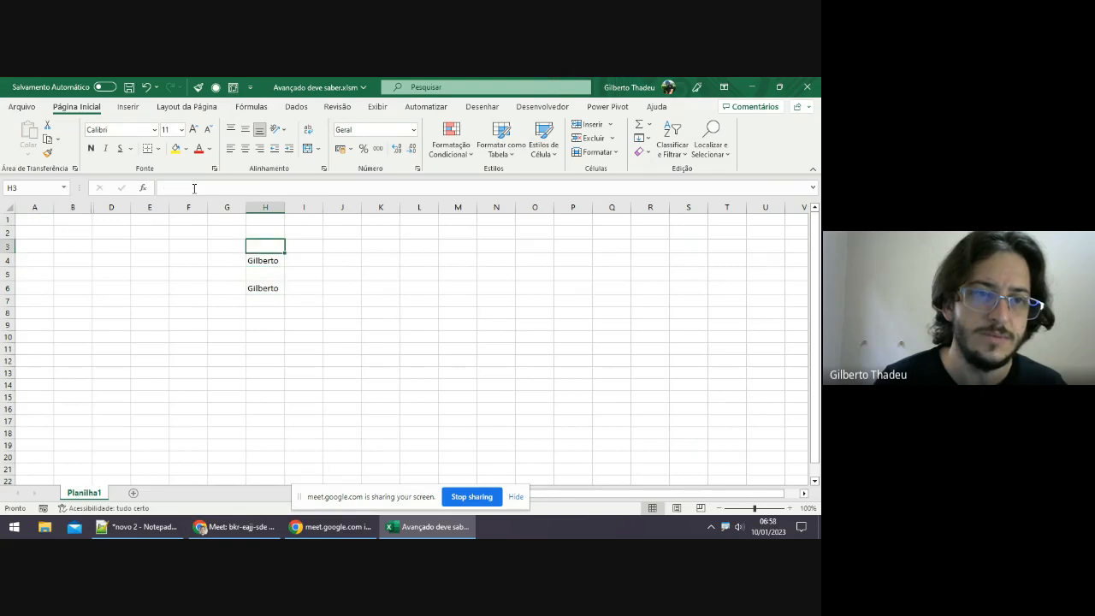
{"action": "key", "text": "Down"}
{"action": "key", "text": "Delete"}
{"action": "key", "text": "Down"}
{"action": "key", "text": "Down"}
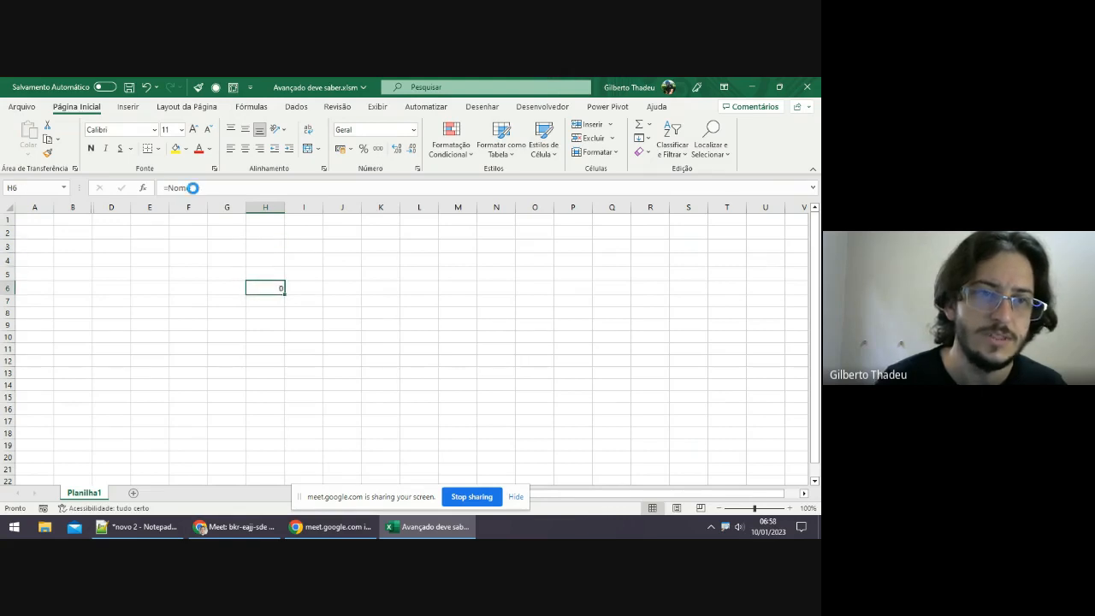
{"action": "key", "text": "Delete"}
{"action": "left_click", "coordinate": [222, 241]}
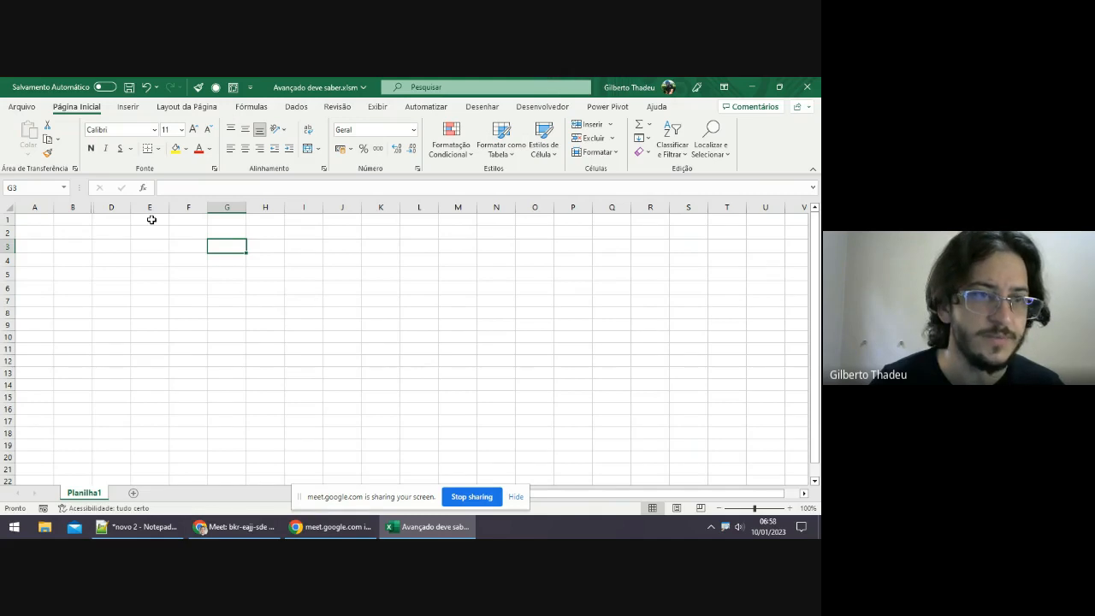
{"action": "mouse_move", "coordinate": [161, 198]}
{"action": "left_mouse_down"}
{"action": "mouse_move", "coordinate": [819, 194]}
{"action": "mouse_move", "coordinate": [726, 171]}
{"action": "mouse_move", "coordinate": [243, 169]}
{"action": "mouse_move", "coordinate": [145, 204]}
{"action": "left_mouse_up"}
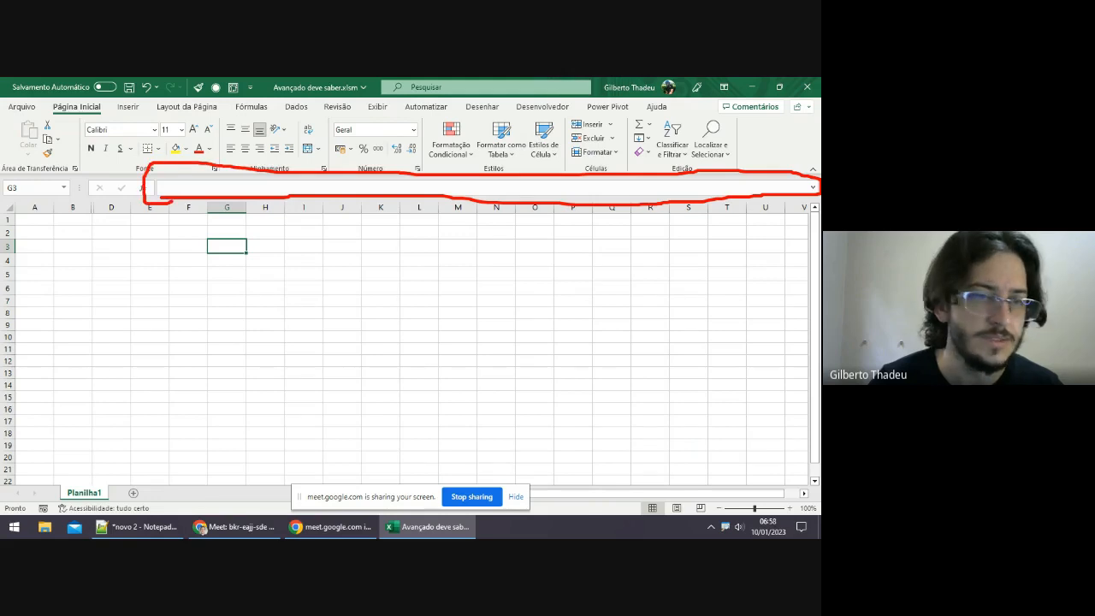
Undo the deletion of the formula in cell H6 and select that cell.
{"action": "key", "text": "Escape"}
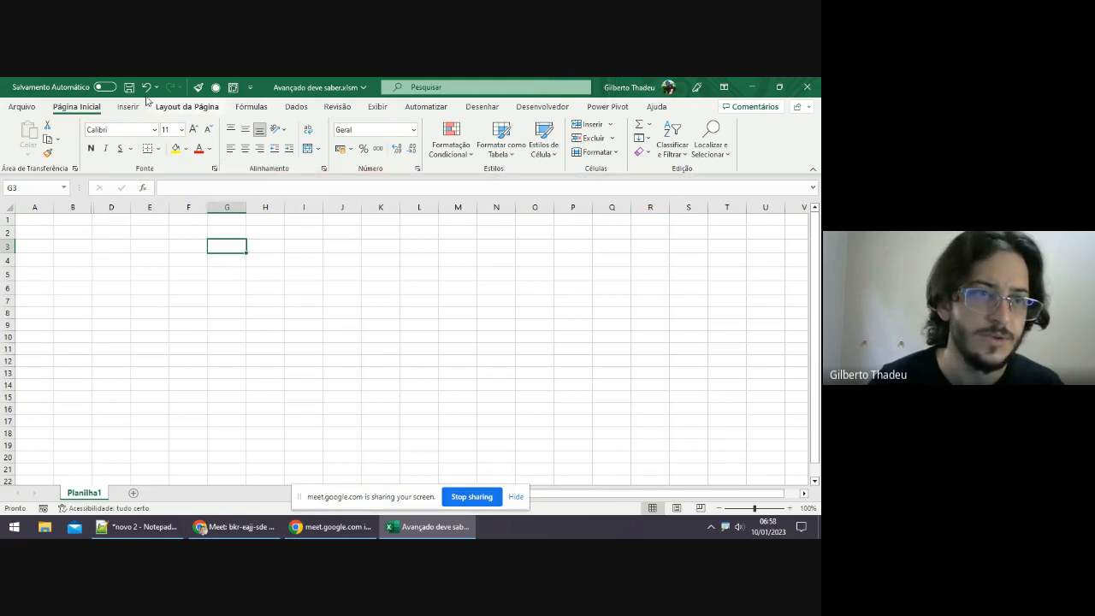
{"action": "left_click", "coordinate": [257, 285]}
{"action": "left_click", "coordinate": [294, 338]}
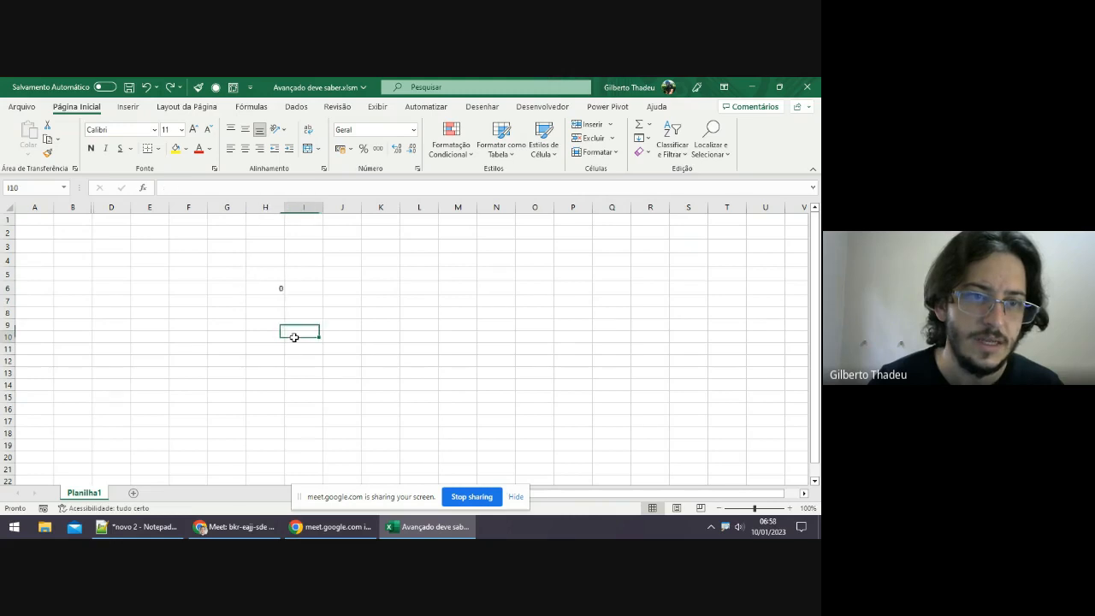
{"action": "left_click", "coordinate": [280, 288]}
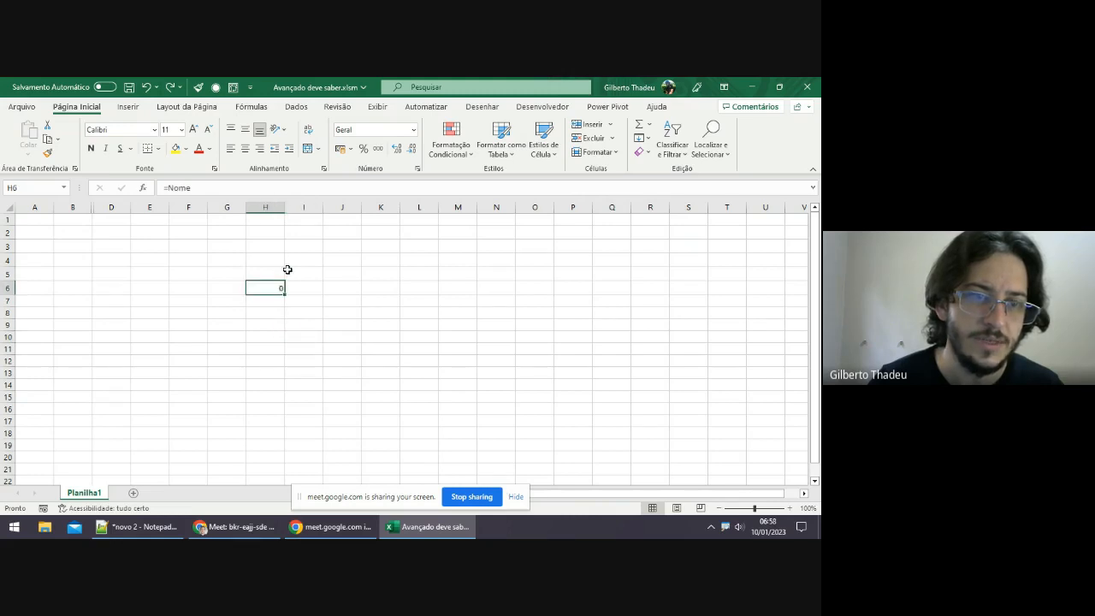
Inspect the formula of cell H6 in the formula bar and leave editing mode.
{"action": "left_click", "coordinate": [205, 187]}
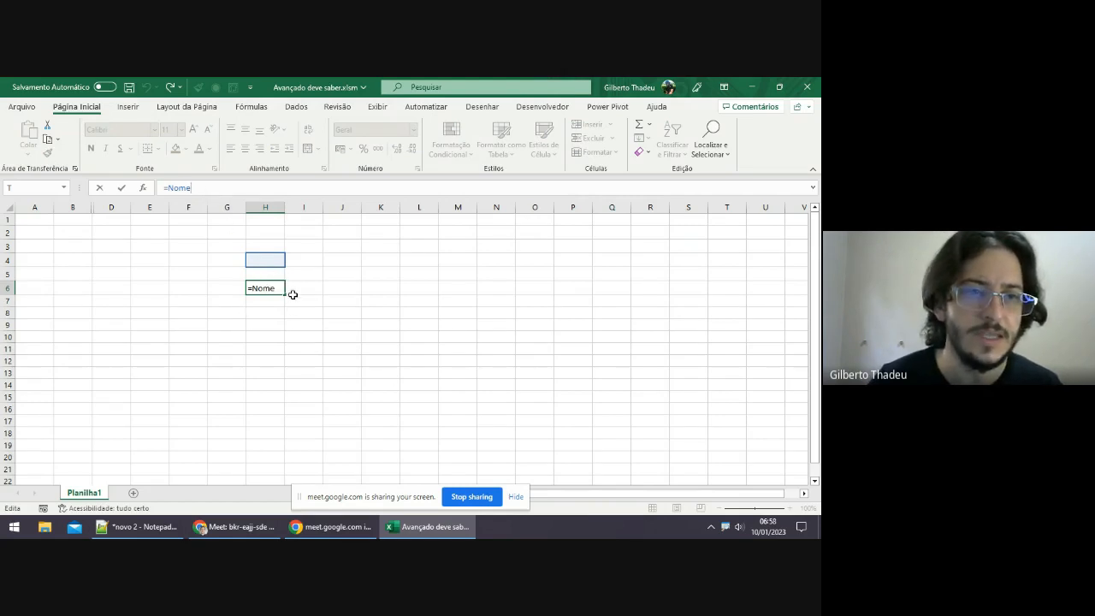
{"action": "left_click_drag", "start_coordinate": [165, 189], "coordinate": [194, 188]}
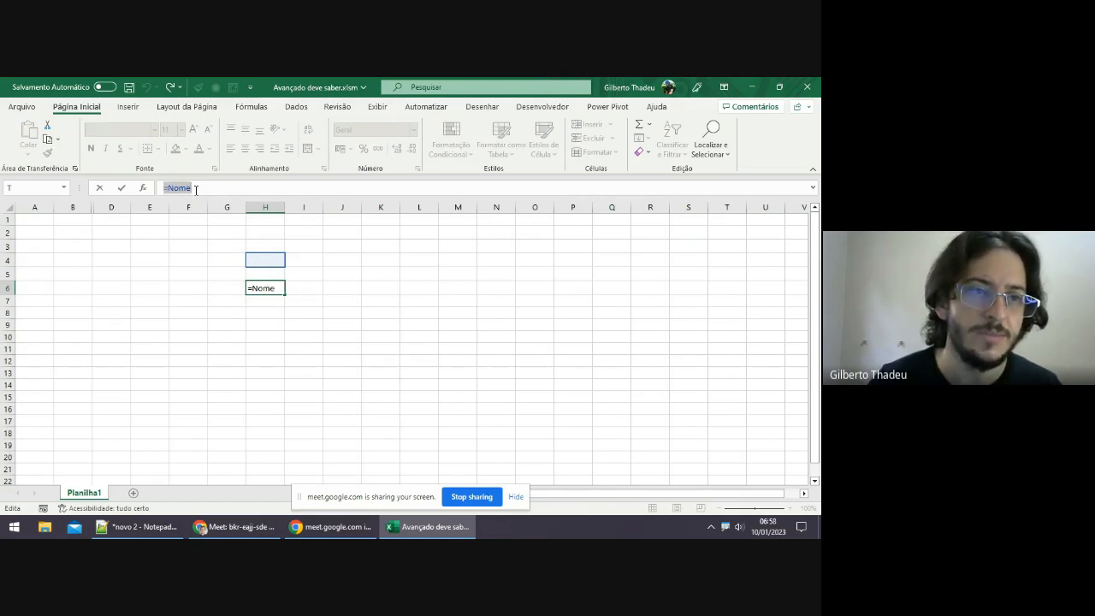
{"action": "left_click", "coordinate": [195, 189]}
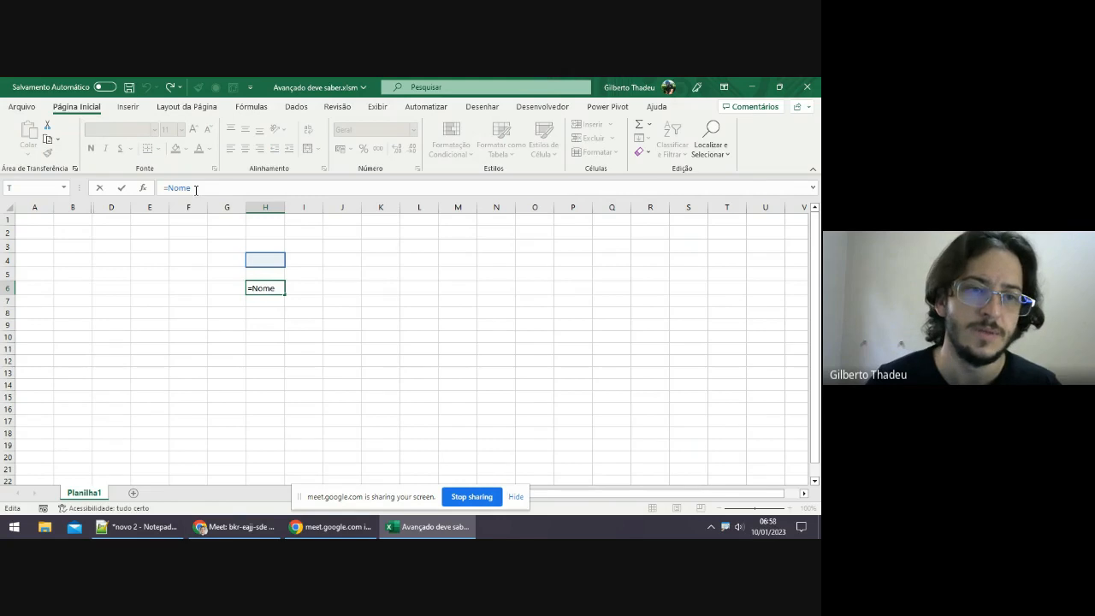
{"action": "key", "text": "ctrl+Return"}
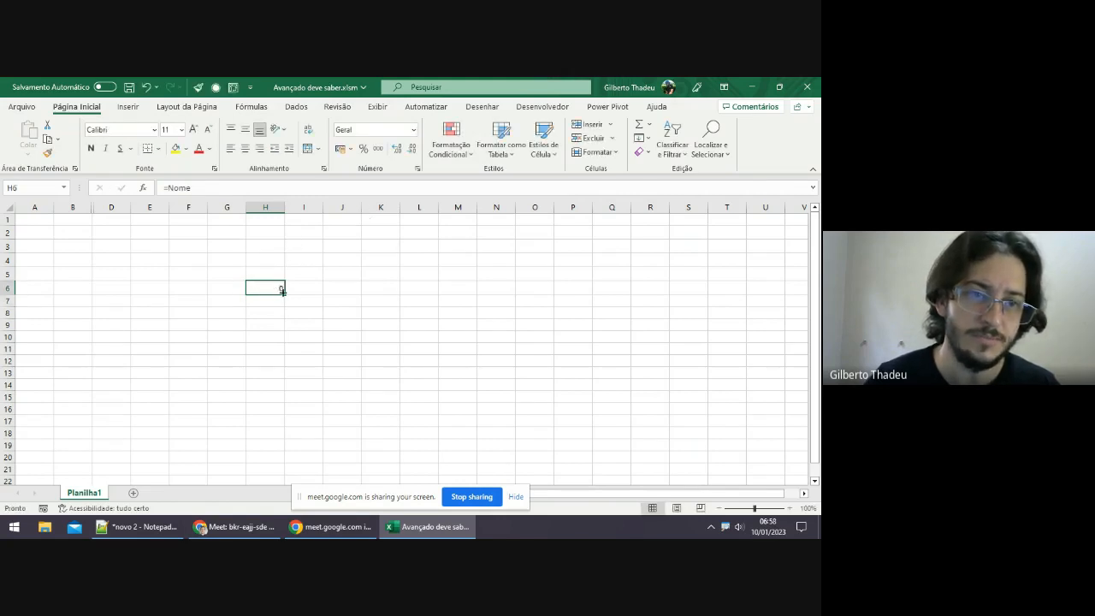
{"action": "left_click", "coordinate": [164, 189]}
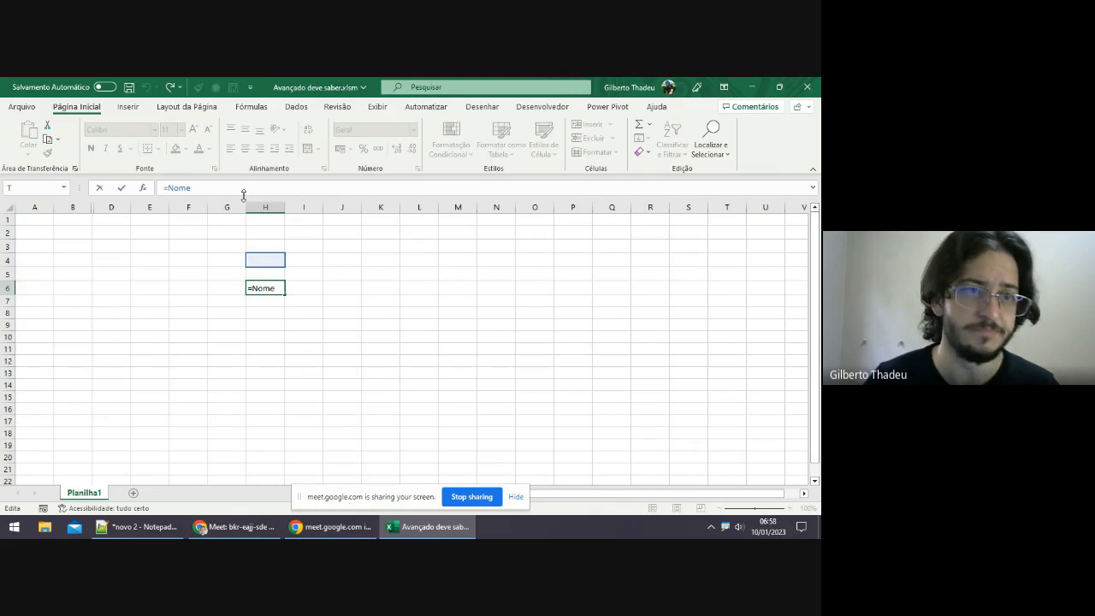
{"action": "key", "text": "Escape"}
Start inserting a function in cell F3 and look through the available function categories.
{"action": "left_click", "coordinate": [202, 245]}
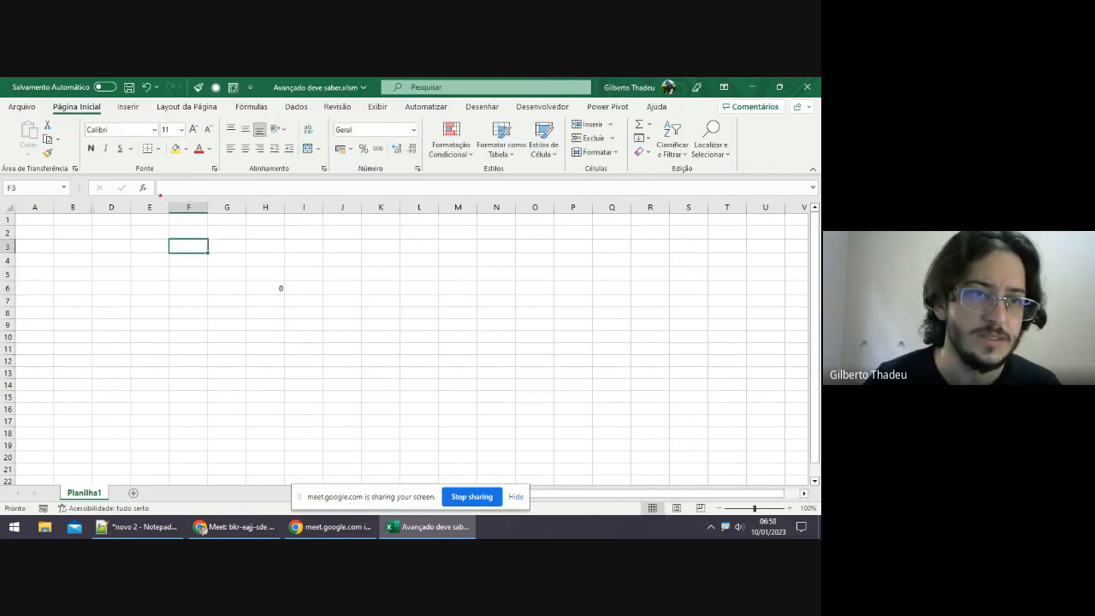
{"action": "mouse_move", "coordinate": [157, 189]}
{"action": "left_mouse_down"}
{"action": "mouse_move", "coordinate": [118, 175]}
{"action": "mouse_move", "coordinate": [83, 186]}
{"action": "mouse_move", "coordinate": [159, 193]}
{"action": "left_mouse_up"}
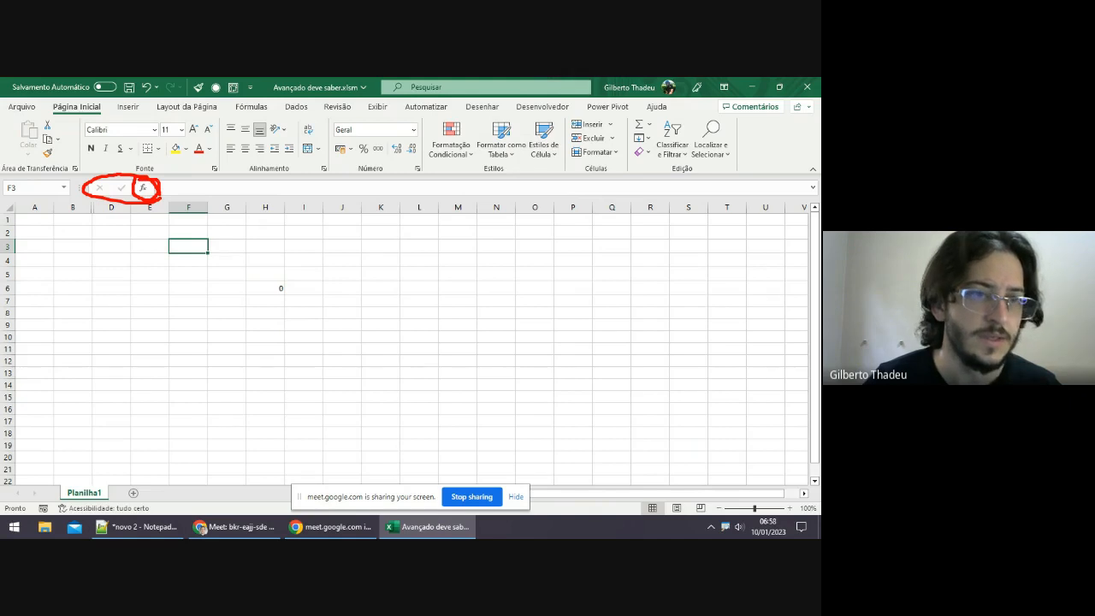
{"action": "key", "text": "Escape"}
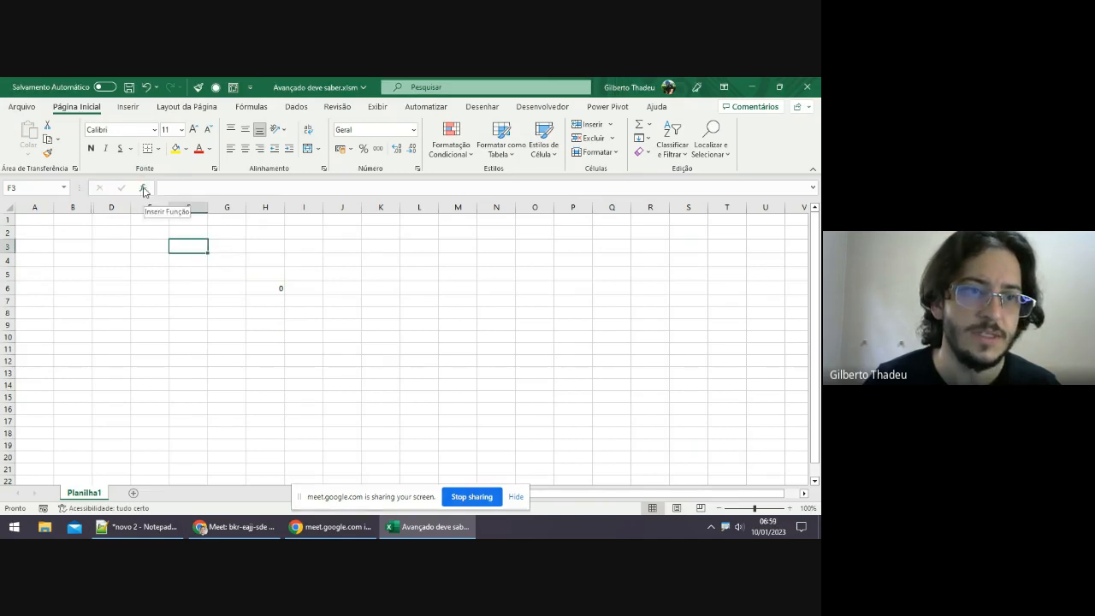
{"action": "left_click", "coordinate": [144, 191]}
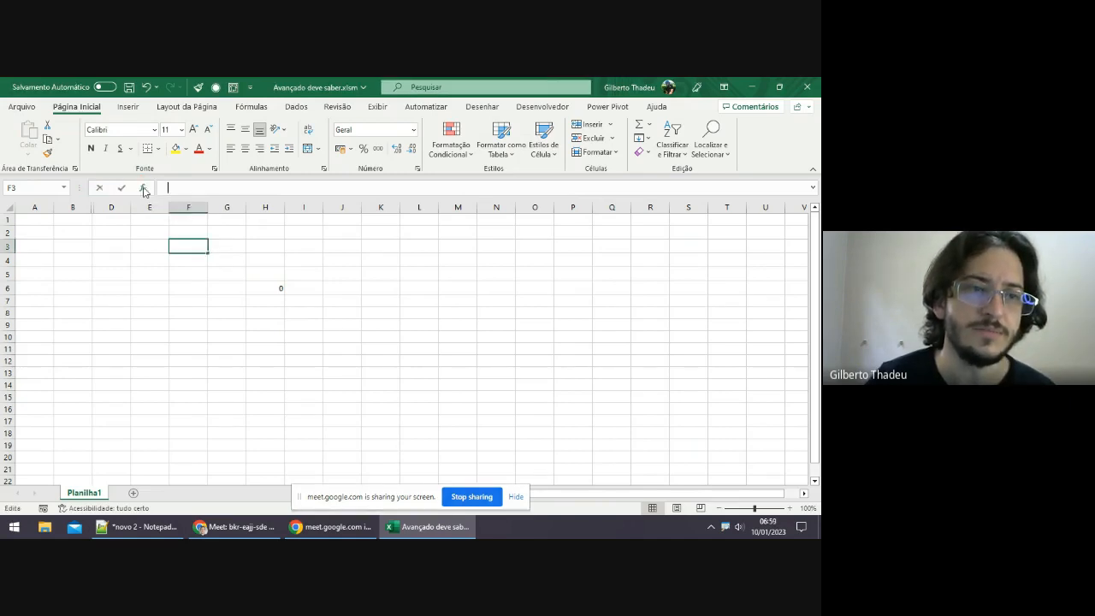
{"action": "left_click_drag", "start_coordinate": [452, 306], "coordinate": [376, 230]}
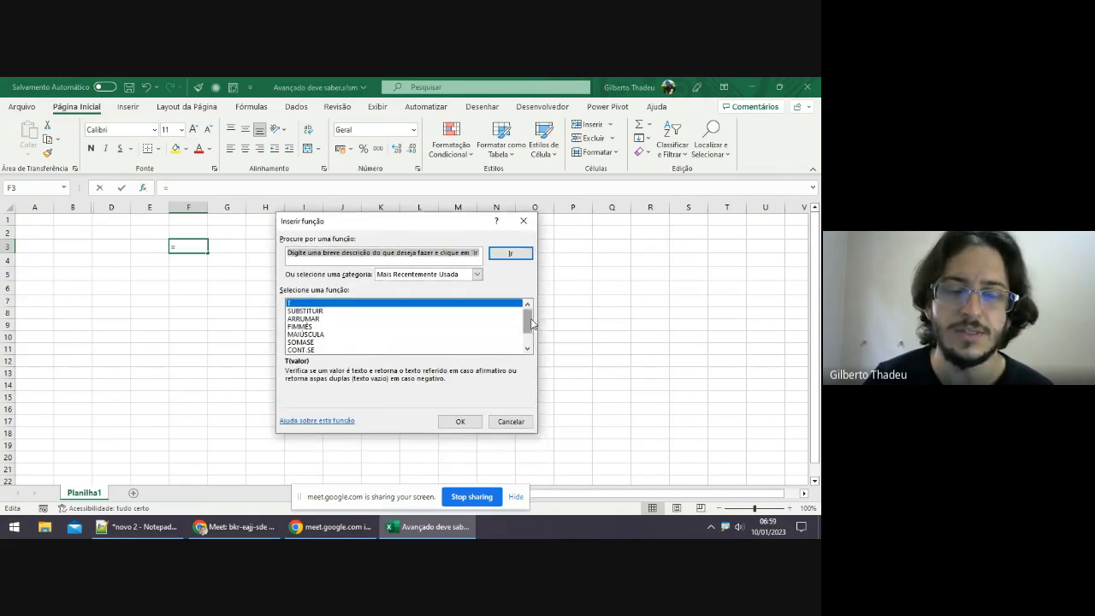
{"action": "mouse_move", "coordinate": [529, 319]}
{"action": "left_mouse_down"}
{"action": "mouse_move", "coordinate": [529, 332]}
{"action": "mouse_move", "coordinate": [530, 317]}
{"action": "left_mouse_up"}
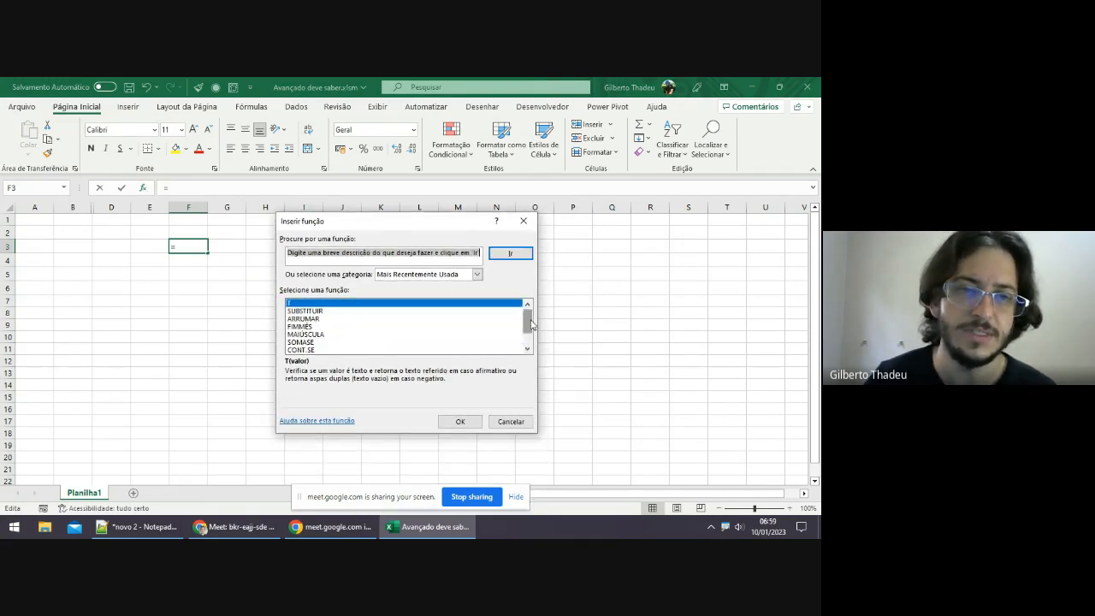
{"action": "left_click", "coordinate": [477, 274]}
{"action": "mouse_move", "coordinate": [479, 298]}
{"action": "left_mouse_down"}
{"action": "mouse_move", "coordinate": [479, 318]}
{"action": "mouse_move", "coordinate": [481, 287]}
{"action": "left_mouse_up"}
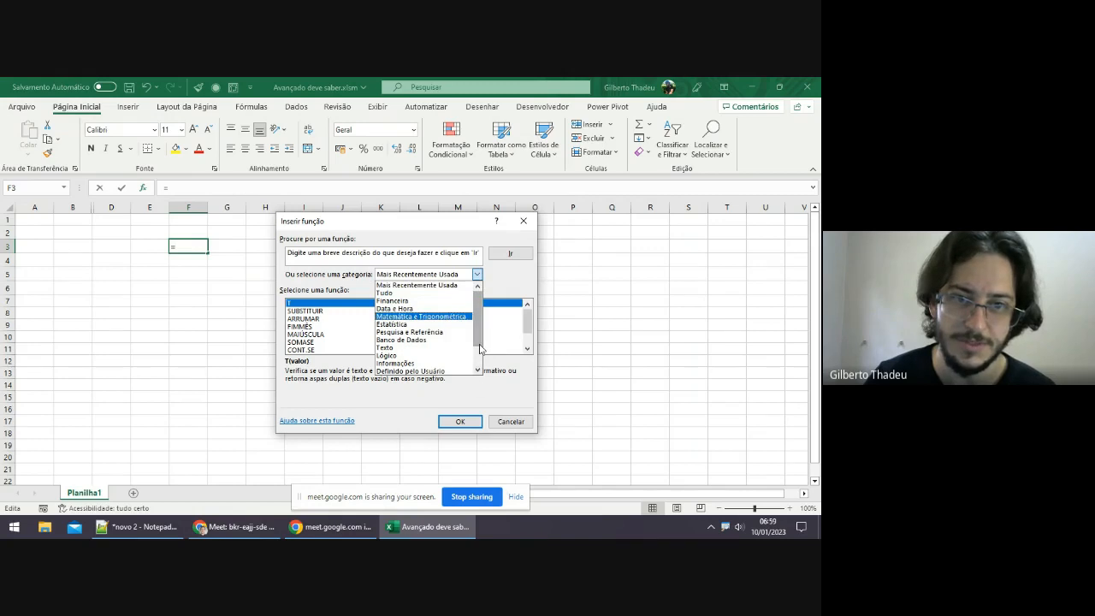
{"action": "scroll", "coordinate": [480, 367], "scroll_direction": "down", "scroll_amount": 2}
{"action": "scroll", "coordinate": [480, 368], "scroll_direction": "up", "scroll_amount": 4}
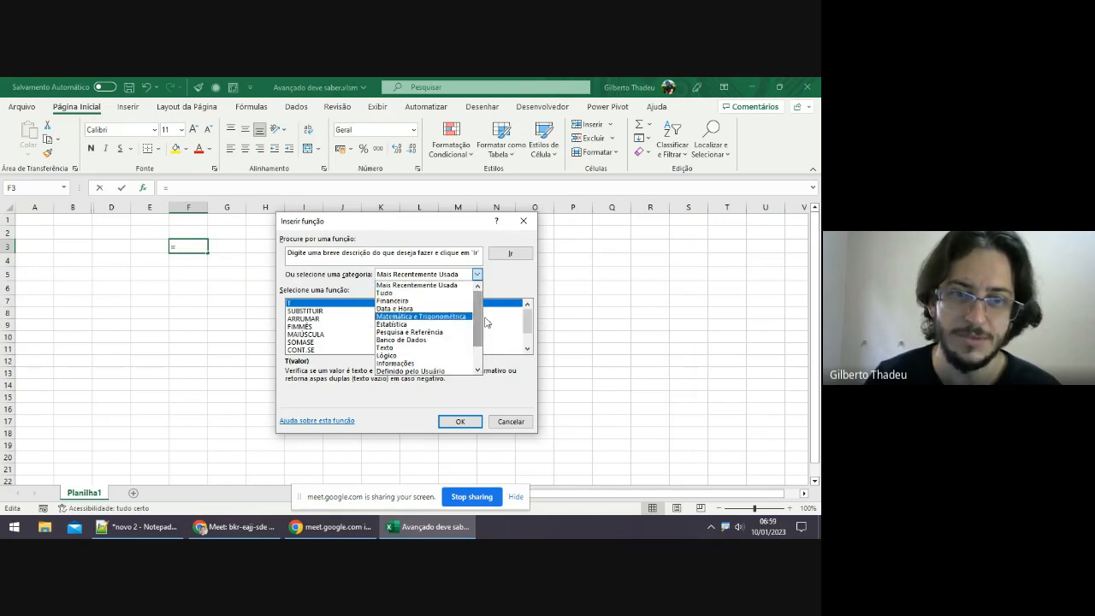
{"action": "left_click", "coordinate": [505, 278]}
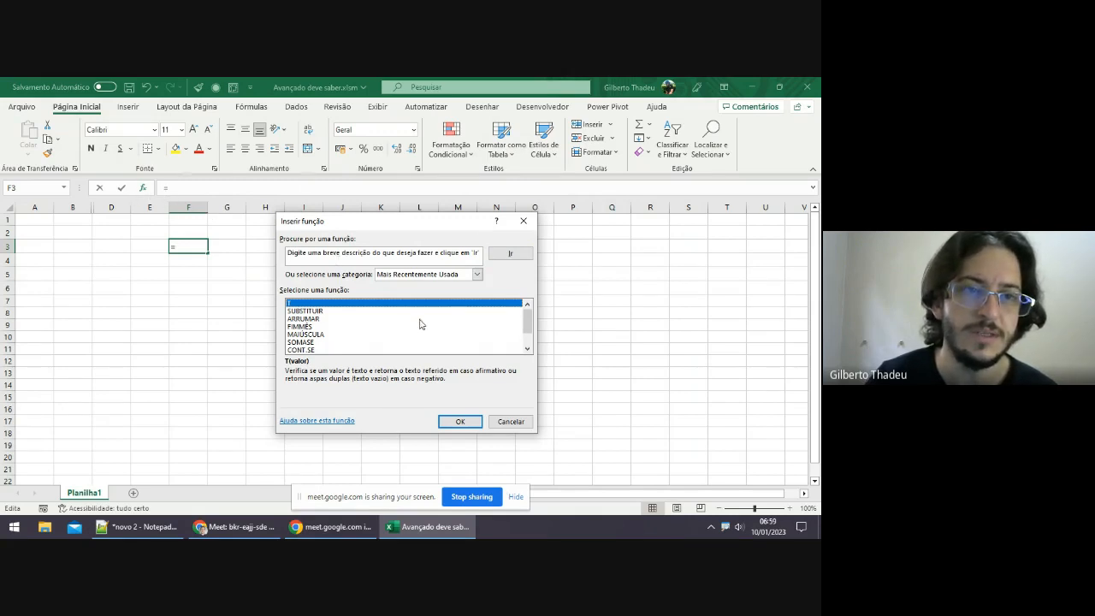
Search the functions for "gerar número aleatório" and close the function search without inserting anything.
{"action": "left_click", "coordinate": [468, 255]}
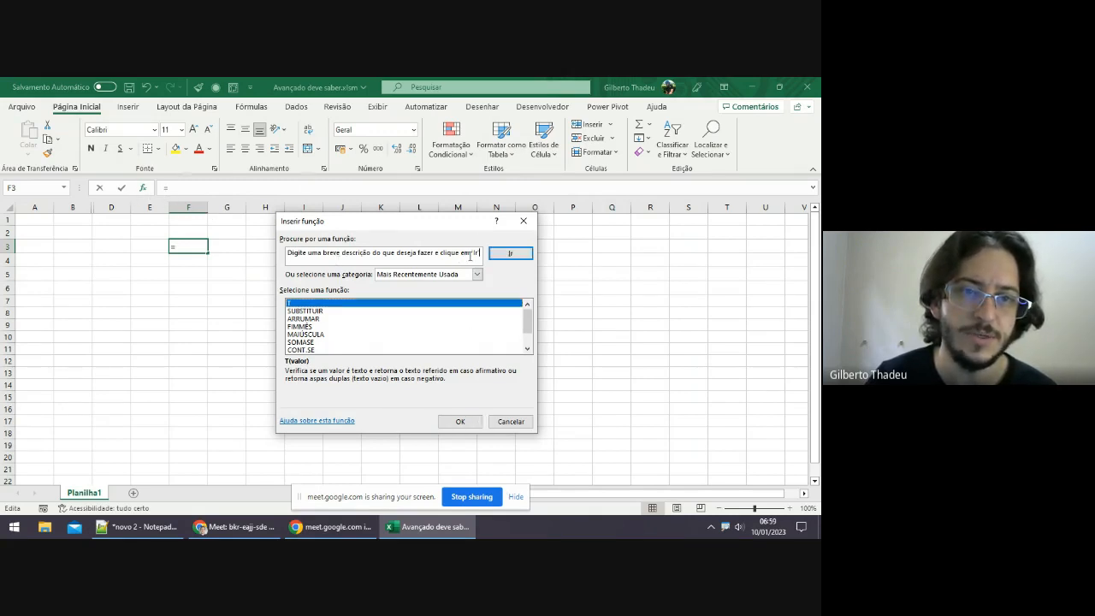
{"action": "left_click_drag", "start_coordinate": [477, 256], "coordinate": [290, 257]}
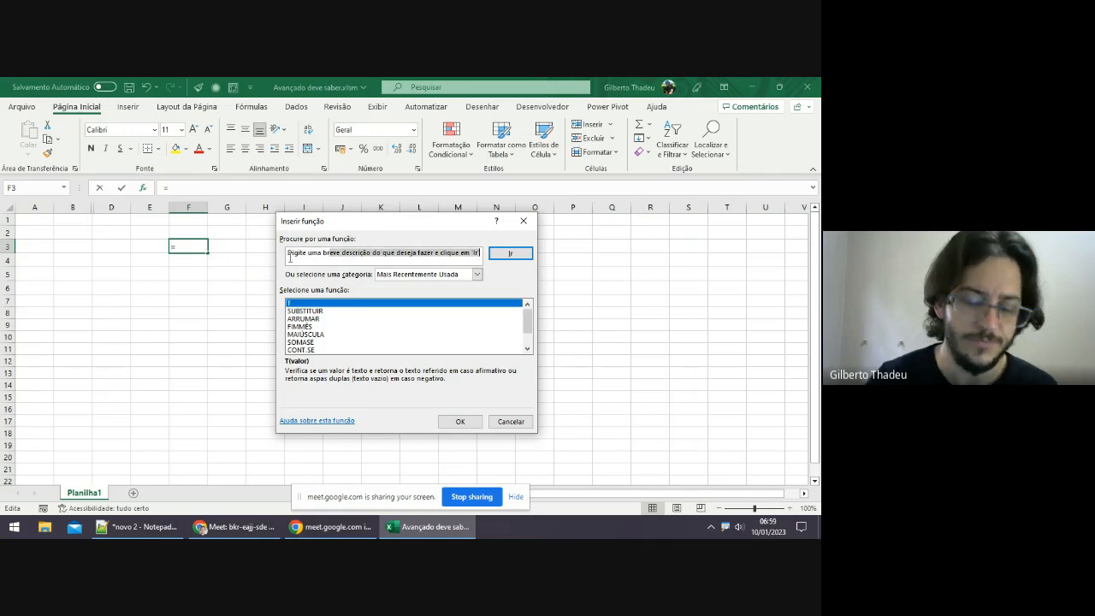
{"action": "key", "text": "BackSpace"}
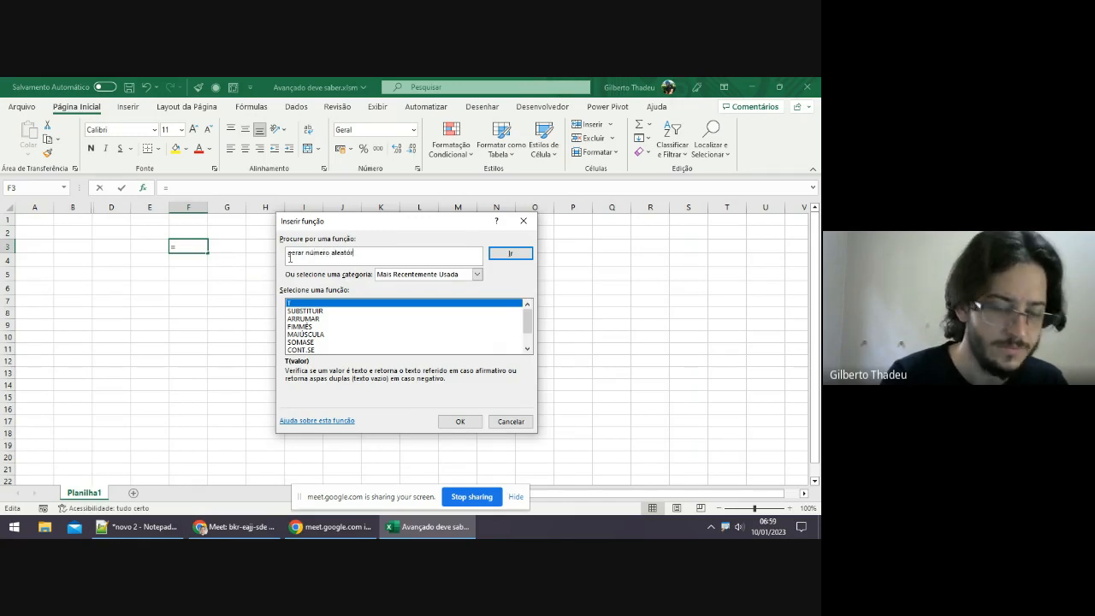
{"action": "key", "text": "Return"}
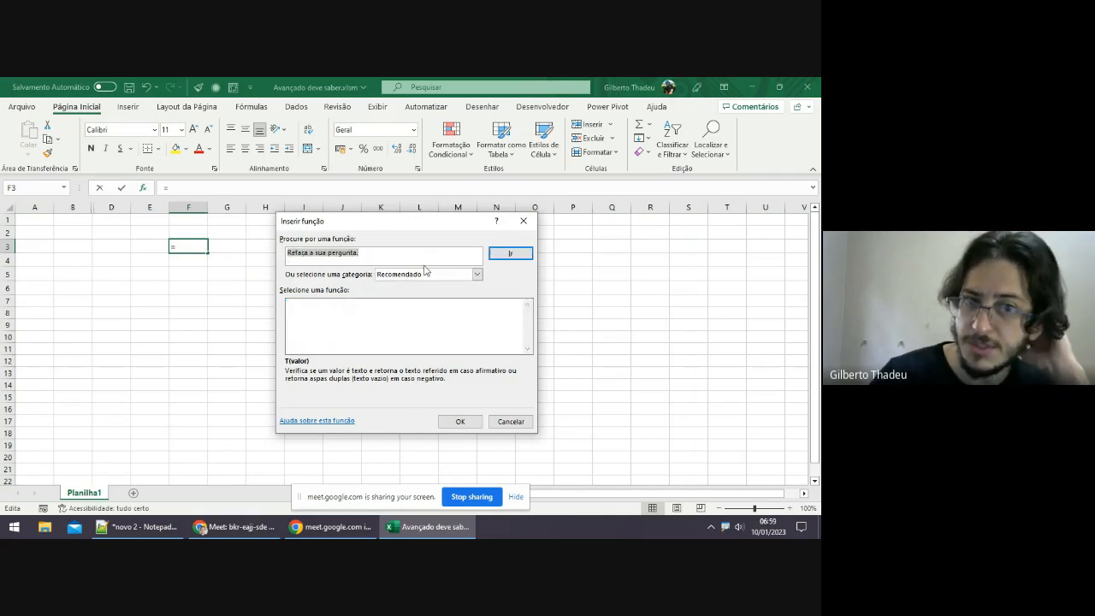
{"action": "left_click", "coordinate": [524, 221]}
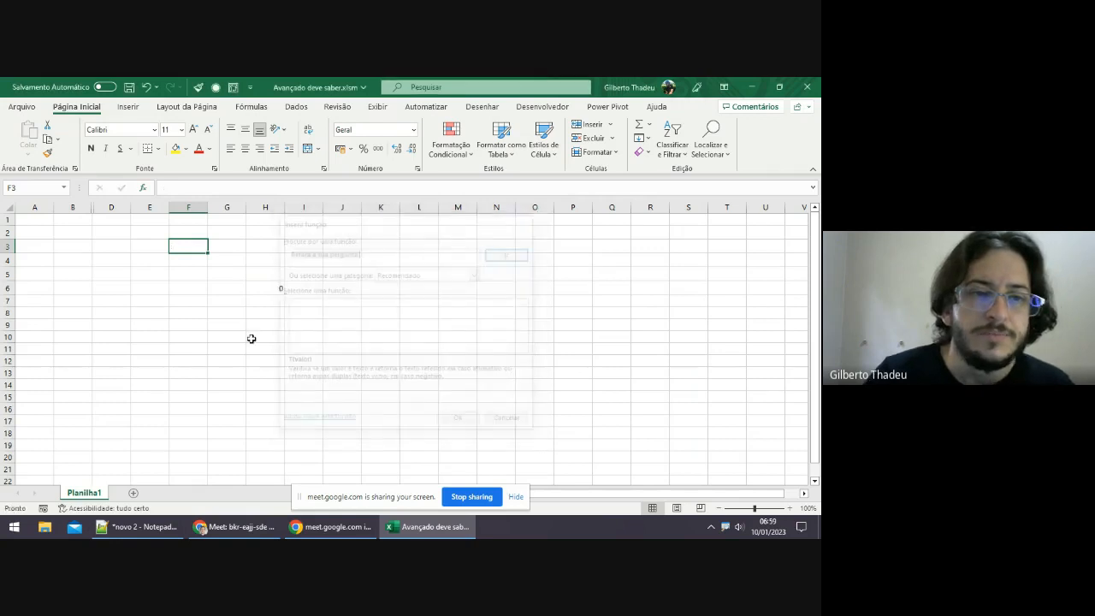
Enter 1 in cell H7 and fill the pattern of H6:H7 down to H15.
{"action": "left_click", "coordinate": [255, 246]}
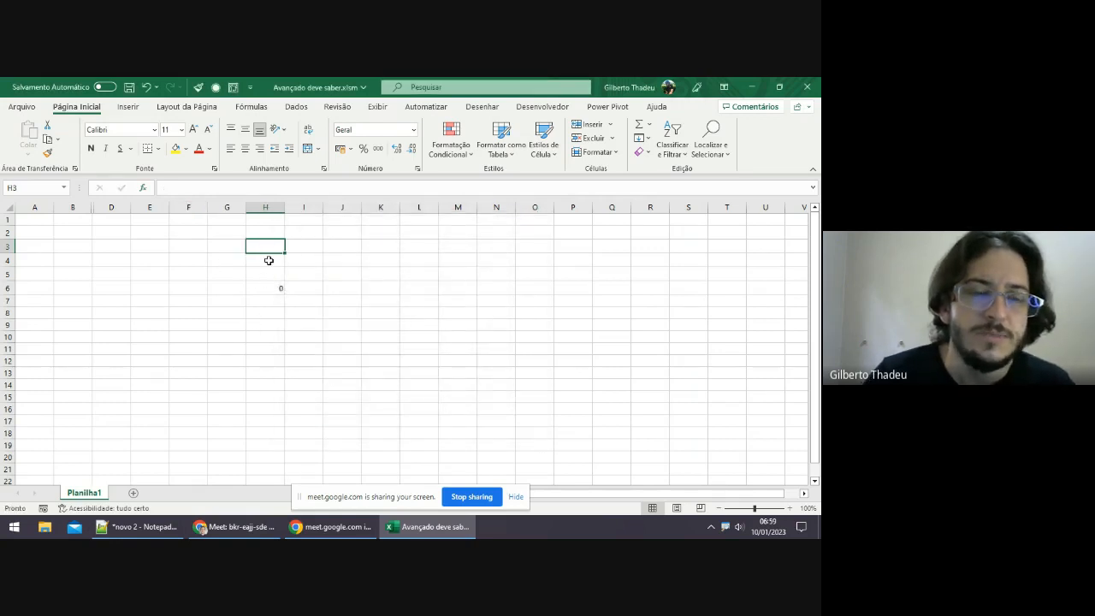
{"action": "left_click", "coordinate": [269, 260]}
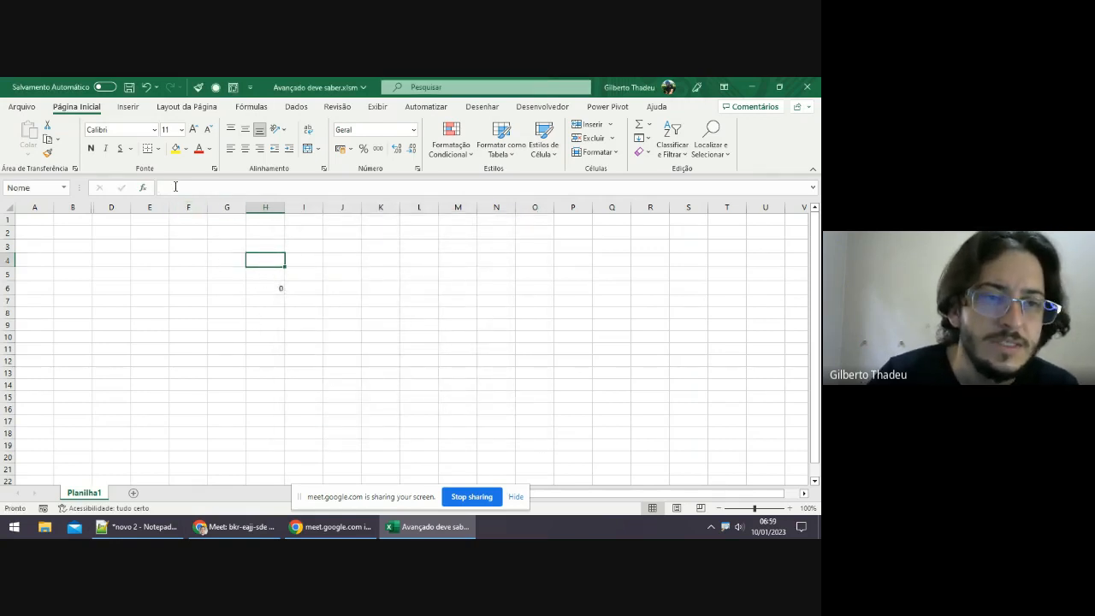
{"action": "left_click", "coordinate": [275, 289]}
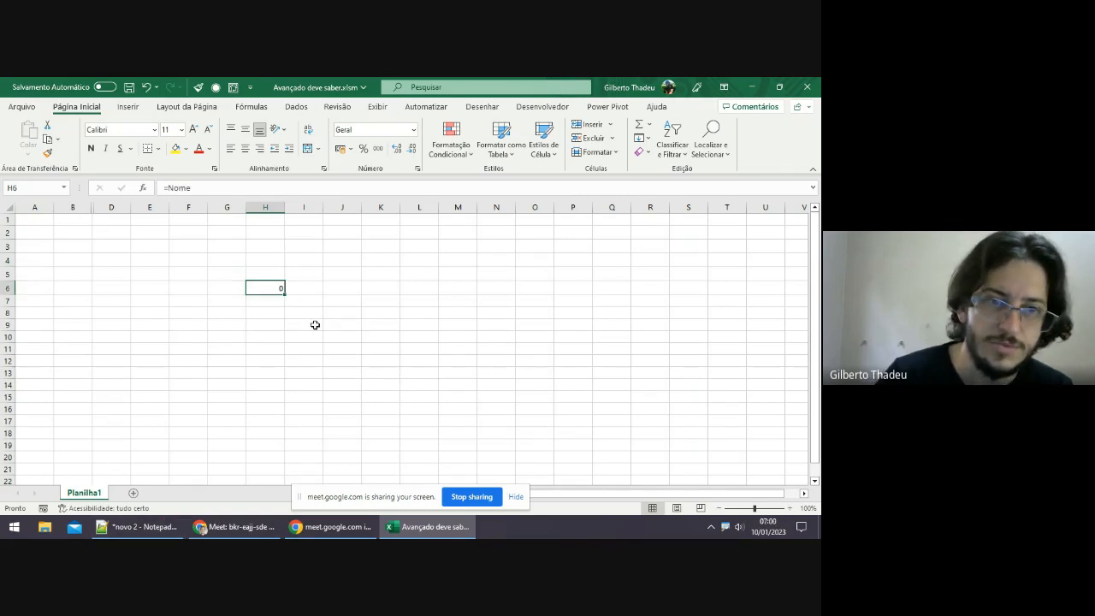
{"action": "key", "text": "Down"}
{"action": "type", "text": "1"}
{"action": "key", "text": "Return"}
{"action": "key", "text": "Up"}
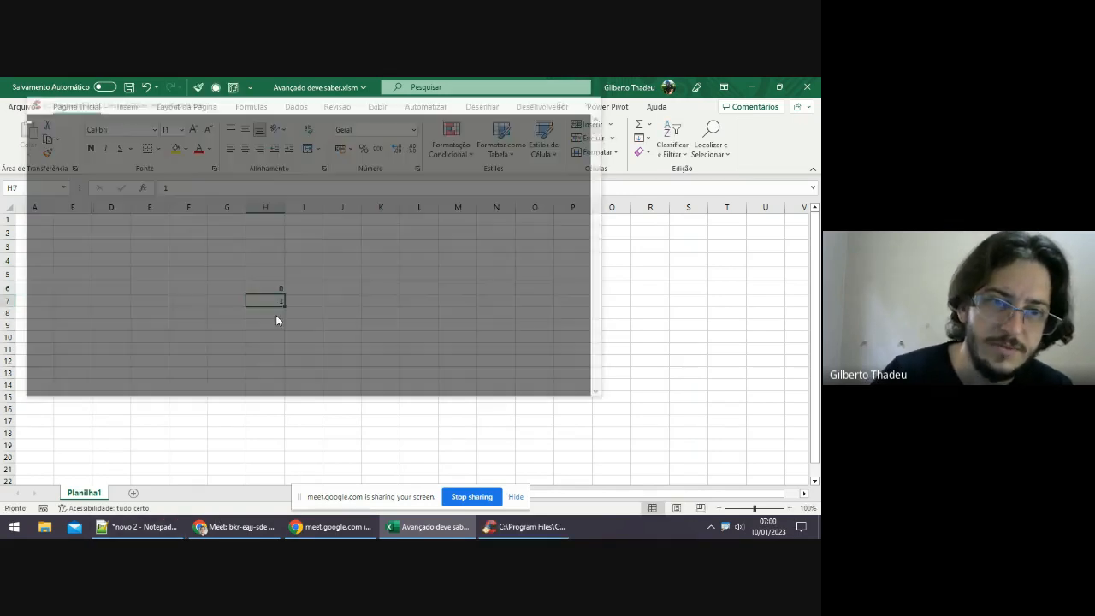
{"action": "left_click_drag", "start_coordinate": [278, 289], "coordinate": [285, 401]}
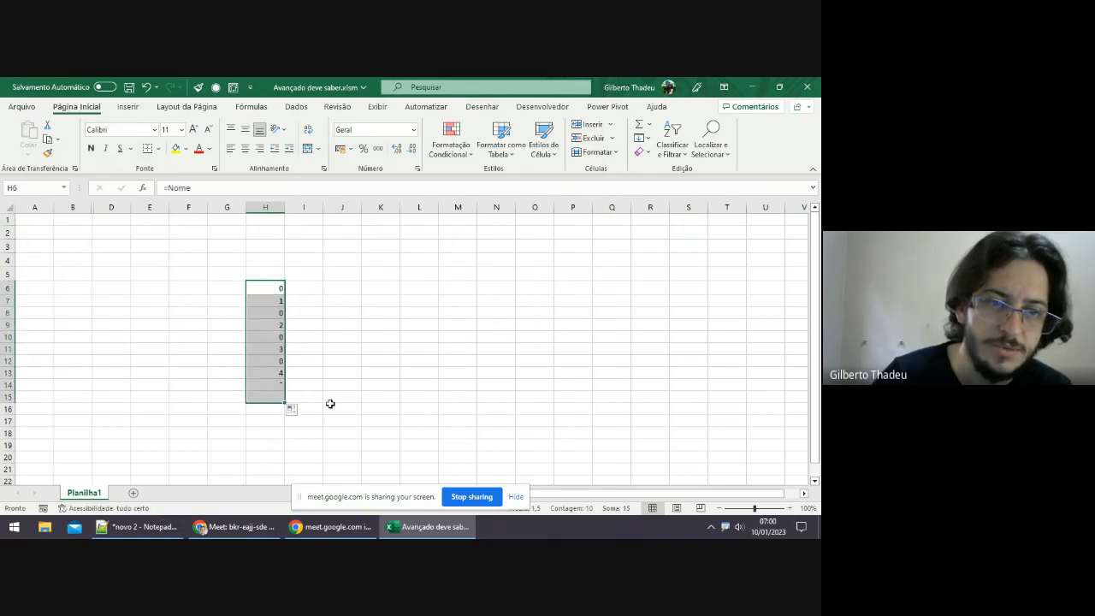
Examine the contents of the filled cells from H9 to H14 one by one.
{"action": "left_click", "coordinate": [279, 324]}
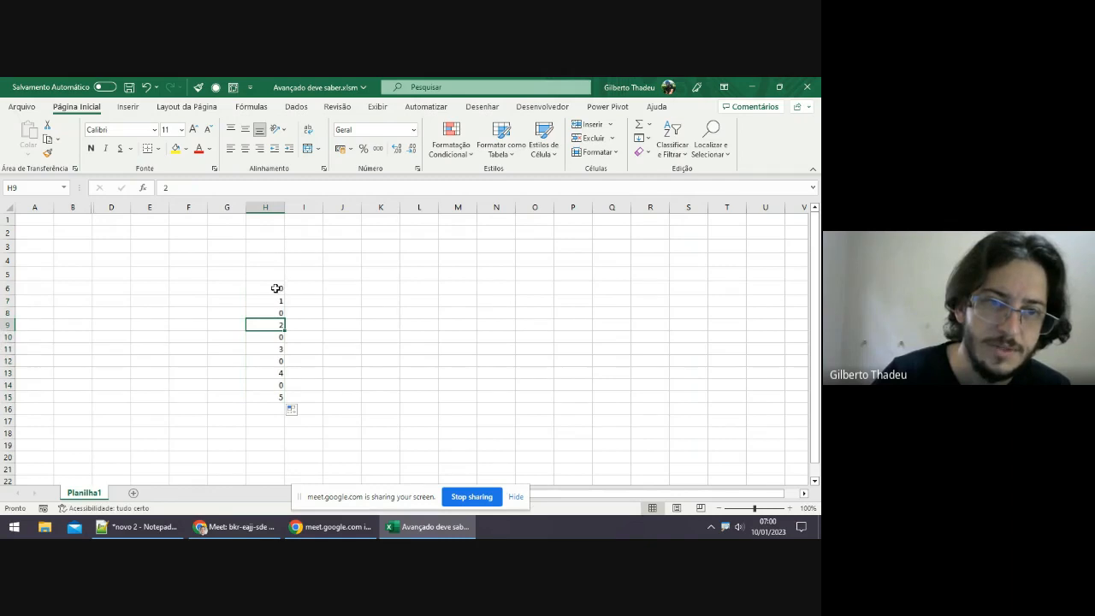
{"action": "key", "text": "Down"}
{"action": "key", "text": "Down"}
{"action": "key", "text": "Down"}
{"action": "key", "text": "Down"}
{"action": "key", "text": "Down"}
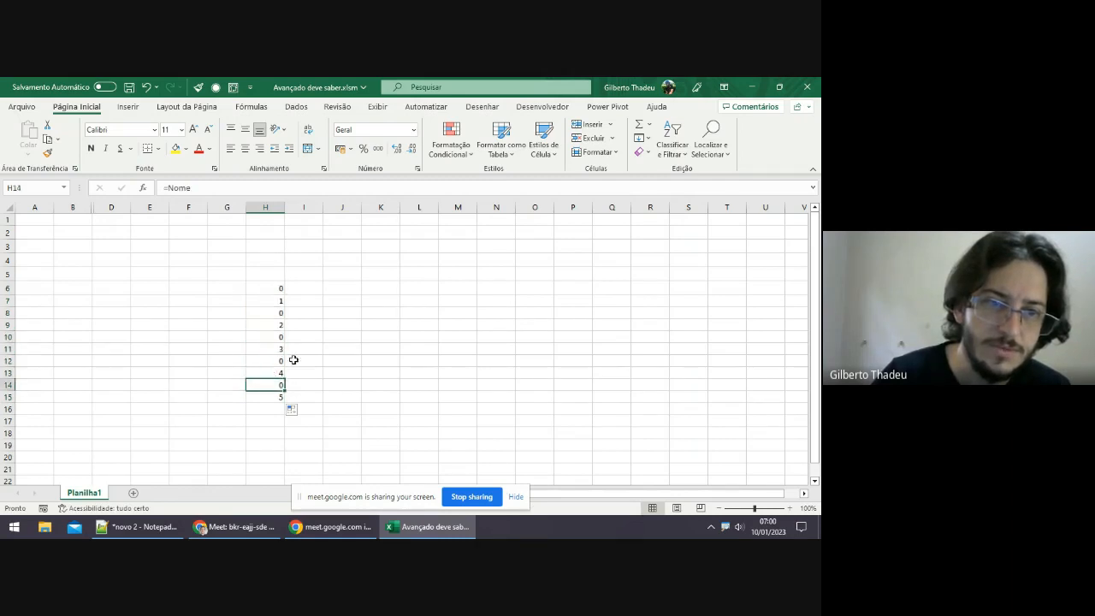
Enter 1 in I6 and 2 in I7, and extend the number series down to I15.
{"action": "left_click", "coordinate": [350, 286]}
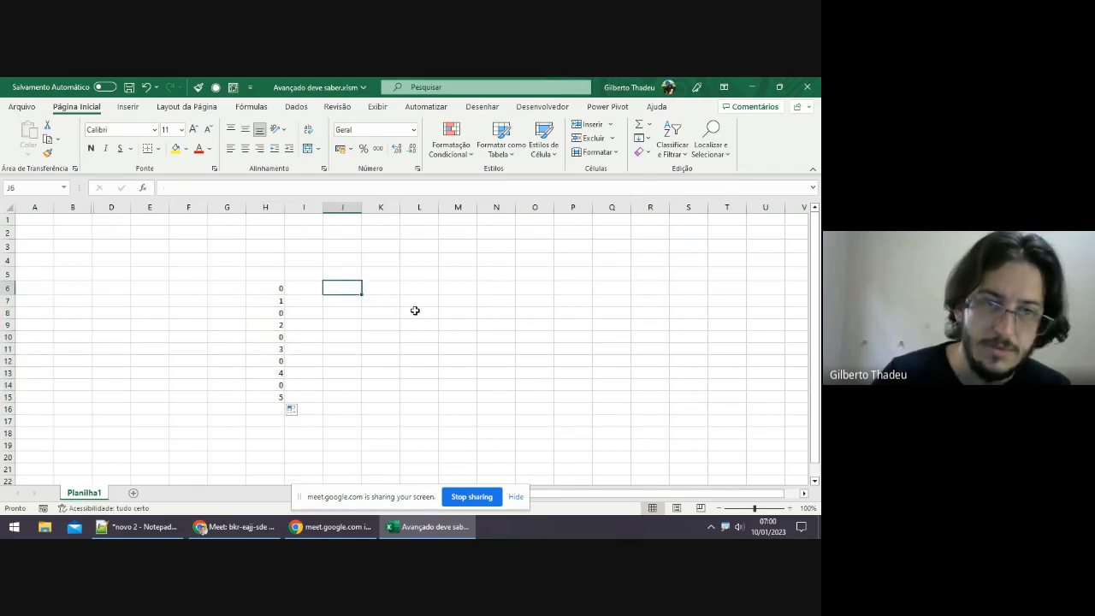
{"action": "key", "text": "Left"}
{"action": "type", "text": "1"}
{"action": "key", "text": "Return"}
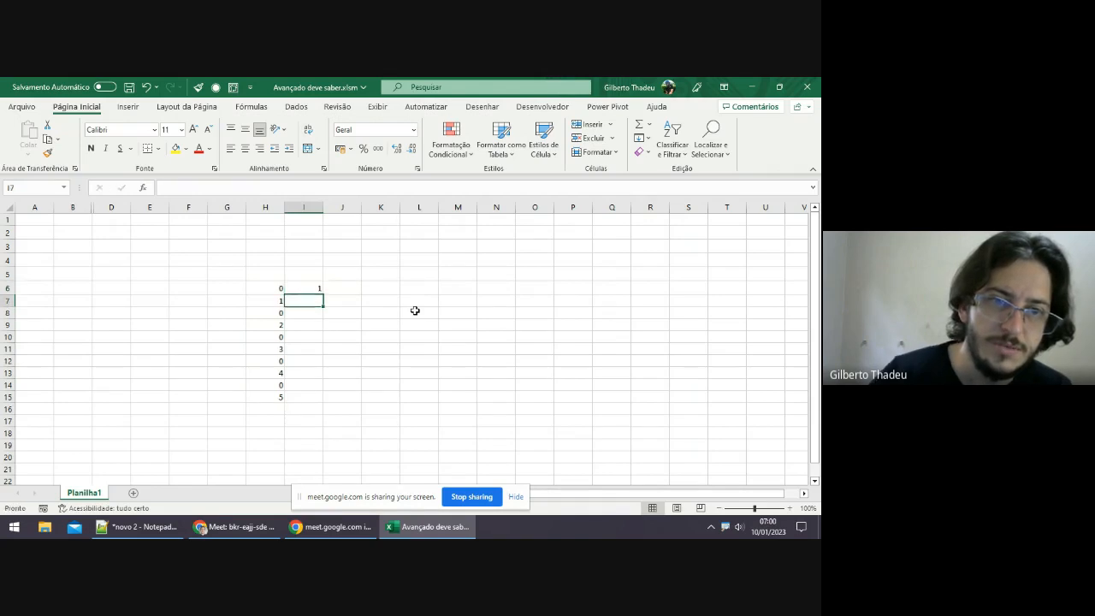
{"action": "type", "text": "2"}
{"action": "key", "text": "Return"}
{"action": "left_click_drag", "start_coordinate": [310, 286], "coordinate": [317, 400]}
{"action": "left_click", "coordinate": [460, 408]}
Hide the screen-sharing notice and select H6:I11 to examine the average, count and sum in the status bar.
{"action": "left_click", "coordinate": [517, 498]}
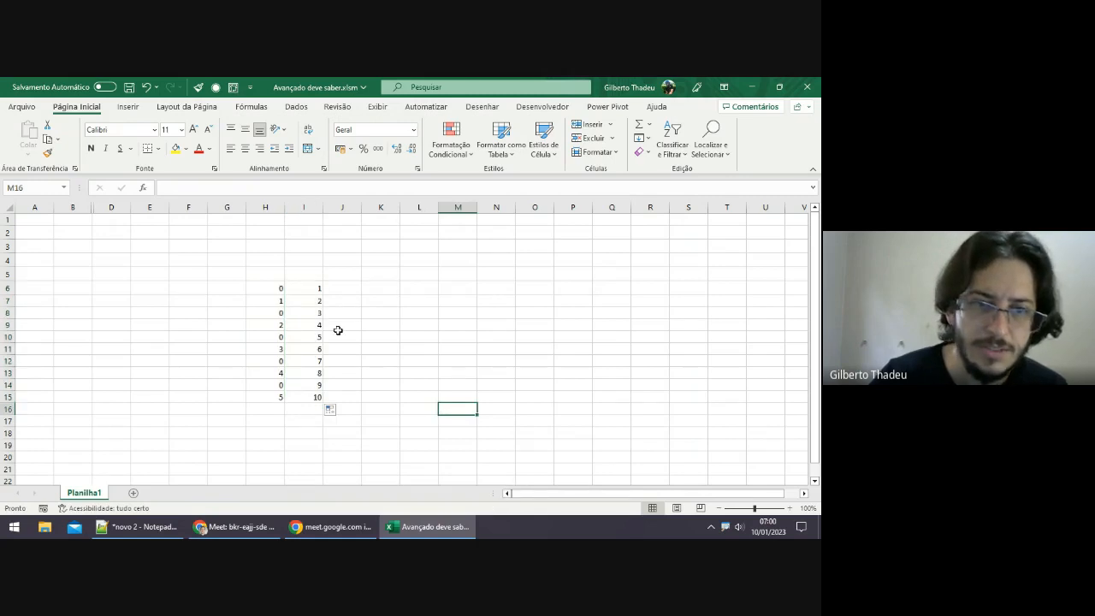
{"action": "left_click_drag", "start_coordinate": [277, 291], "coordinate": [318, 349]}
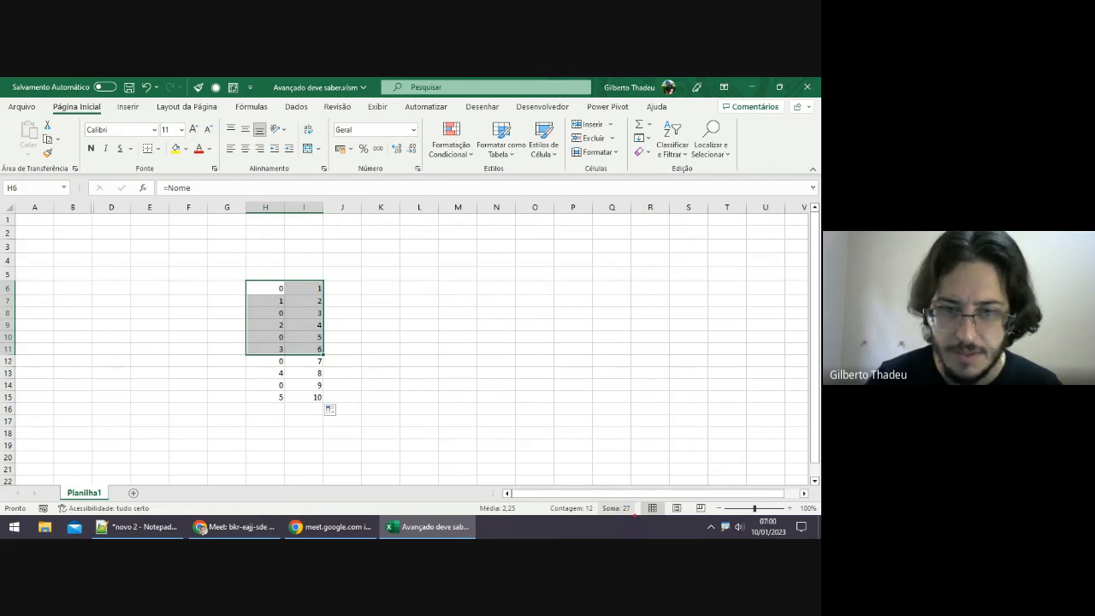
{"action": "mouse_move", "coordinate": [634, 516]}
{"action": "left_mouse_down"}
{"action": "mouse_move", "coordinate": [815, 522]}
{"action": "mouse_move", "coordinate": [750, 486]}
{"action": "mouse_move", "coordinate": [379, 483]}
{"action": "mouse_move", "coordinate": [4, 506]}
{"action": "mouse_move", "coordinate": [48, 525]}
{"action": "mouse_move", "coordinate": [212, 532]}
{"action": "mouse_move", "coordinate": [621, 519]}
{"action": "left_mouse_up"}
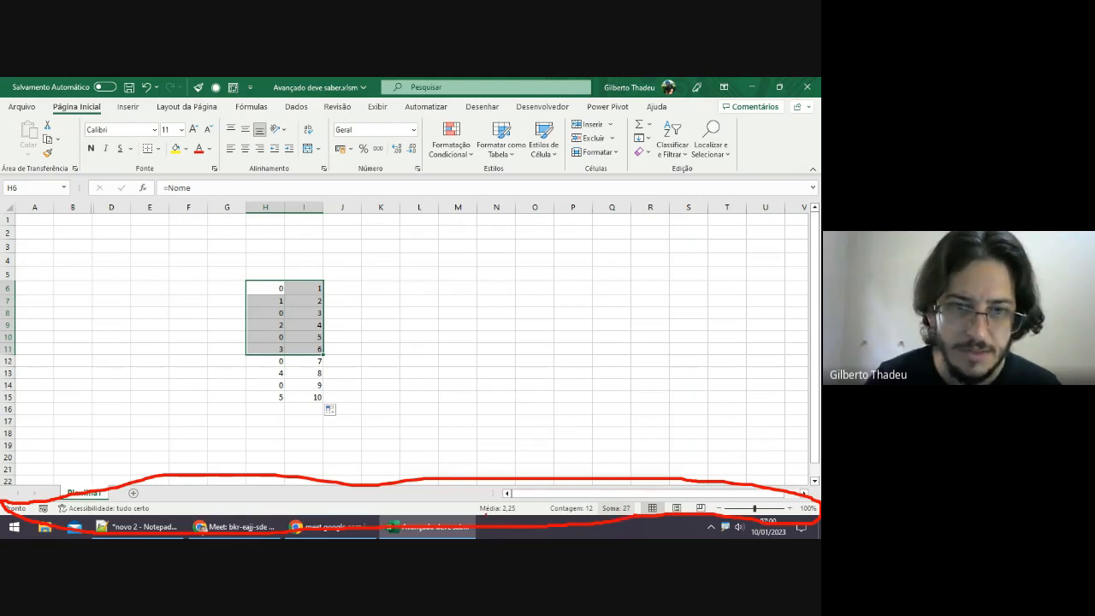
{"action": "left_click_drag", "start_coordinate": [347, 292], "coordinate": [350, 305]}
{"action": "left_click_drag", "start_coordinate": [203, 302], "coordinate": [369, 314]}
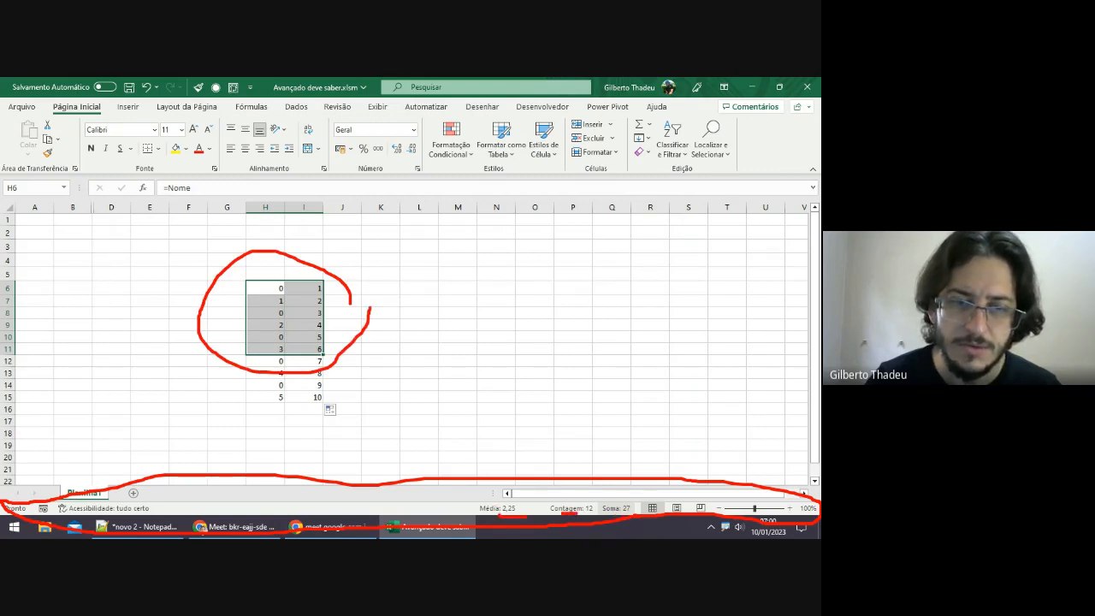
Enter Texto in L9 and text1 in L10, and select both cells to examine their count in the status bar.
{"action": "left_click", "coordinate": [412, 323]}
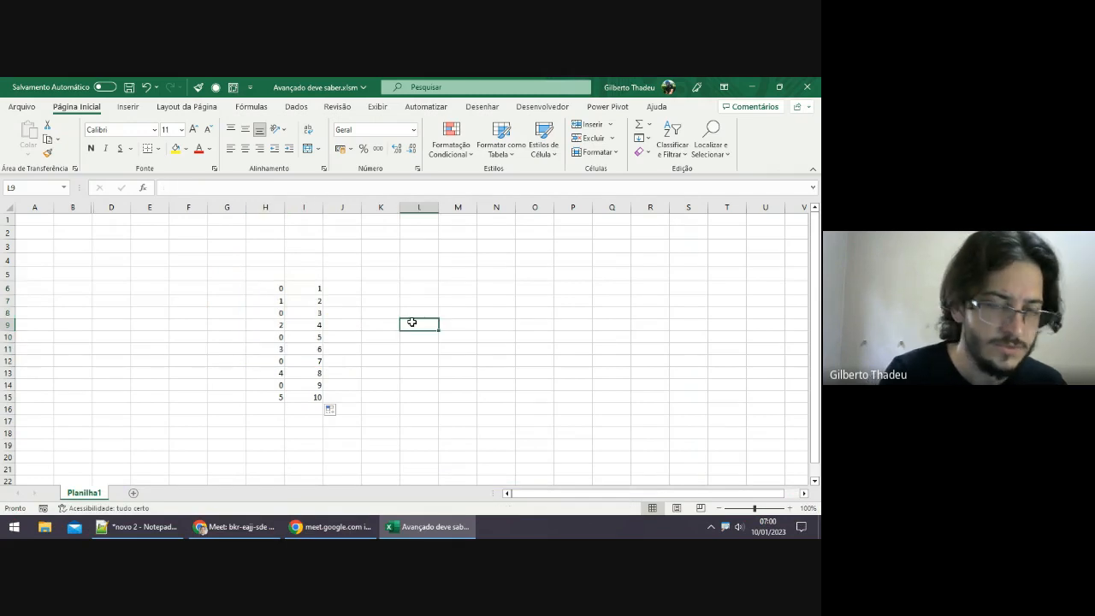
{"action": "type", "text": "Texto"}
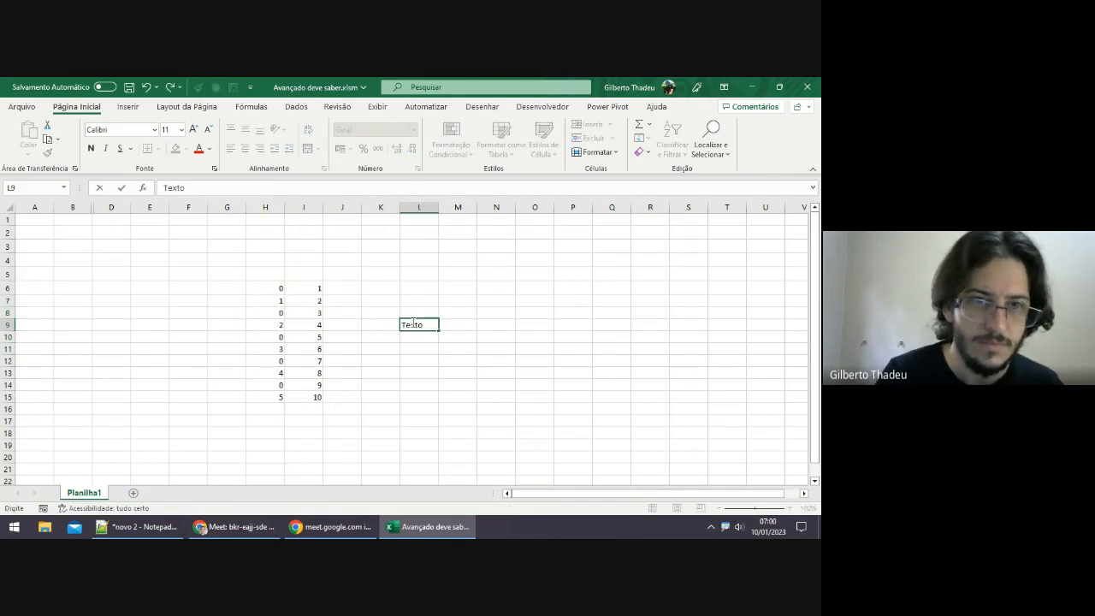
{"action": "key", "text": "Return"}
{"action": "type", "text": "texto"}
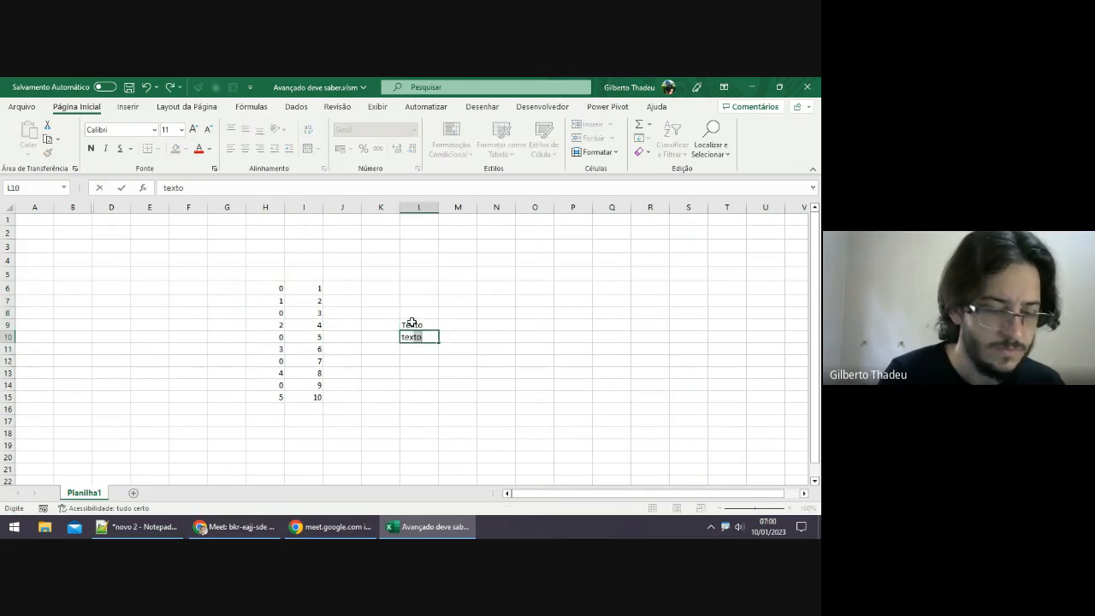
{"action": "key", "text": "Return"}
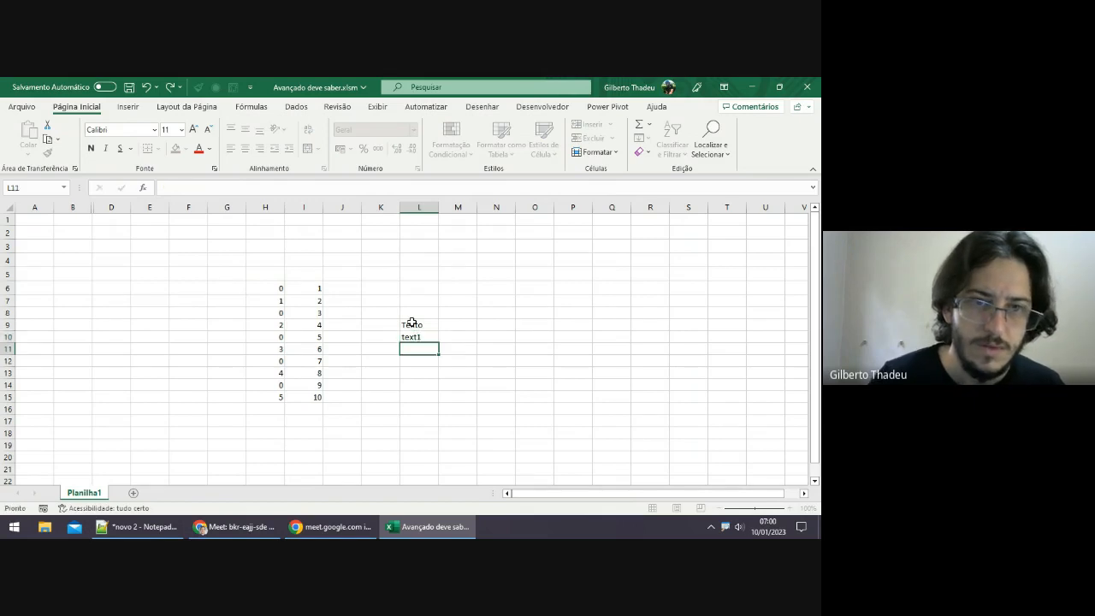
{"action": "left_click_drag", "start_coordinate": [413, 324], "coordinate": [418, 341]}
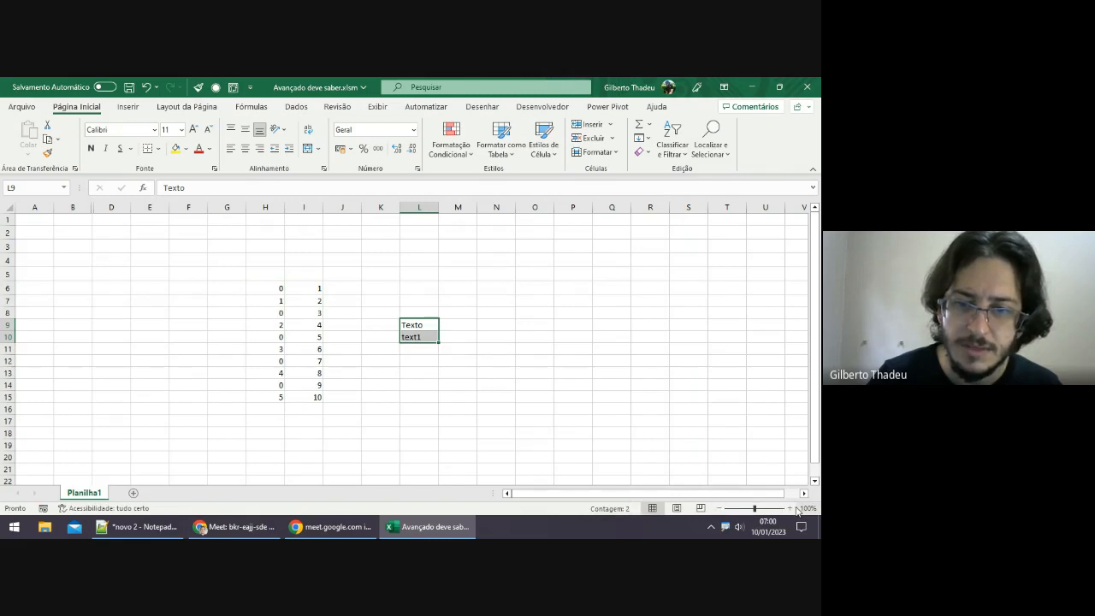
Zoom the worksheet to 110% and select H6:L15 to examine its average, count and sum in the status bar.
{"action": "left_click", "coordinate": [790, 509]}
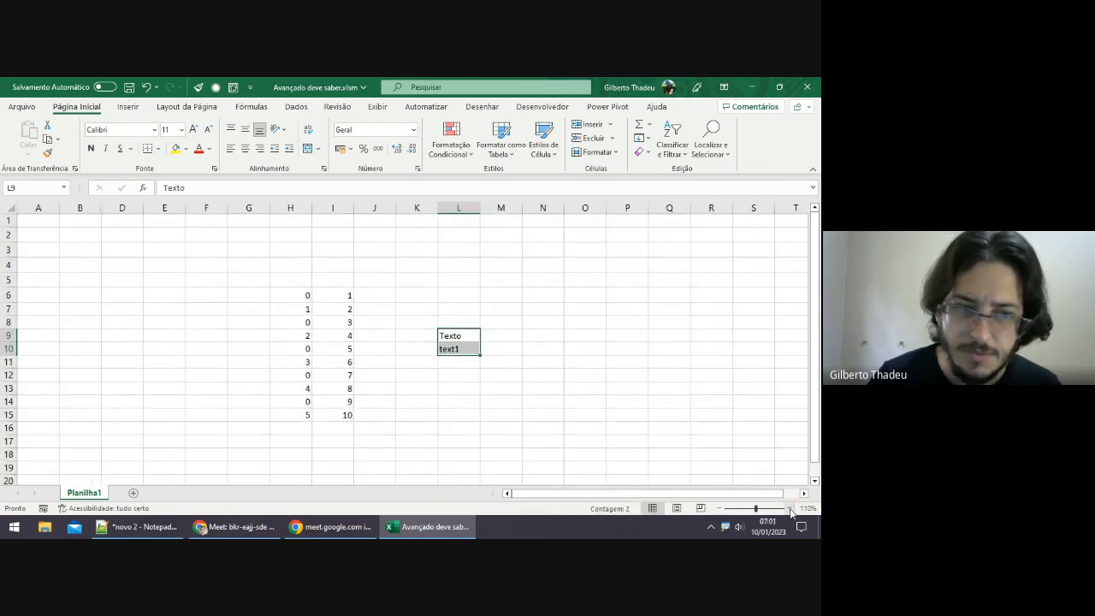
{"action": "left_click", "coordinate": [472, 398]}
{"action": "left_click", "coordinate": [435, 375]}
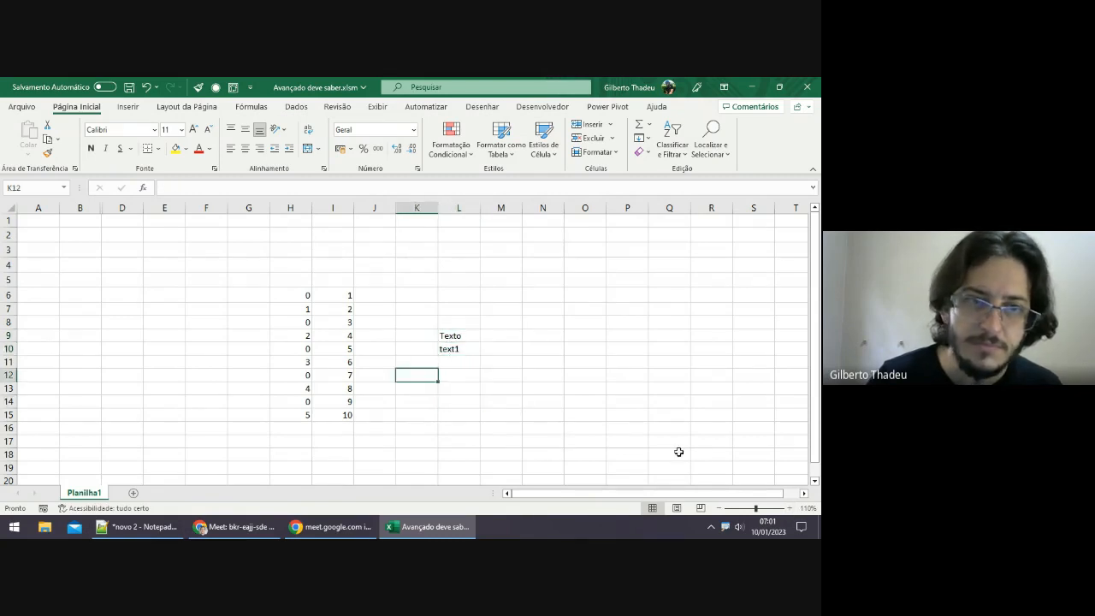
{"action": "left_click_drag", "start_coordinate": [306, 293], "coordinate": [473, 412]}
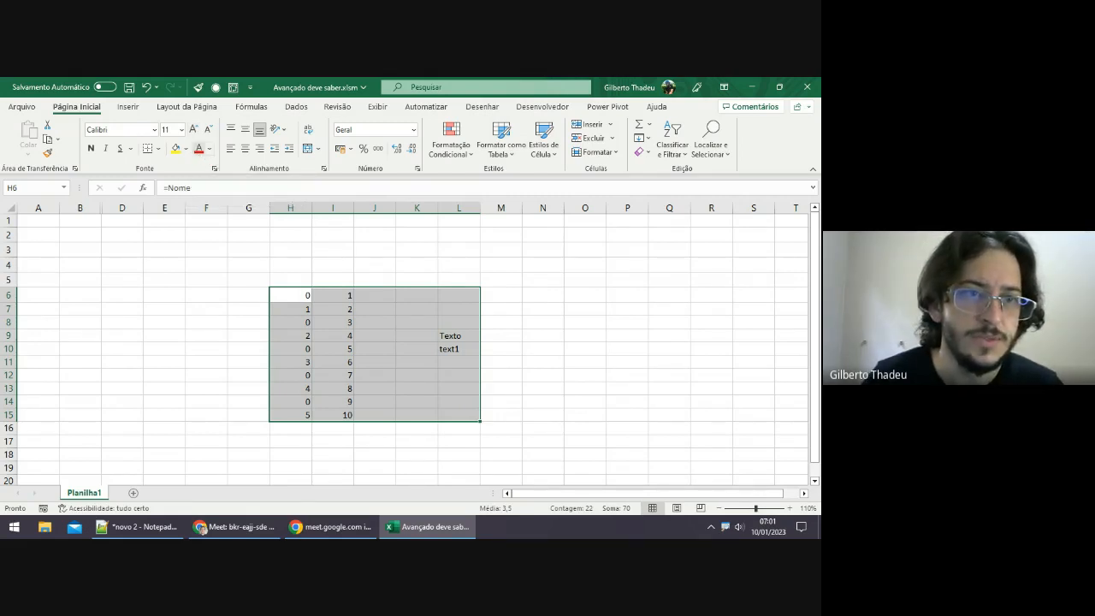
Increase the font size of H6:L15 to 14.
{"action": "mouse_move", "coordinate": [228, 167]}
{"action": "left_mouse_down"}
{"action": "mouse_move", "coordinate": [302, 162]}
{"action": "mouse_move", "coordinate": [206, 113]}
{"action": "mouse_move", "coordinate": [74, 116]}
{"action": "mouse_move", "coordinate": [22, 159]}
{"action": "mouse_move", "coordinate": [231, 170]}
{"action": "left_mouse_up"}
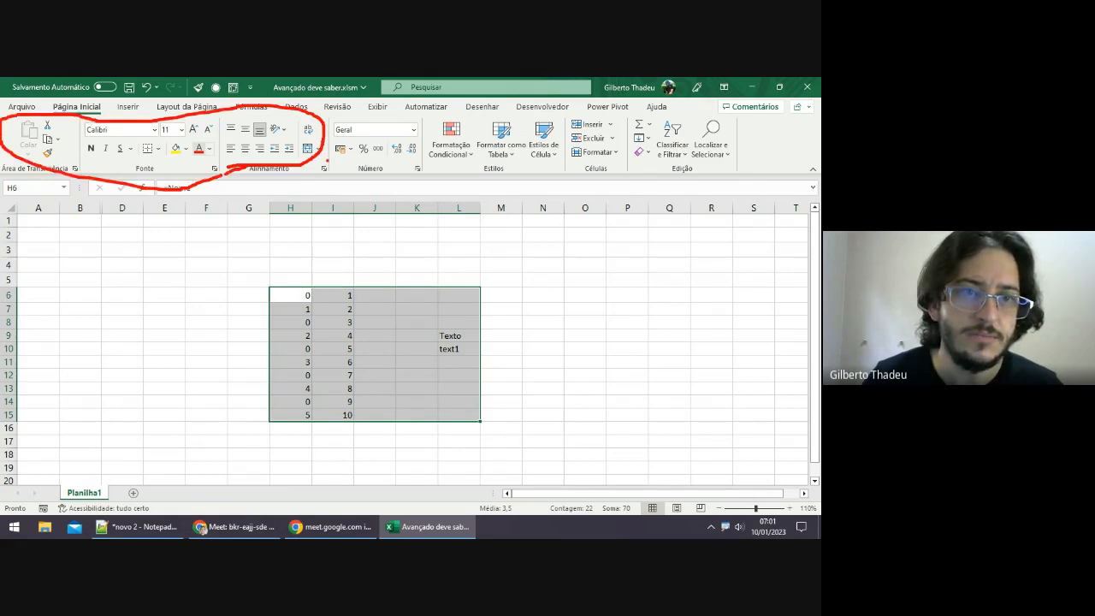
{"action": "key", "text": "Escape"}
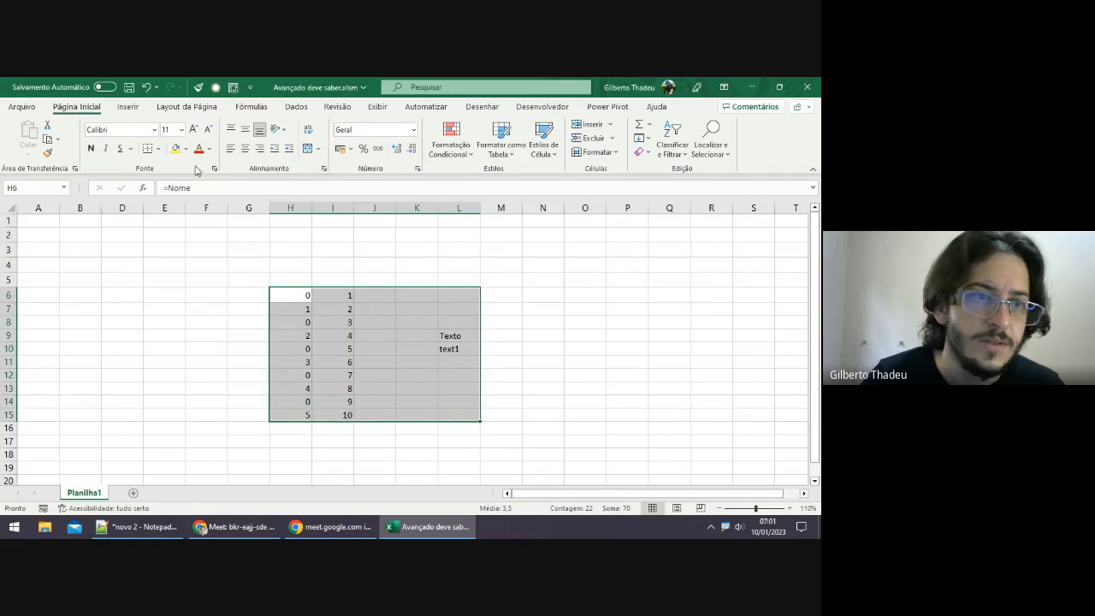
{"action": "left_click", "coordinate": [193, 129]}
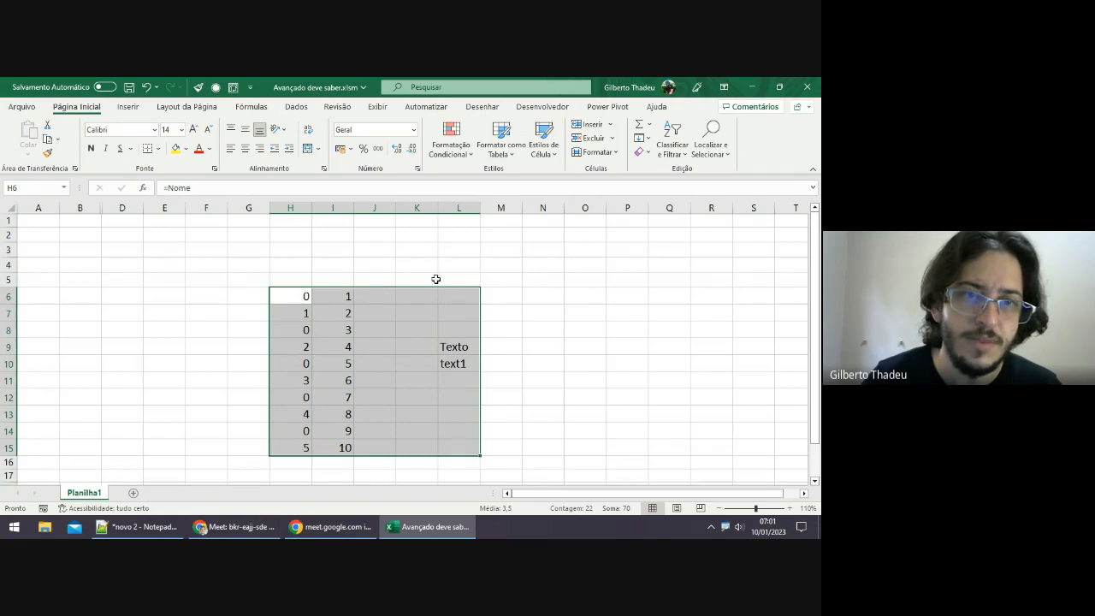
{"action": "left_click", "coordinate": [433, 280]}
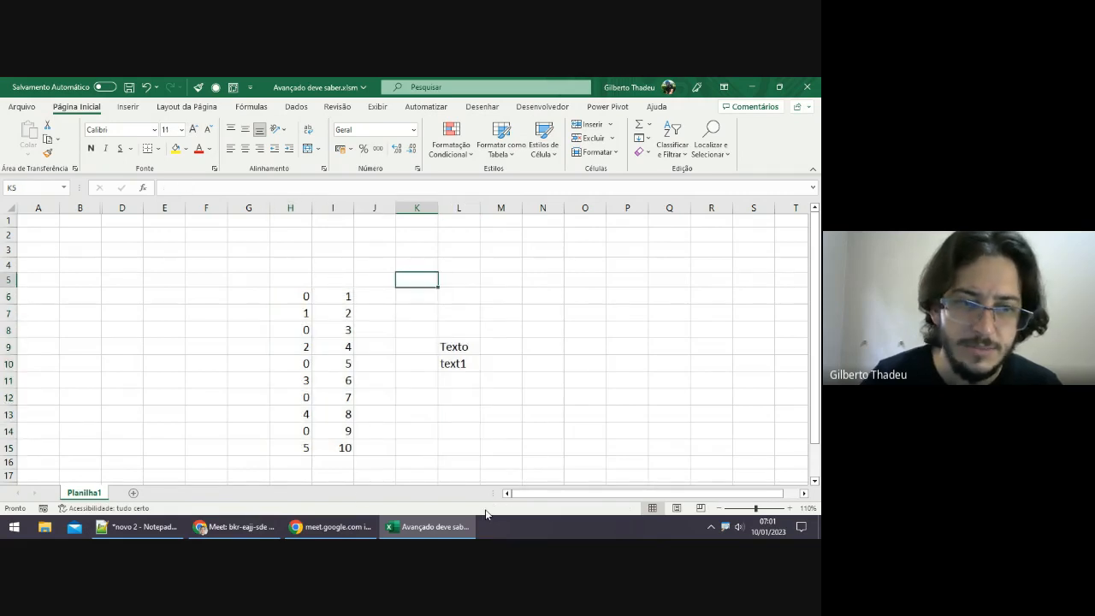
Review the status bar customization options and the page settings of the Page Setup dialog without changing anything.
{"action": "right_click", "coordinate": [229, 511]}
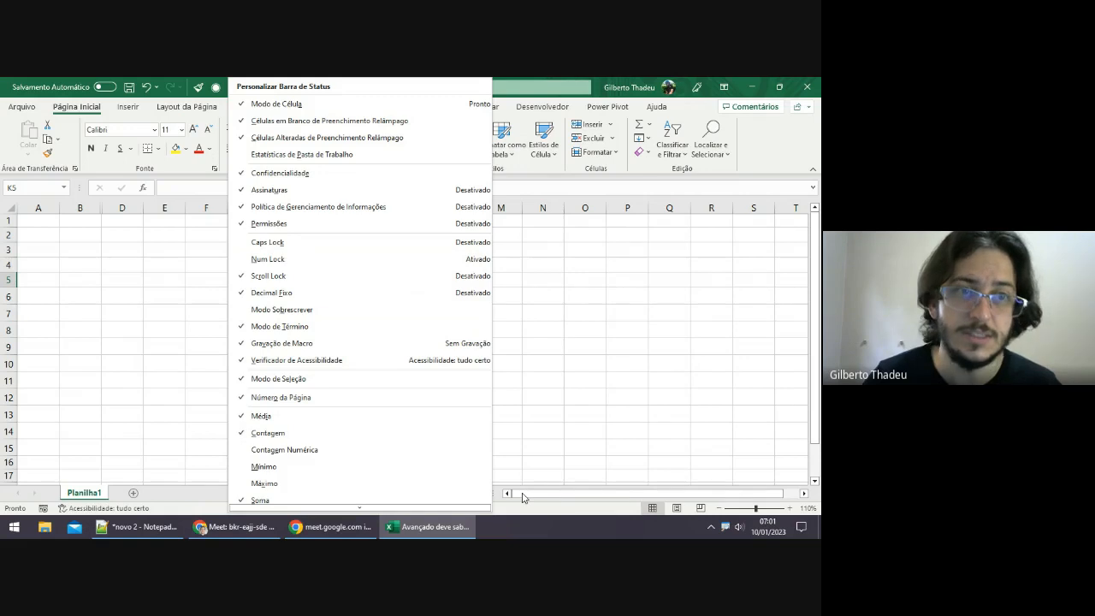
{"action": "left_click", "coordinate": [197, 321]}
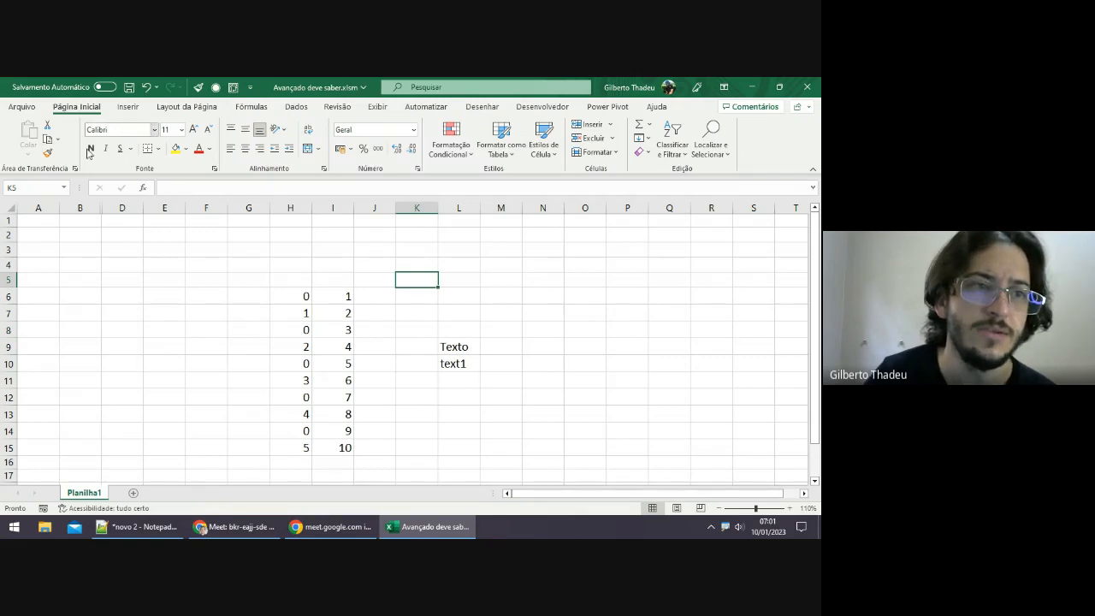
{"action": "left_click", "coordinate": [135, 108]}
{"action": "left_click", "coordinate": [190, 110]}
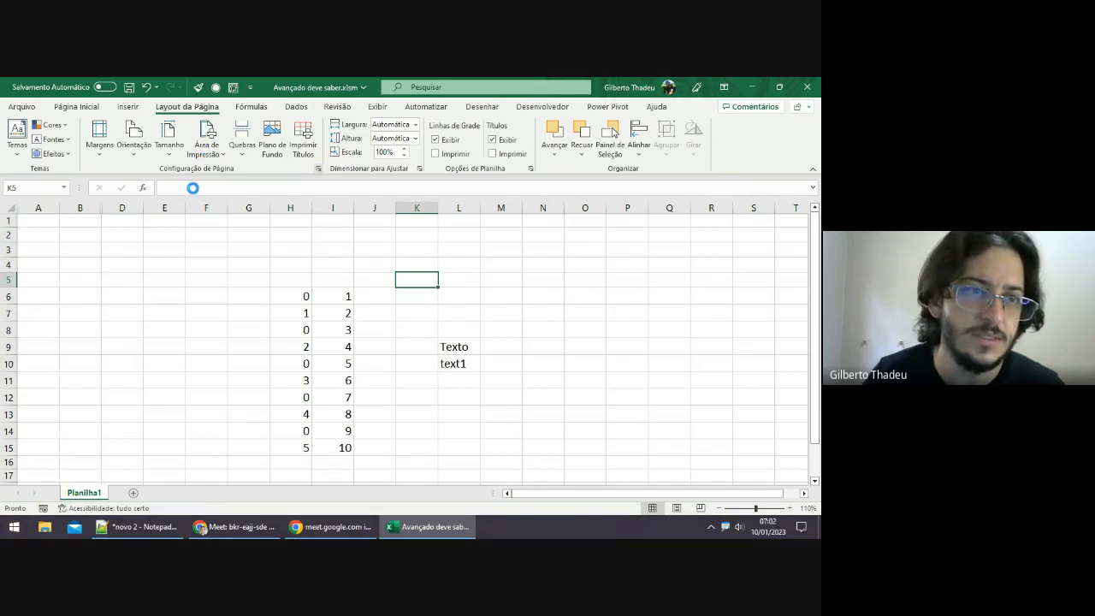
{"action": "left_click", "coordinate": [318, 169]}
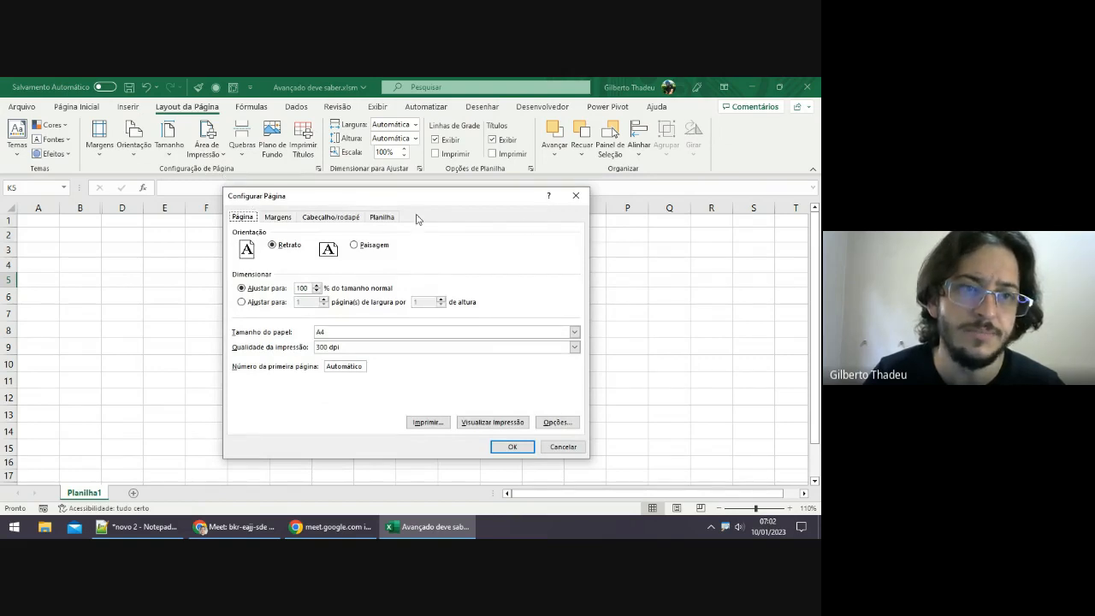
{"action": "left_click", "coordinate": [574, 197]}
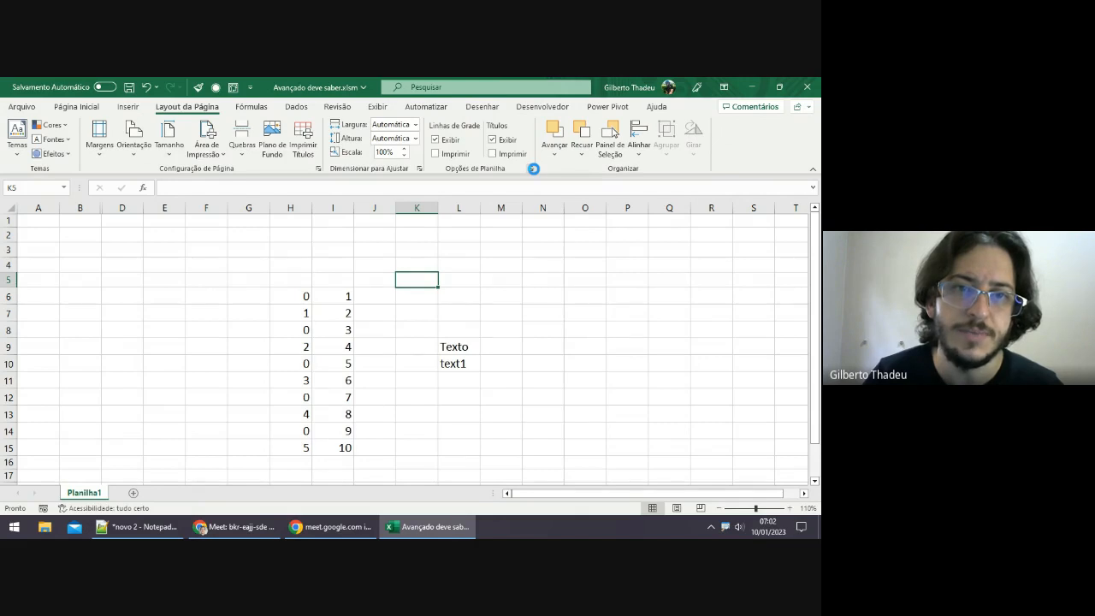
Enable printing of gridlines in the sheet settings of the Page Setup dialog.
{"action": "left_click", "coordinate": [533, 169]}
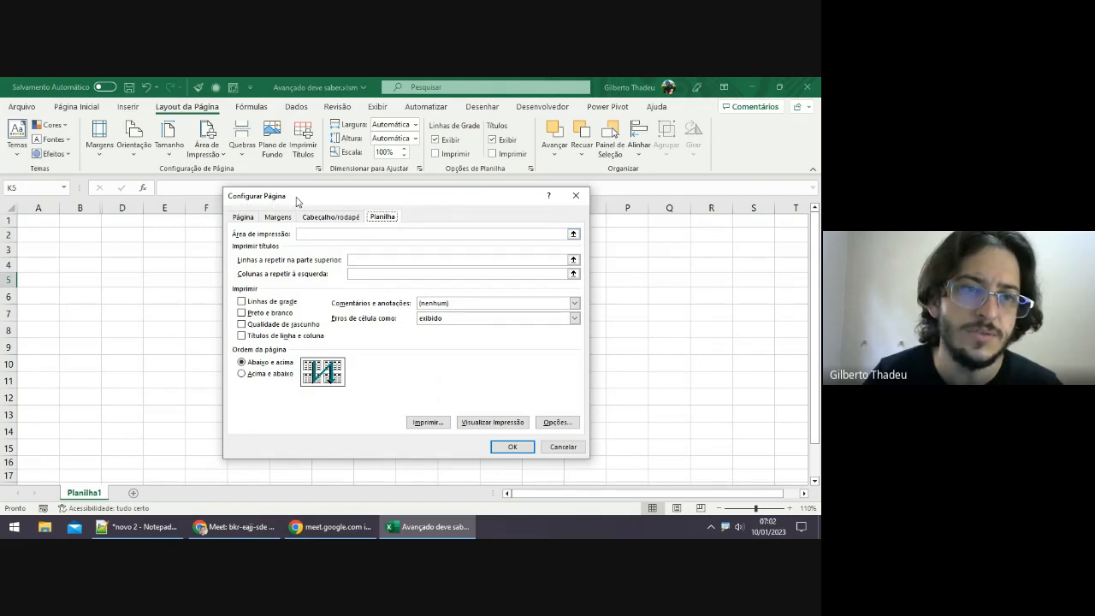
{"action": "left_click", "coordinate": [265, 304]}
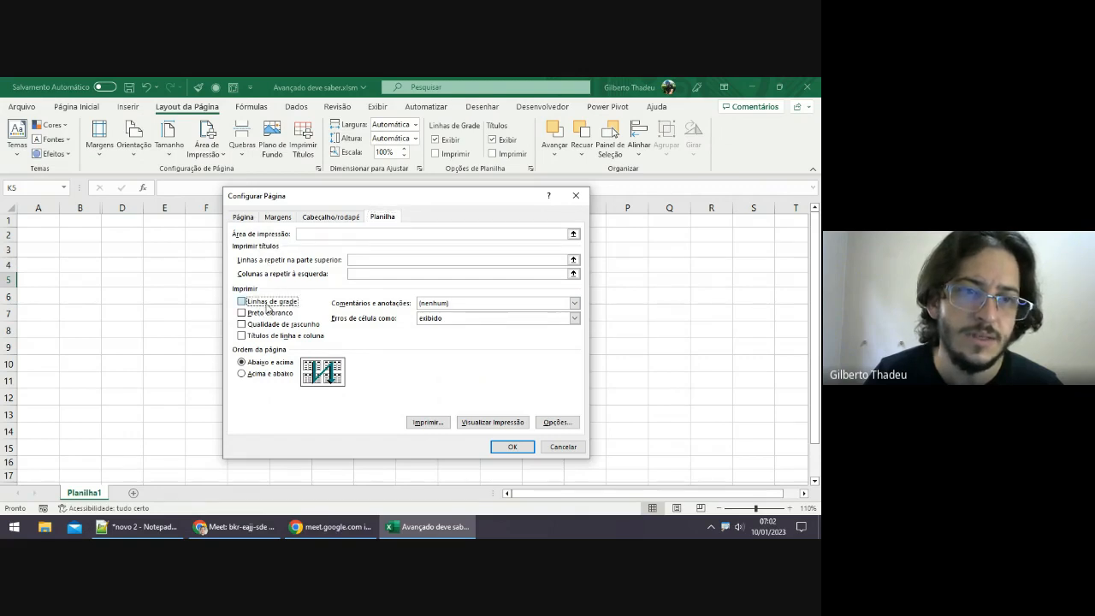
{"action": "left_click", "coordinate": [521, 447]}
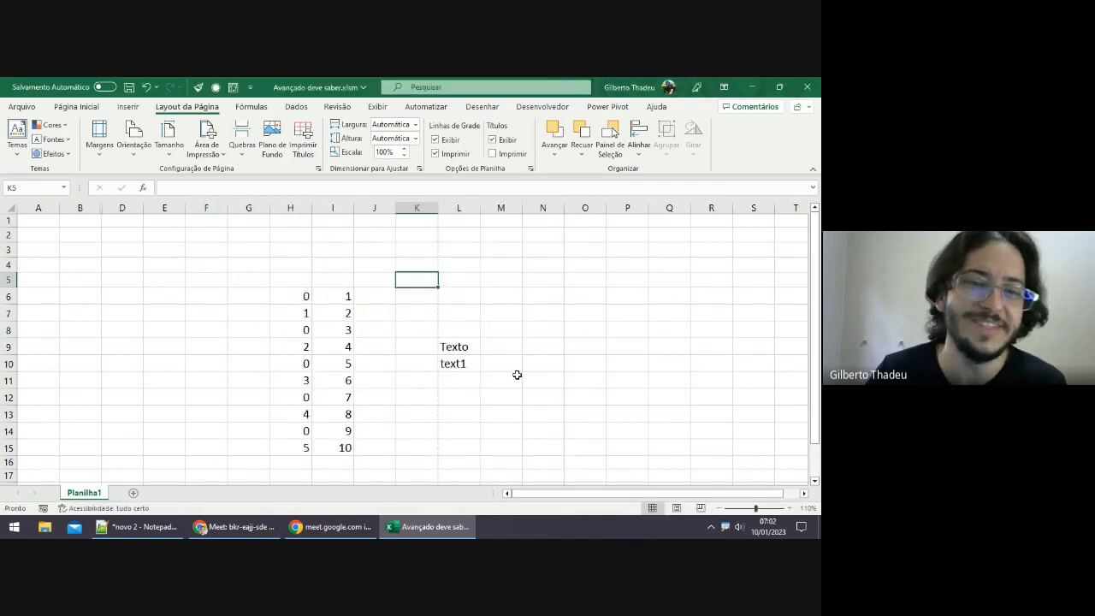
Undo the last font size increase on H6:L15.
{"action": "left_click", "coordinate": [146, 86]}
{"action": "left_click", "coordinate": [523, 257]}
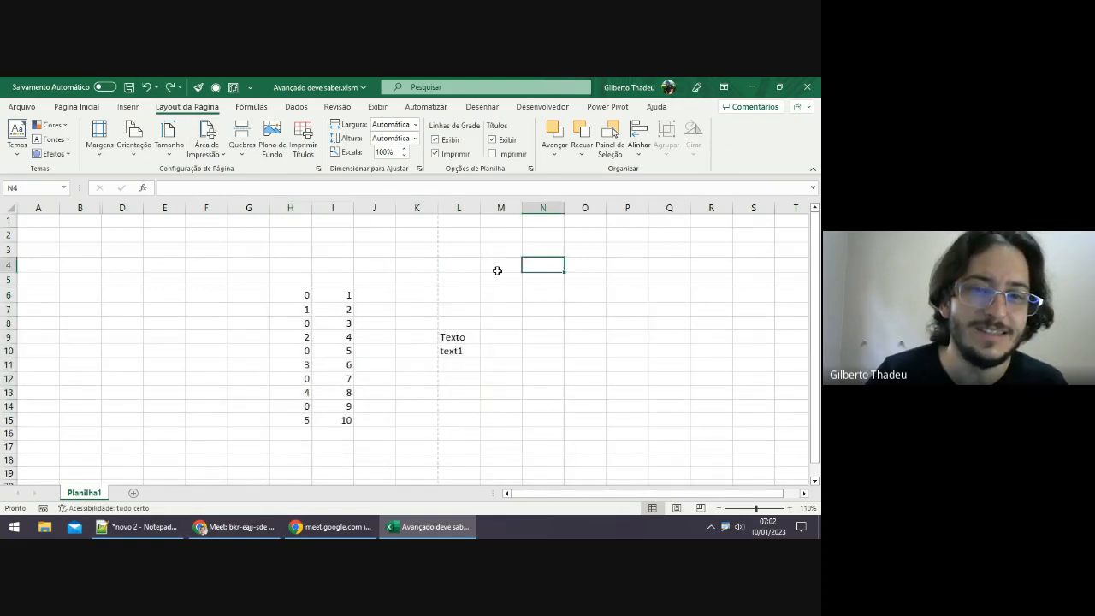
{"action": "left_click_drag", "start_coordinate": [496, 246], "coordinate": [551, 276]}
{"action": "left_click", "coordinate": [519, 260]}
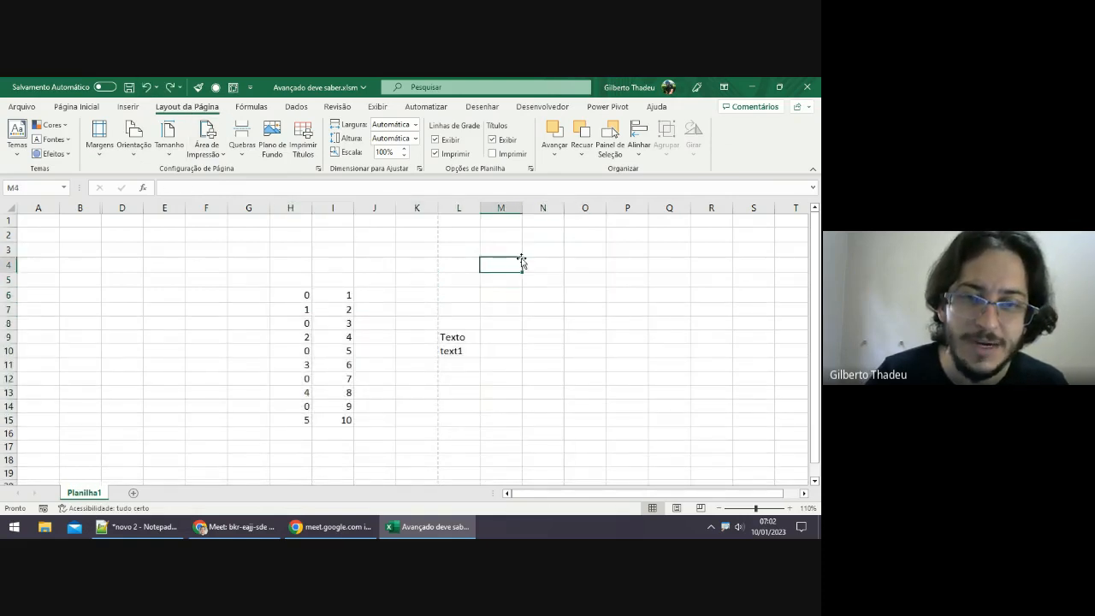
{"action": "left_click", "coordinate": [612, 267]}
{"action": "left_click", "coordinate": [620, 308]}
{"action": "left_click", "coordinate": [542, 266]}
{"action": "left_click", "coordinate": [507, 255]}
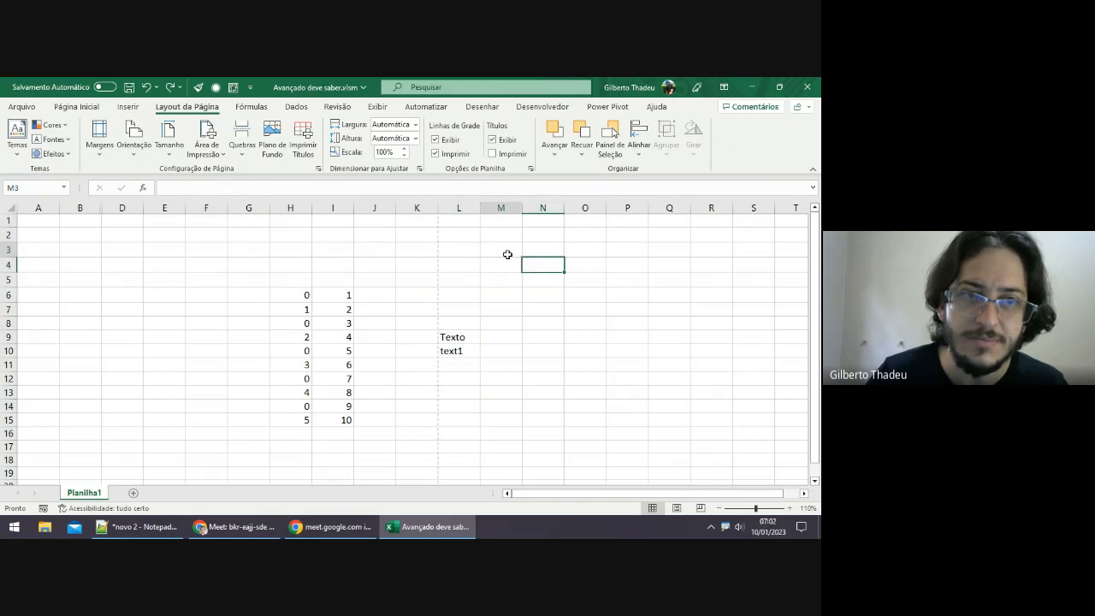
Hide the worksheet gridlines on screen through the page layout sheet options.
{"action": "left_click", "coordinate": [379, 108]}
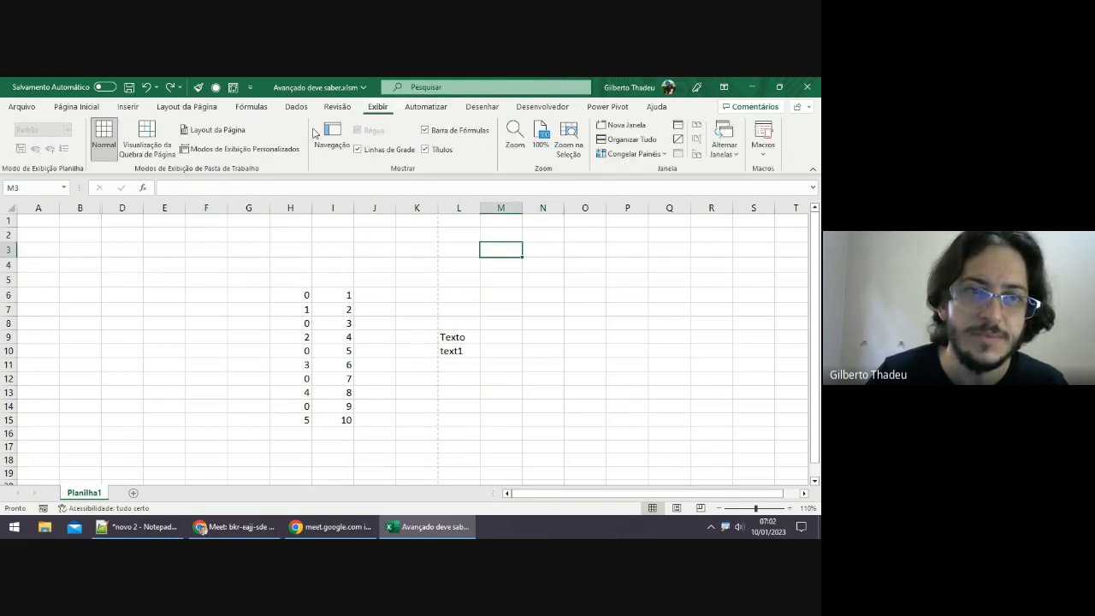
{"action": "left_click", "coordinate": [174, 108]}
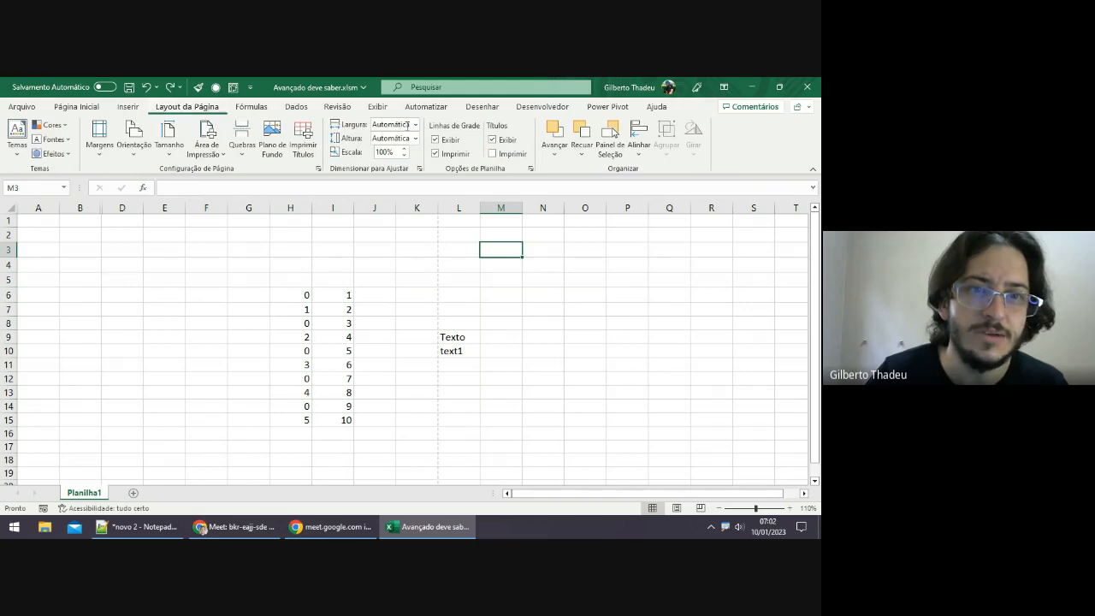
{"action": "left_click", "coordinate": [451, 141]}
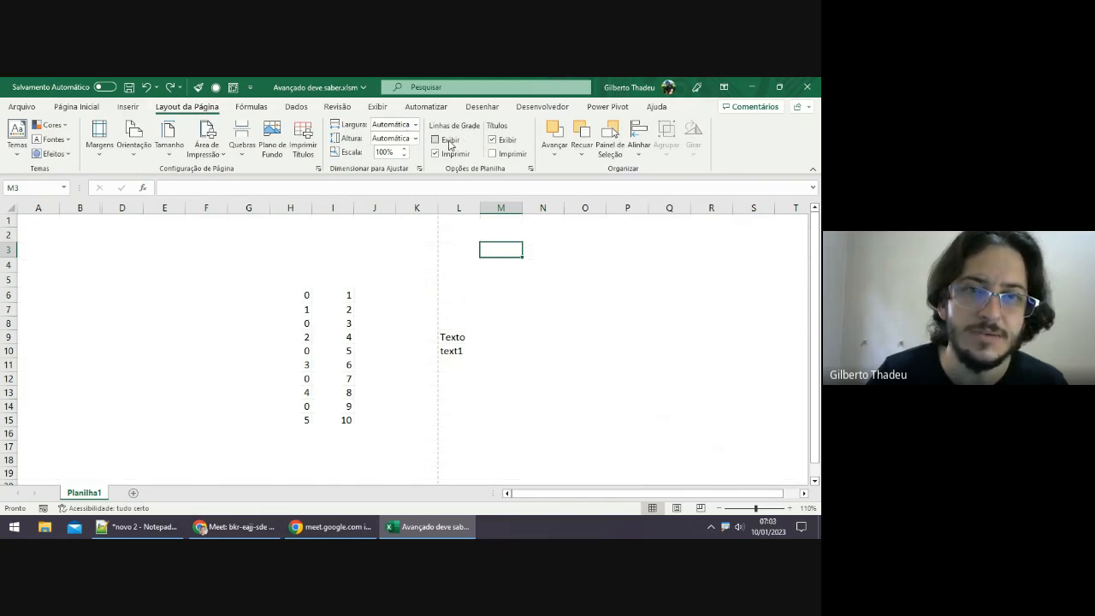
{"action": "left_click", "coordinate": [572, 268]}
{"action": "left_click", "coordinate": [246, 251]}
{"action": "left_click", "coordinate": [167, 314]}
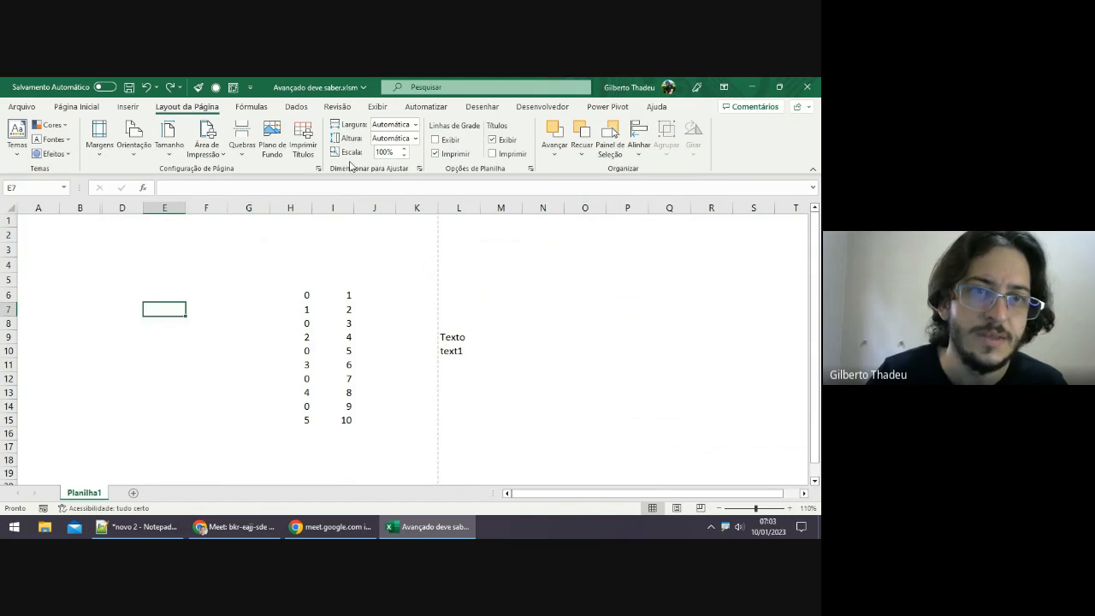
Show the gridlines and hide them again with the view display option.
{"action": "left_click", "coordinate": [377, 106]}
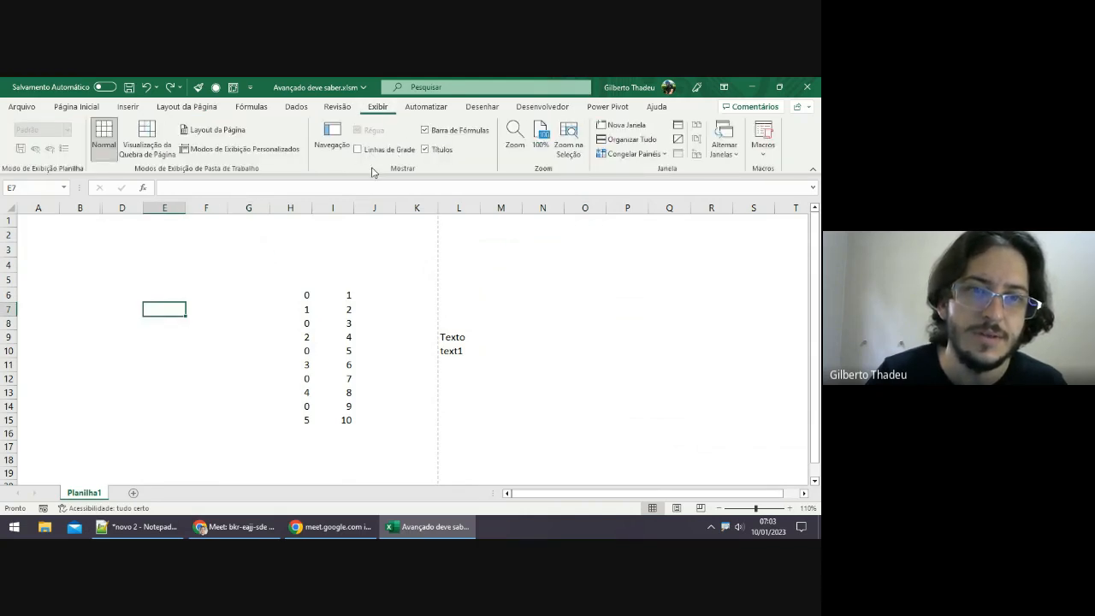
{"action": "left_click", "coordinate": [358, 150]}
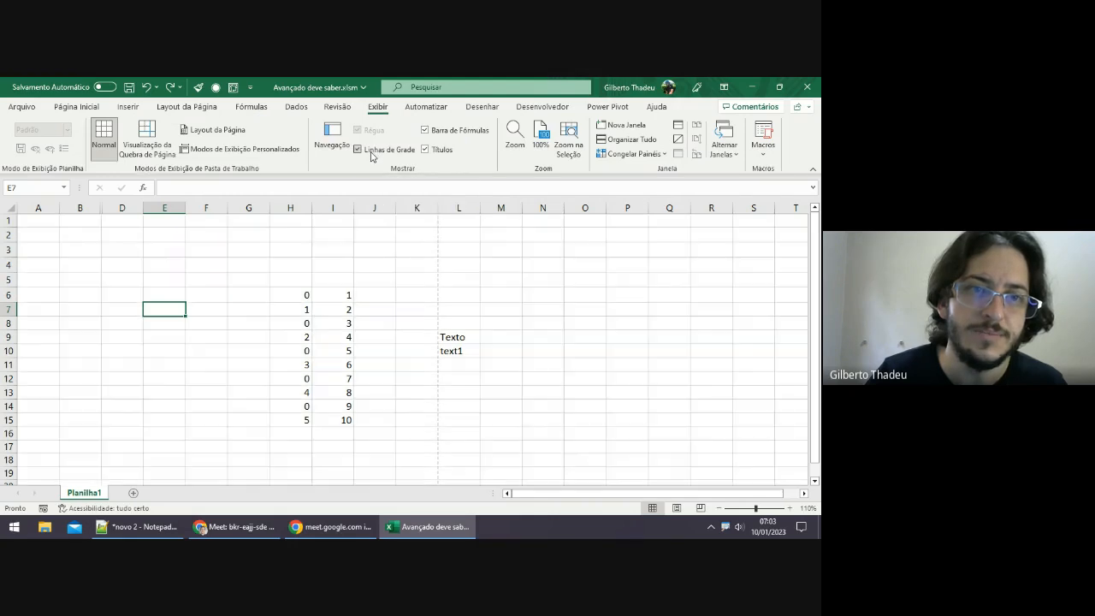
{"action": "left_click", "coordinate": [195, 249]}
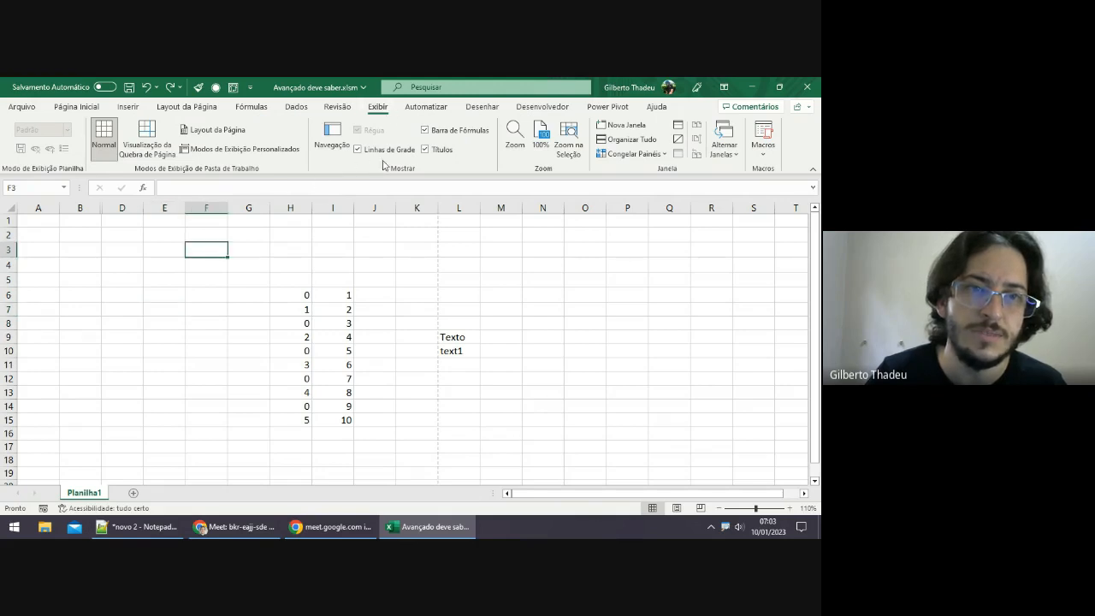
{"action": "left_click", "coordinate": [358, 150]}
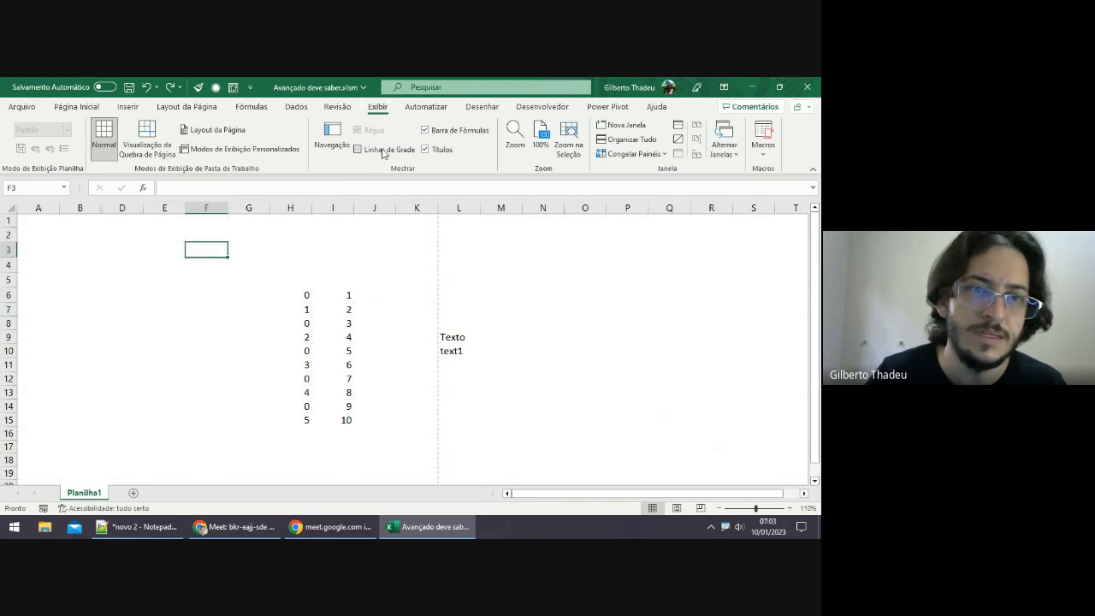
Show the gridlines and hide them again with the page layout sheet option.
{"action": "left_click", "coordinate": [177, 108]}
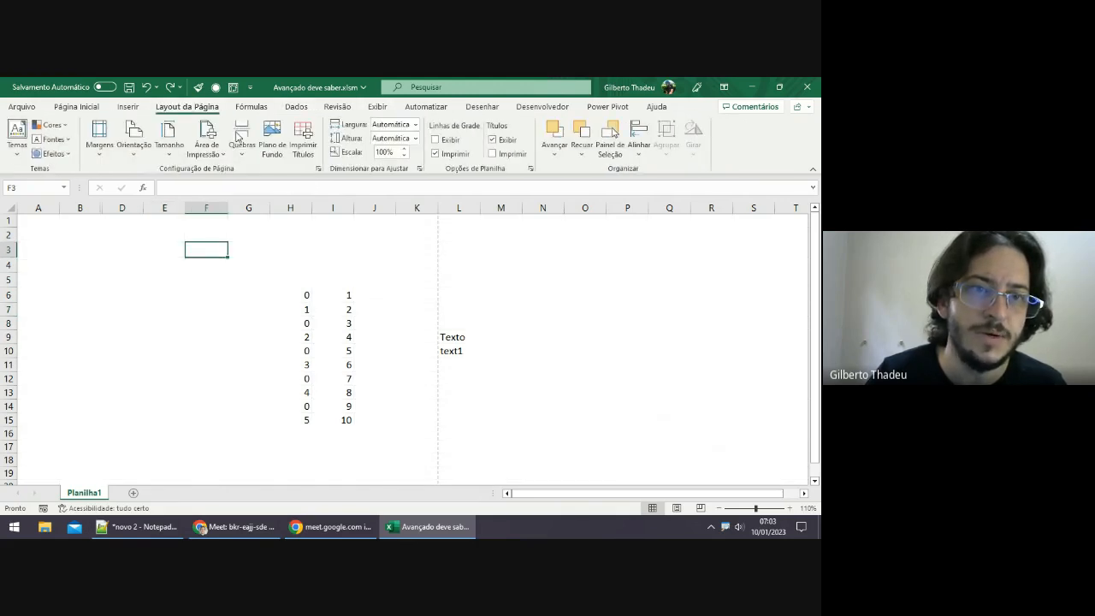
{"action": "left_click", "coordinate": [436, 140]}
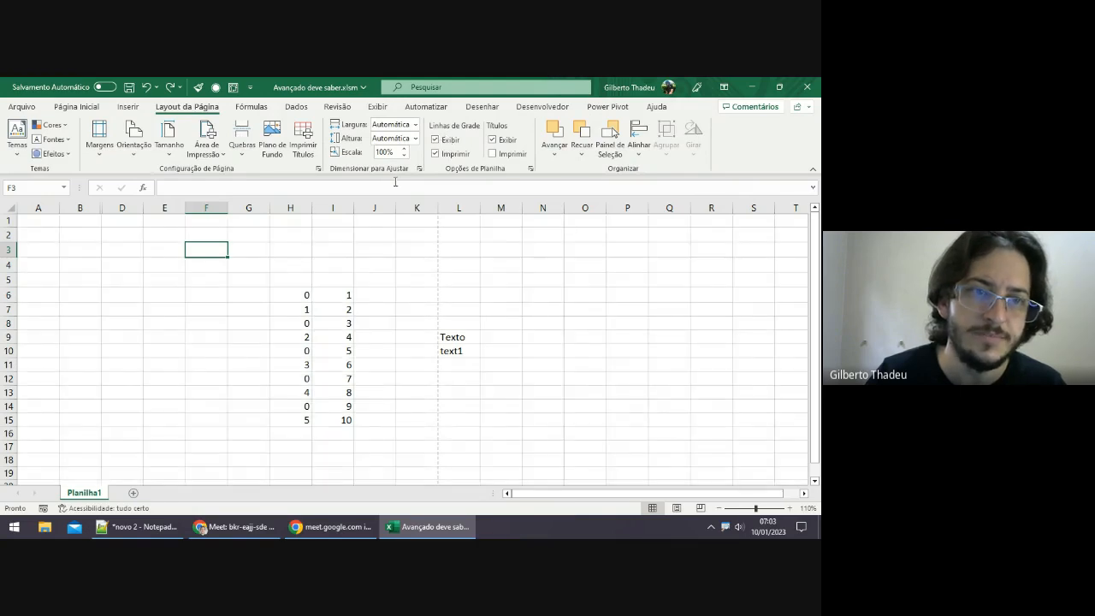
{"action": "left_click", "coordinate": [439, 141]}
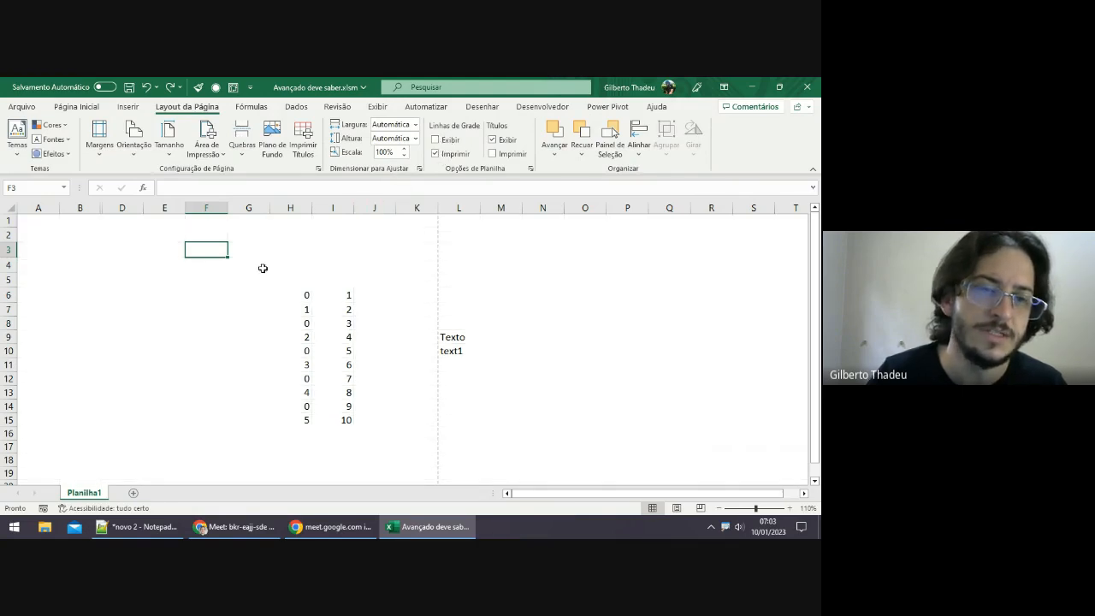
{"action": "left_click", "coordinate": [291, 267]}
{"action": "left_click", "coordinate": [340, 246]}
{"action": "left_click", "coordinate": [240, 277]}
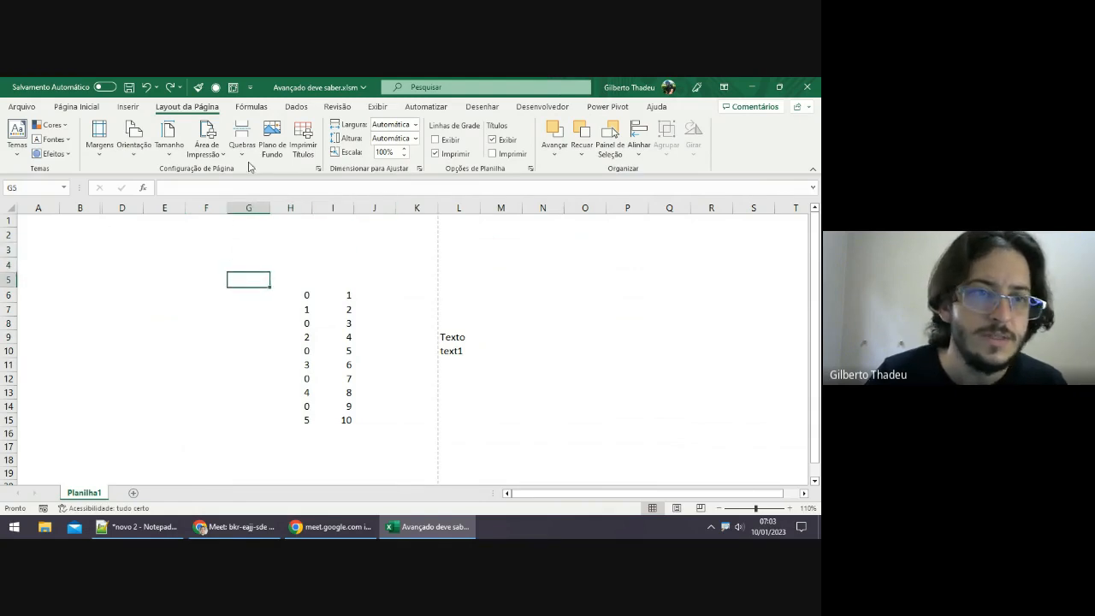
Open the Format Cells dialog for cell G5 from the Number group's launcher, reposition it, and close it.
{"action": "left_click", "coordinate": [79, 107]}
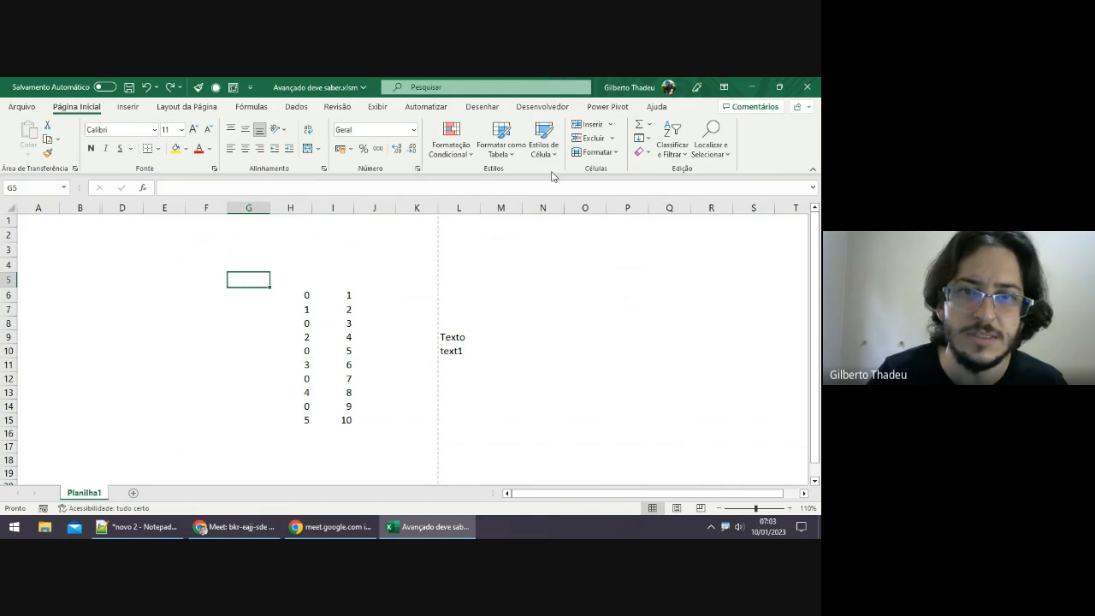
{"action": "left_click", "coordinate": [419, 171]}
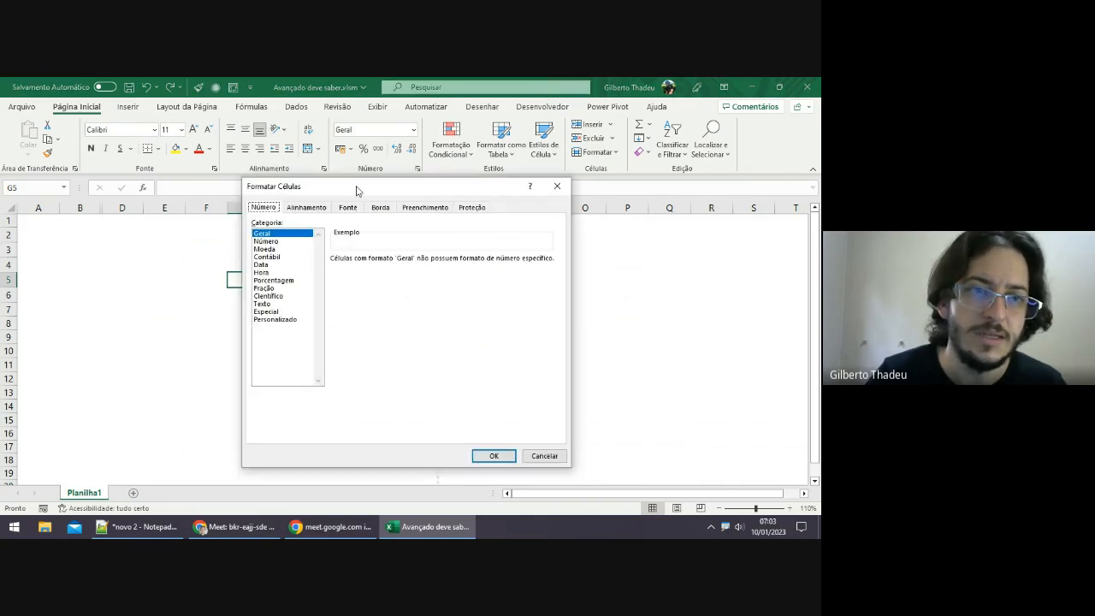
{"action": "left_click_drag", "start_coordinate": [357, 187], "coordinate": [317, 199]}
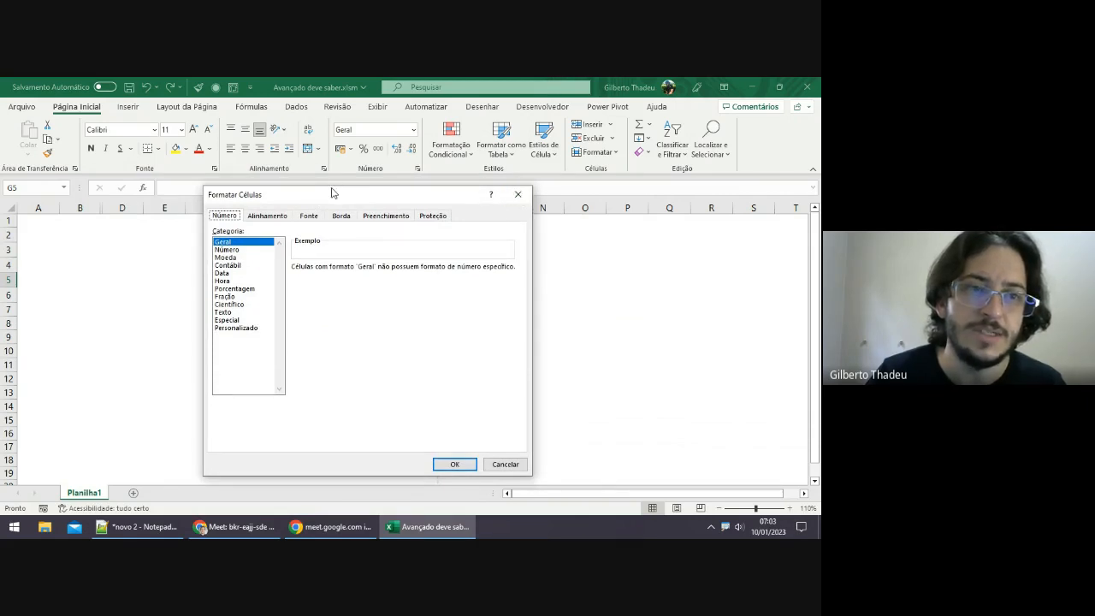
{"action": "left_click_drag", "start_coordinate": [328, 189], "coordinate": [299, 182]}
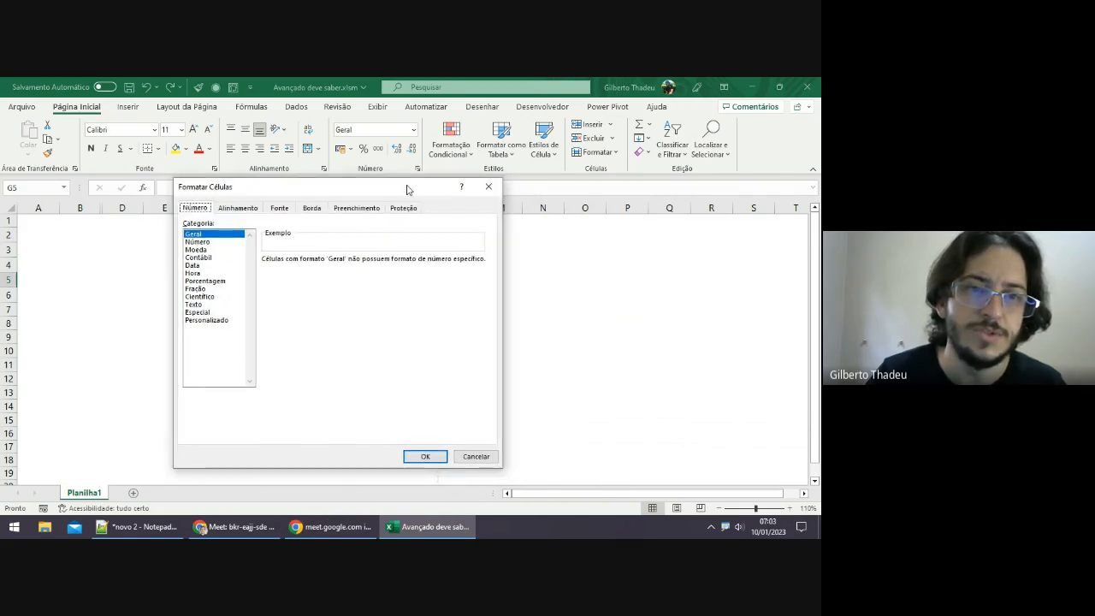
{"action": "left_click", "coordinate": [488, 186]}
Bring up the Format Cells dialog for cell G7 directly from the sheet and dismiss it.
{"action": "left_click", "coordinate": [248, 310]}
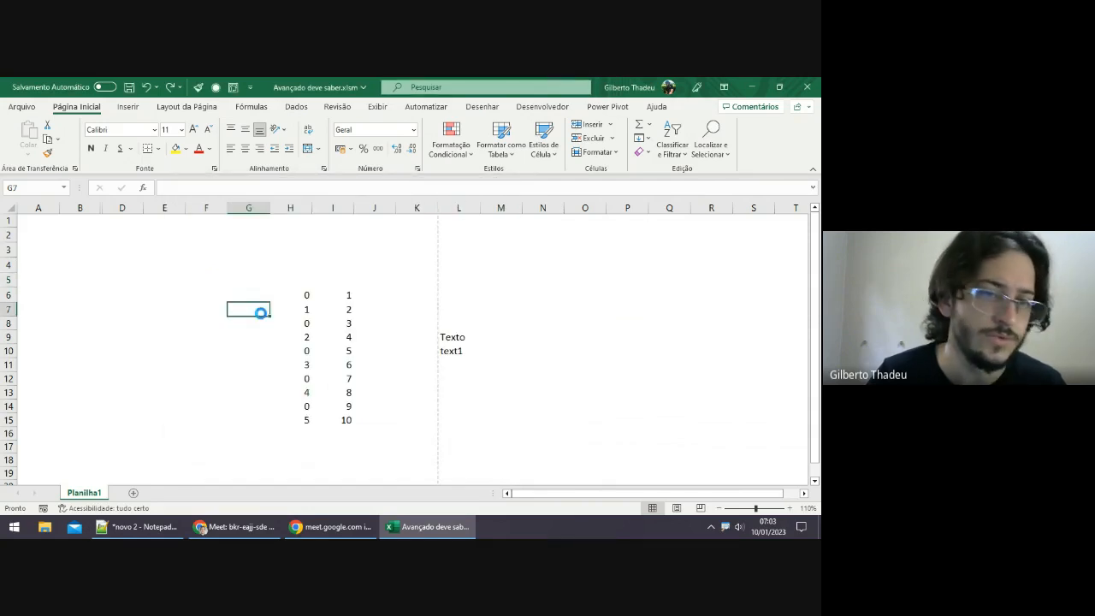
{"action": "key", "text": "ctrl+1"}
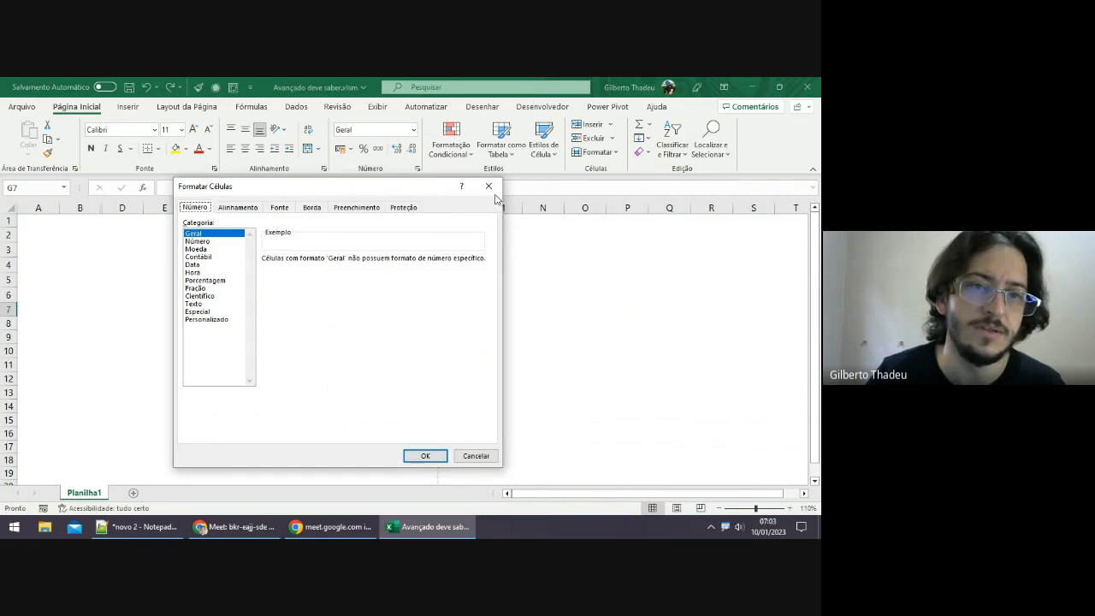
{"action": "key", "text": "Escape"}
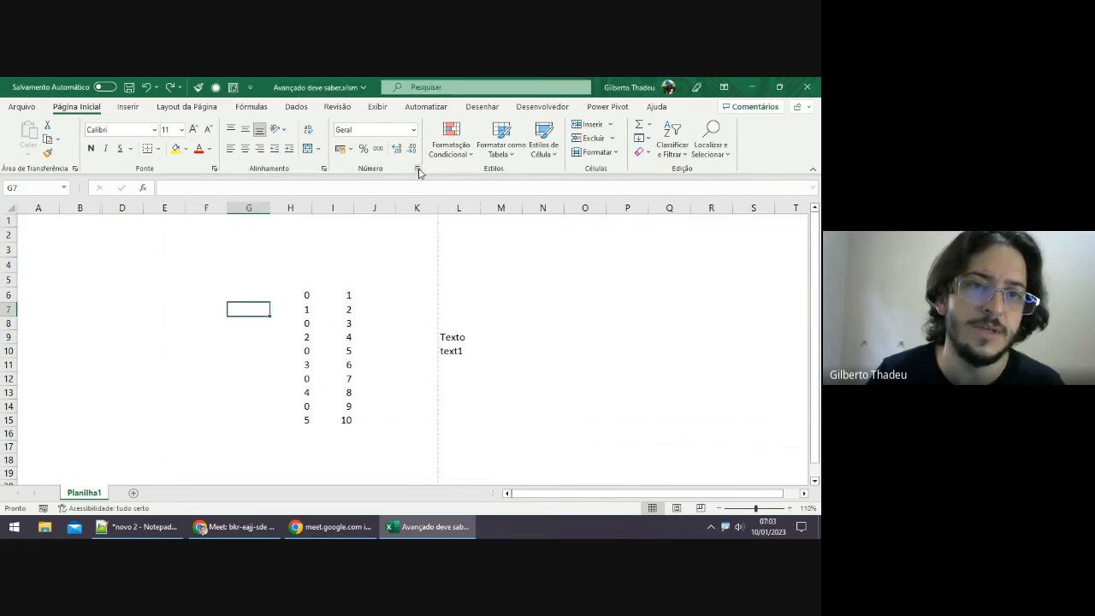
Show the Format Cells number settings for G7 from the Number group and through the list's additional number formats option.
{"action": "left_click", "coordinate": [417, 168]}
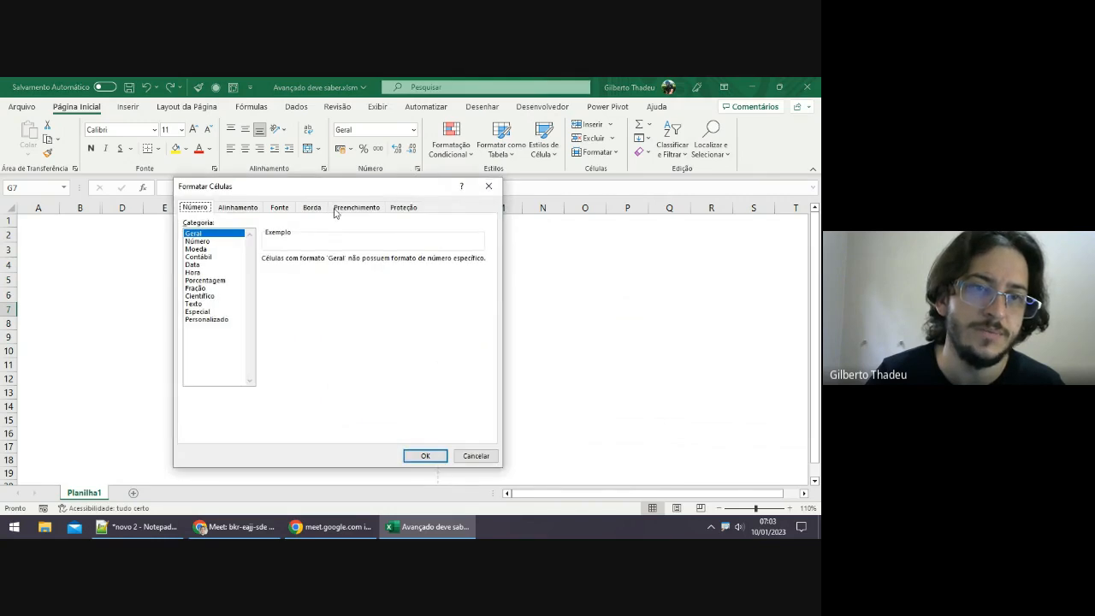
{"action": "left_click", "coordinate": [413, 131]}
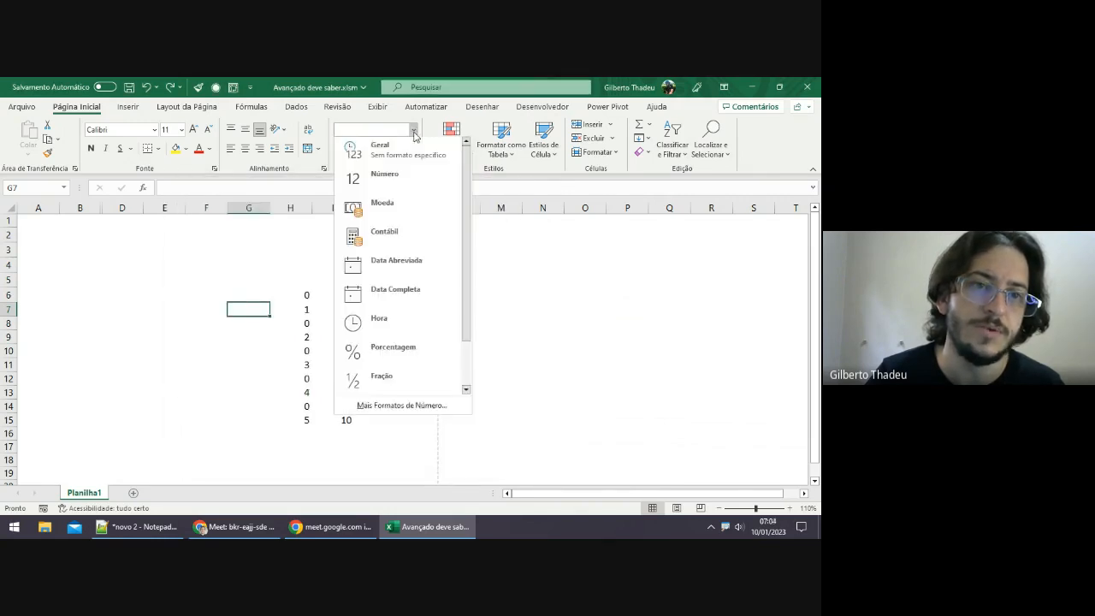
{"action": "left_click", "coordinate": [397, 409]}
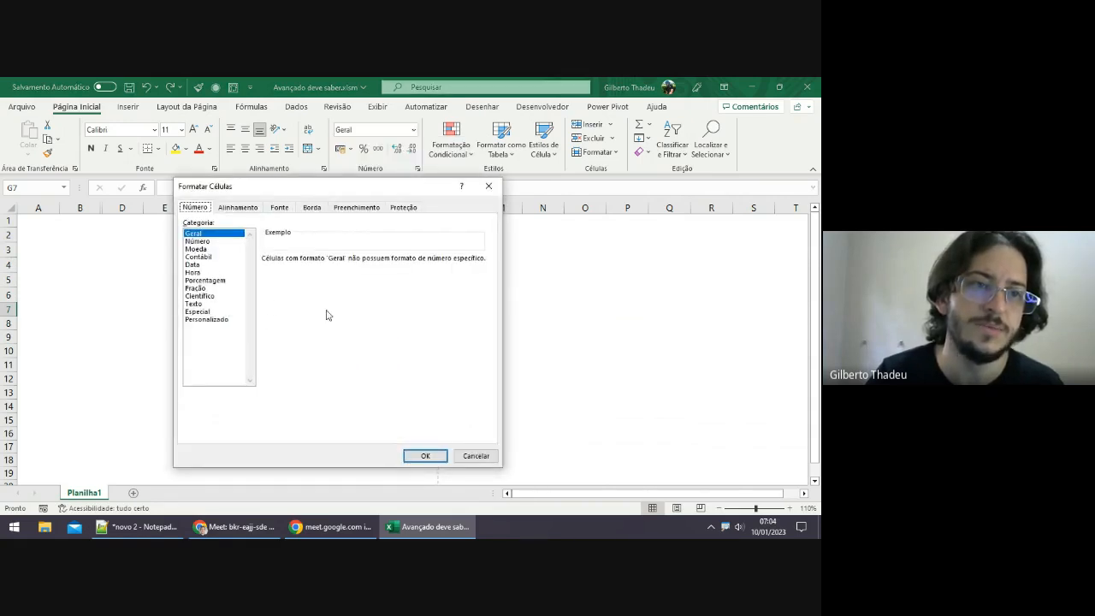
Review the font, border, fill, protection, alignment and number settings in Format Cells for G7, and close the dialog.
{"action": "left_click", "coordinate": [279, 208]}
{"action": "left_click", "coordinate": [312, 208]}
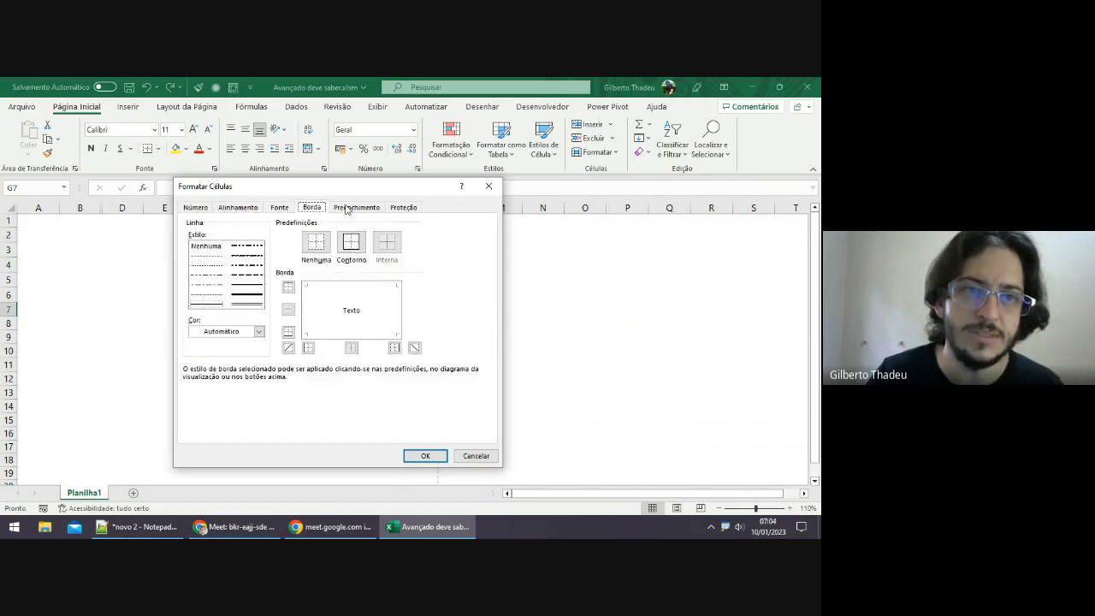
{"action": "left_click", "coordinate": [357, 208]}
{"action": "left_click", "coordinate": [404, 208]}
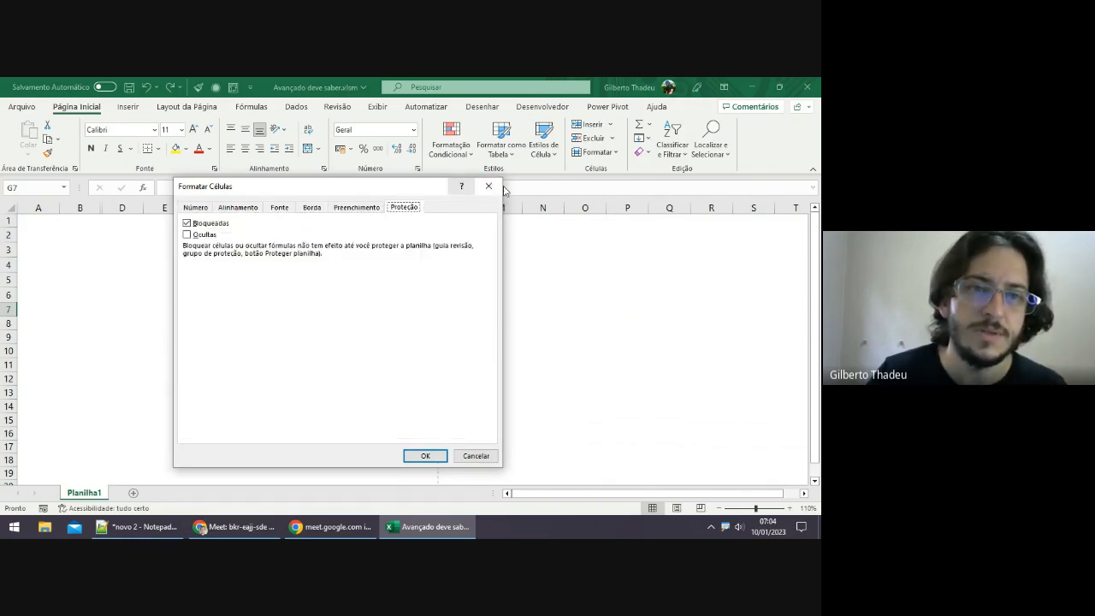
{"action": "left_click", "coordinate": [279, 210]}
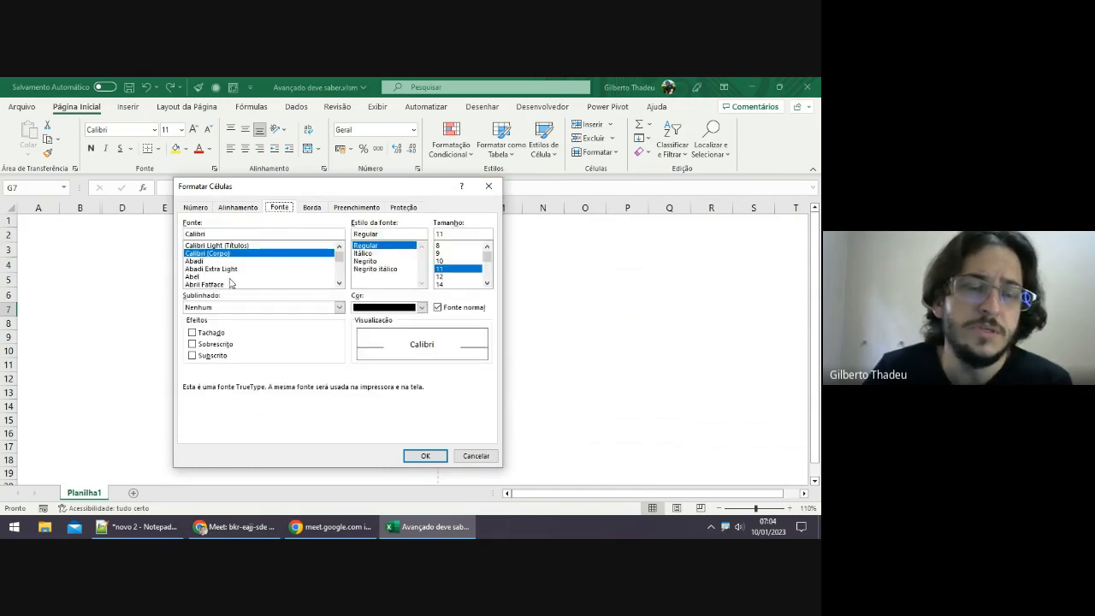
{"action": "left_click", "coordinate": [244, 208]}
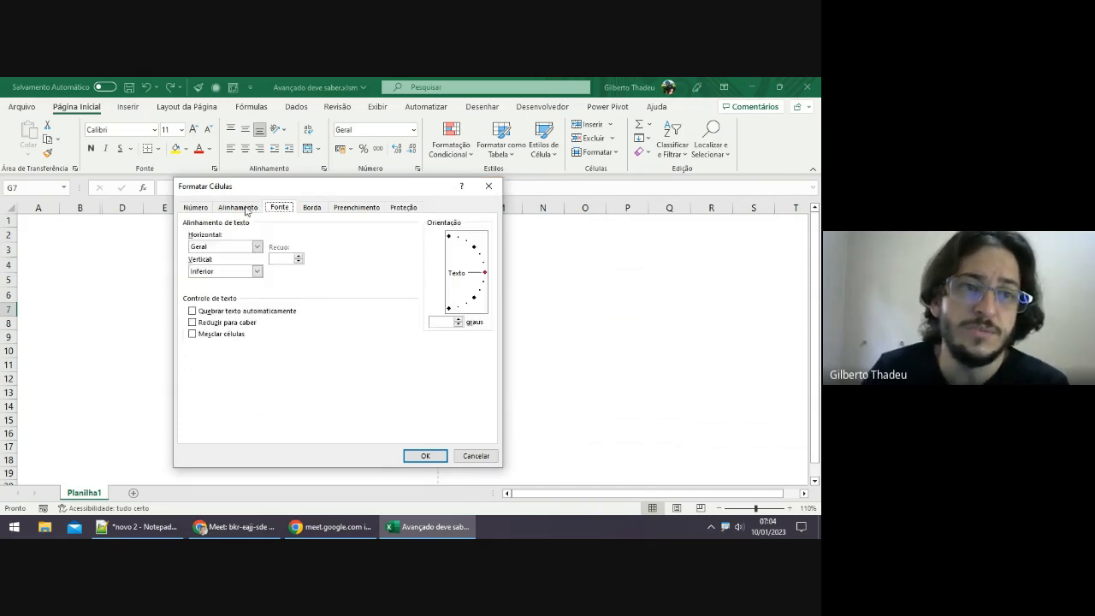
{"action": "left_click", "coordinate": [197, 211]}
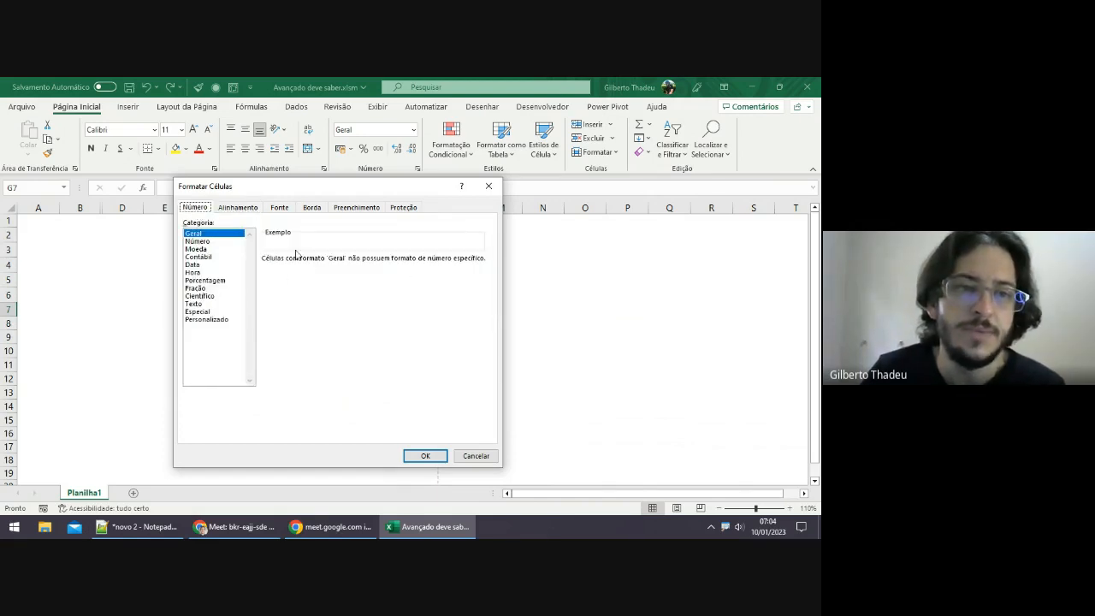
{"action": "left_click", "coordinate": [279, 208]}
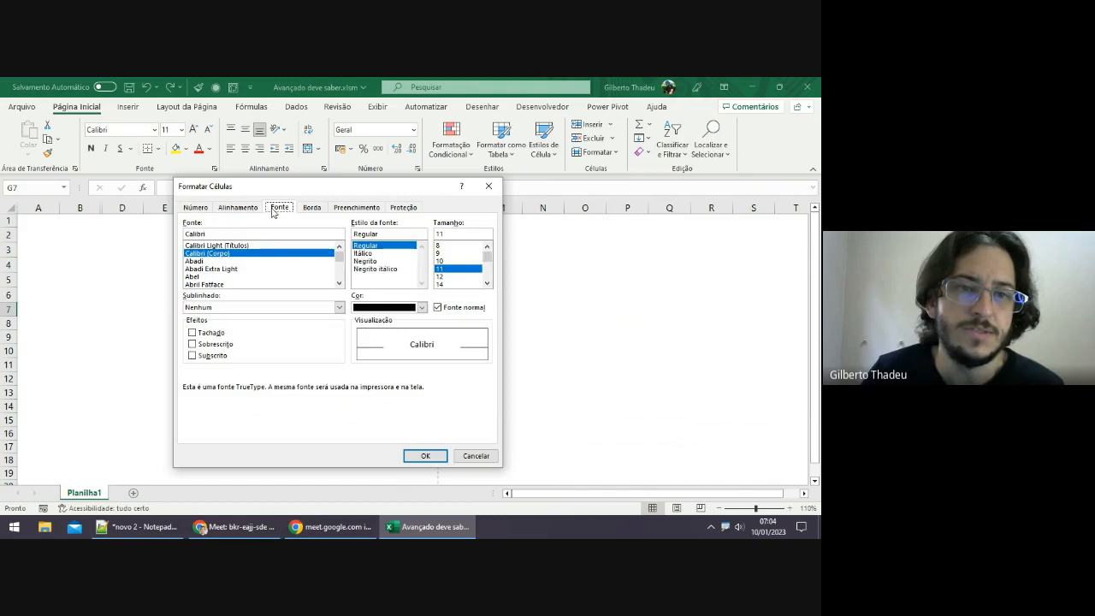
{"action": "left_click", "coordinate": [489, 186]}
{"action": "left_click", "coordinate": [392, 294]}
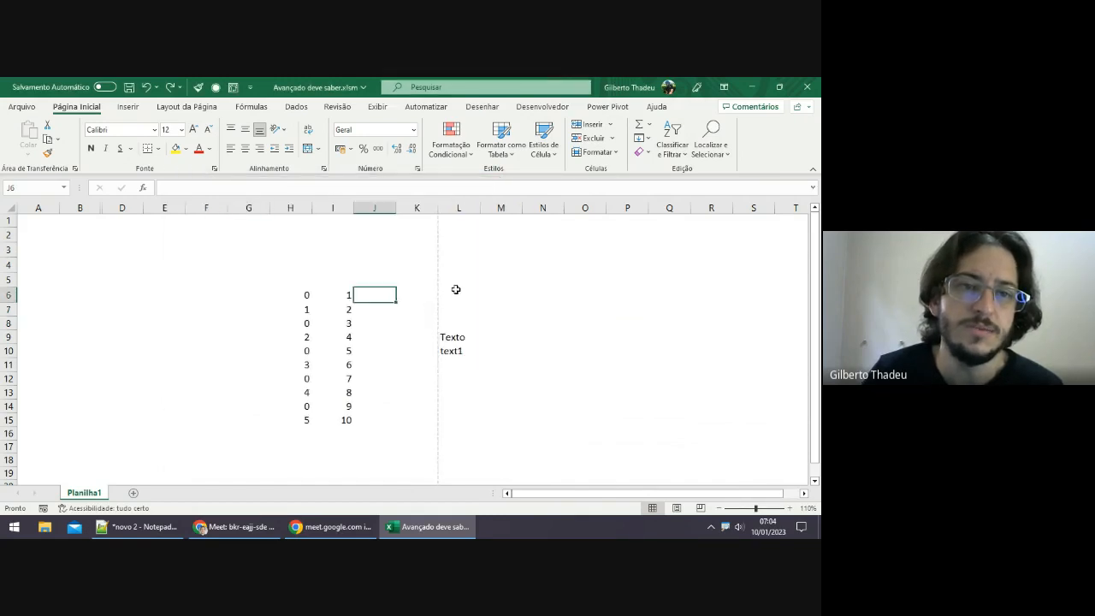
{"action": "left_click", "coordinate": [260, 263]}
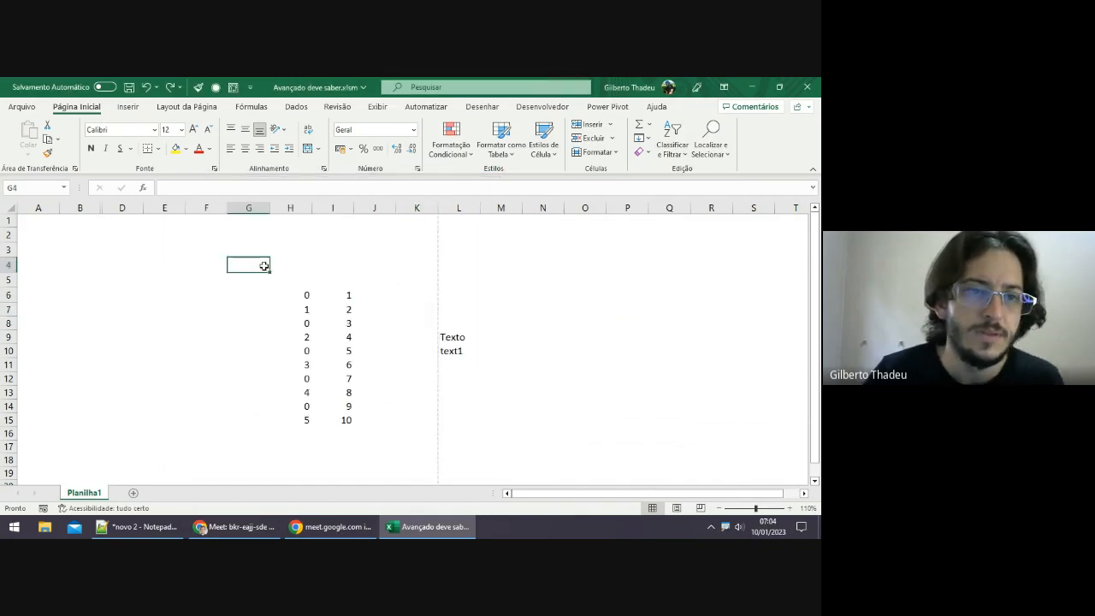
{"action": "type", "text": "="}
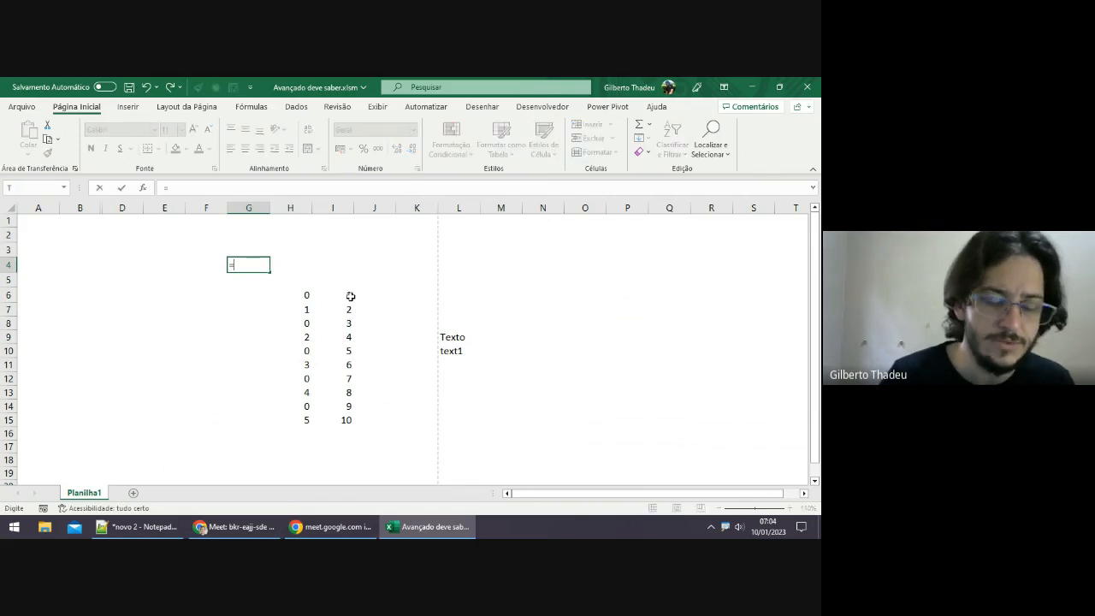
{"action": "key", "text": "Escape"}
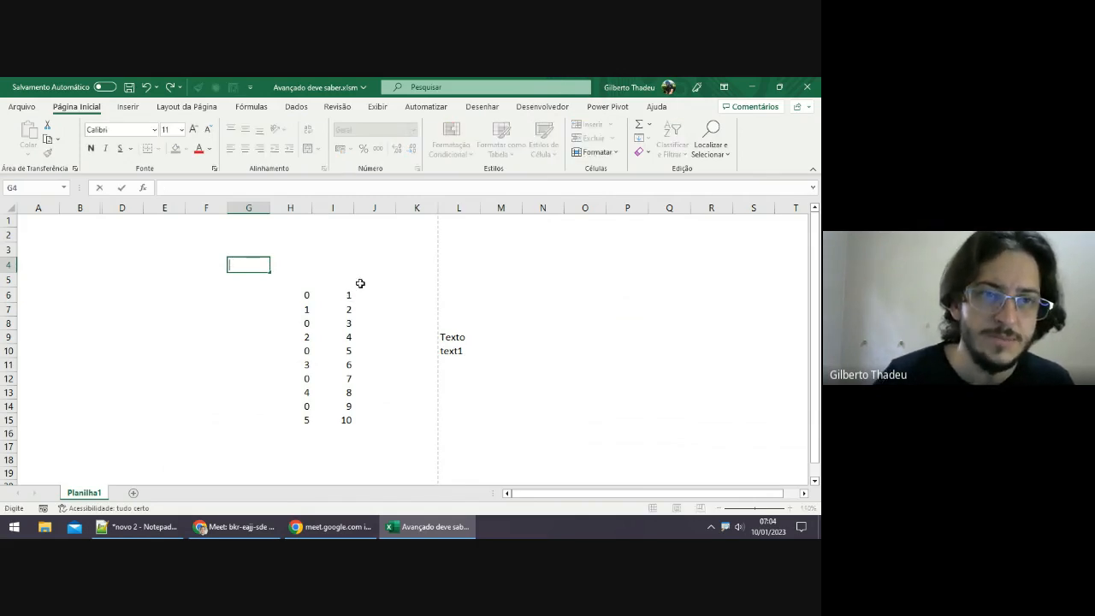
{"action": "left_click", "coordinate": [360, 282]}
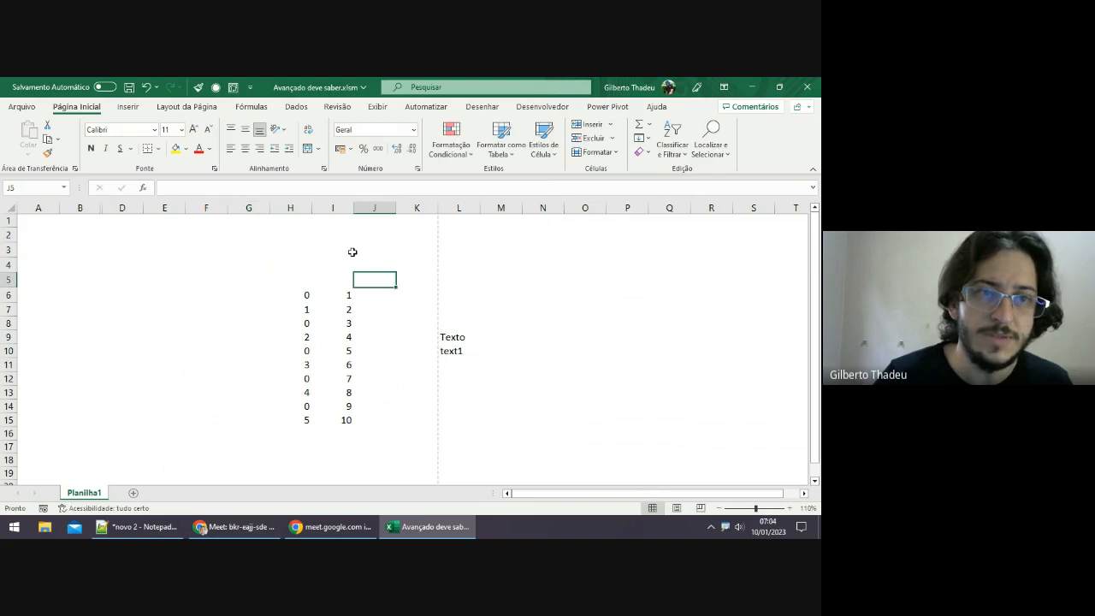
Open the Insert Function dialog for cell J5 and list the user-defined functions (Definido pelo Usuário).
{"action": "left_click", "coordinate": [282, 189]}
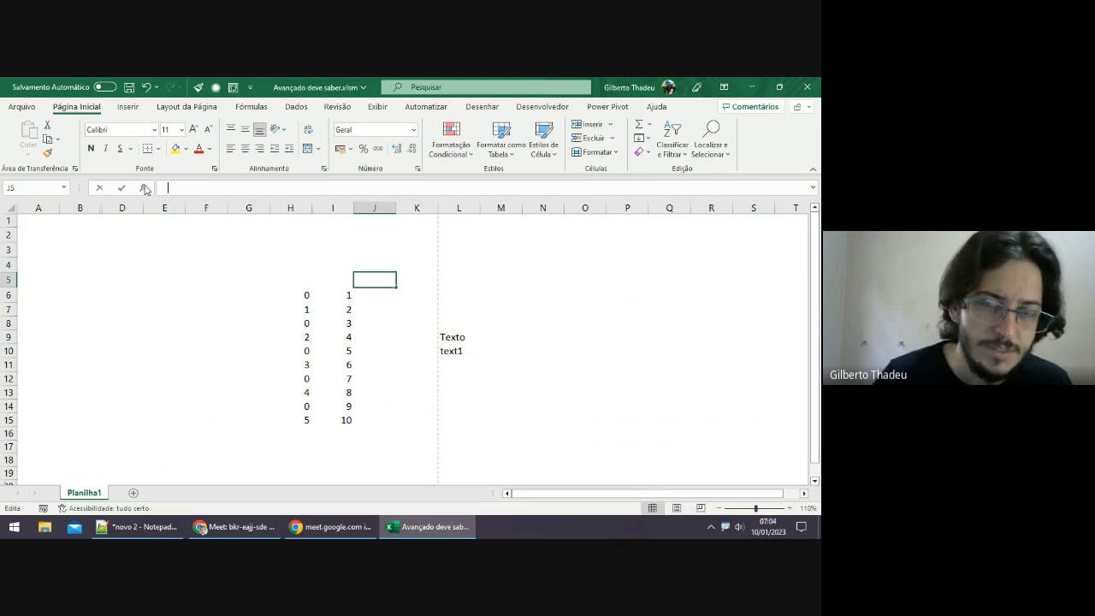
{"action": "left_click", "coordinate": [144, 189]}
{"action": "left_click", "coordinate": [408, 275]}
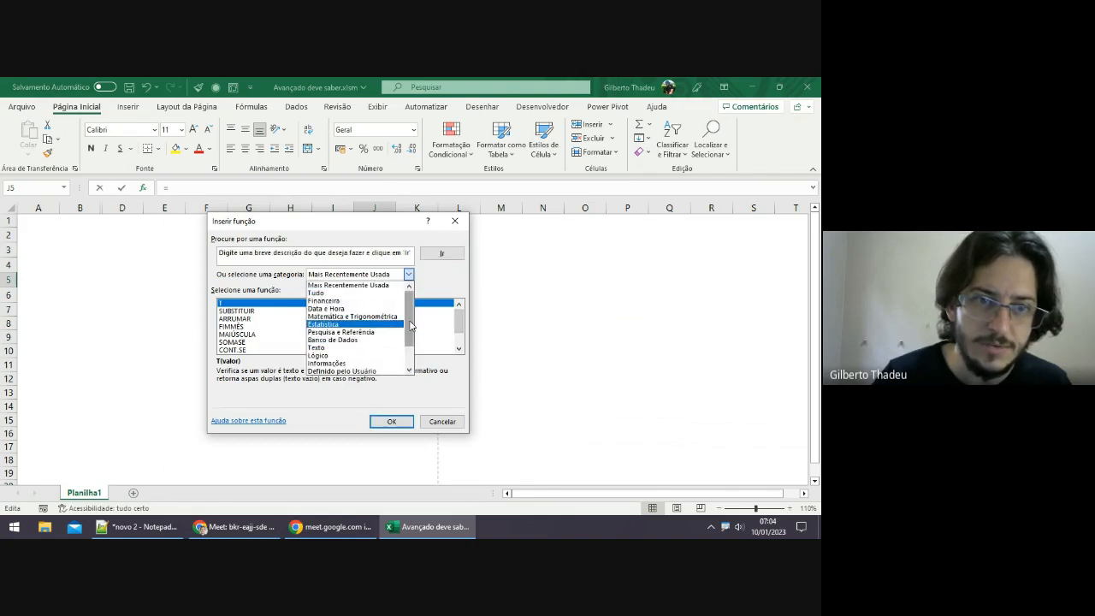
{"action": "left_click_drag", "start_coordinate": [411, 324], "coordinate": [411, 348]}
{"action": "left_click", "coordinate": [361, 343]}
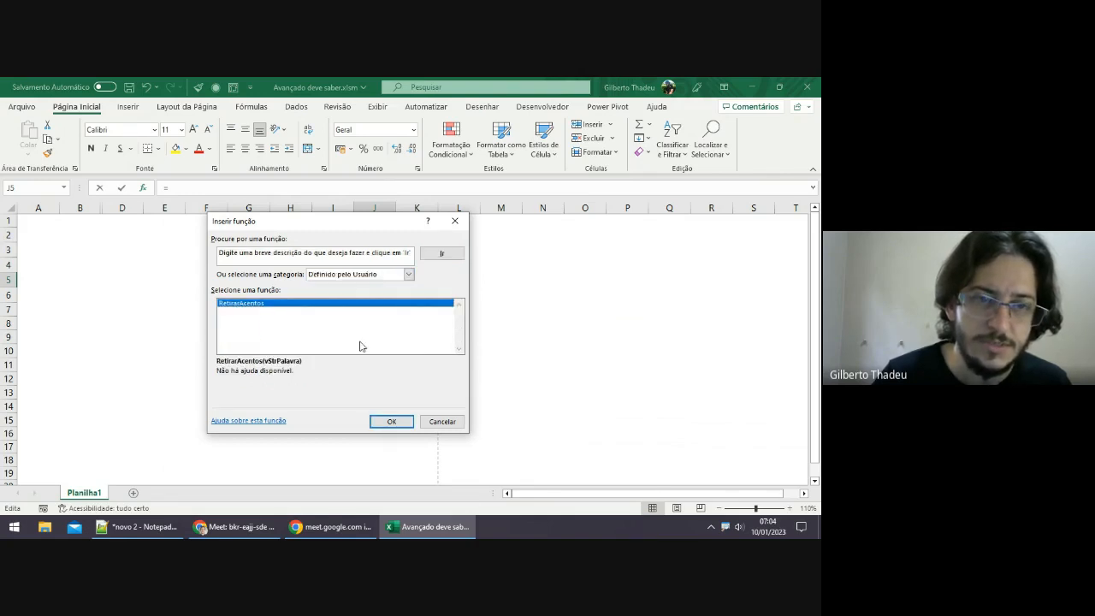
Examine the BDEXTRAIR and BDCONTARA functions in the Banco de Dados category, and close the function dialog without inserting anything.
{"action": "left_click", "coordinate": [409, 274]}
{"action": "left_click", "coordinate": [388, 313]}
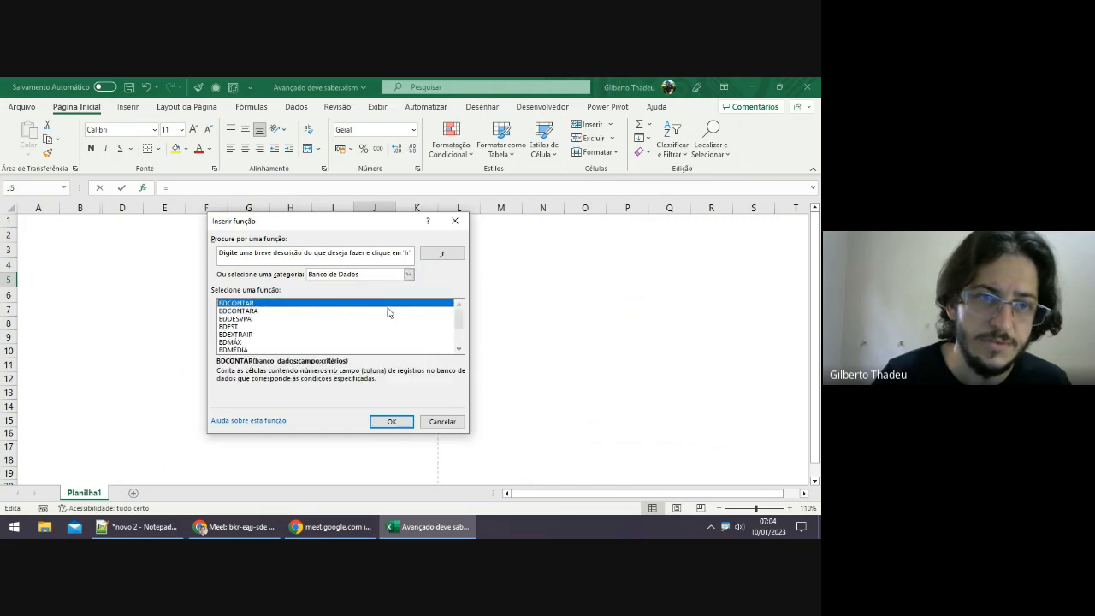
{"action": "left_click", "coordinate": [231, 335]}
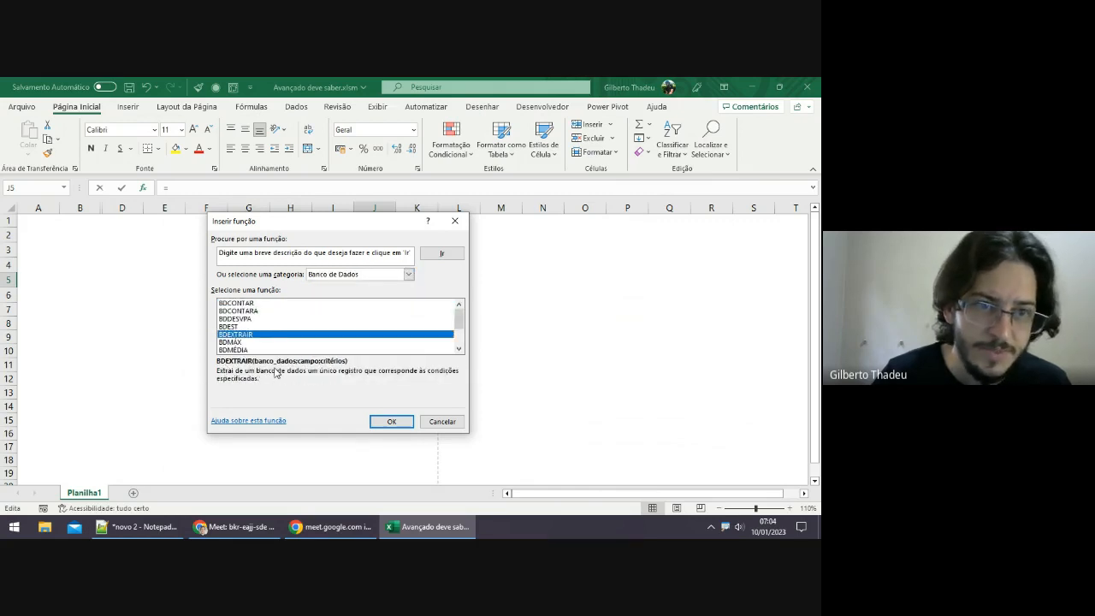
{"action": "left_click", "coordinate": [245, 312]}
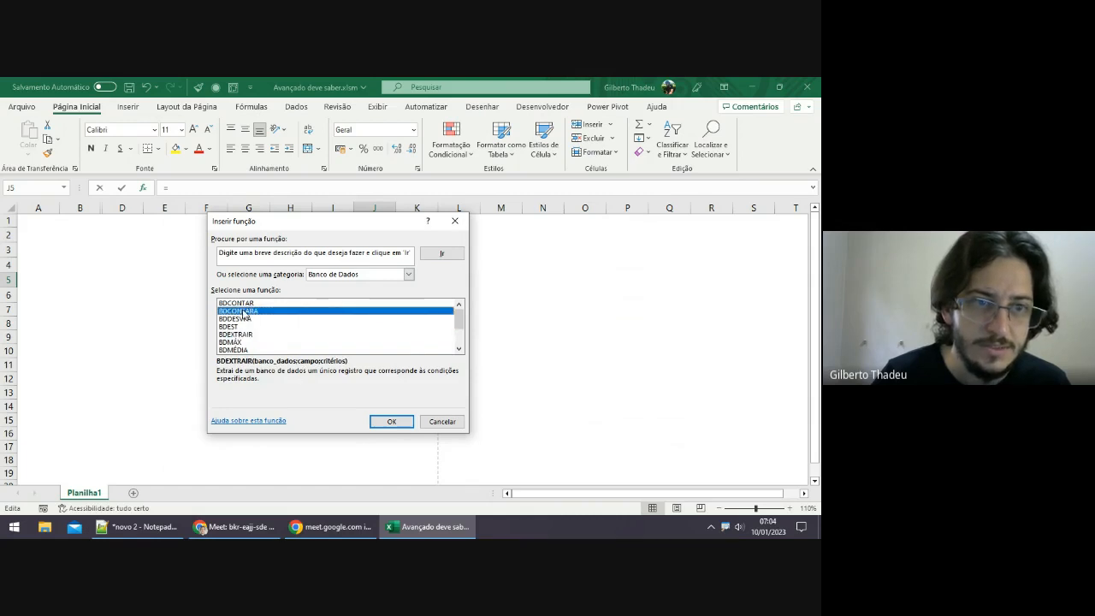
{"action": "left_click", "coordinate": [461, 226]}
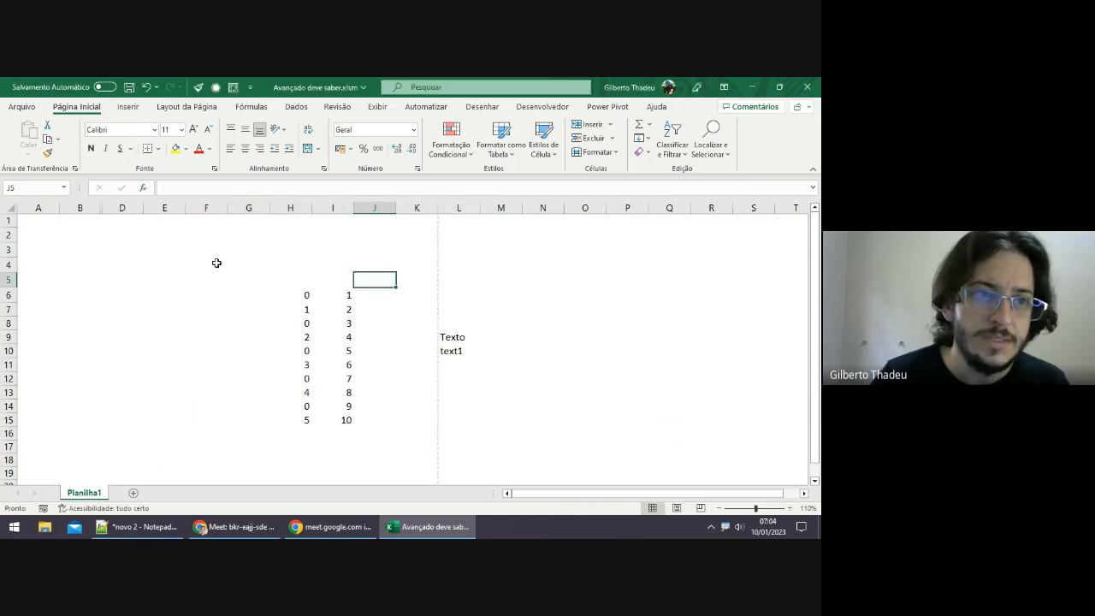
Unhide column C between columns B and D.
{"action": "left_click", "coordinate": [96, 207]}
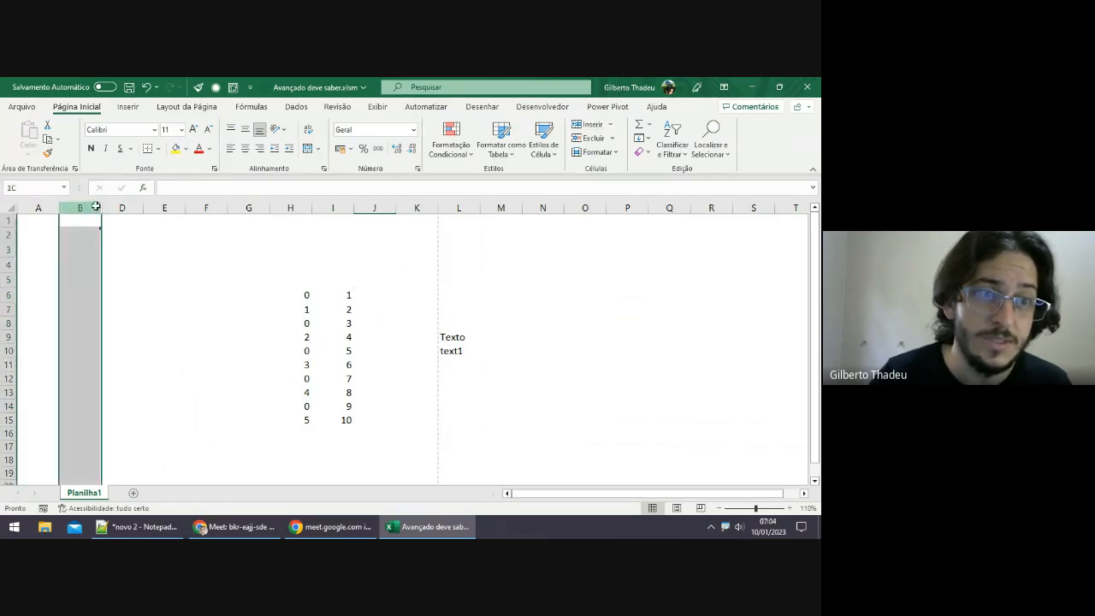
{"action": "left_click_drag", "start_coordinate": [96, 207], "coordinate": [136, 208]}
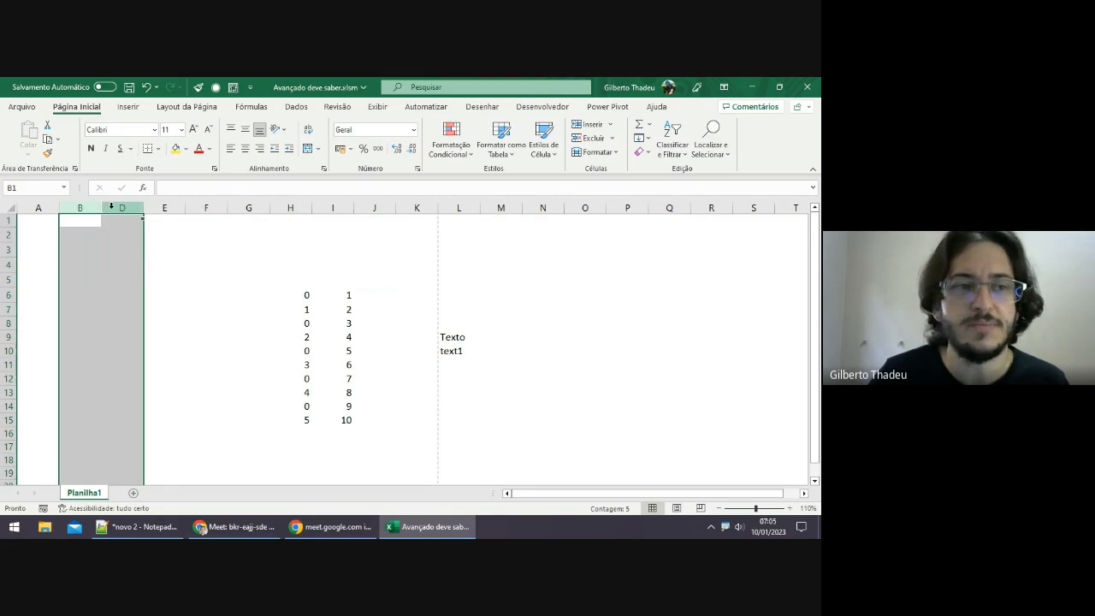
{"action": "left_click", "coordinate": [198, 237]}
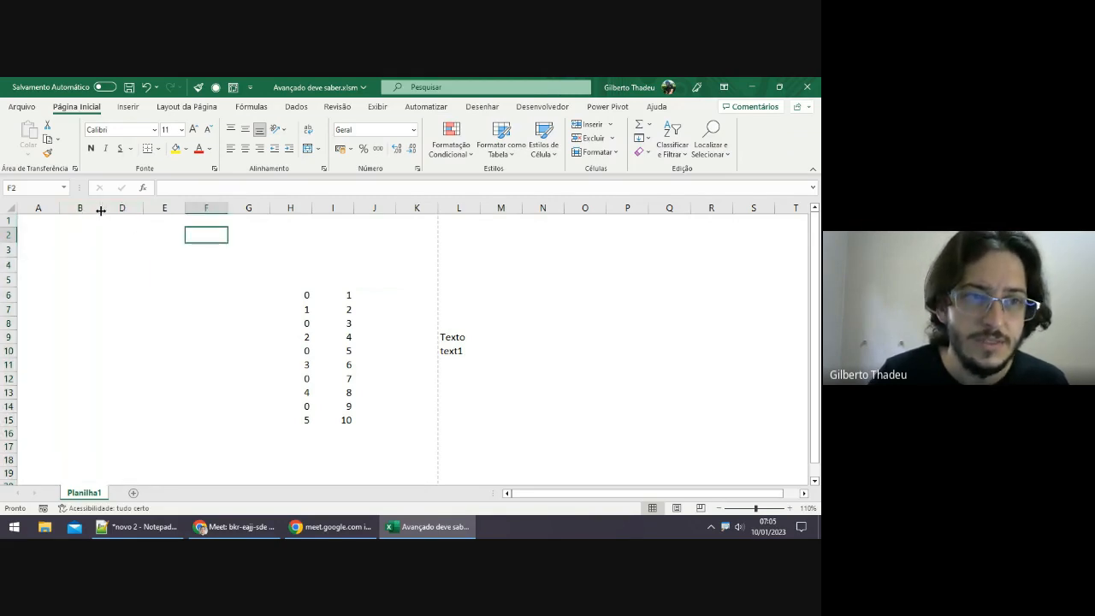
{"action": "double_click", "coordinate": [100, 209]}
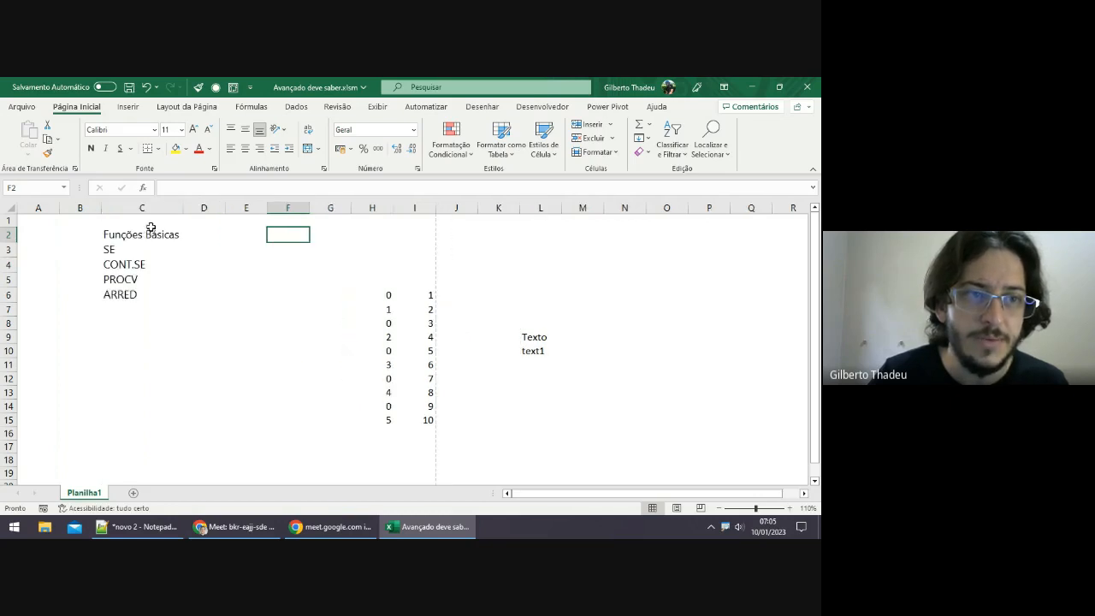
Hide column C with the Funções Básicas list and unhide it again.
{"action": "left_click", "coordinate": [147, 234]}
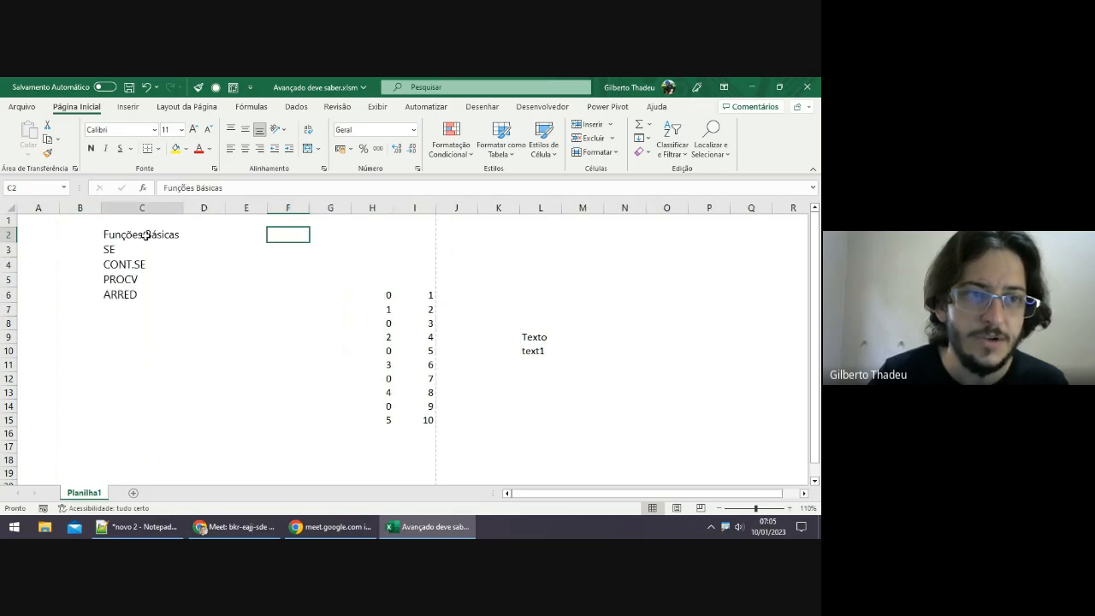
{"action": "left_click", "coordinate": [143, 293]}
{"action": "left_click", "coordinate": [156, 238]}
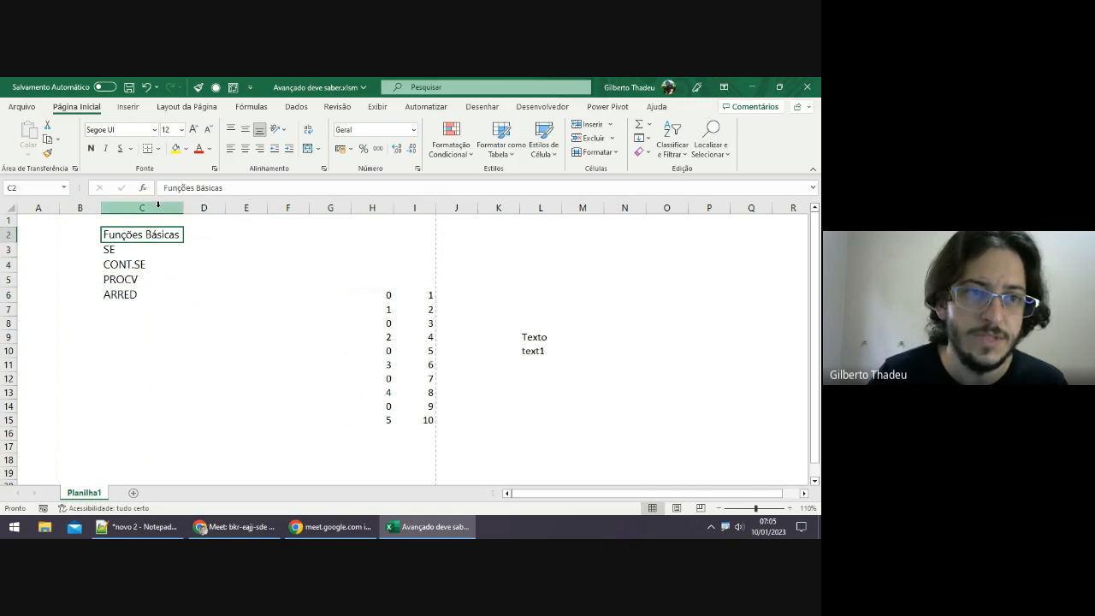
{"action": "right_click", "coordinate": [157, 208]}
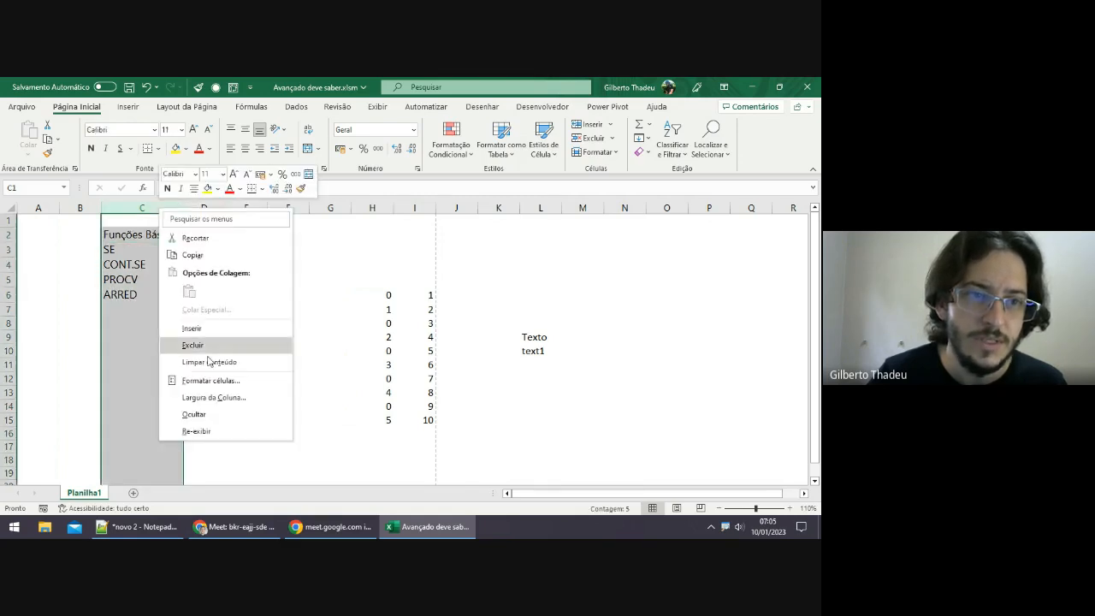
{"action": "left_click", "coordinate": [203, 412]}
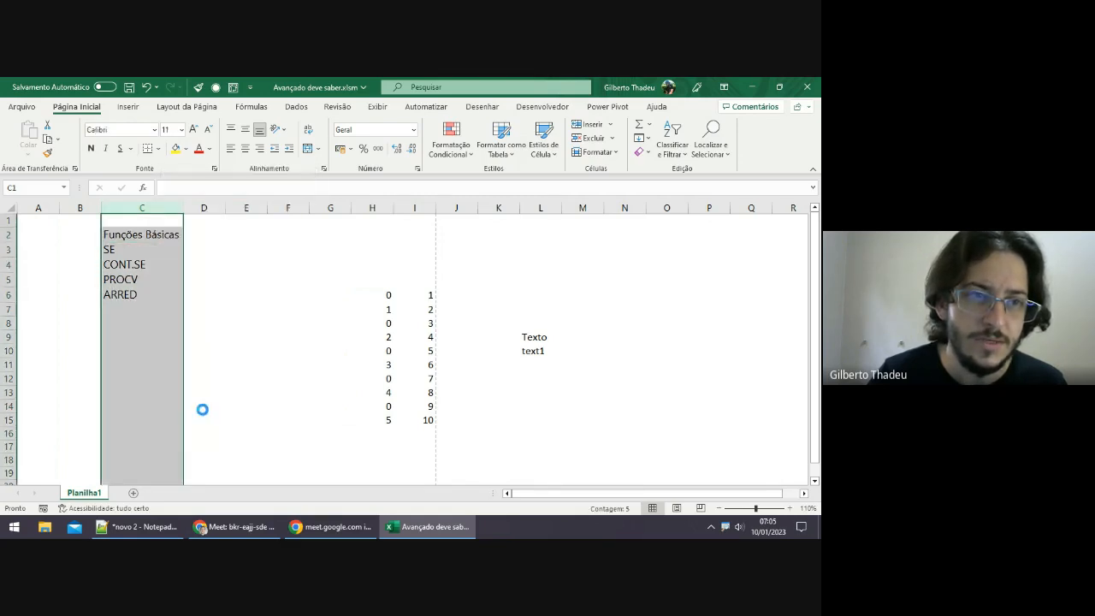
{"action": "right_click", "coordinate": [102, 209]}
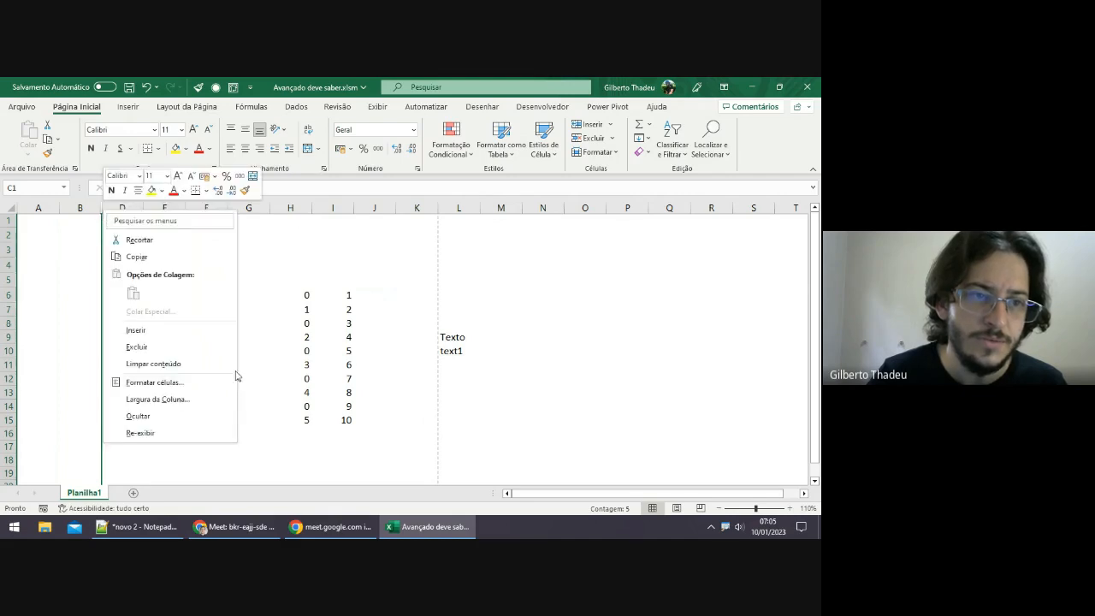
{"action": "left_click", "coordinate": [161, 437]}
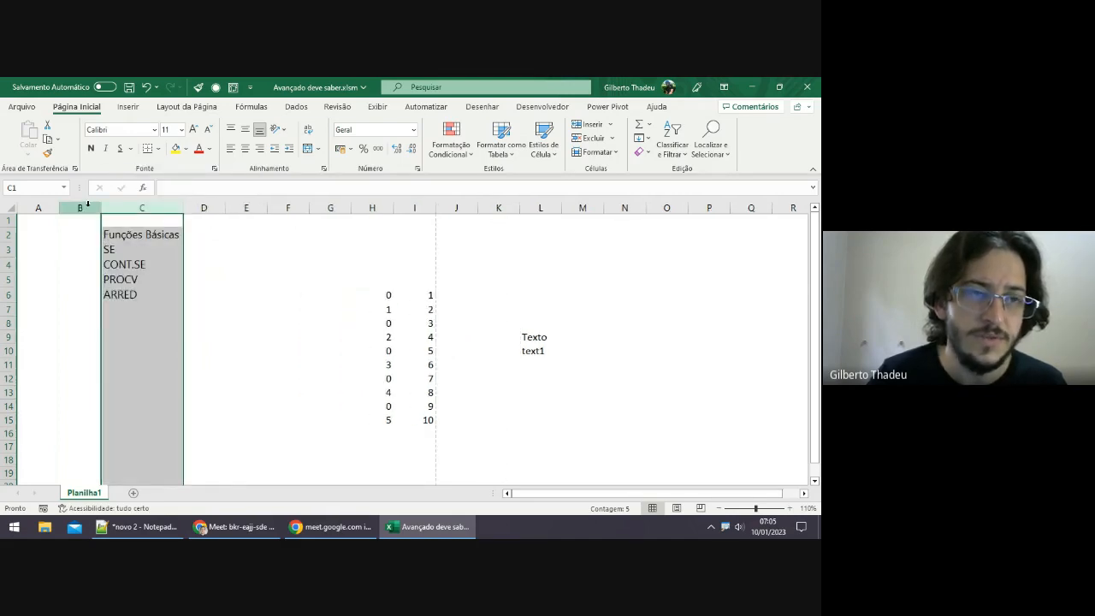
Hide columns B through F together, unhide them through the surrounding columns A and G, and select cell C2.
{"action": "left_click_drag", "start_coordinate": [87, 203], "coordinate": [298, 202]}
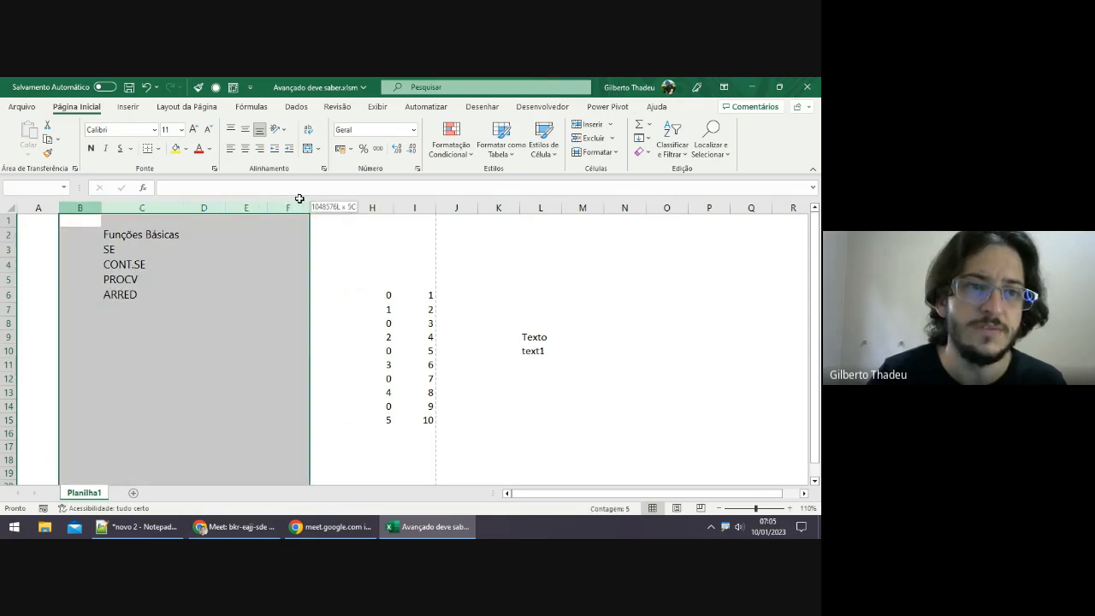
{"action": "right_click", "coordinate": [203, 207]}
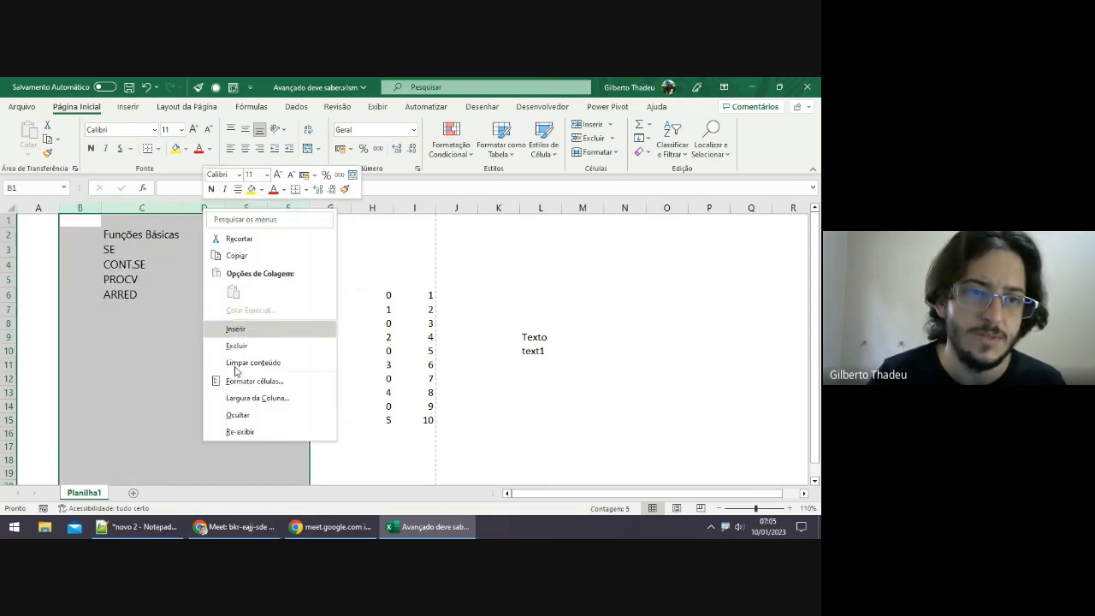
{"action": "left_click", "coordinate": [239, 412]}
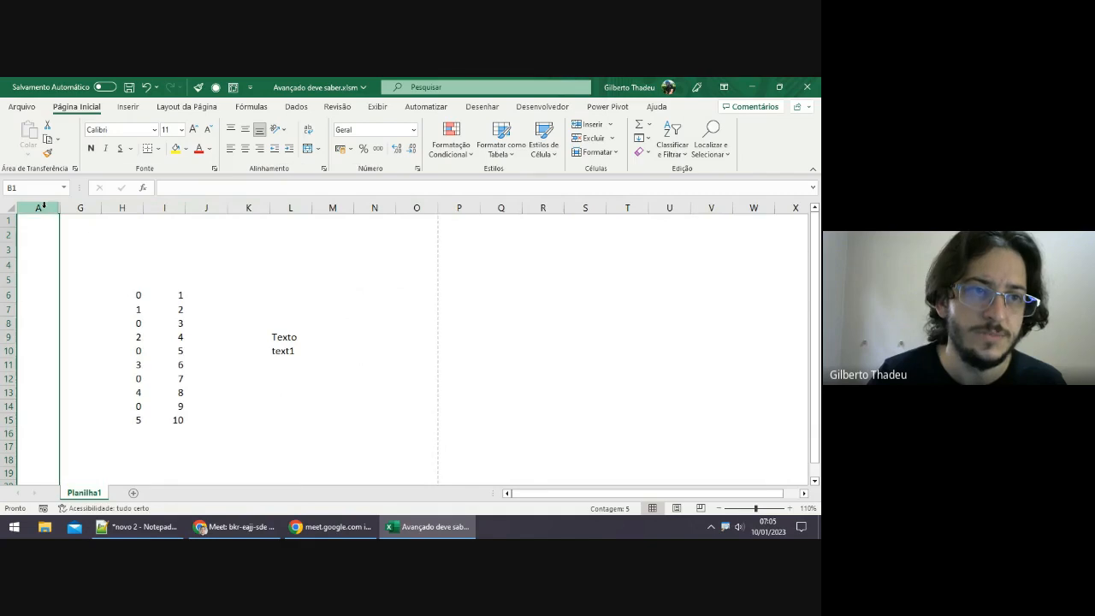
{"action": "left_click_drag", "start_coordinate": [39, 208], "coordinate": [96, 207]}
{"action": "right_click", "coordinate": [96, 208]}
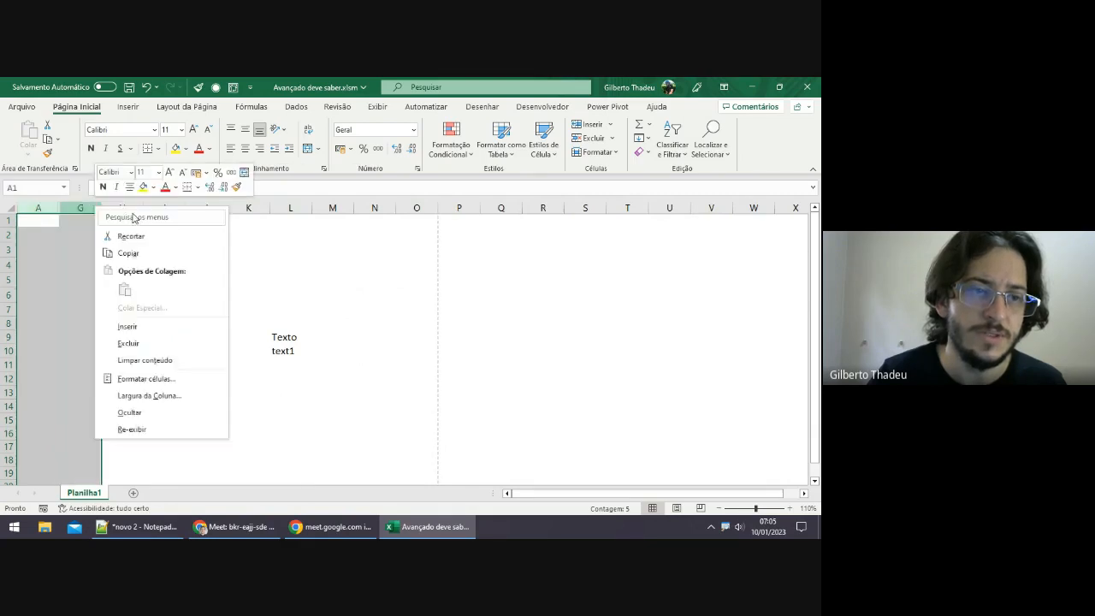
{"action": "left_click", "coordinate": [148, 428]}
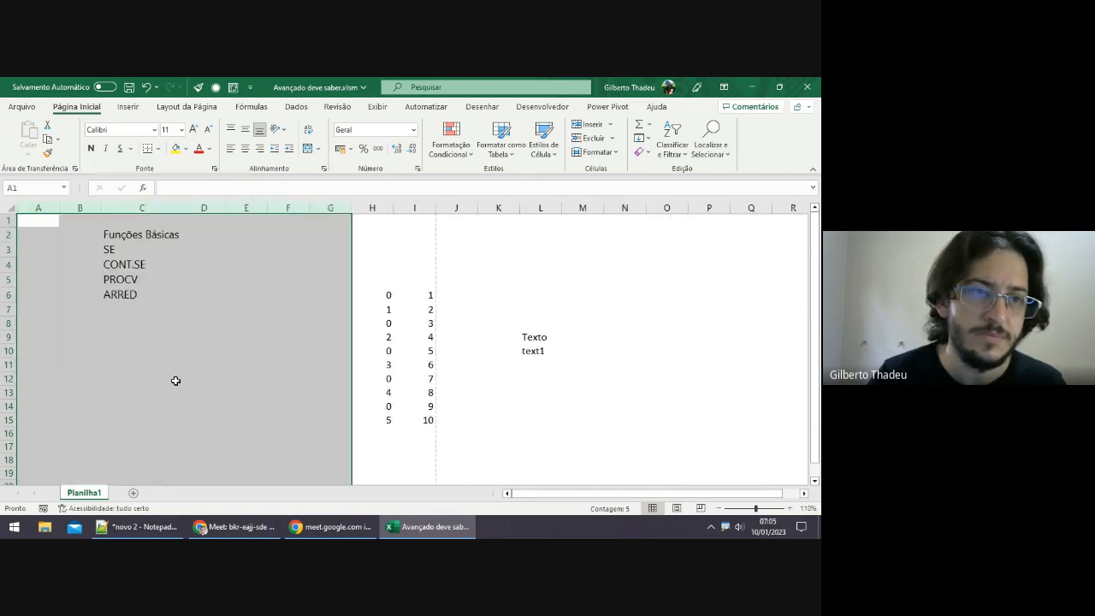
{"action": "left_click", "coordinate": [157, 264]}
{"action": "left_click", "coordinate": [156, 239]}
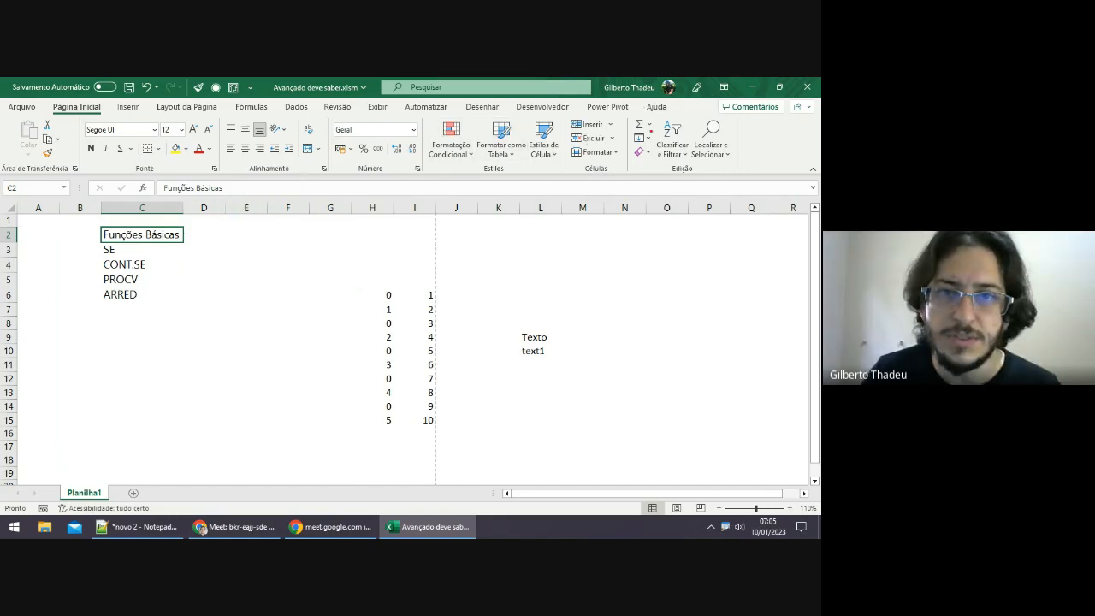
Examine the AutoSum functions Soma, Média, Contar Números, Máx and Mín, and close the list without inserting anything.
{"action": "mouse_move", "coordinate": [659, 129]}
{"action": "left_mouse_down"}
{"action": "mouse_move", "coordinate": [640, 110]}
{"action": "mouse_move", "coordinate": [652, 138]}
{"action": "left_mouse_up"}
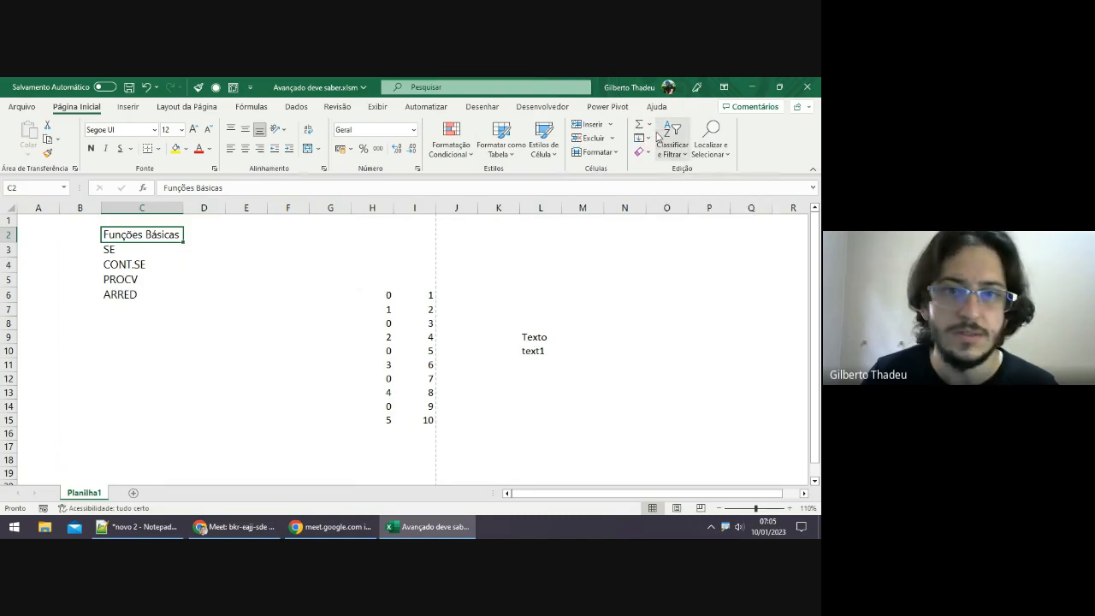
{"action": "mouse_move", "coordinate": [664, 121]}
{"action": "left_mouse_down"}
{"action": "mouse_move", "coordinate": [605, 125]}
{"action": "mouse_move", "coordinate": [659, 133]}
{"action": "left_mouse_up"}
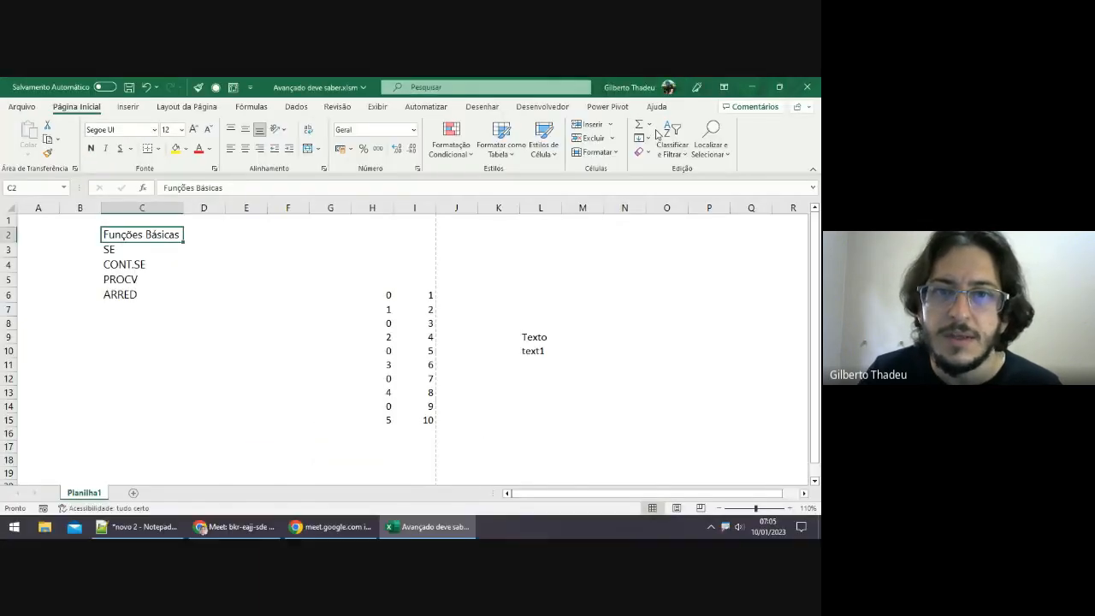
{"action": "left_click", "coordinate": [647, 125]}
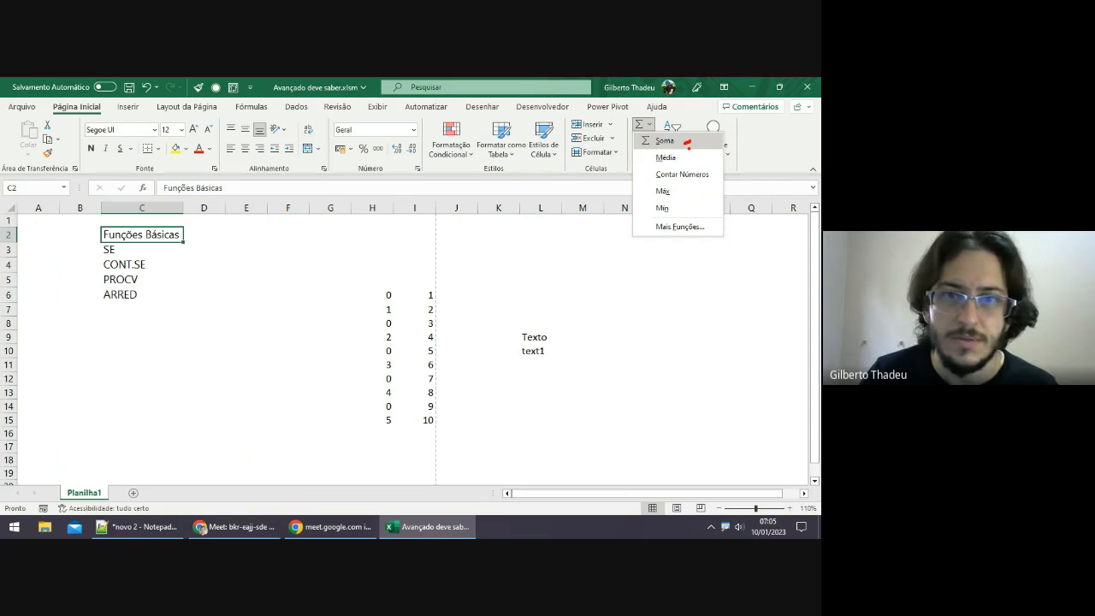
{"action": "key", "text": "Escape"}
{"action": "left_click", "coordinate": [650, 125]}
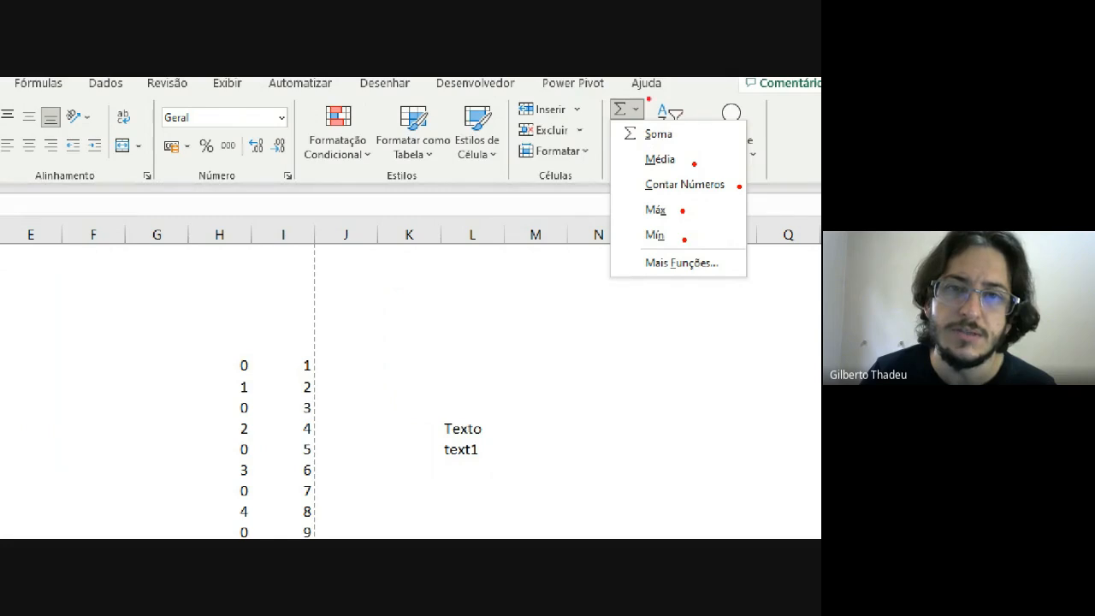
{"action": "mouse_move", "coordinate": [648, 99]}
{"action": "left_mouse_down"}
{"action": "mouse_move", "coordinate": [616, 97]}
{"action": "mouse_move", "coordinate": [570, 174]}
{"action": "mouse_move", "coordinate": [606, 254]}
{"action": "mouse_move", "coordinate": [681, 257]}
{"action": "mouse_move", "coordinate": [781, 233]}
{"action": "mouse_move", "coordinate": [723, 96]}
{"action": "mouse_move", "coordinate": [612, 88]}
{"action": "left_mouse_up"}
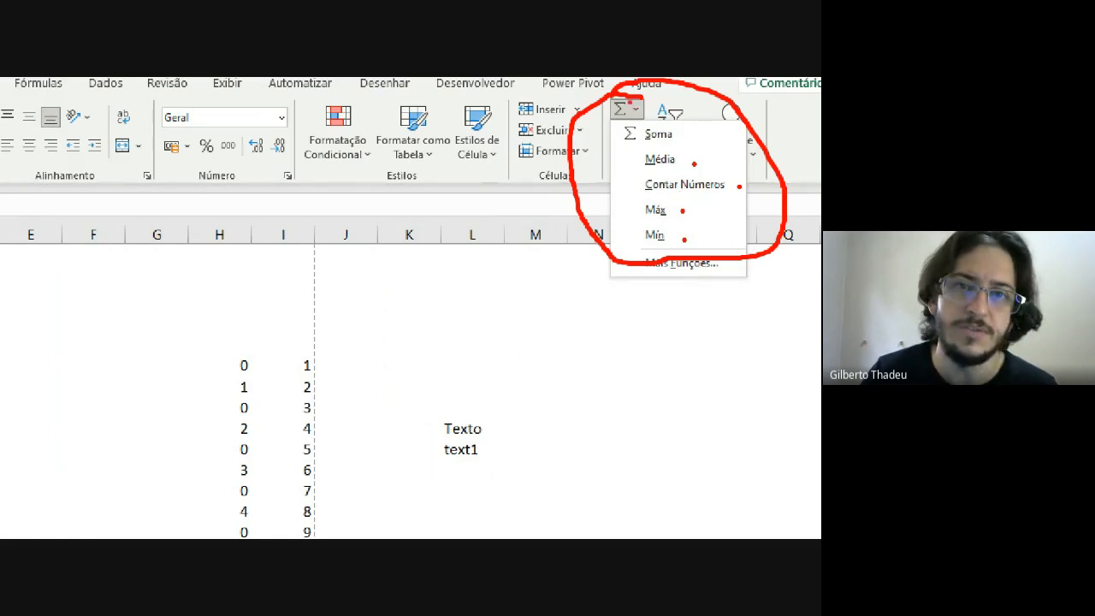
{"action": "key", "text": "Escape"}
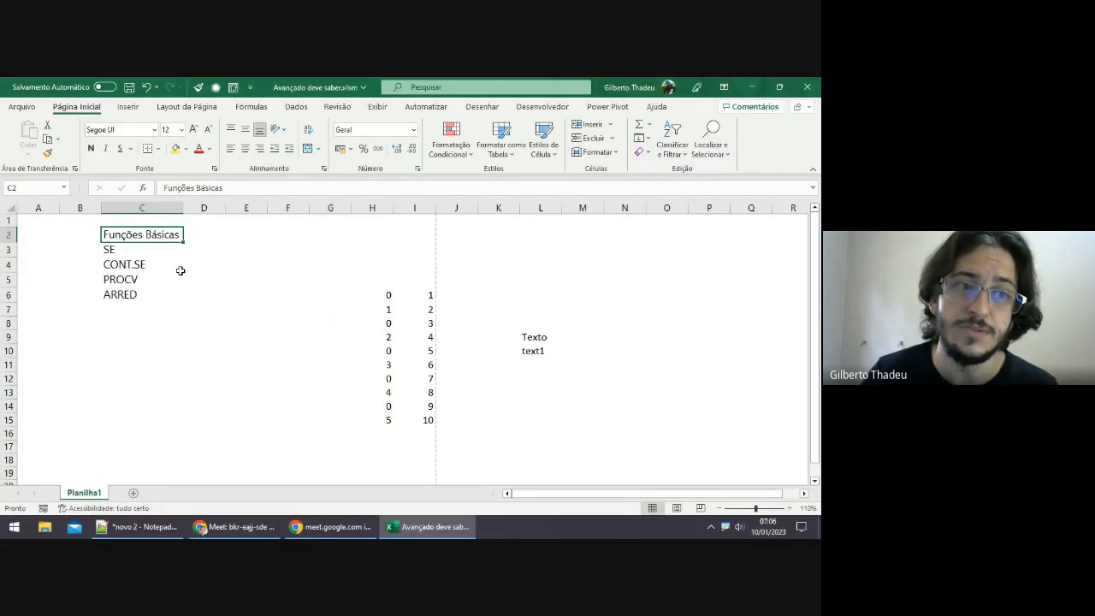
Review the SE and CONT.SE entries in cells C3 and C4 of the Funções Básicas list.
{"action": "left_click", "coordinate": [176, 265]}
{"action": "left_click", "coordinate": [148, 250]}
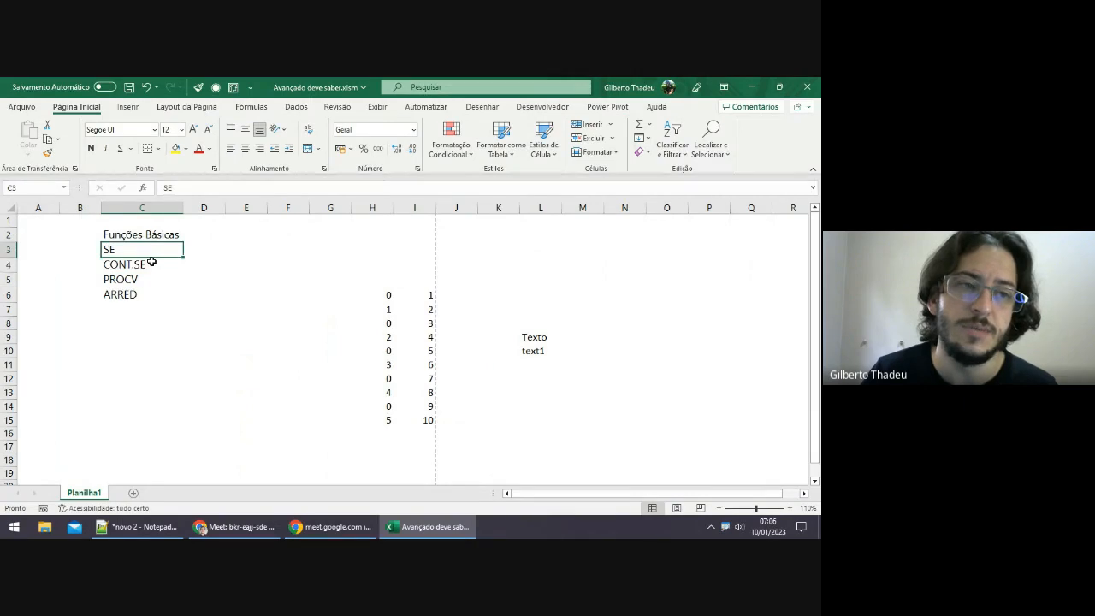
{"action": "left_click", "coordinate": [155, 265]}
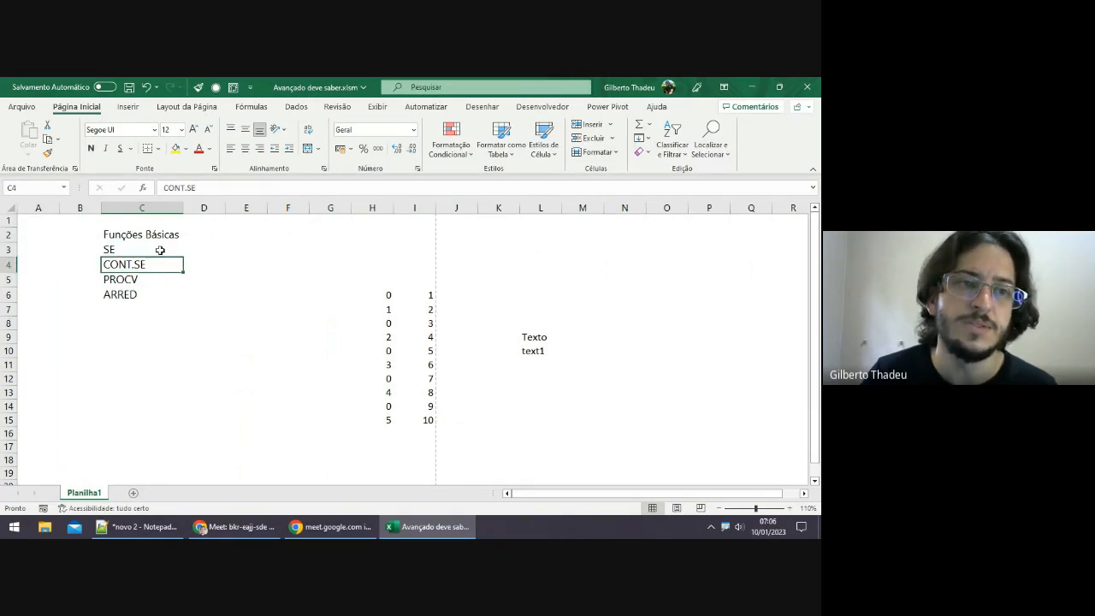
{"action": "left_click", "coordinate": [160, 250]}
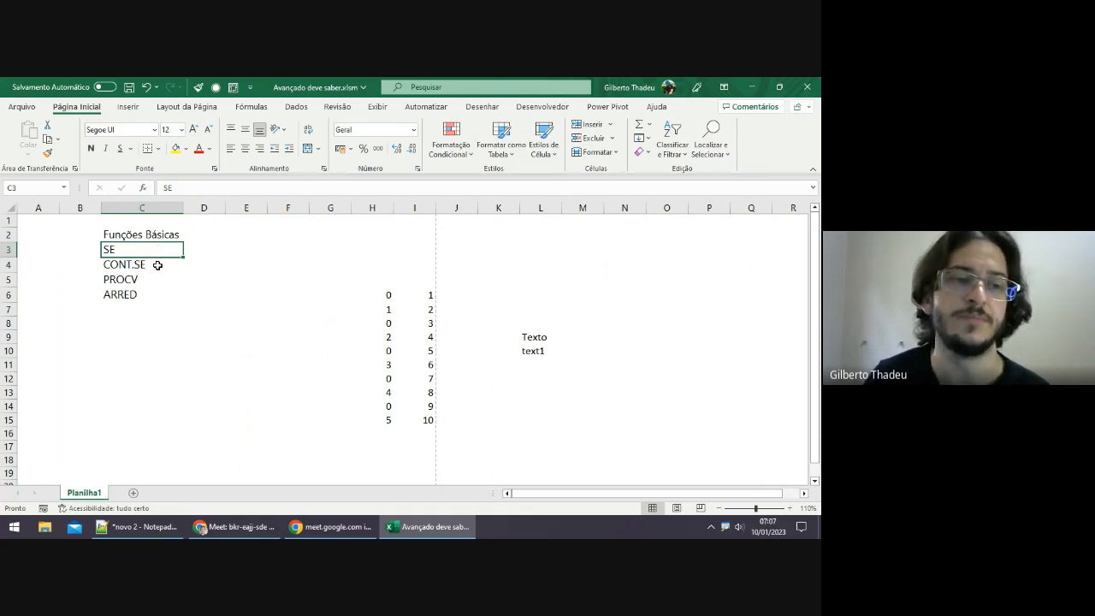
{"action": "left_click", "coordinate": [158, 265]}
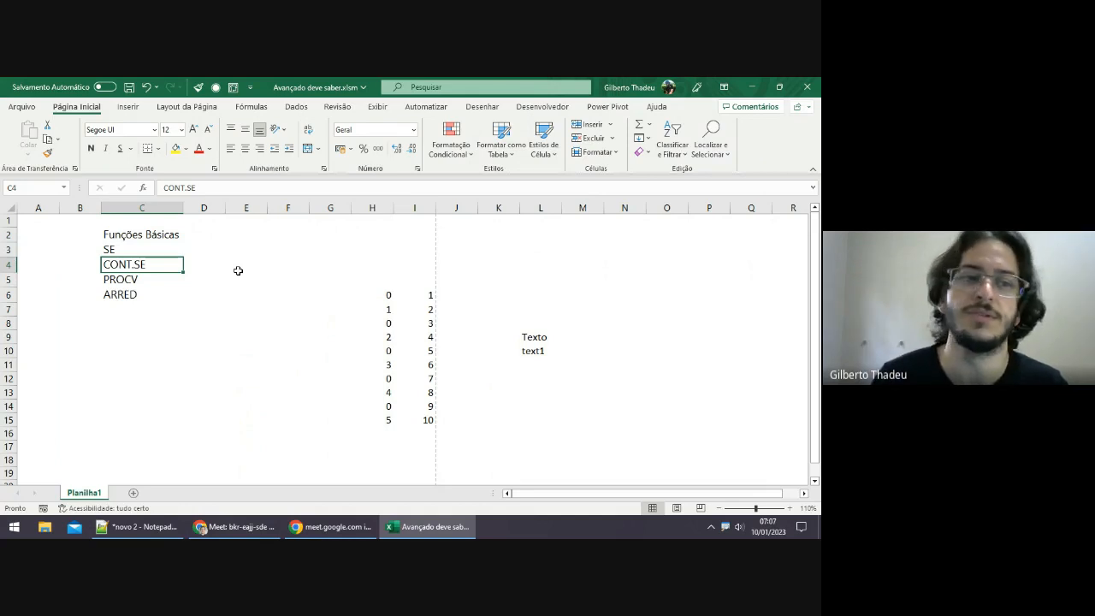
{"action": "key", "text": "Right"}
{"action": "key", "text": "Up"}
{"action": "key", "text": "Left"}
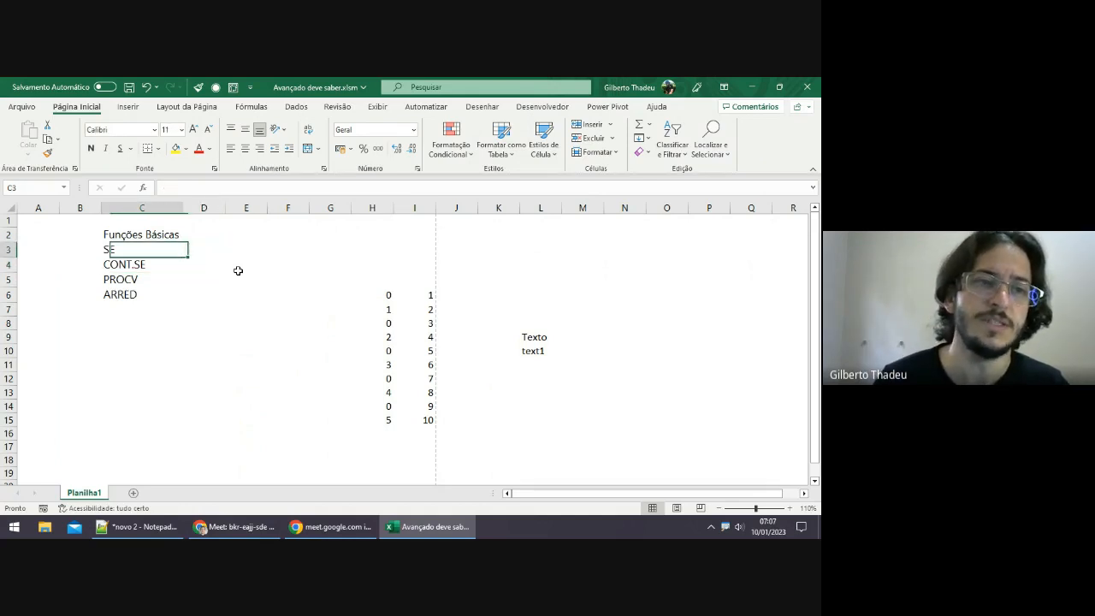
Begin an SE formula in D3, step through its three arguments with semicolons, and remove the semicolons again.
{"action": "key", "text": "Right"}
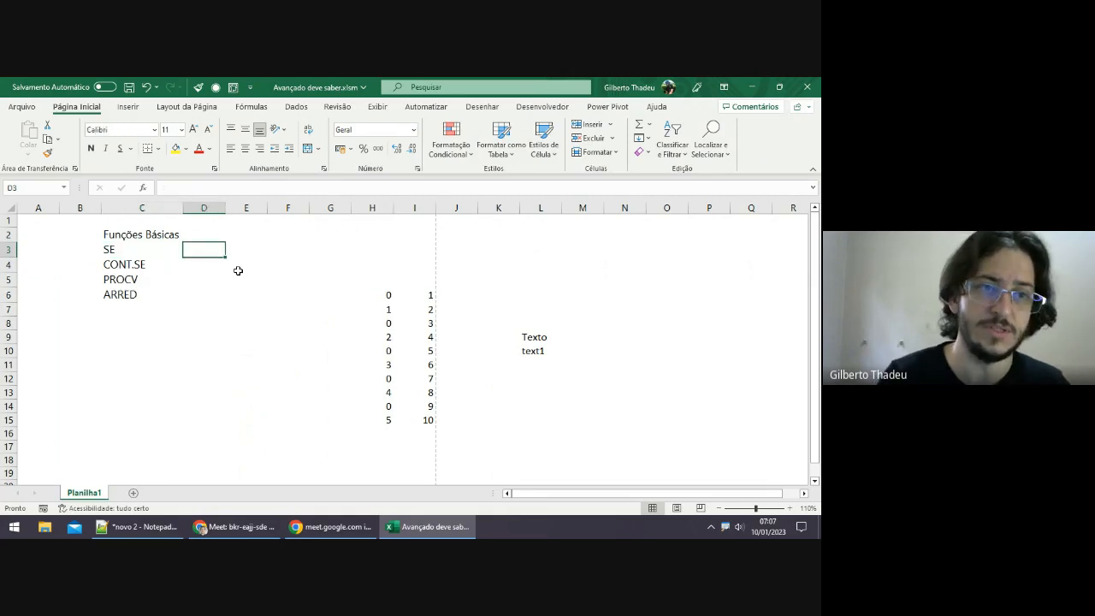
{"action": "type", "text": "="}
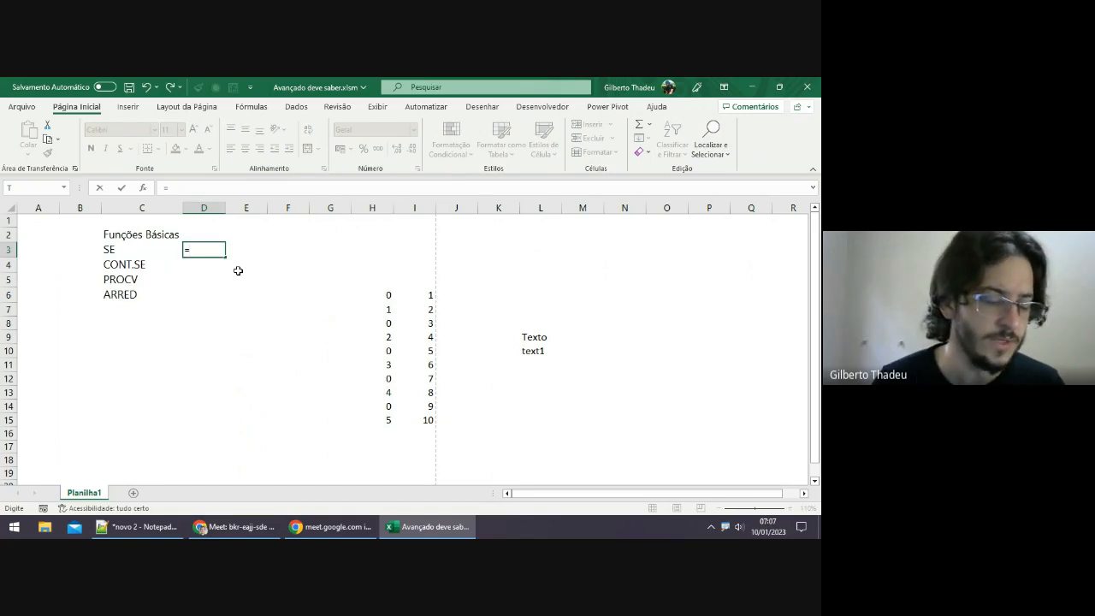
{"action": "type", "text": "Se"}
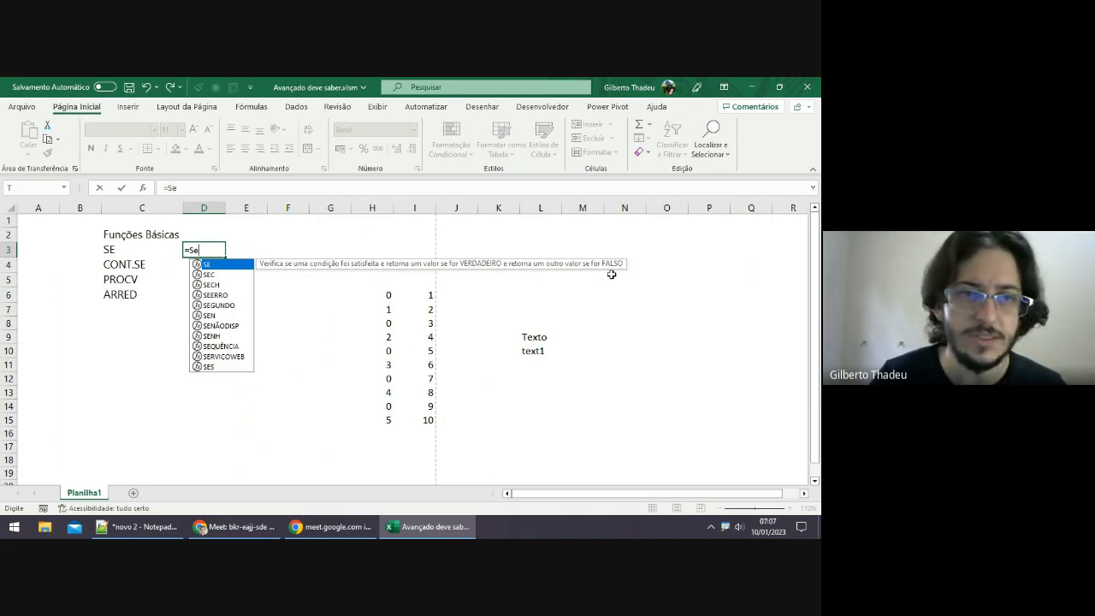
{"action": "key", "text": "Tab"}
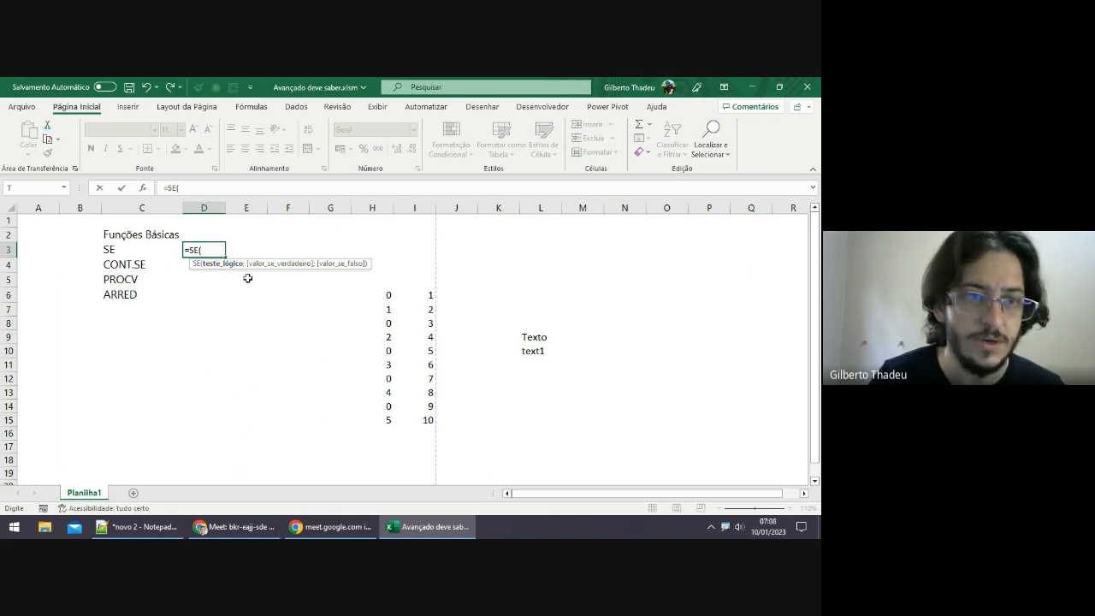
{"action": "type", "text": ";"}
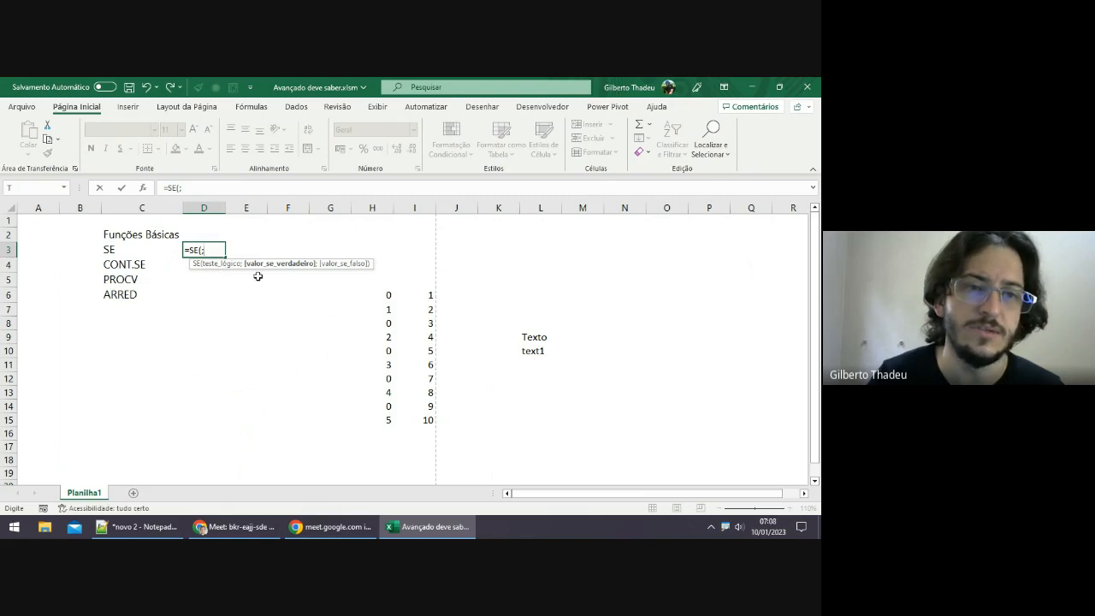
{"action": "type", "text": ";"}
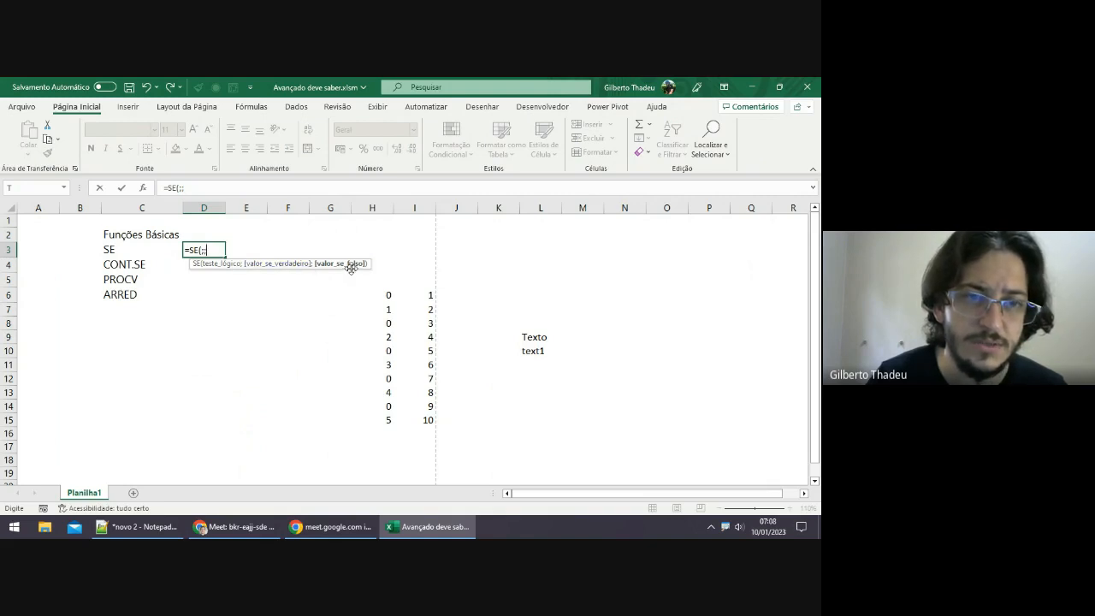
{"action": "key", "text": "BackSpace"}
{"action": "key", "text": "BackSpace"}
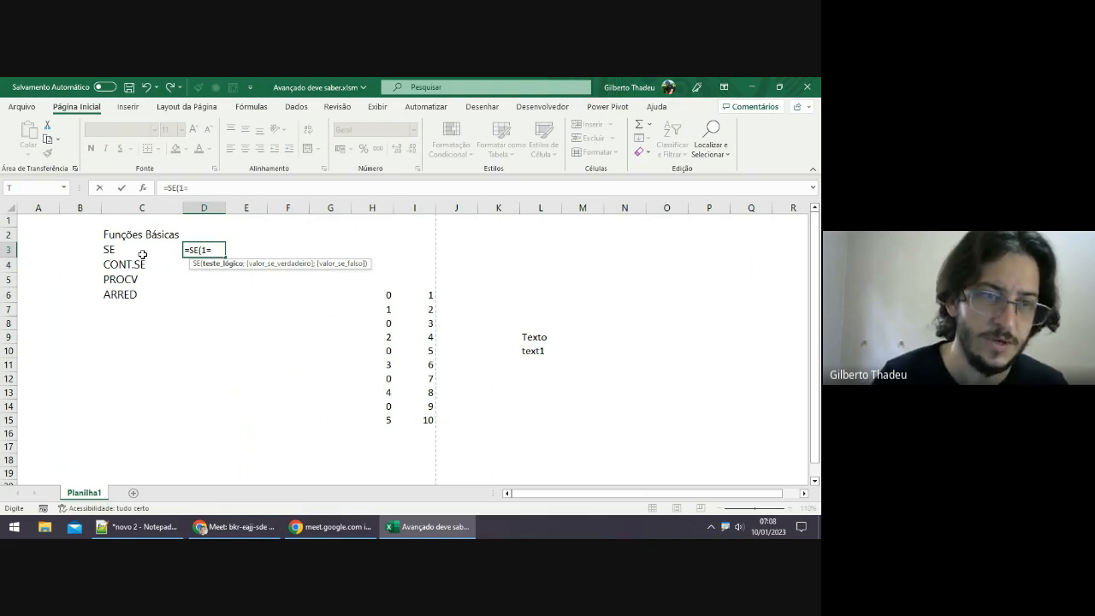
Try to enter the SE formula in D3 with only the logical test 1=0, and dismiss the alert.
{"action": "type", "text": "1=0"}
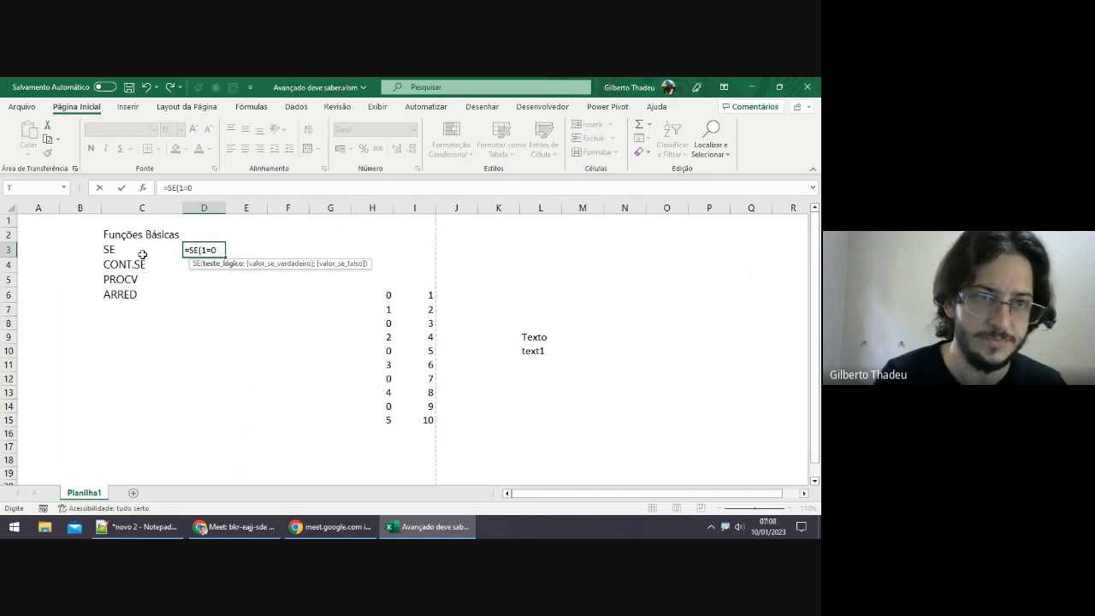
{"action": "type", "text": ")"}
{"action": "key", "text": "Return"}
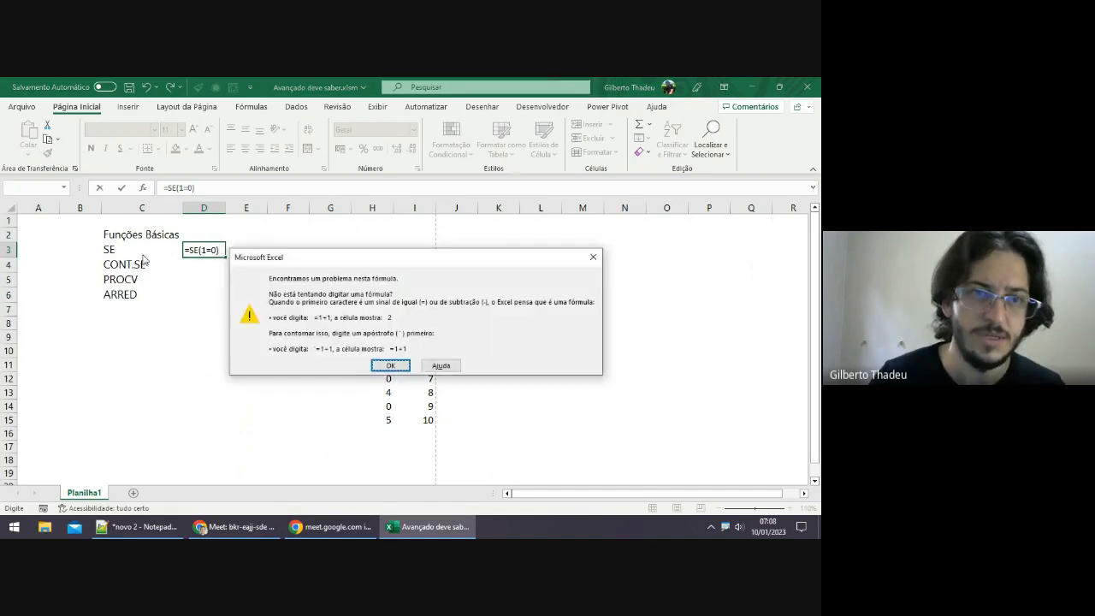
{"action": "left_click", "coordinate": [390, 365]}
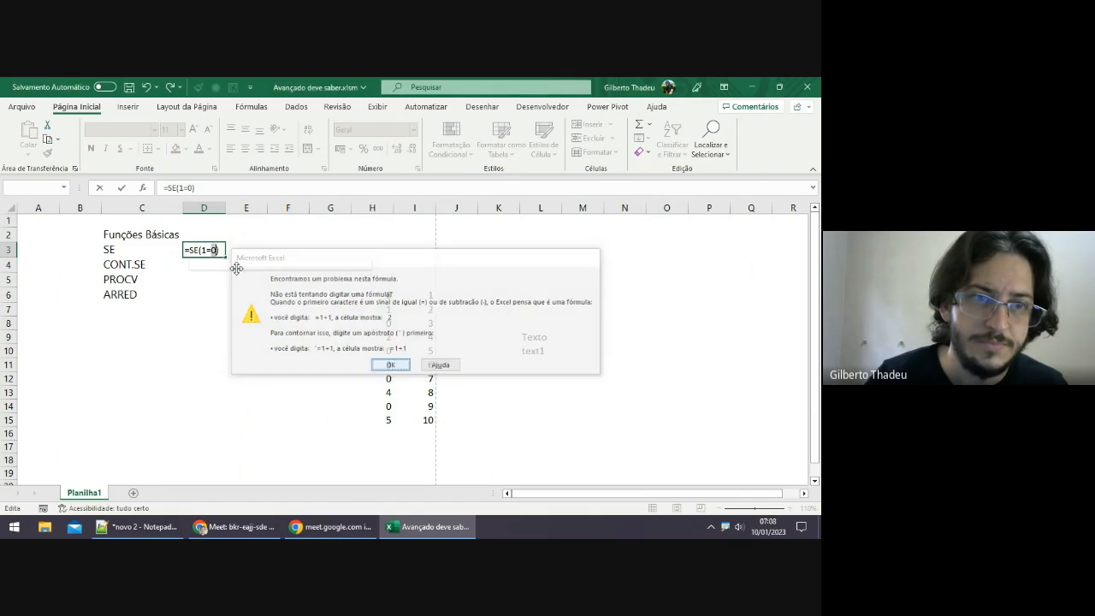
Add a semicolon after the logical test in D3 so the formula becomes =SE(1=0;), and commit it.
{"action": "left_click", "coordinate": [223, 250]}
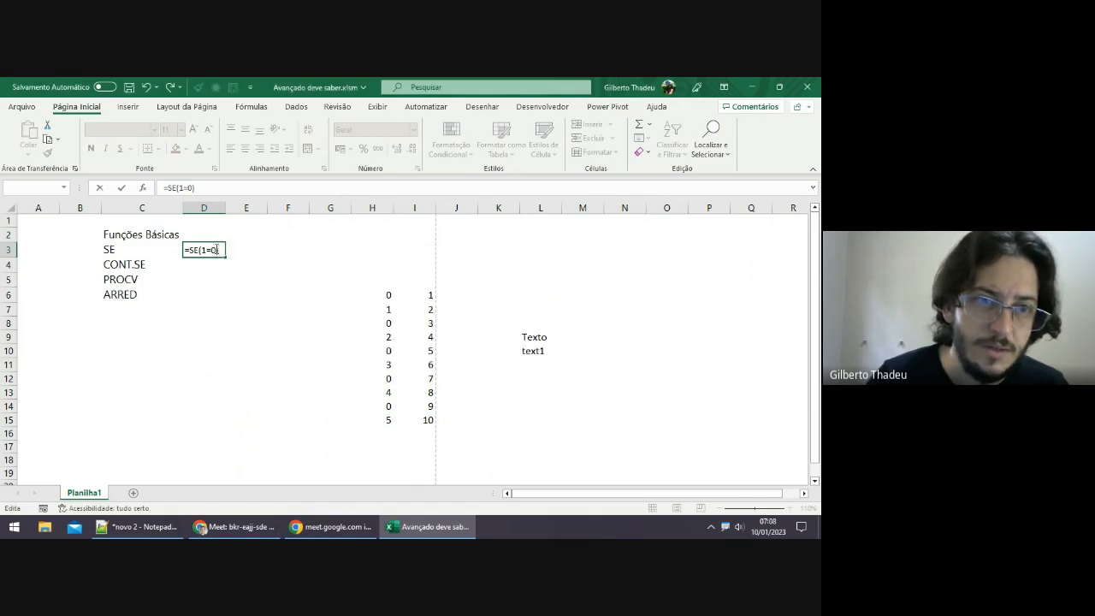
{"action": "left_click", "coordinate": [219, 251]}
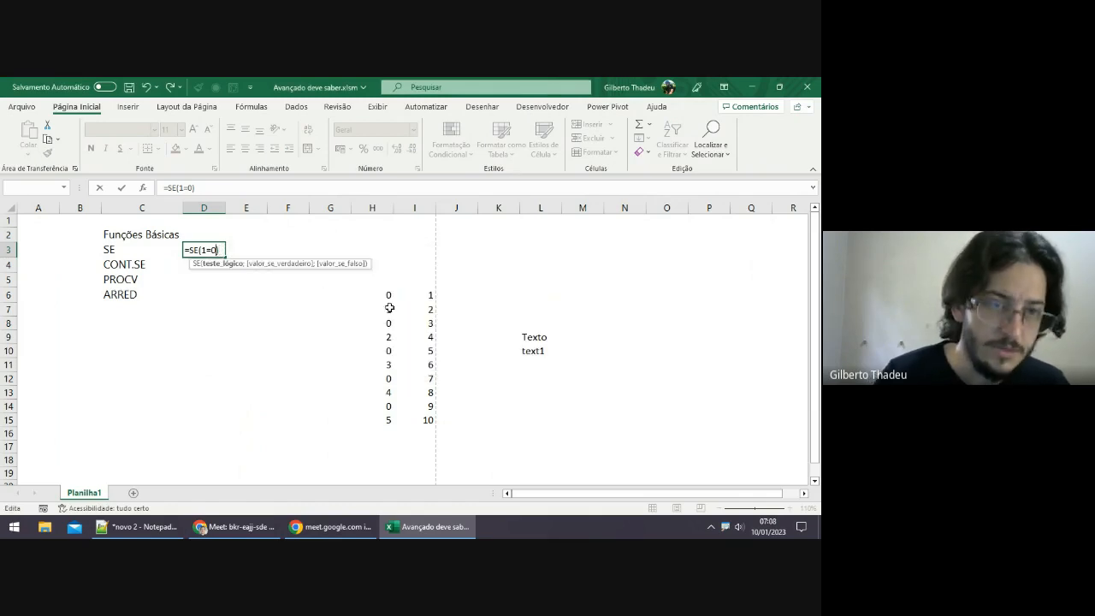
{"action": "type", "text": ";"}
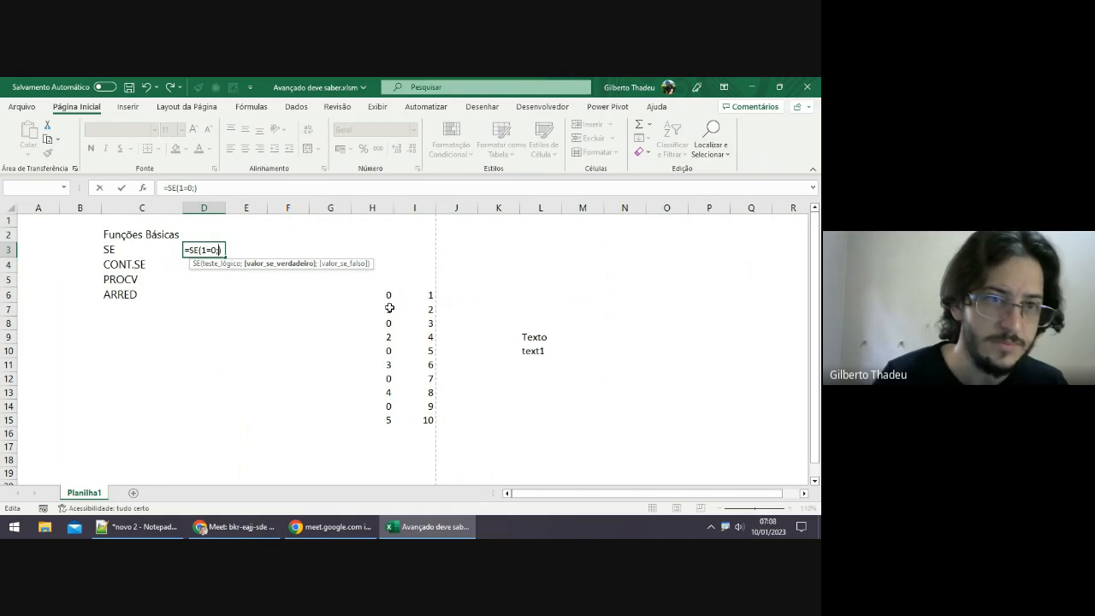
{"action": "type", "text": "v"}
{"action": "key", "text": "BackSpace"}
{"action": "key", "text": "Return"}
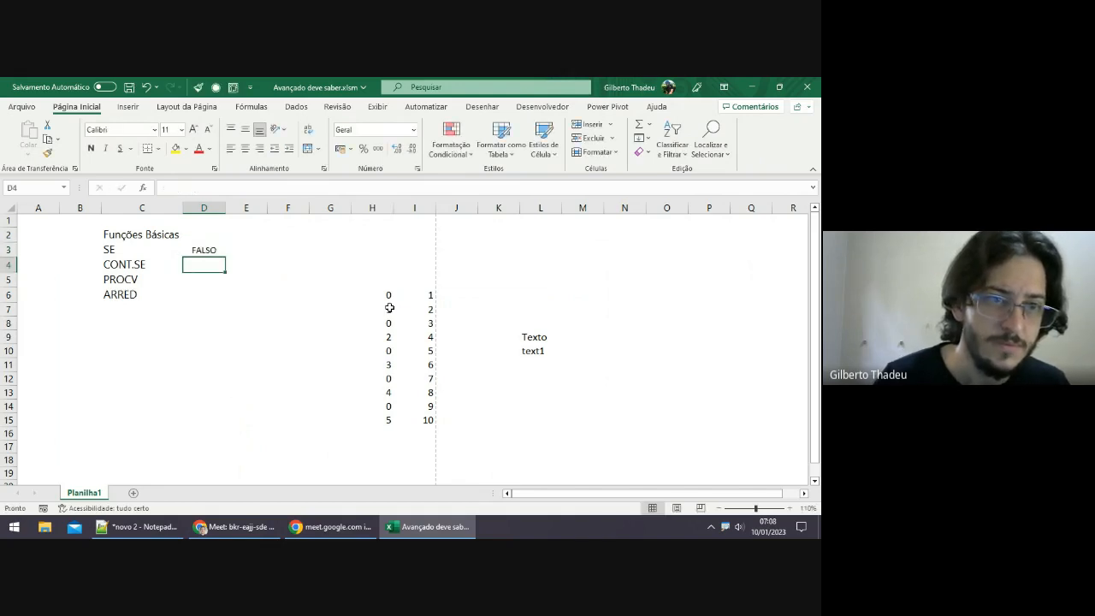
{"action": "left_click", "coordinate": [209, 253]}
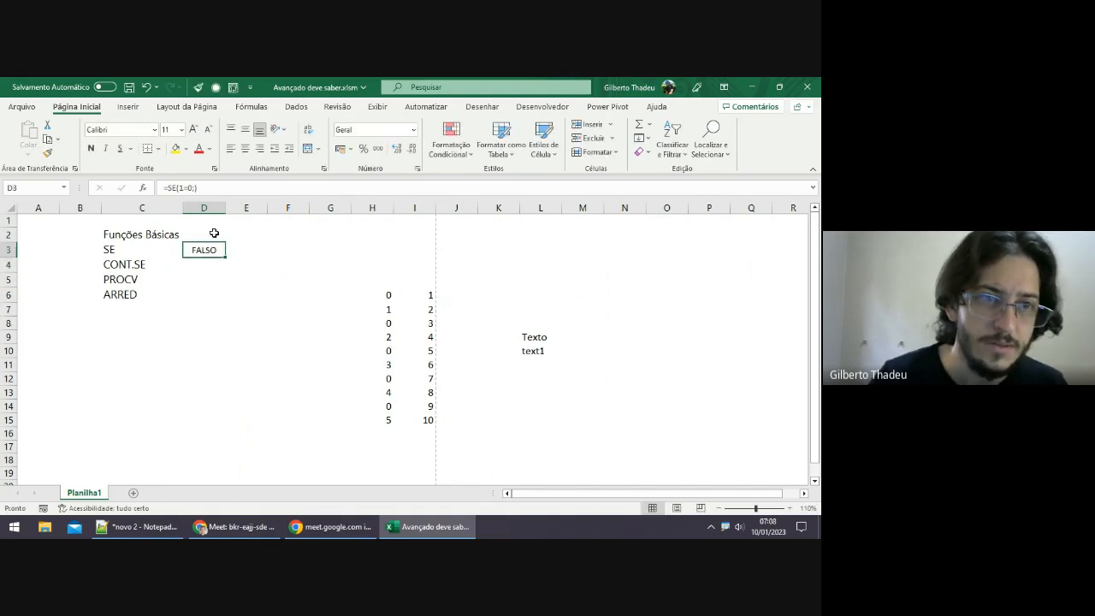
{"action": "left_click", "coordinate": [217, 190]}
{"action": "type", "text": ";"}
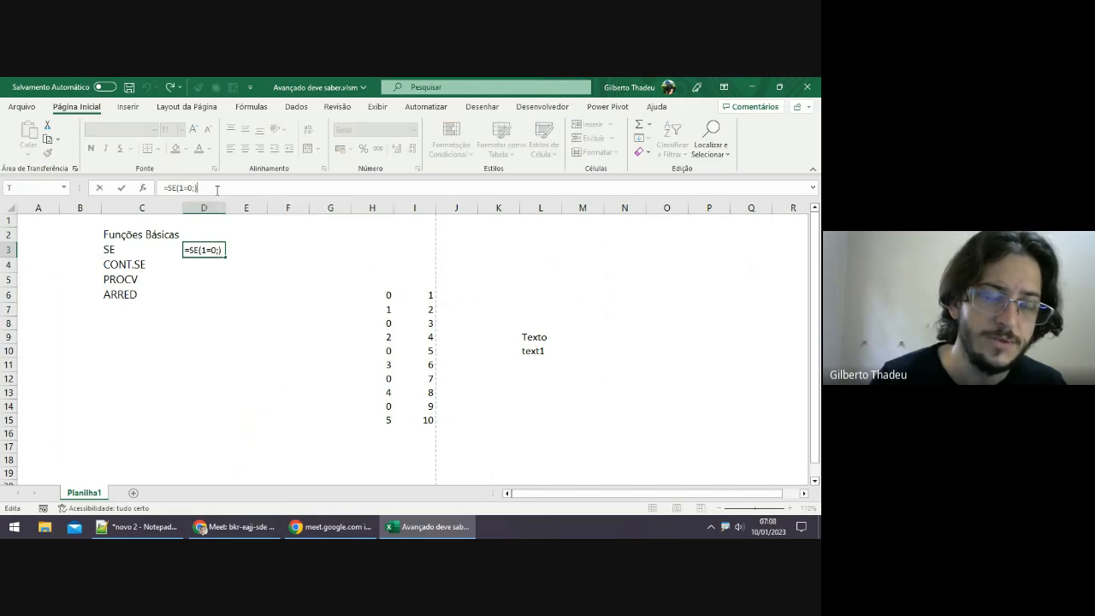
{"action": "key", "text": "Return"}
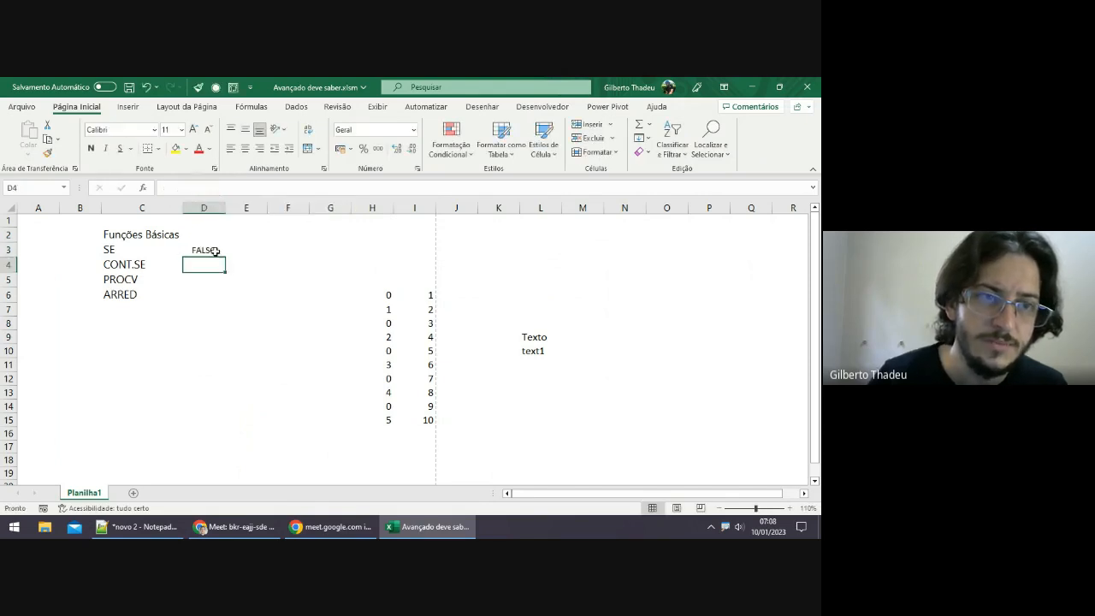
Change the logical test in D3 to 1=1, commit the formula, and widen column D slightly.
{"action": "left_click", "coordinate": [214, 250]}
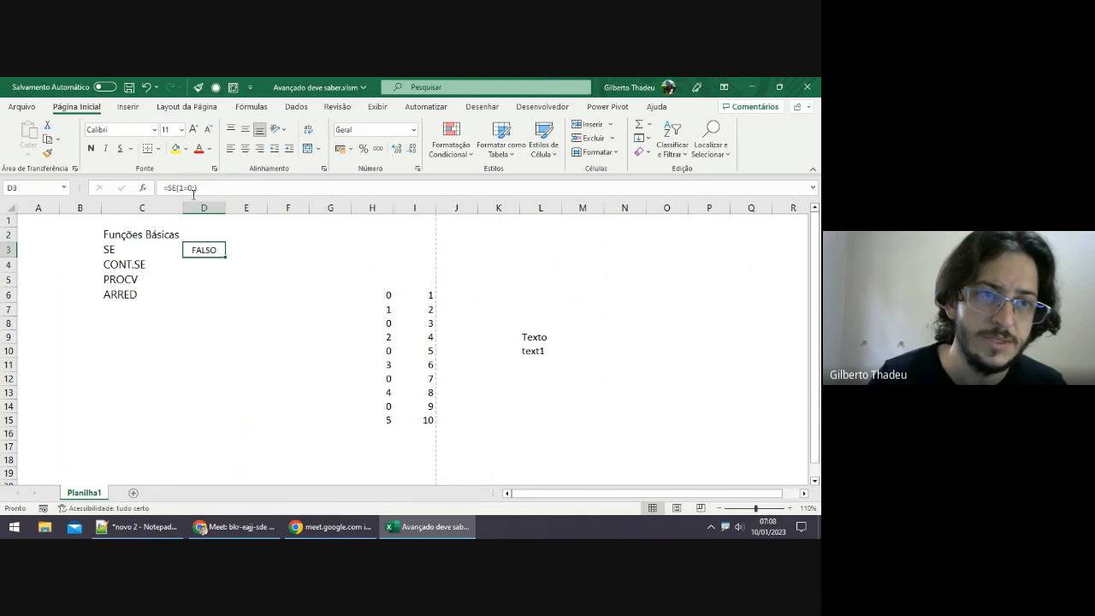
{"action": "left_click", "coordinate": [195, 188]}
{"action": "key", "text": "BackSpace"}
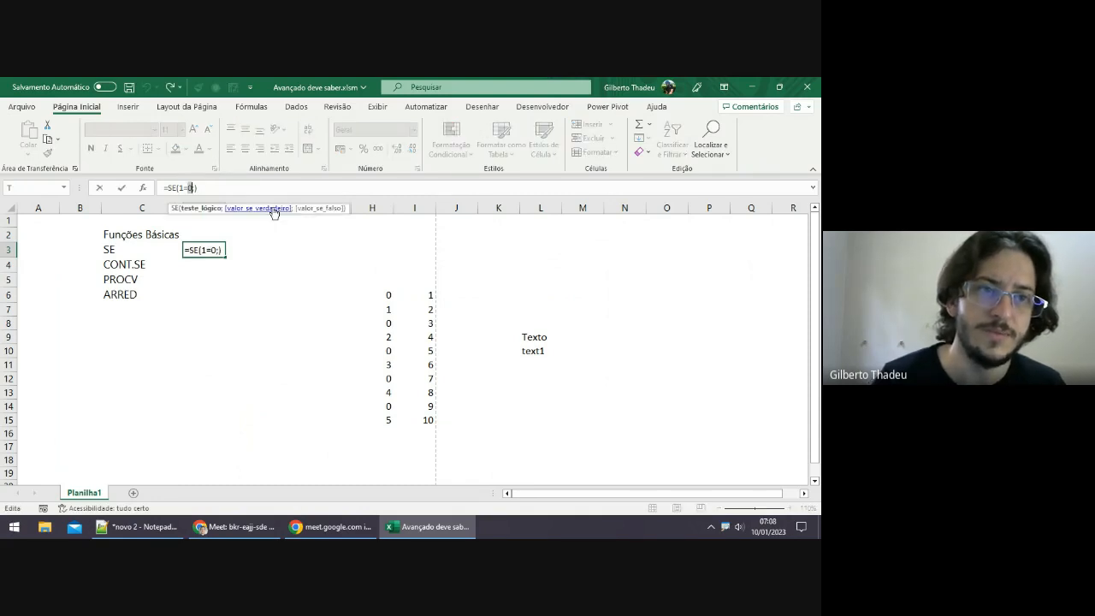
{"action": "type", "text": "1"}
{"action": "key", "text": "Return"}
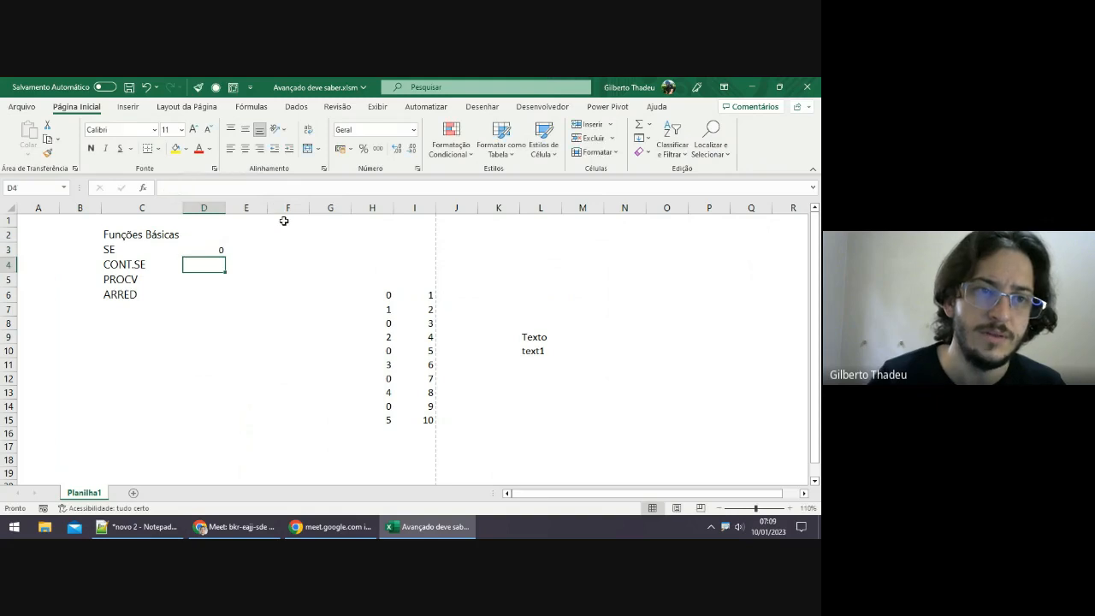
{"action": "left_click", "coordinate": [215, 246]}
{"action": "left_click_drag", "start_coordinate": [226, 208], "coordinate": [240, 208]}
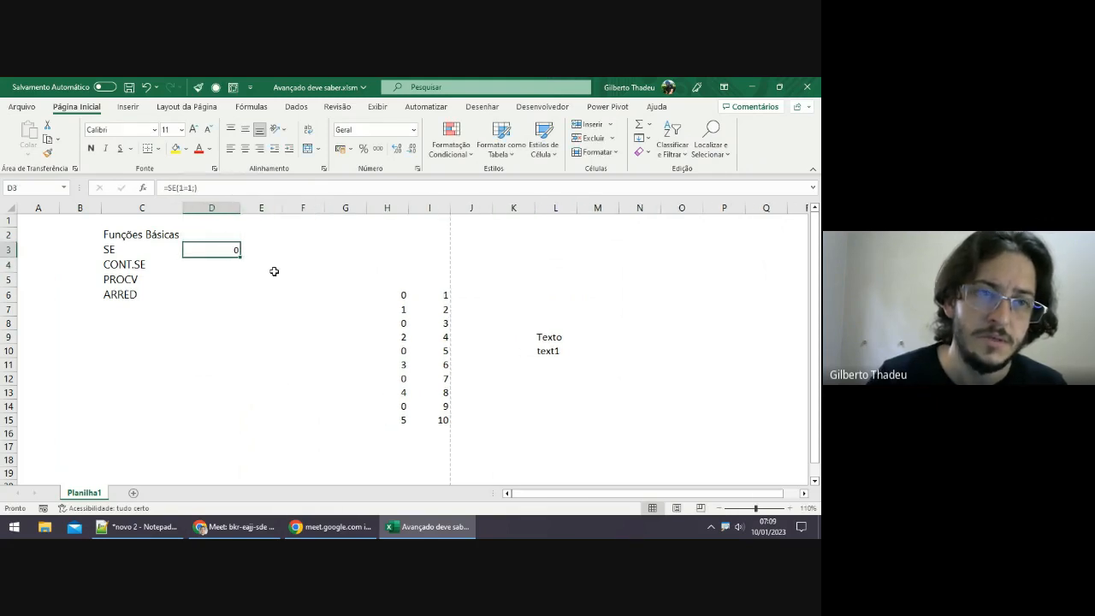
Add the text "Verdadeiro" as the value-if-true argument of the SE formula in D3.
{"action": "left_click", "coordinate": [188, 188]}
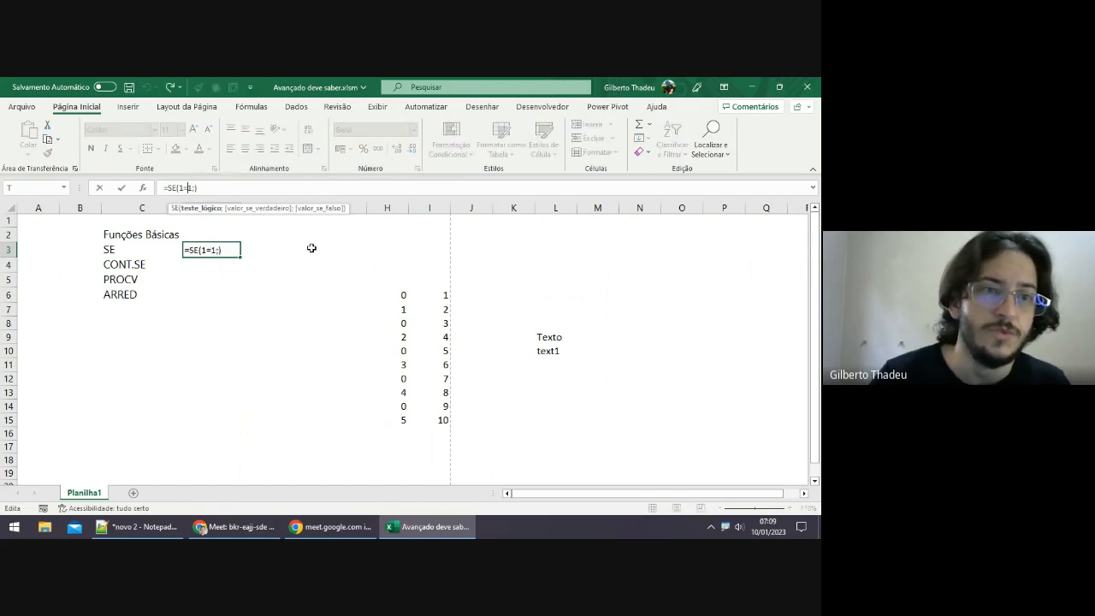
{"action": "key", "text": "Right"}
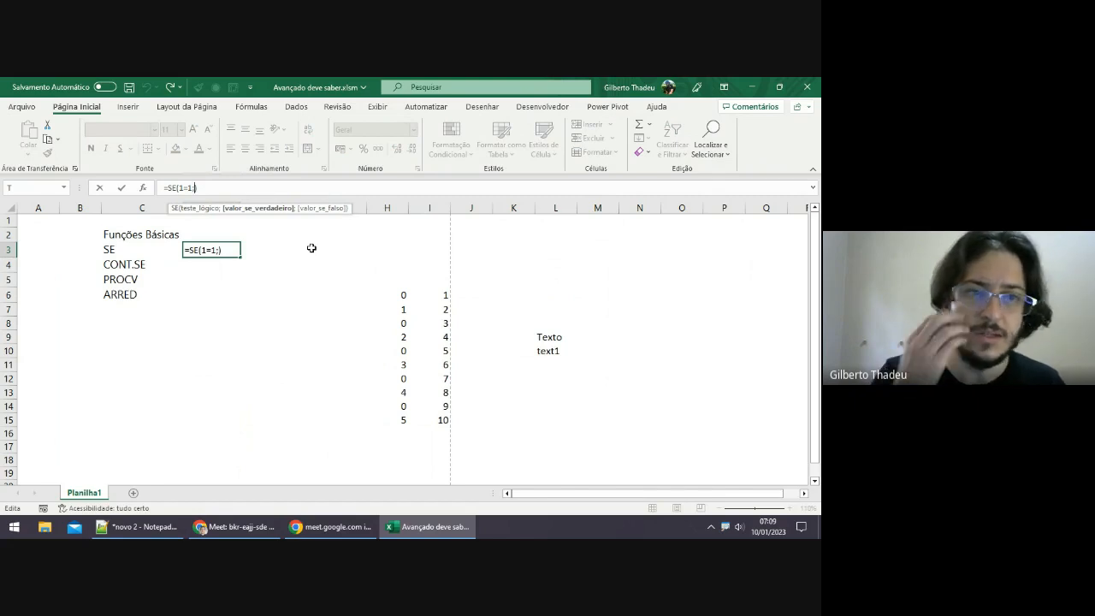
{"action": "type", "text": "\""}
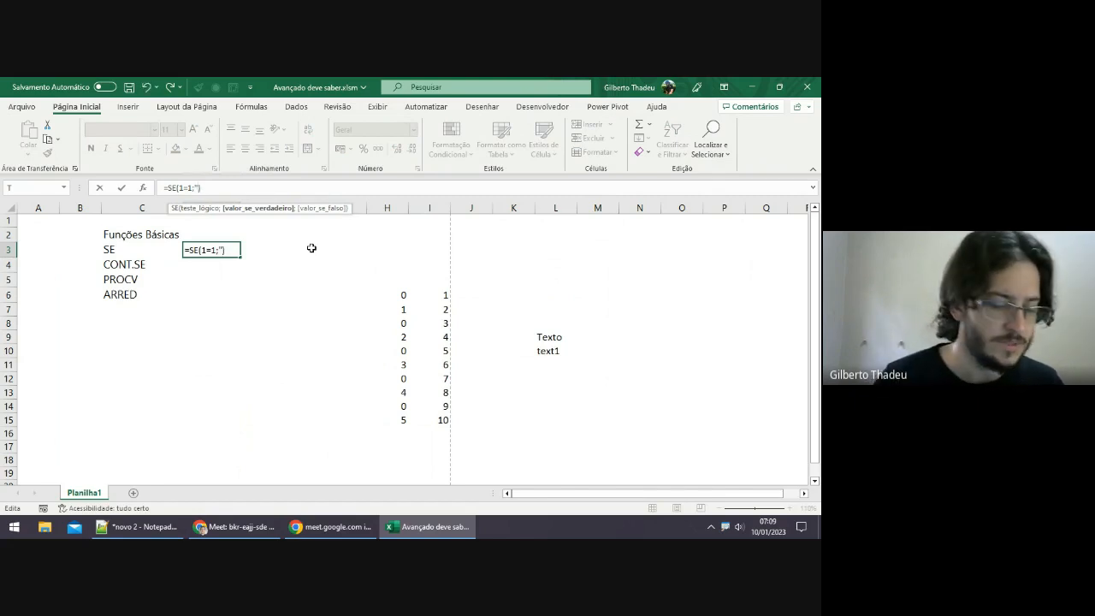
{"action": "type", "text": "Verdade"}
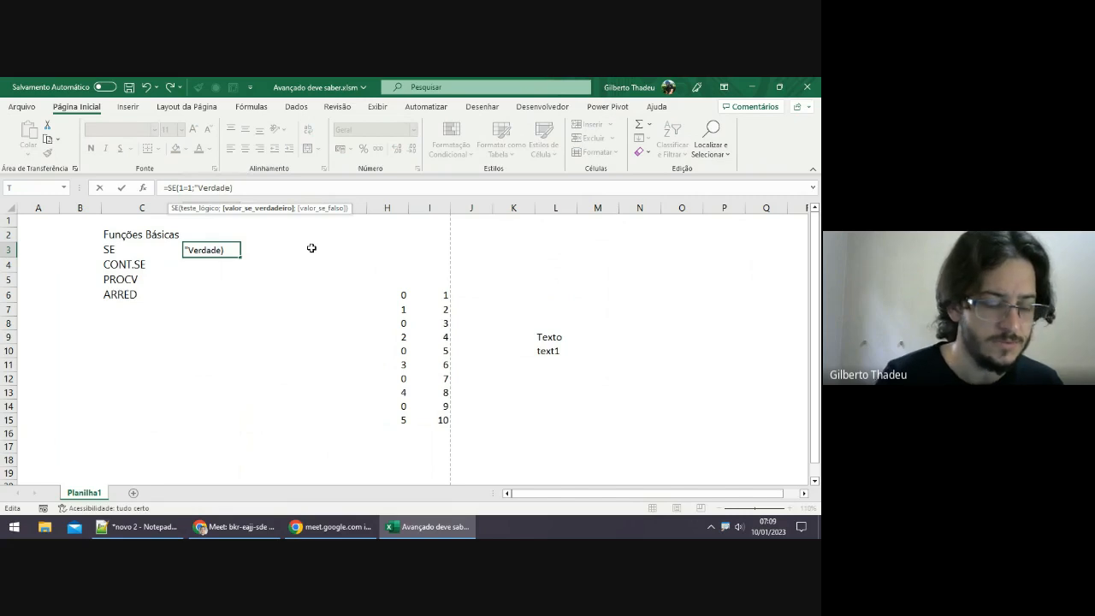
{"action": "type", "text": "iro\""}
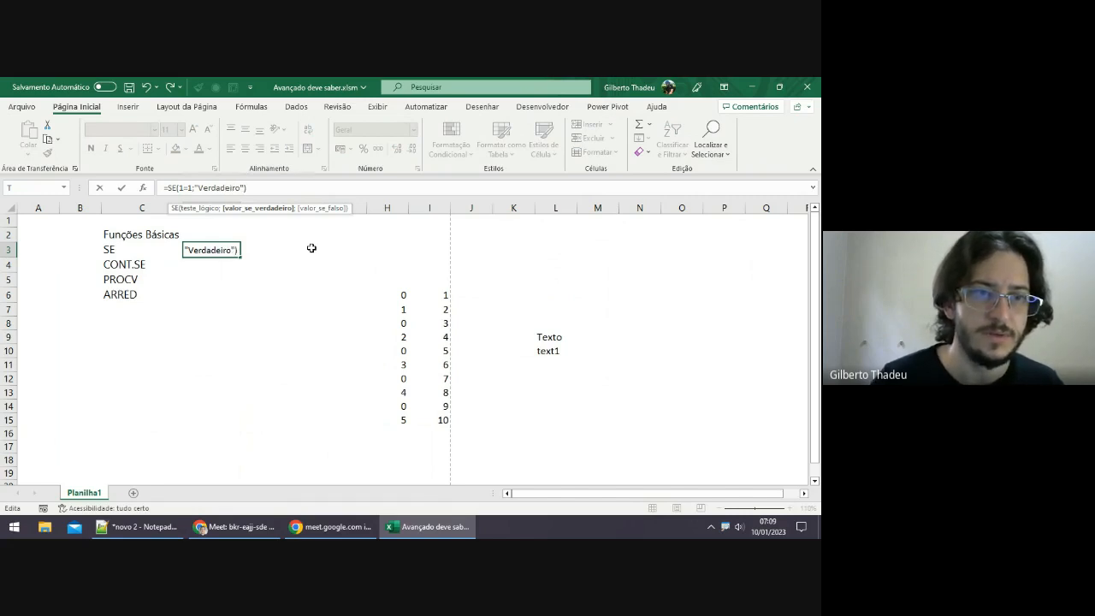
{"action": "type", "text": ")"}
{"action": "key", "text": "Return"}
{"action": "key", "text": "Up"}
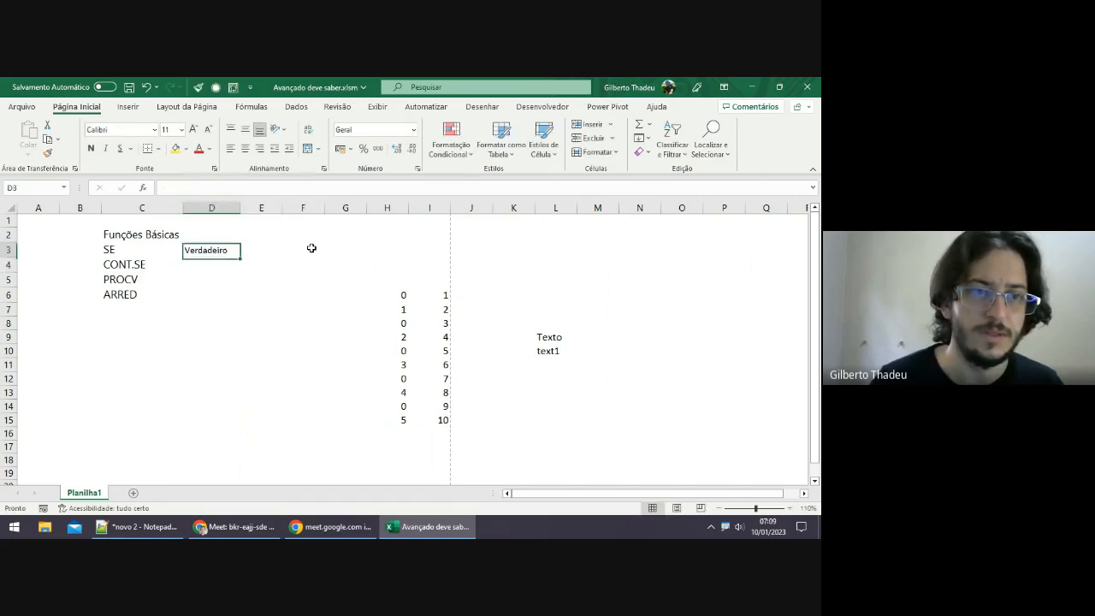
Change the logical test of the SE formula in D3 to 1=3.
{"action": "left_click", "coordinate": [189, 188]}
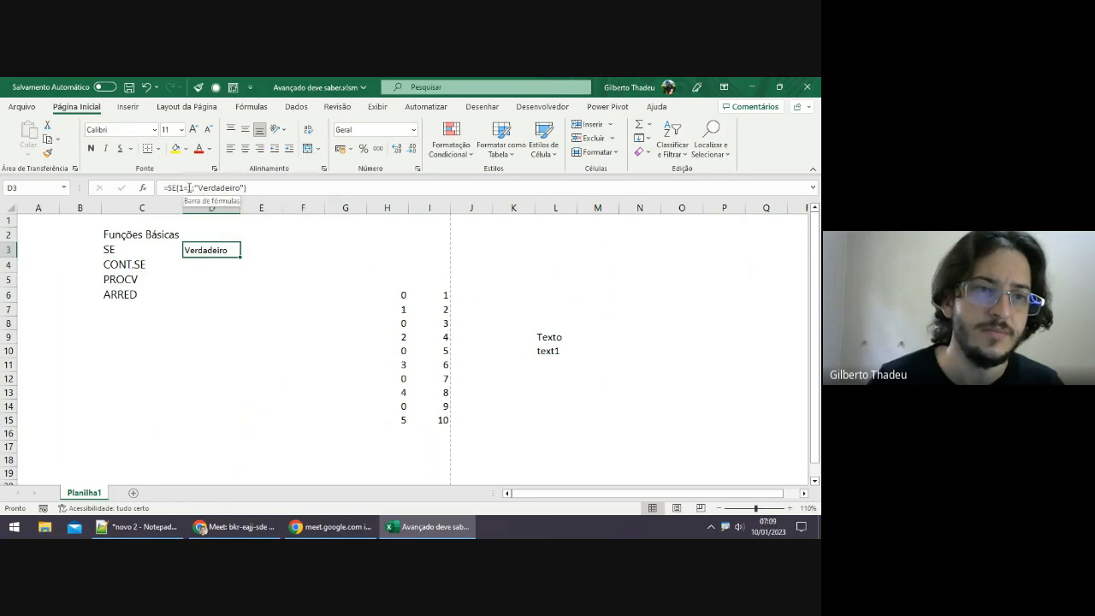
{"action": "key", "text": "Delete"}
{"action": "type", "text": "3"}
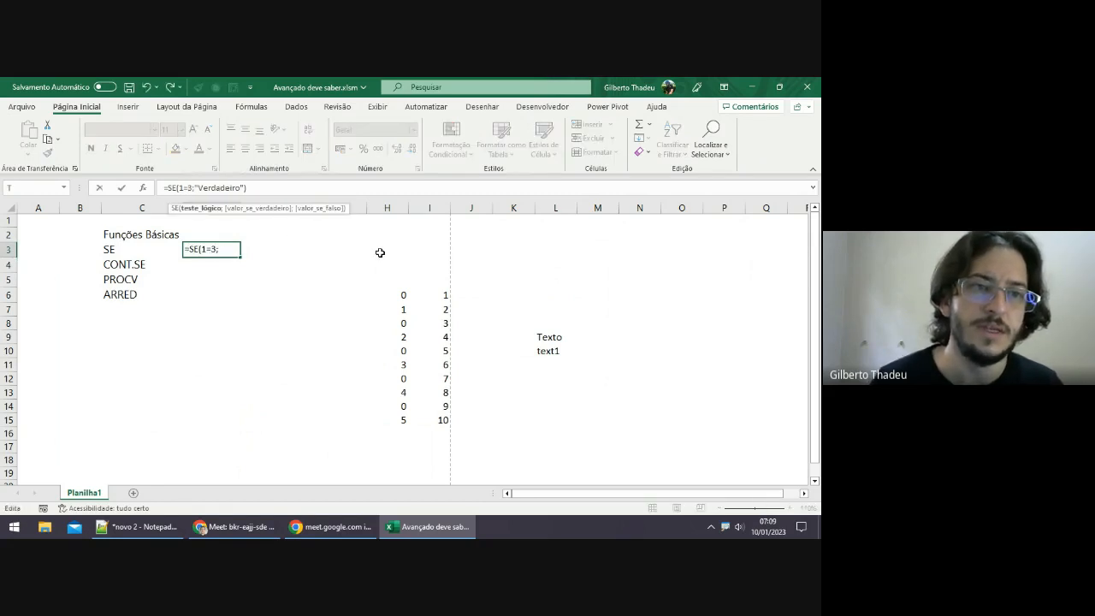
{"action": "key", "text": "Return"}
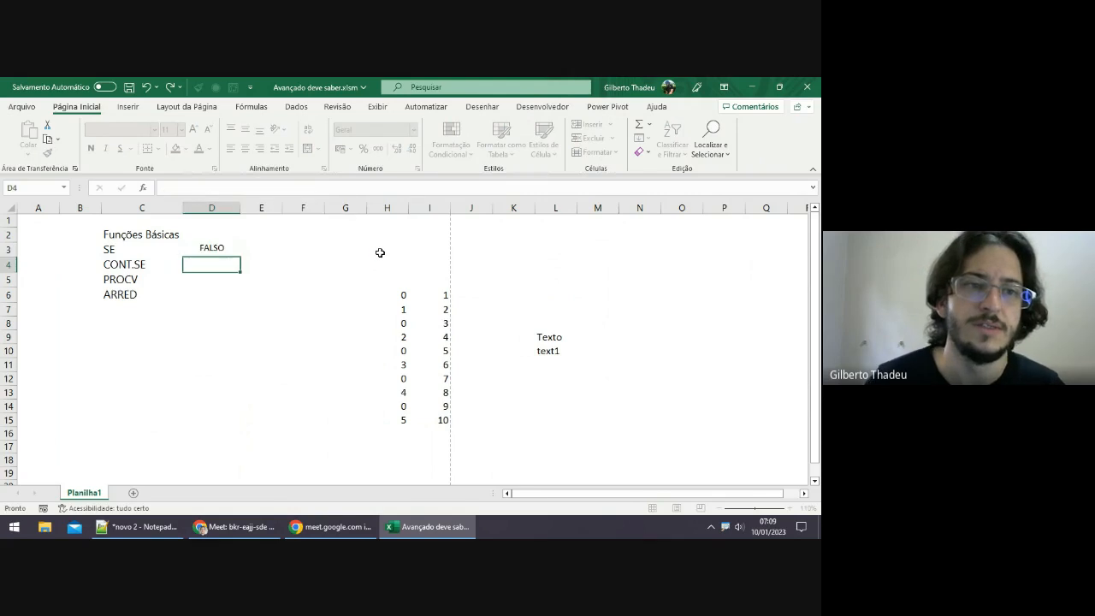
{"action": "key", "text": "Up"}
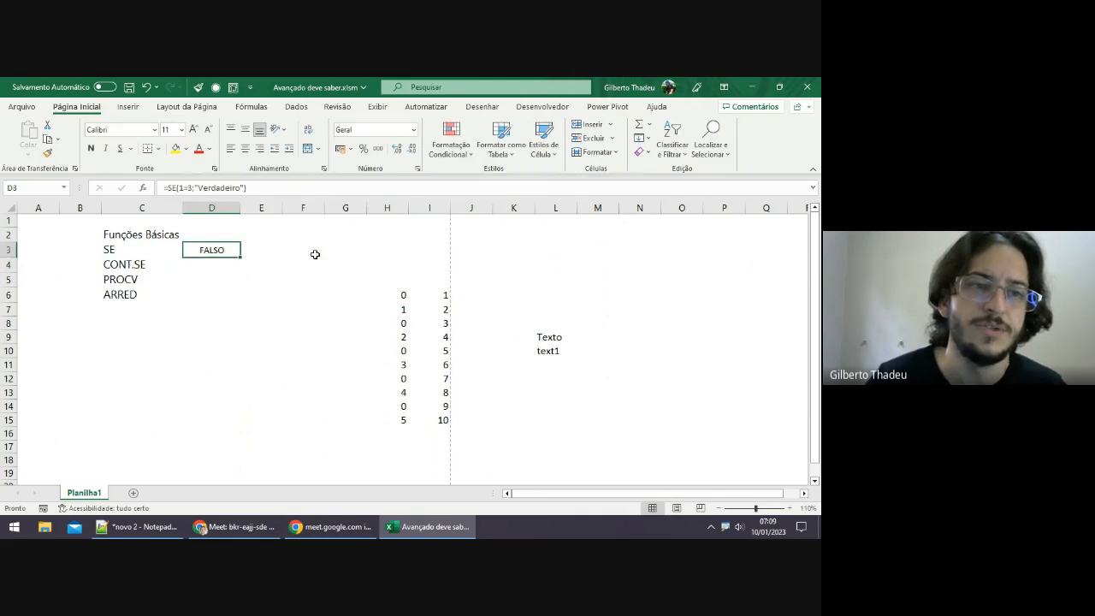
Add the text "Errado" as the value-if-false argument of the formula in D3, keeping the cell selected.
{"action": "left_click", "coordinate": [243, 187]}
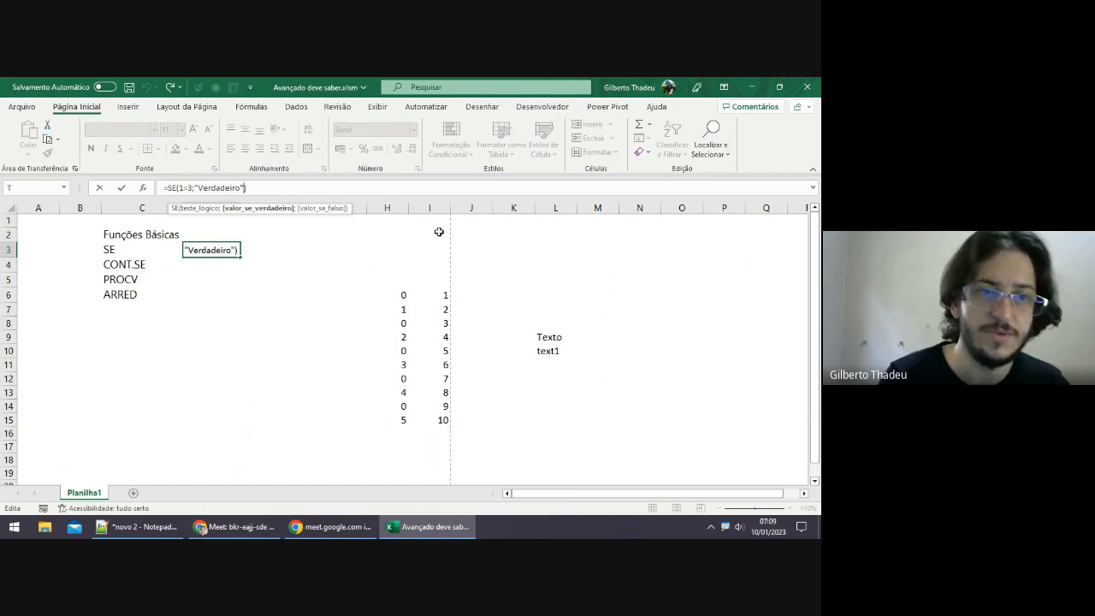
{"action": "type", "text": ";"}
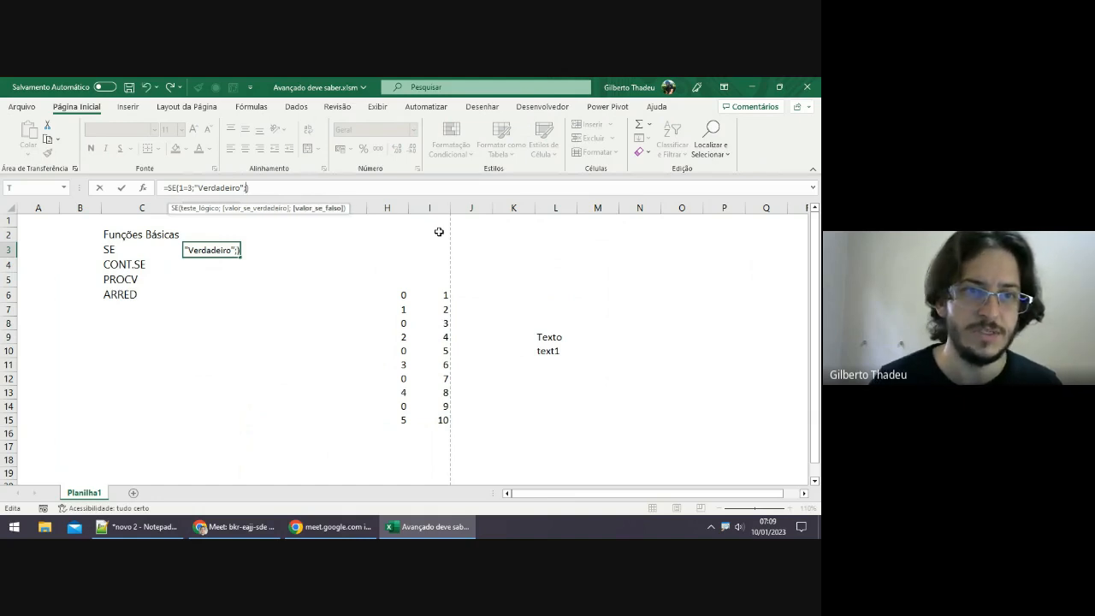
{"action": "type", "text": "\""}
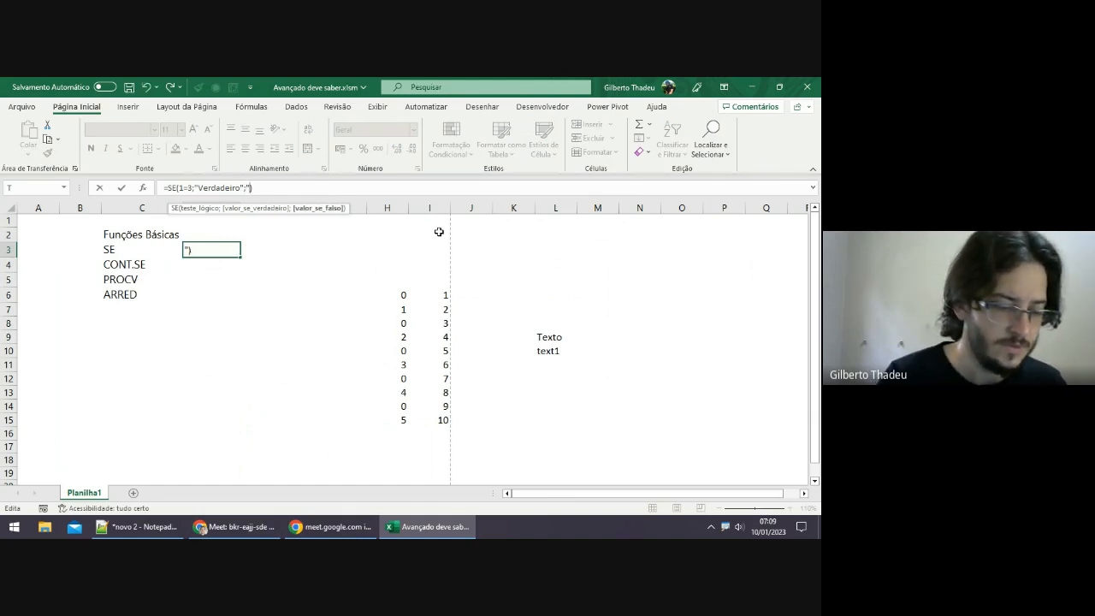
{"action": "type", "text": "Errado\""}
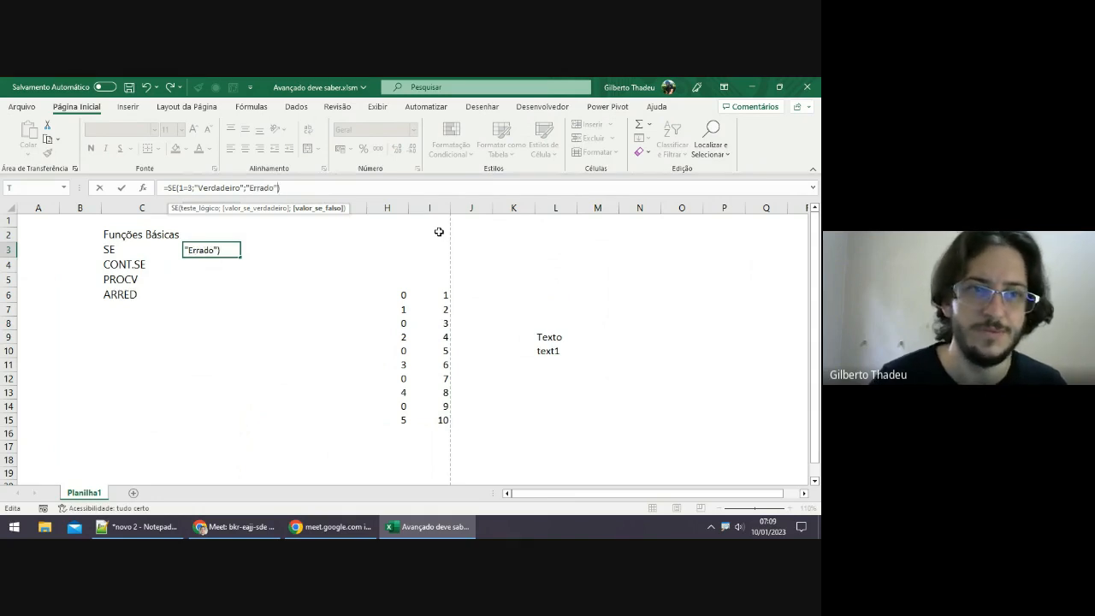
{"action": "key", "text": "ctrl+Return"}
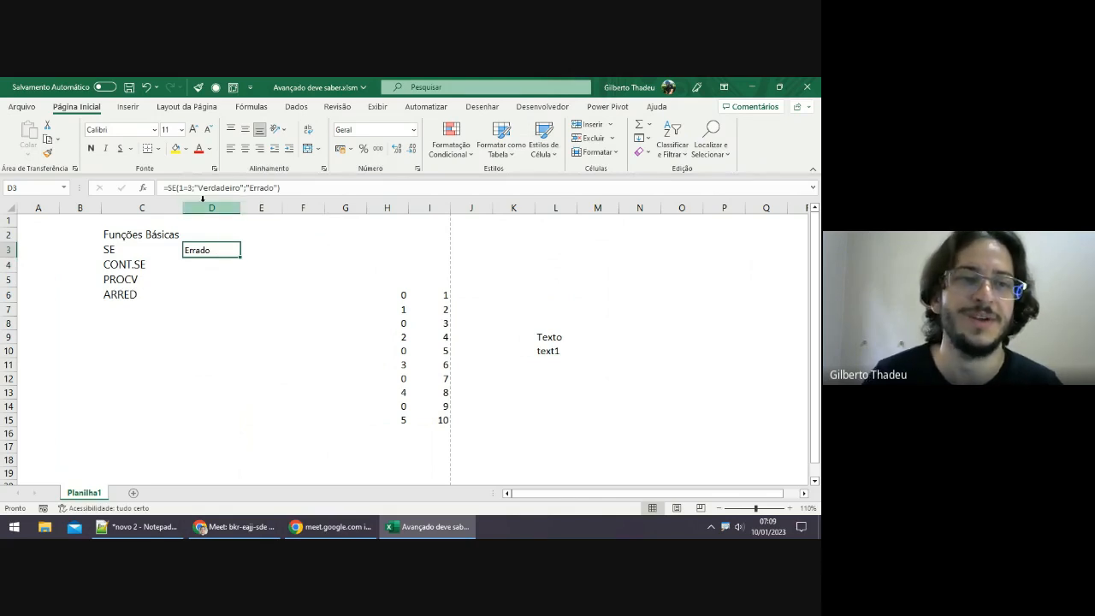
Change the logical test in D3 to 3=3, commit the formula, and reselect the cell.
{"action": "left_click", "coordinate": [181, 186]}
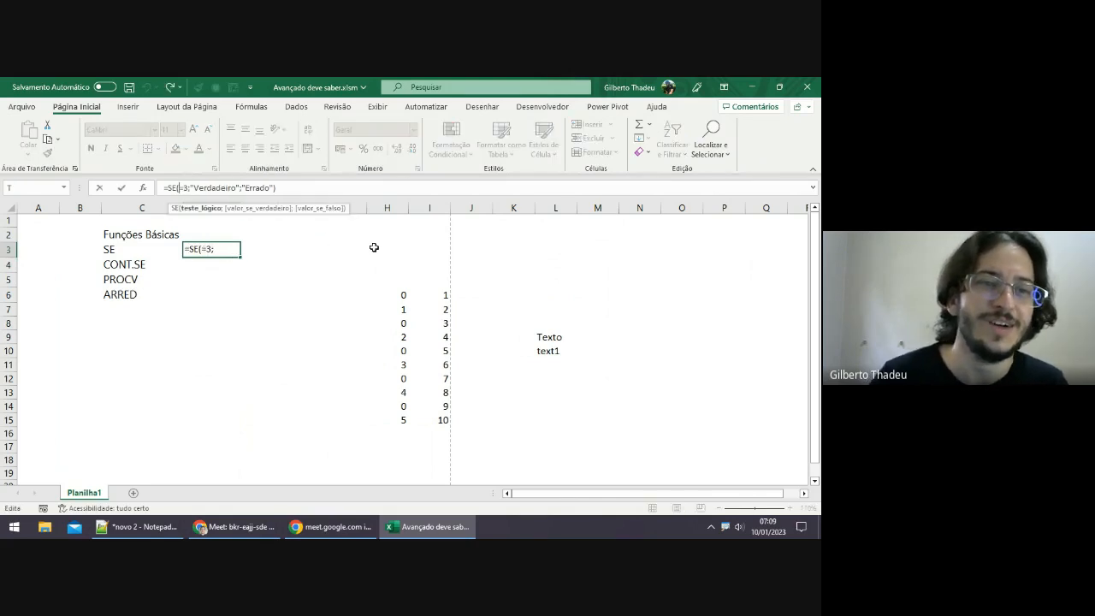
{"action": "key", "text": "Return"}
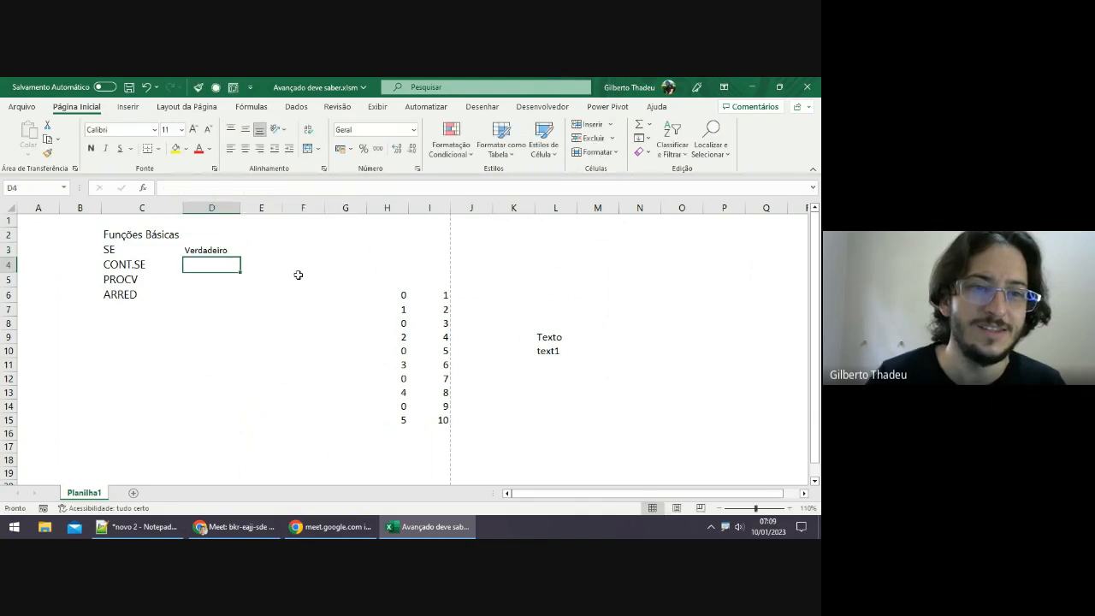
{"action": "left_click", "coordinate": [215, 249]}
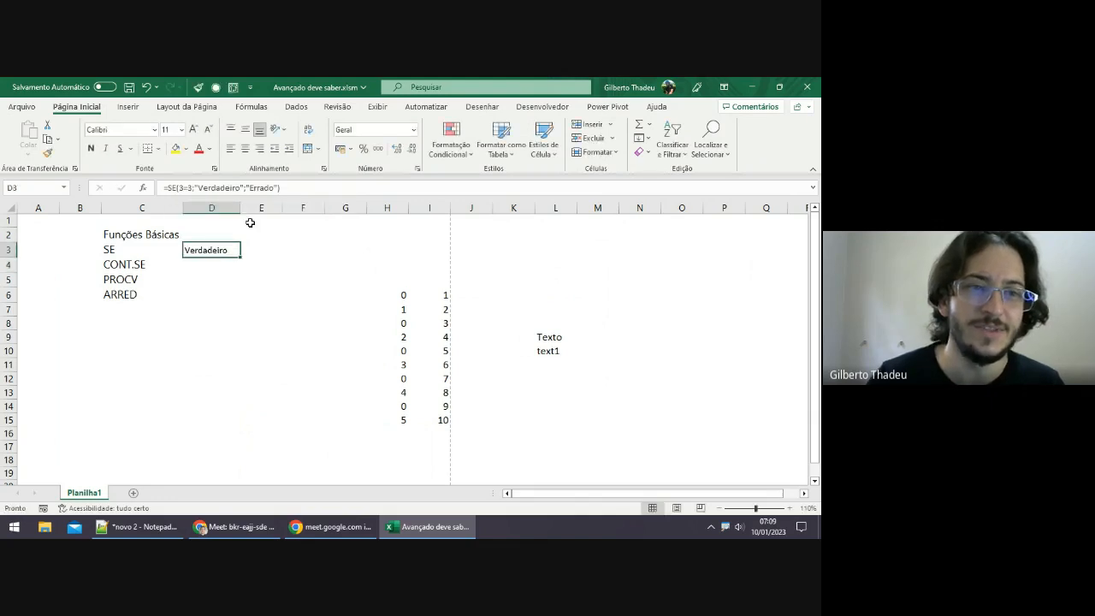
Highlight the "Verdadeiro" value, the "Errado" value and the logical test in D3's formula to review each argument.
{"action": "double_click", "coordinate": [221, 189]}
{"action": "double_click", "coordinate": [265, 187]}
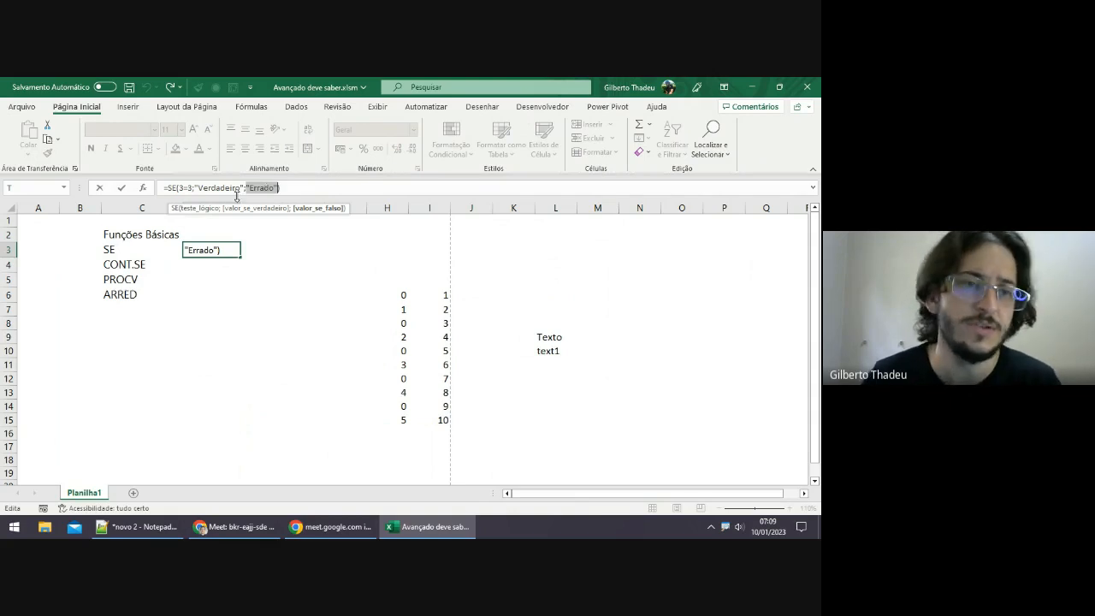
{"action": "left_click_drag", "start_coordinate": [197, 189], "coordinate": [172, 189]}
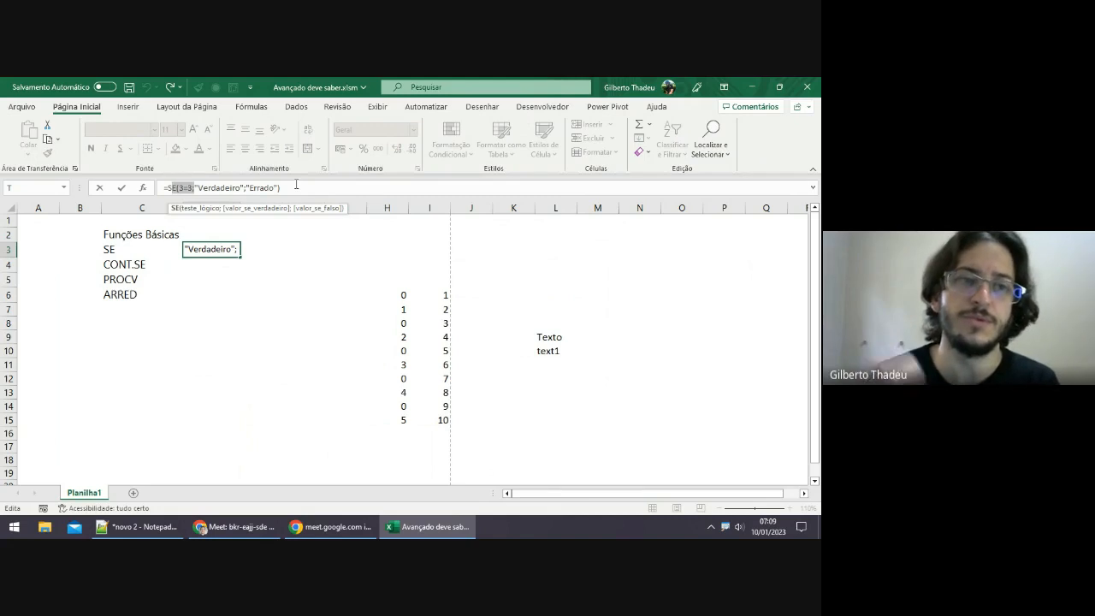
{"action": "left_click", "coordinate": [297, 185]}
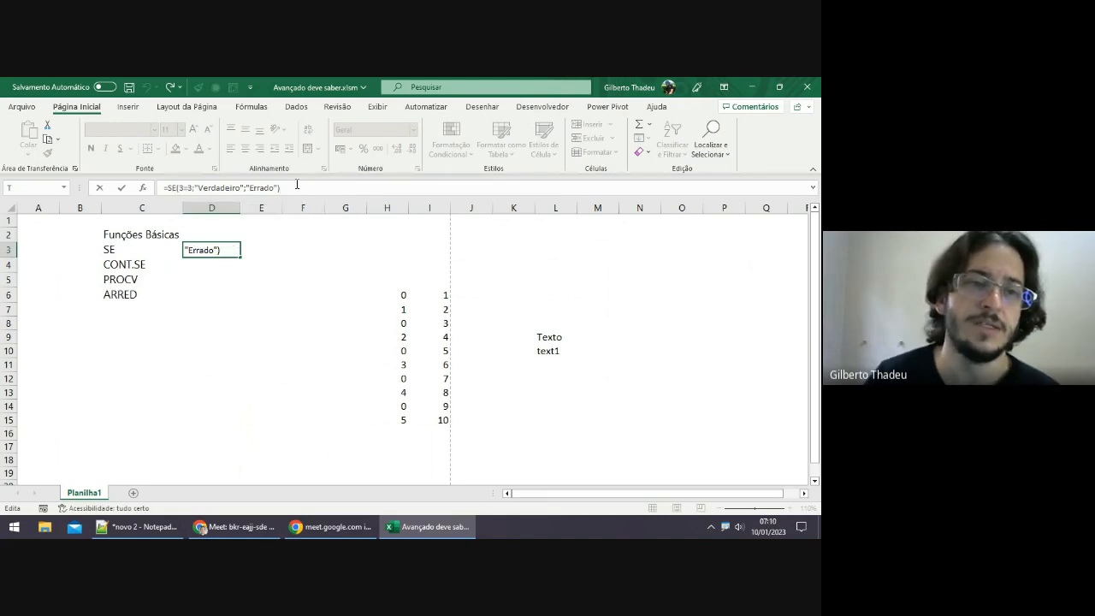
Close the edit of D3's formula and go through the function names listed under Funções Básicas, ending on the SE example.
{"action": "key", "text": "Return"}
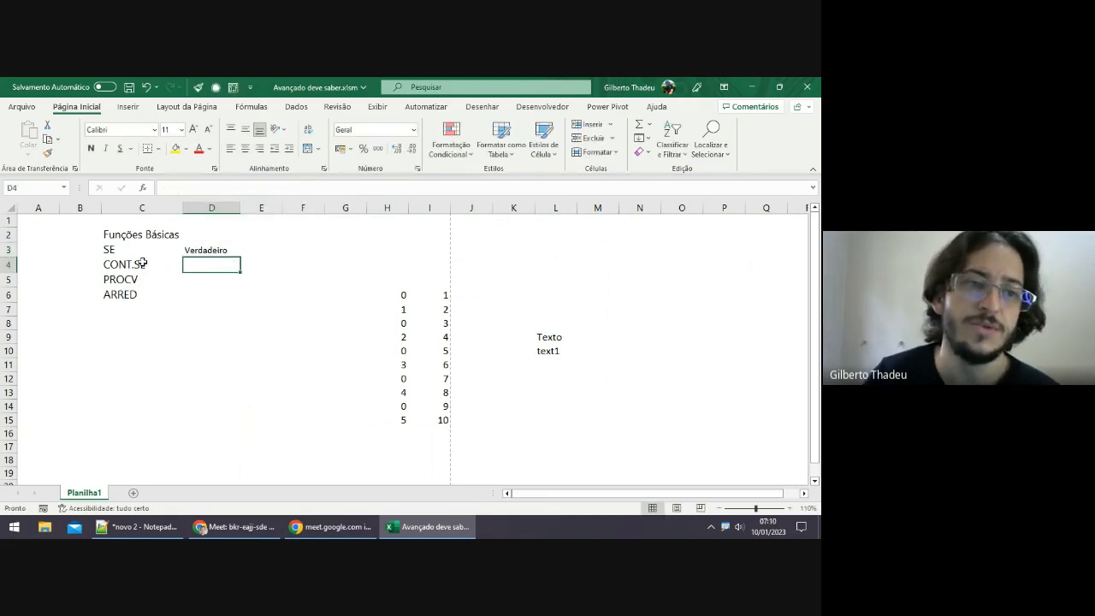
{"action": "left_click", "coordinate": [143, 261]}
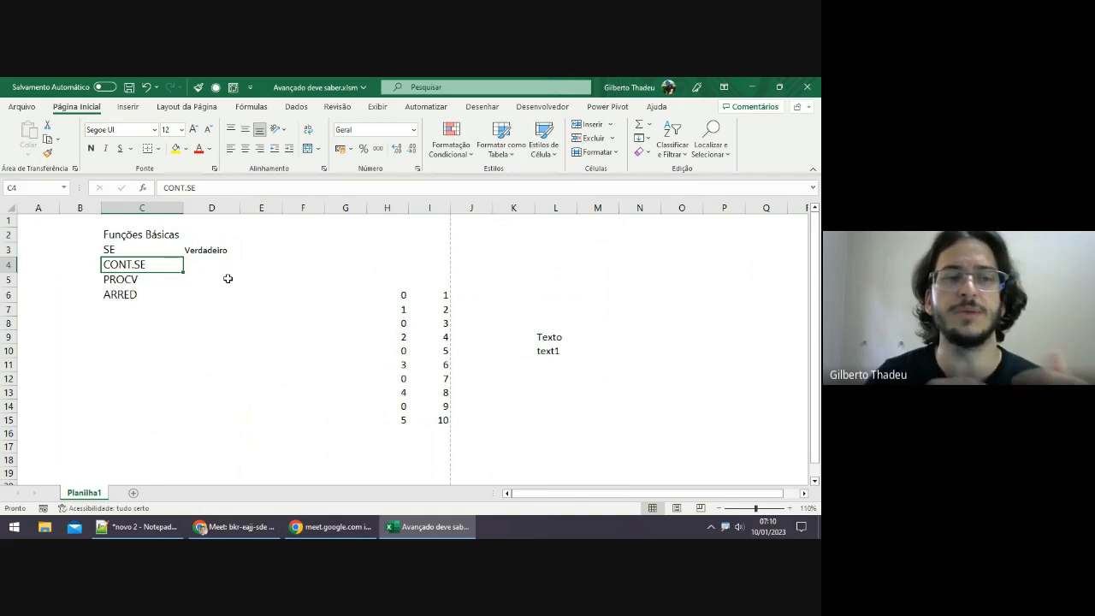
{"action": "key", "text": "Down"}
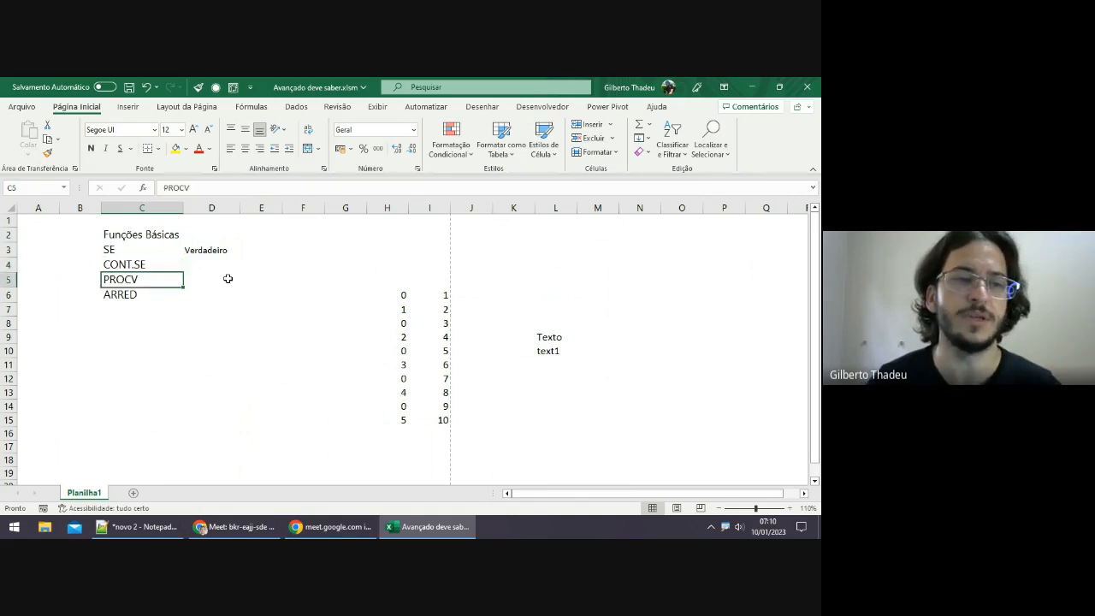
{"action": "key", "text": "Down"}
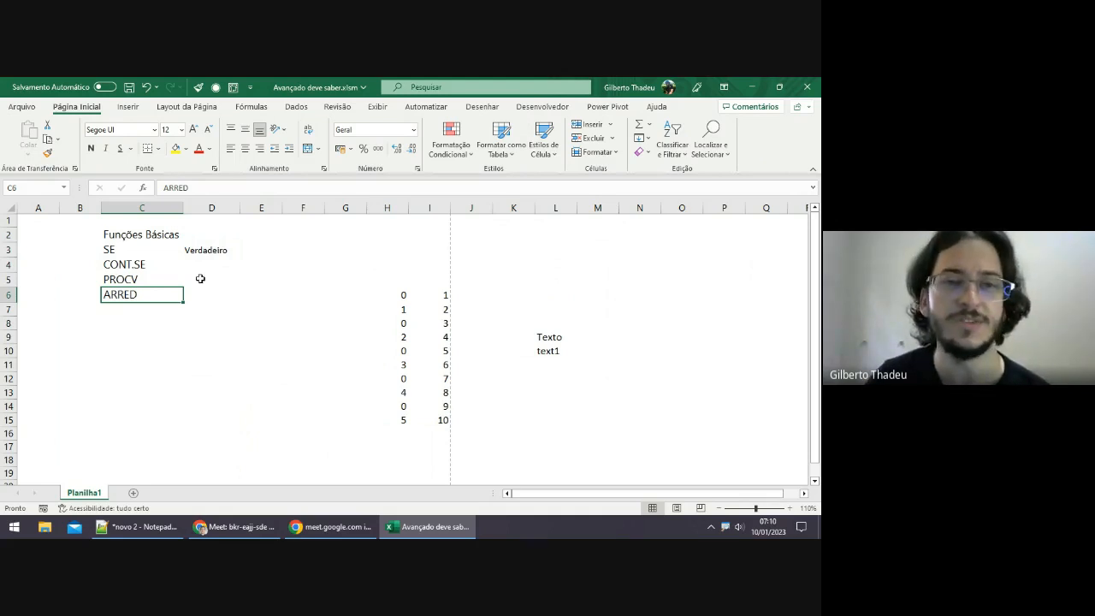
{"action": "left_click", "coordinate": [154, 235]}
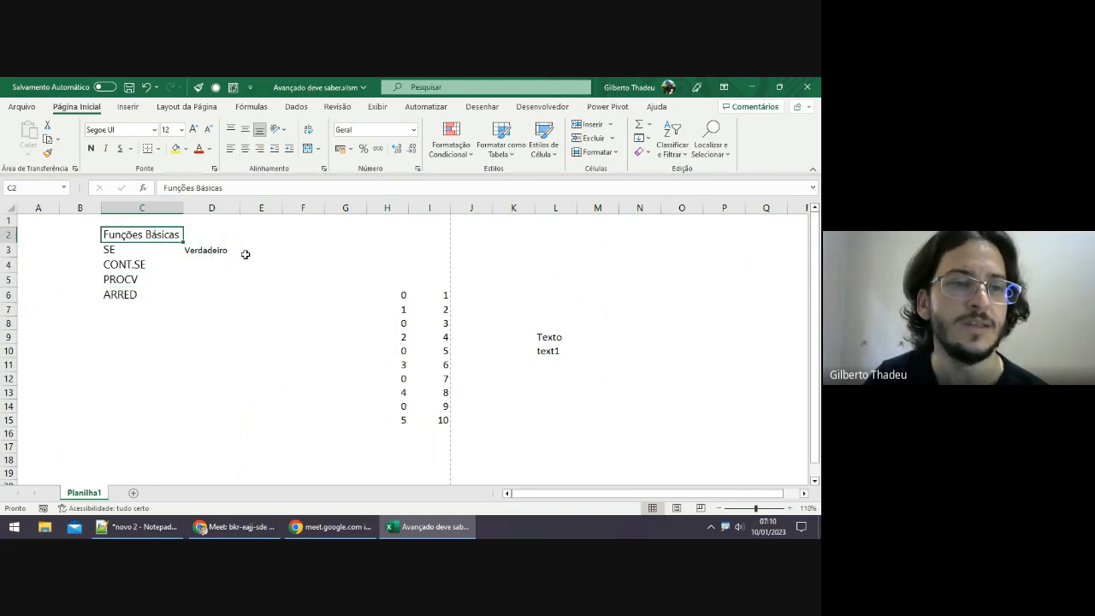
{"action": "left_click", "coordinate": [162, 290]}
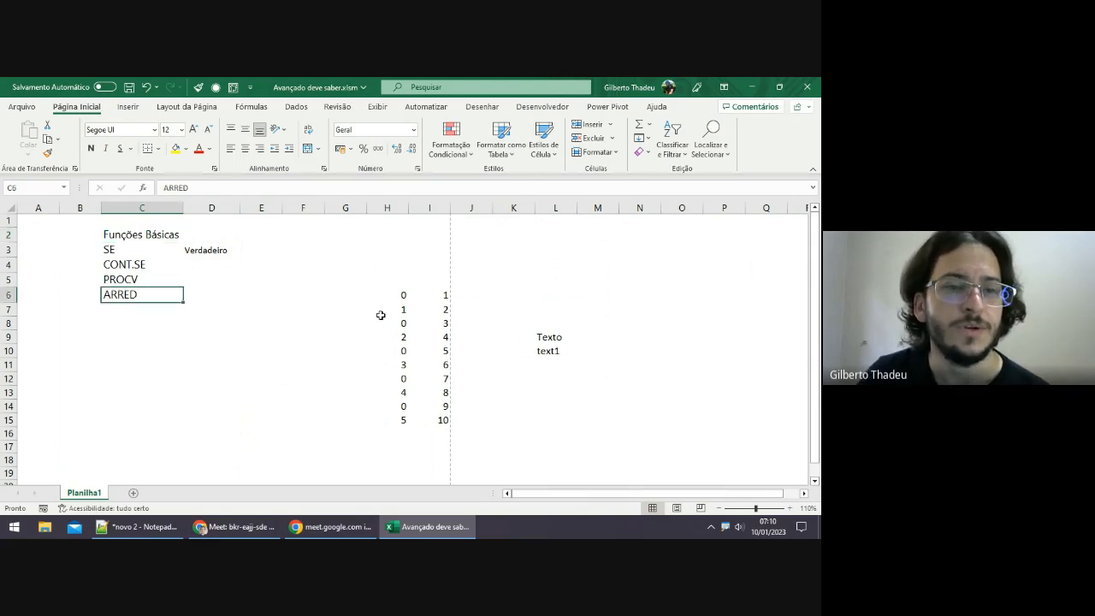
{"action": "left_click", "coordinate": [138, 281]}
{"action": "left_click", "coordinate": [142, 265]}
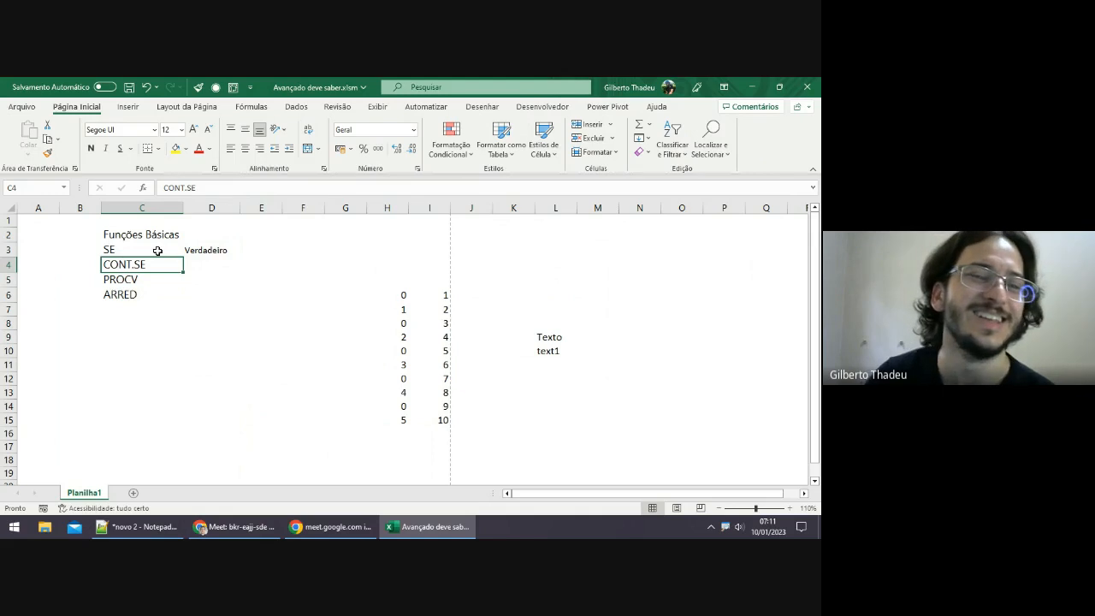
{"action": "left_click", "coordinate": [158, 251]}
{"action": "left_click", "coordinate": [231, 249]}
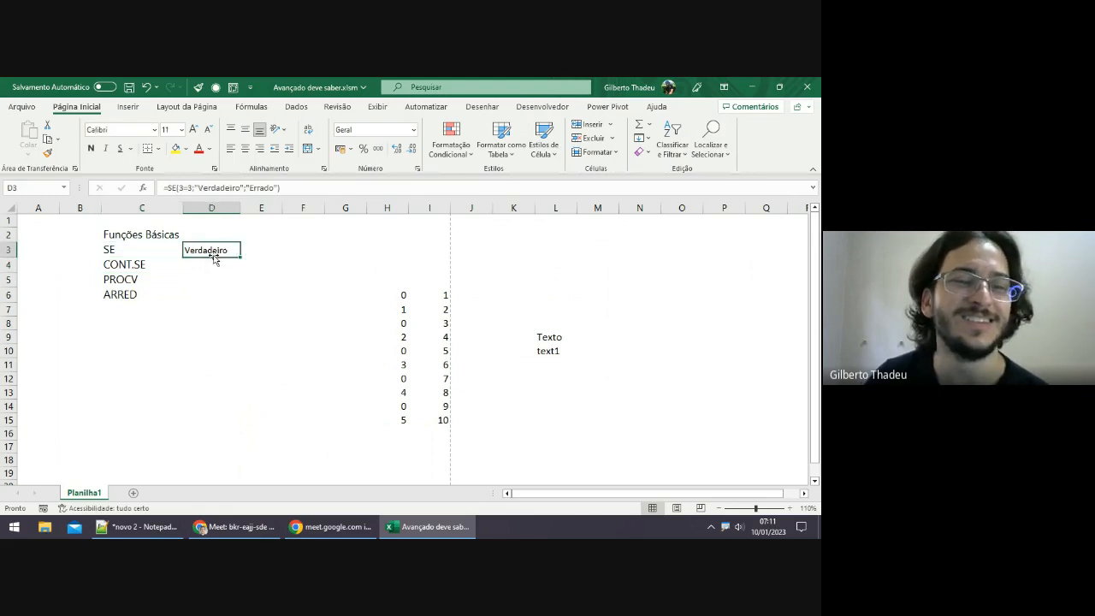
Review the CONT.SE, PROCV and ARRED entries in C4:C6 as the remaining basic functions.
{"action": "left_click", "coordinate": [135, 234]}
{"action": "left_click", "coordinate": [130, 253]}
{"action": "left_click", "coordinate": [130, 266]}
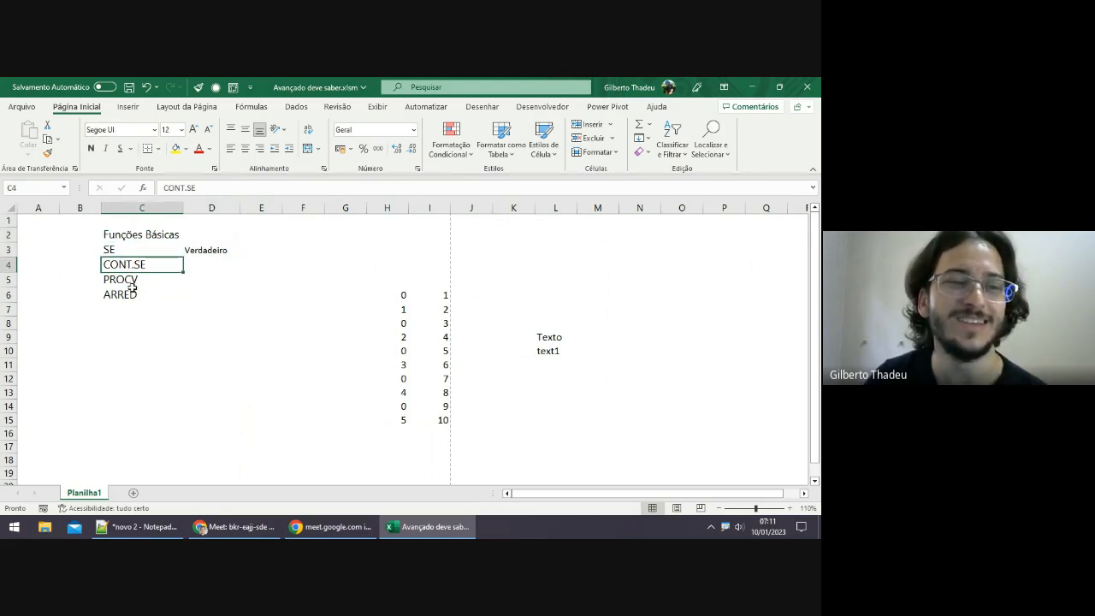
{"action": "left_click", "coordinate": [133, 291]}
{"action": "left_click", "coordinate": [132, 279]}
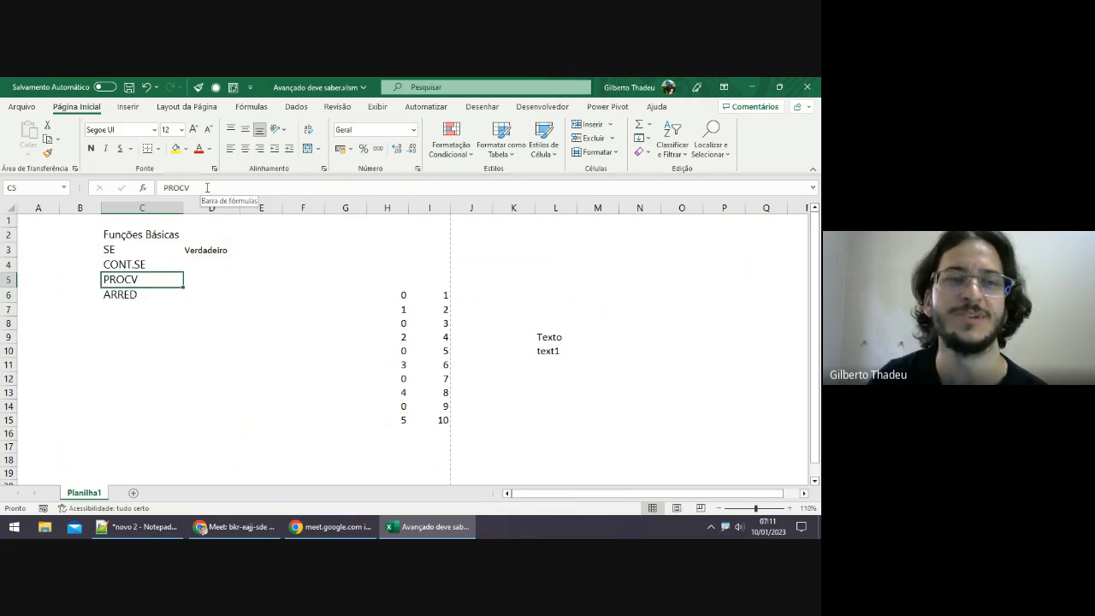
{"action": "left_click", "coordinate": [188, 290]}
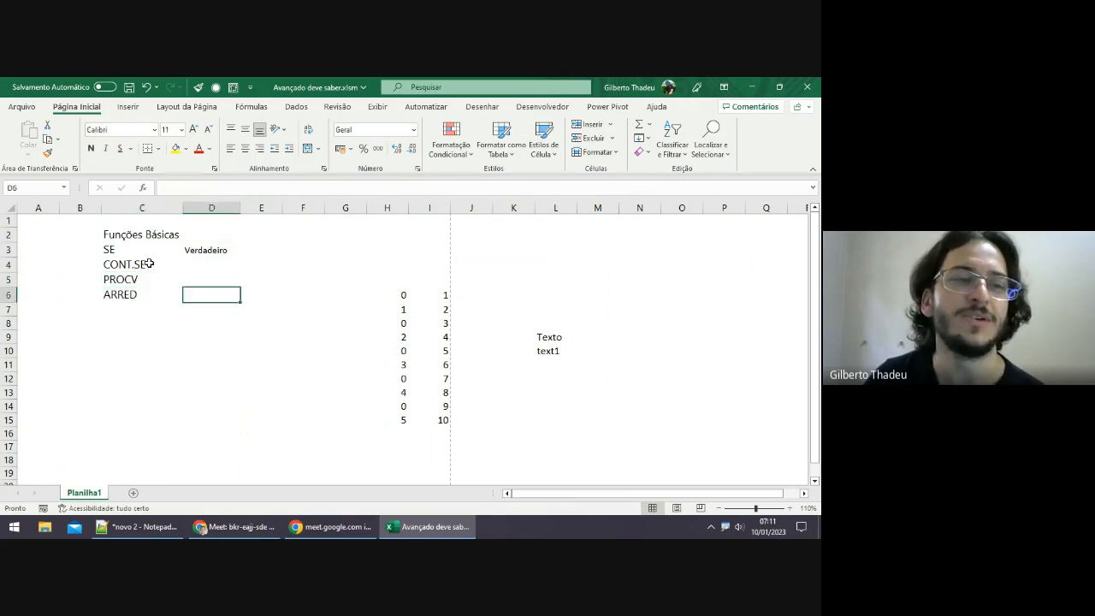
{"action": "left_click", "coordinate": [147, 264]}
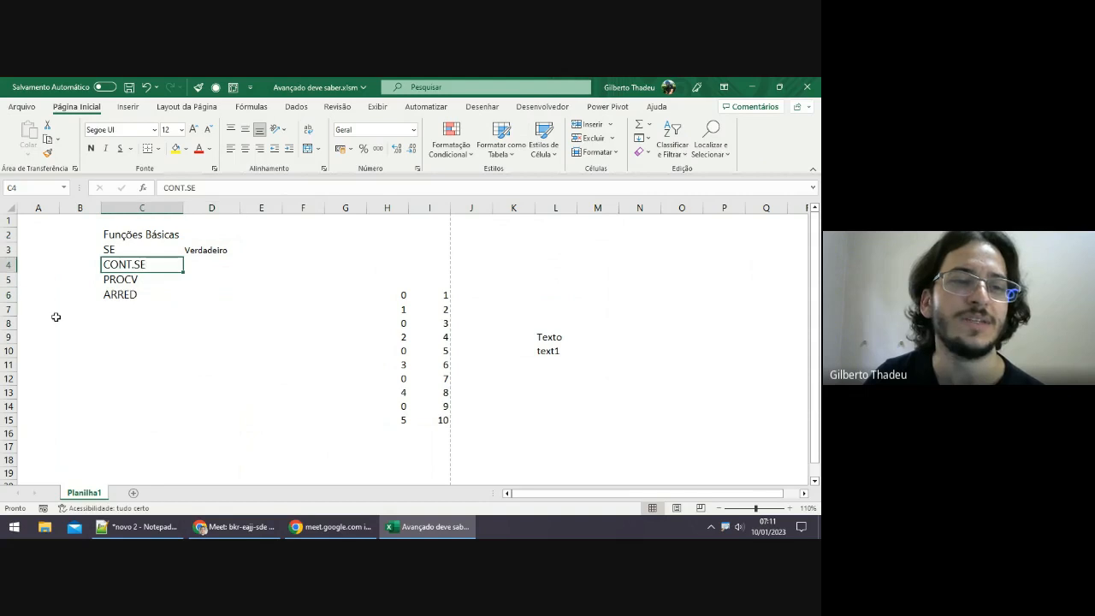
{"action": "left_click", "coordinate": [158, 282]}
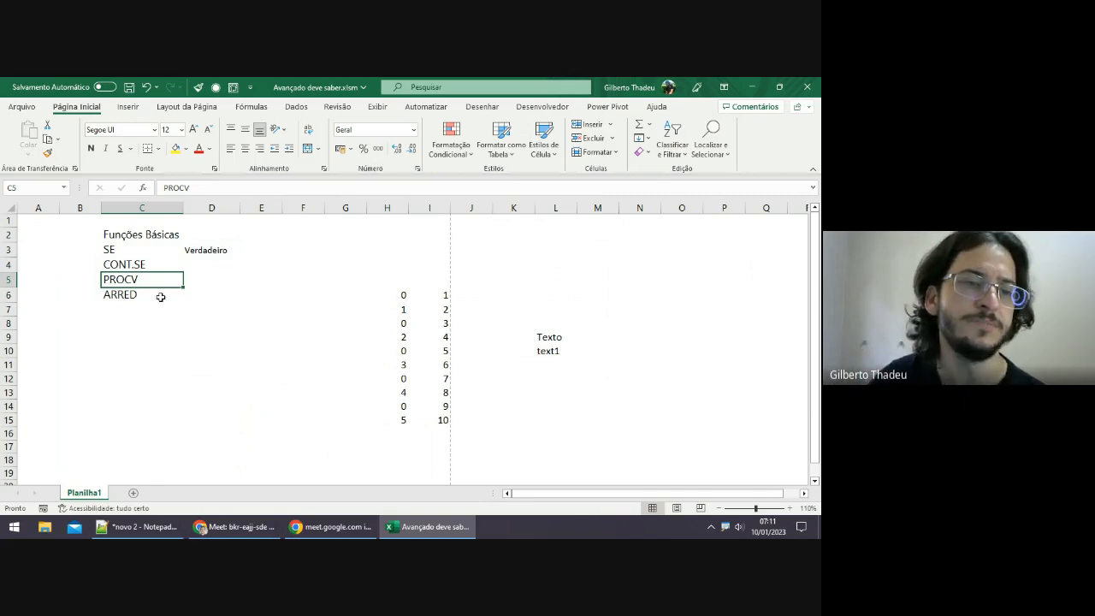
{"action": "left_click", "coordinate": [154, 297]}
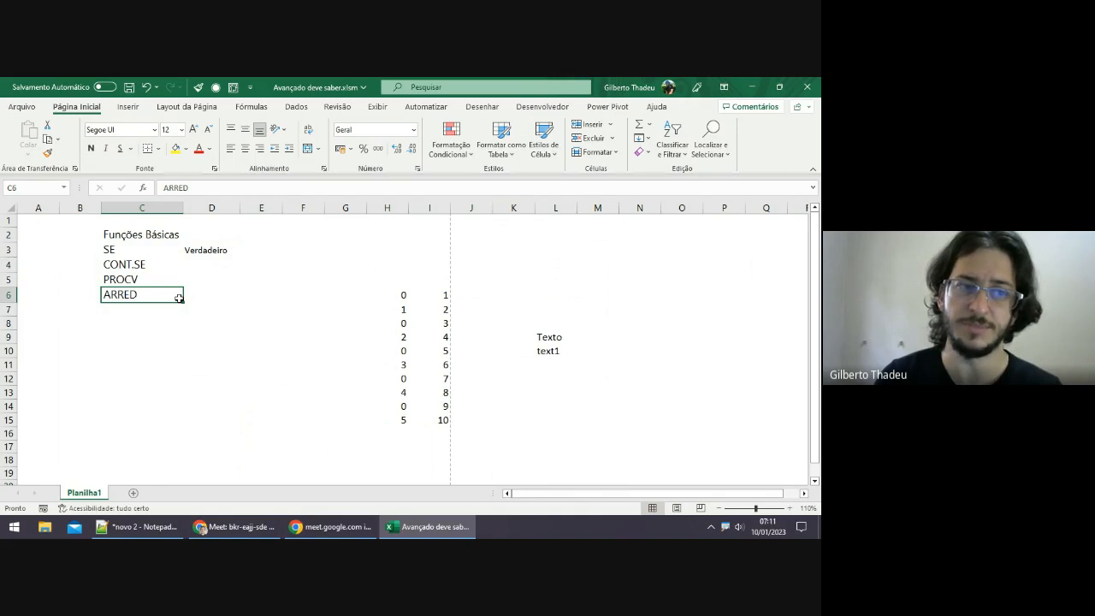
{"action": "left_click", "coordinate": [143, 282]}
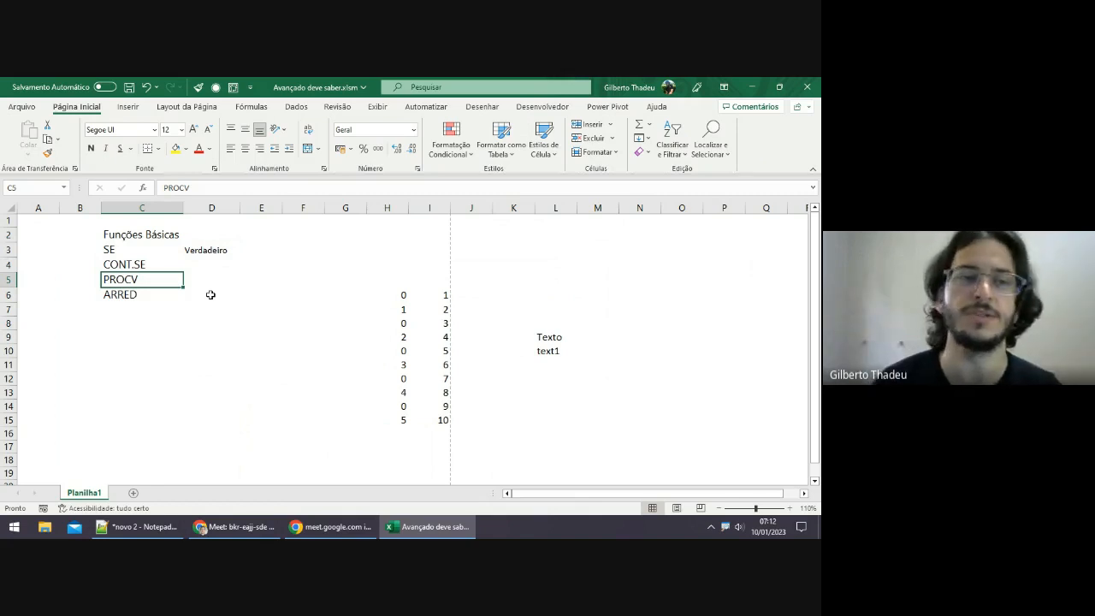
{"action": "left_click", "coordinate": [156, 264]}
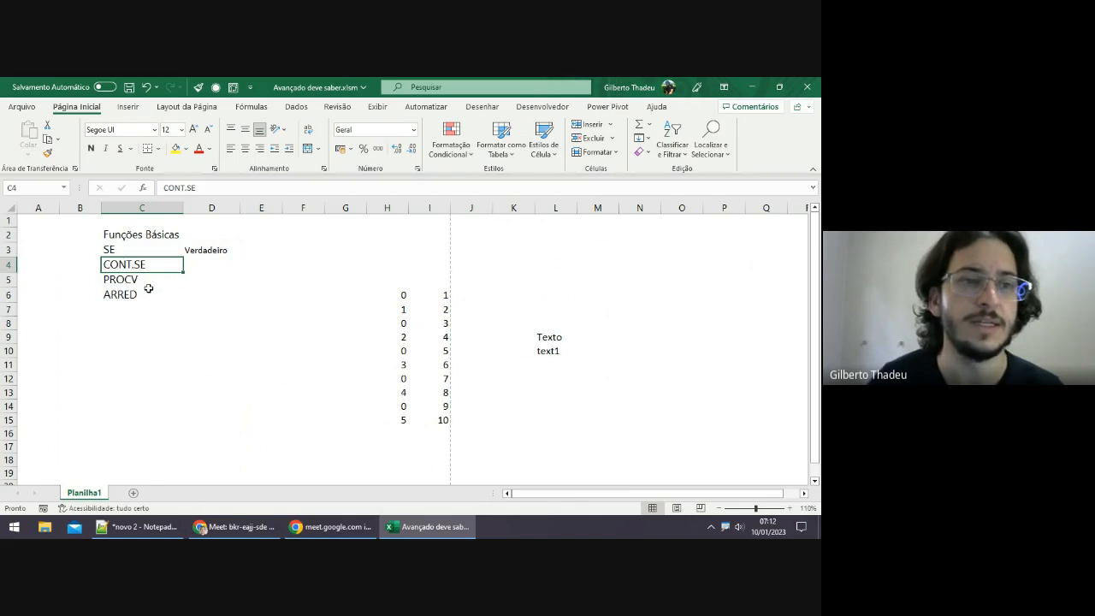
{"action": "left_click", "coordinate": [149, 286]}
{"action": "left_click", "coordinate": [151, 294]}
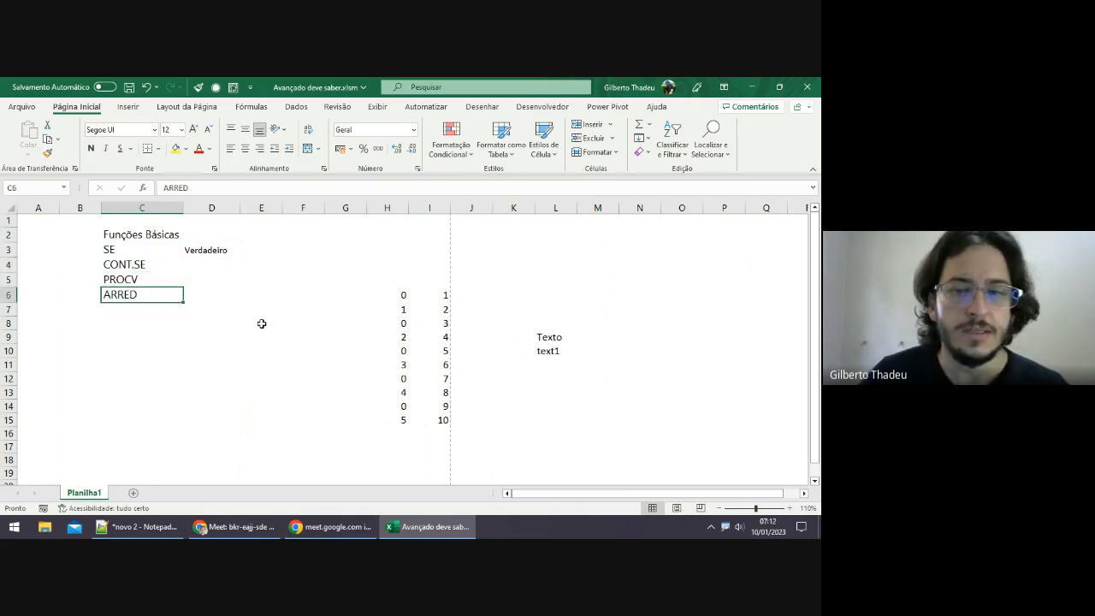
{"action": "left_click", "coordinate": [149, 275]}
{"action": "left_click", "coordinate": [153, 265]}
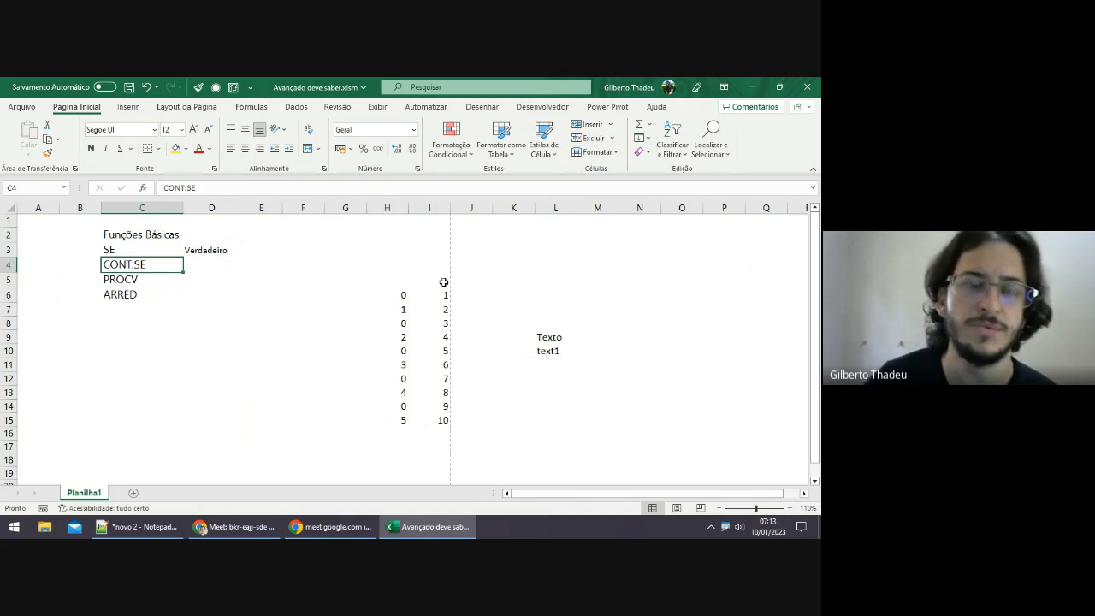
Examine the AutoSum function options alongside the SE, CONT.SE, PROCV and ARRED entries in C3:C6.
{"action": "left_click", "coordinate": [651, 126]}
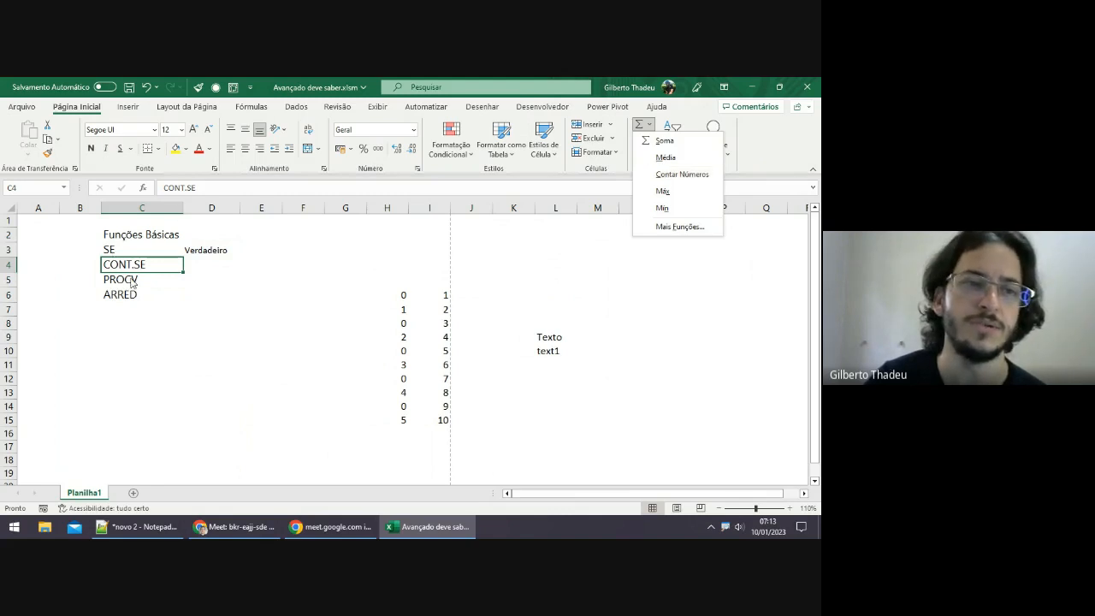
{"action": "left_click", "coordinate": [171, 282]}
{"action": "left_click", "coordinate": [161, 279]}
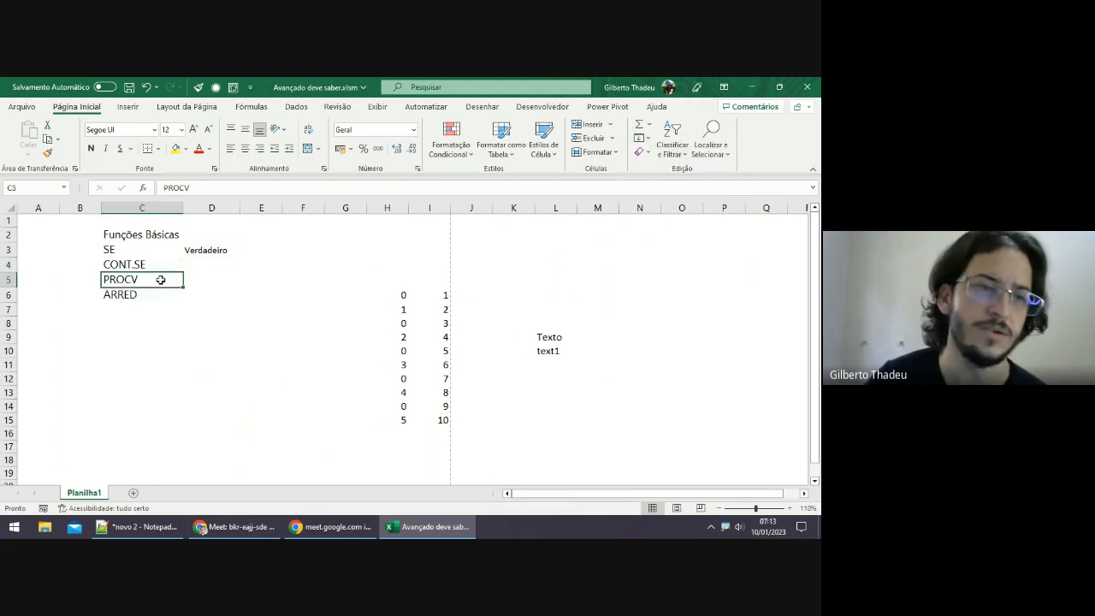
{"action": "left_click", "coordinate": [159, 294]}
{"action": "left_click", "coordinate": [223, 299]}
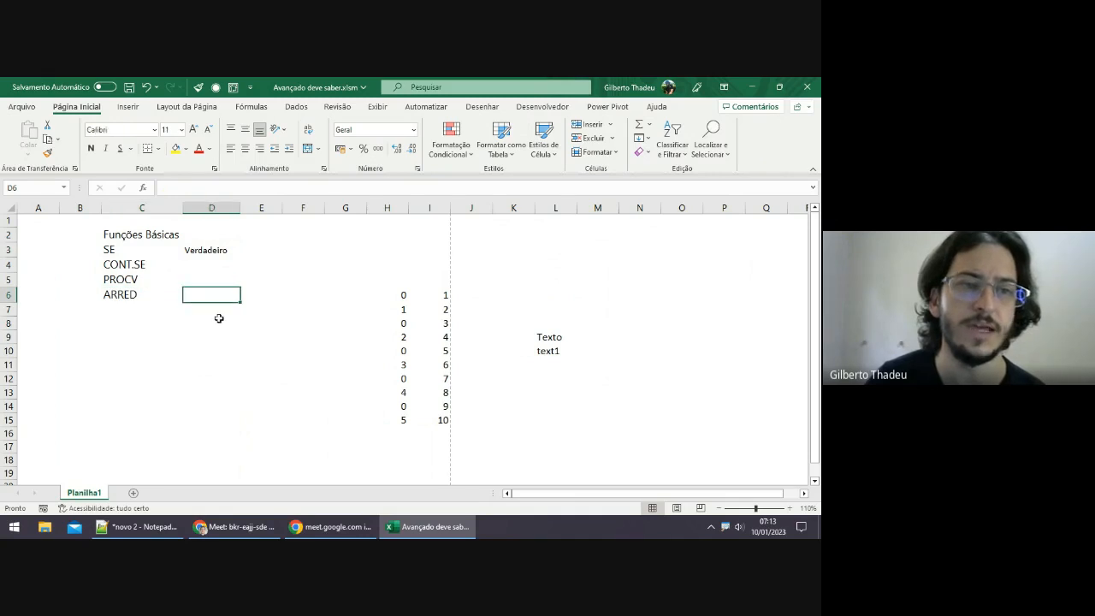
{"action": "left_click_drag", "start_coordinate": [135, 249], "coordinate": [132, 295]}
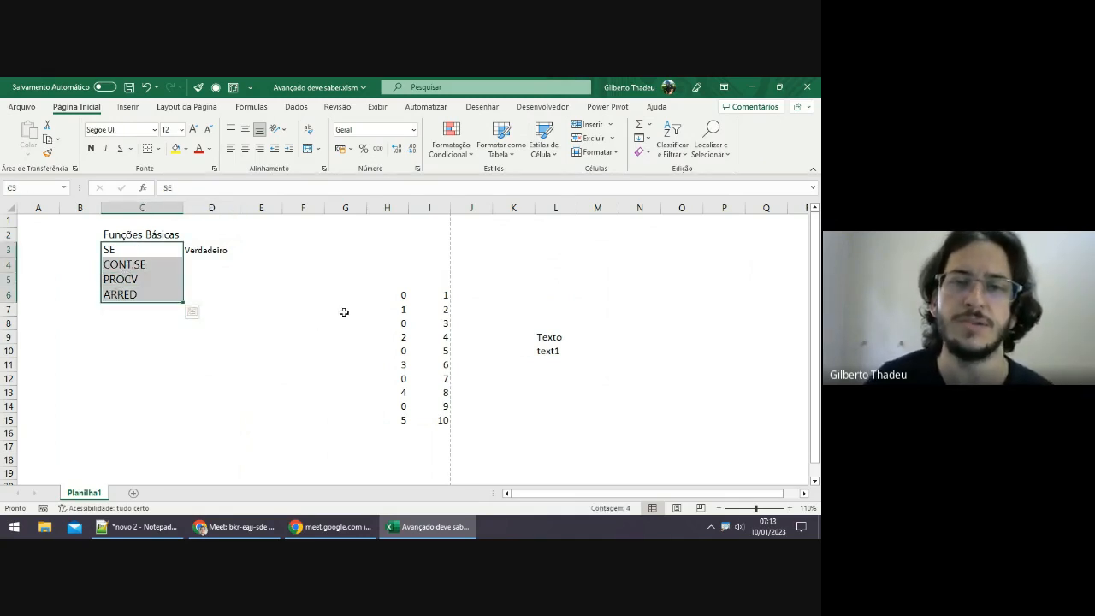
{"action": "left_click", "coordinate": [648, 128]}
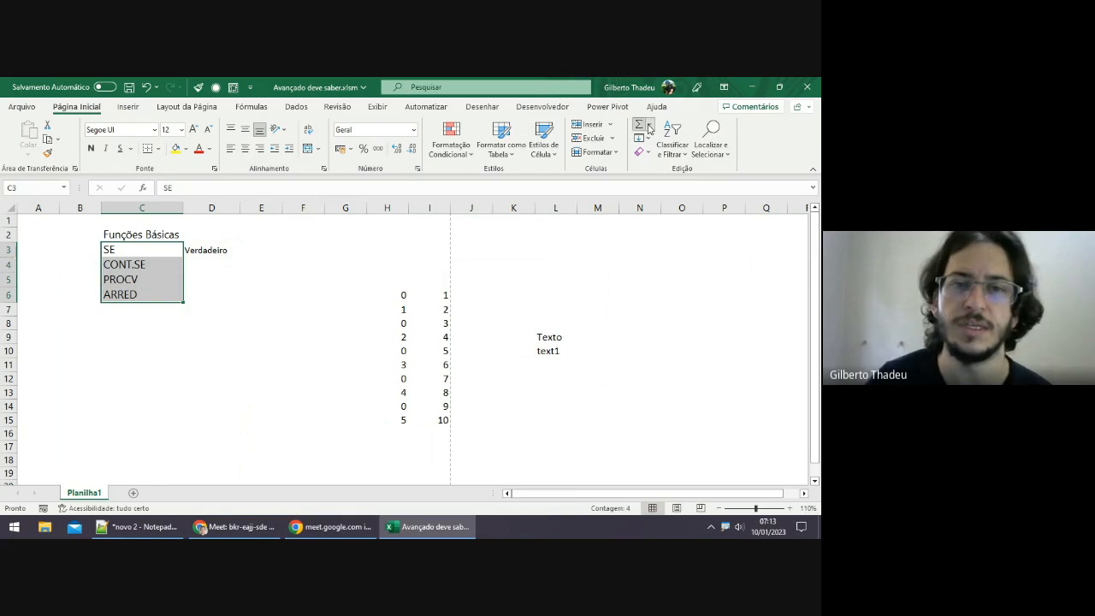
{"action": "left_click", "coordinate": [159, 283]}
{"action": "left_click", "coordinate": [157, 279]}
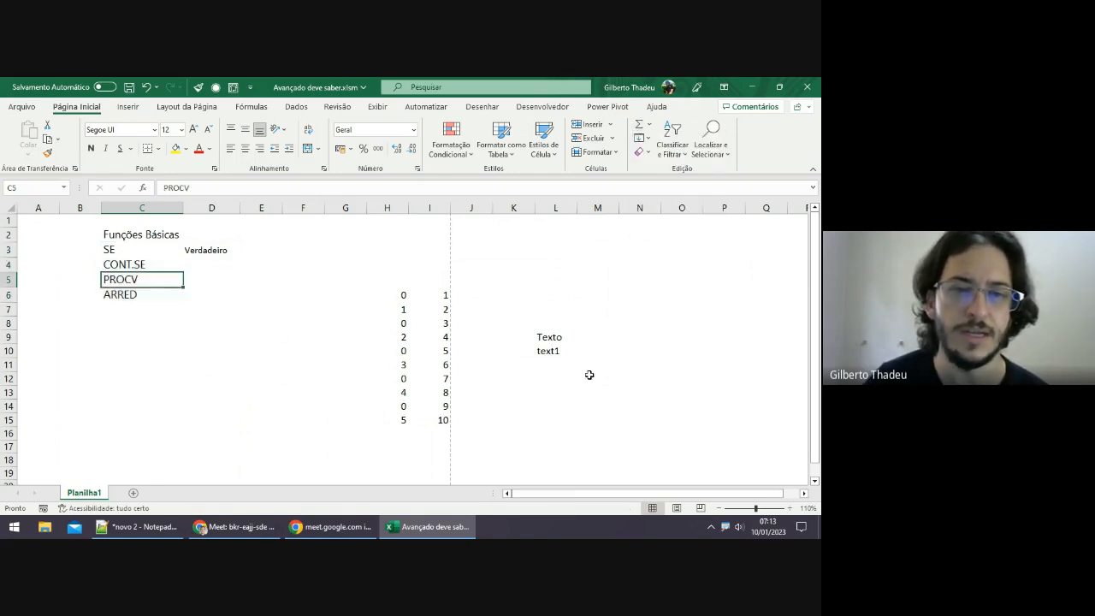
Select the sample text cells L9 and L10, move to empty cell G1, and switch to the Google Meet window.
{"action": "left_click", "coordinate": [558, 339]}
{"action": "left_click", "coordinate": [548, 351]}
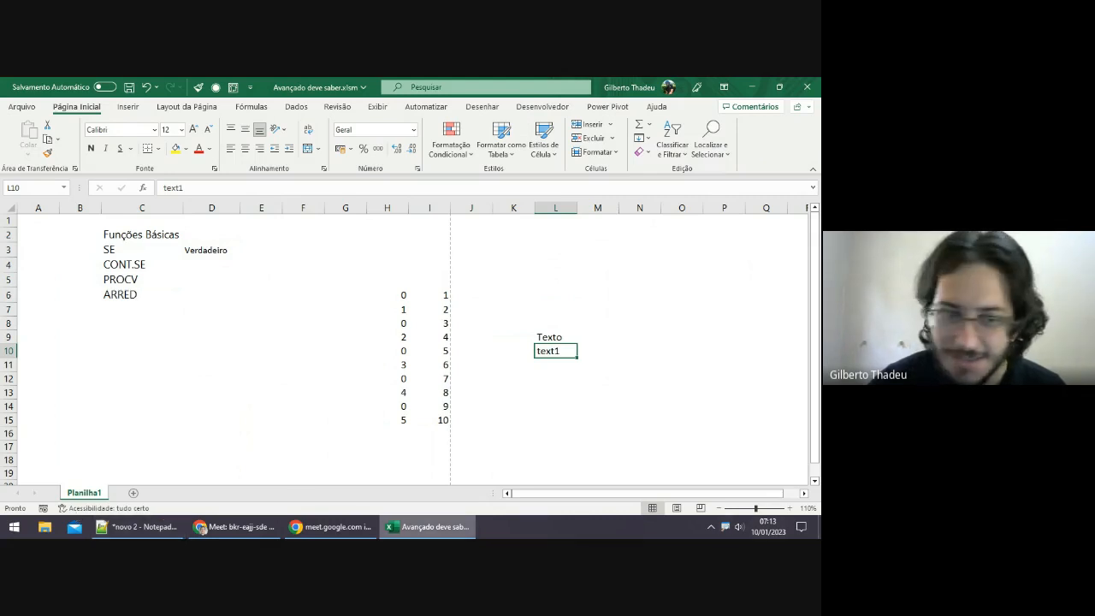
{"action": "left_click", "coordinate": [346, 220]}
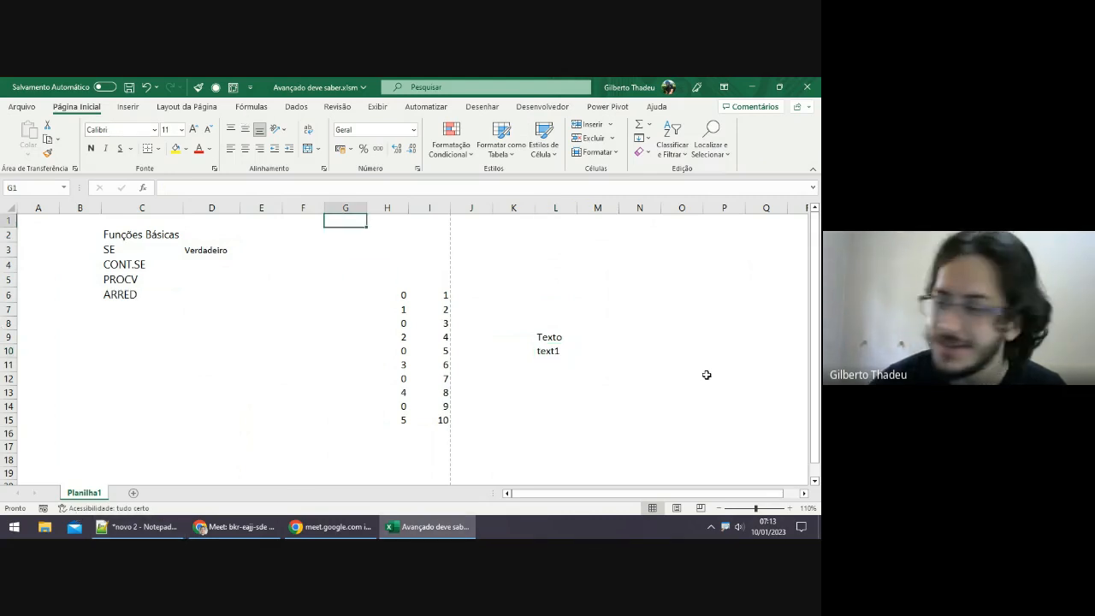
{"action": "key", "text": "alt+Tab"}
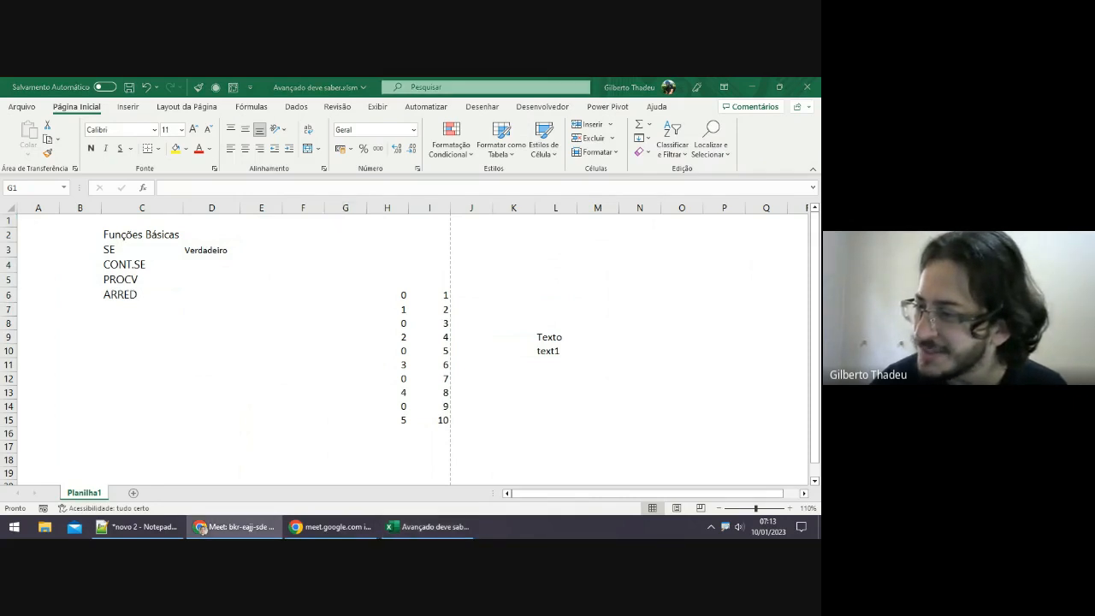
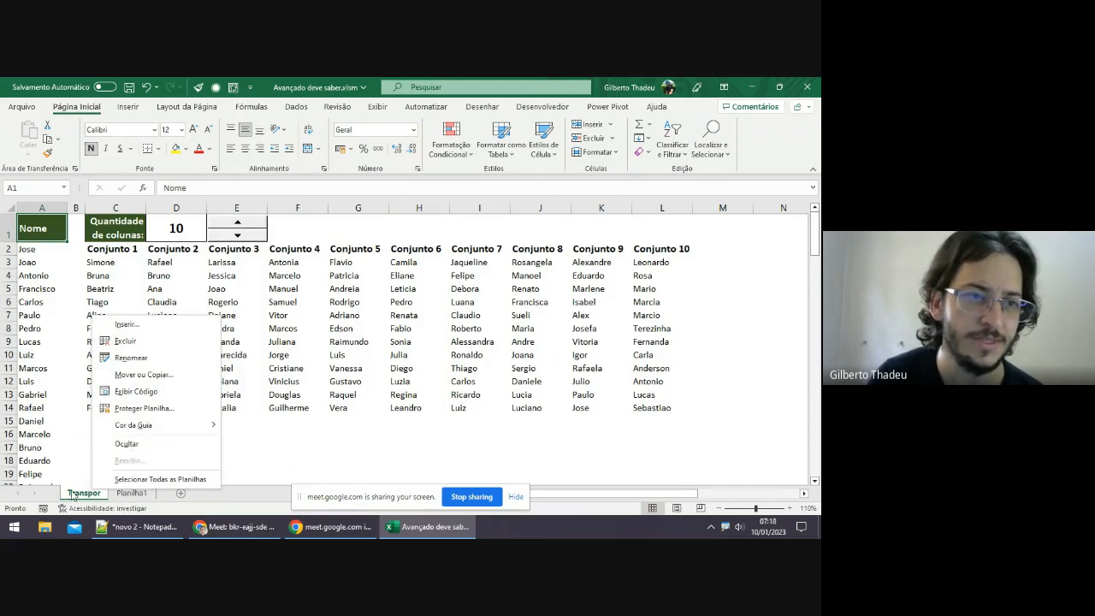
Dismiss the sheet's context menu and examine the entries of the Nome column on the Transpor sheet.
{"action": "left_click", "coordinate": [70, 424]}
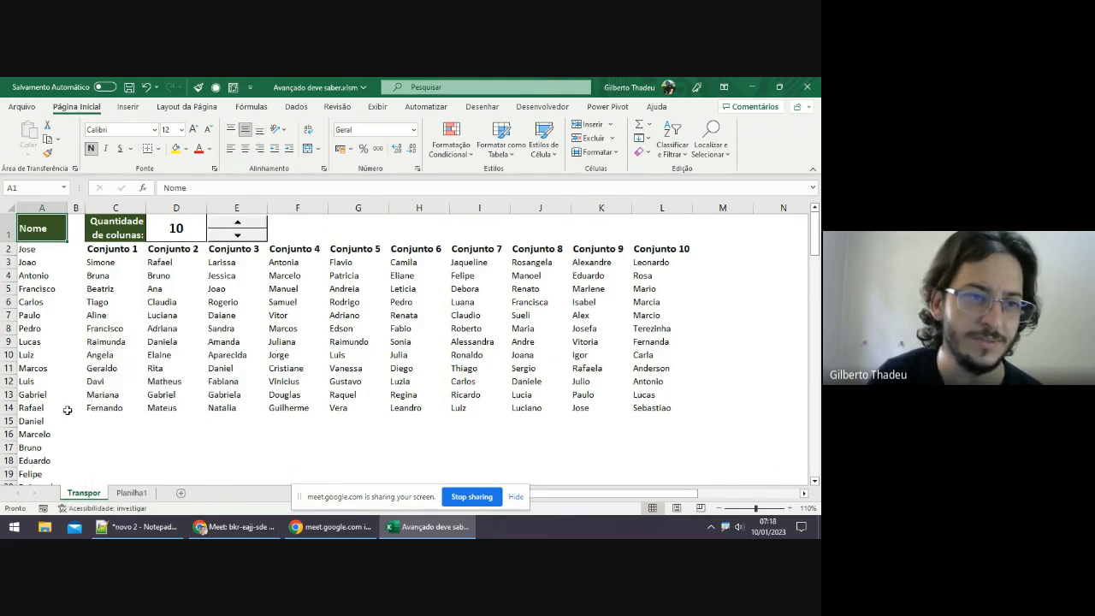
{"action": "left_click", "coordinate": [71, 409]}
{"action": "left_click_drag", "start_coordinate": [41, 249], "coordinate": [26, 351]}
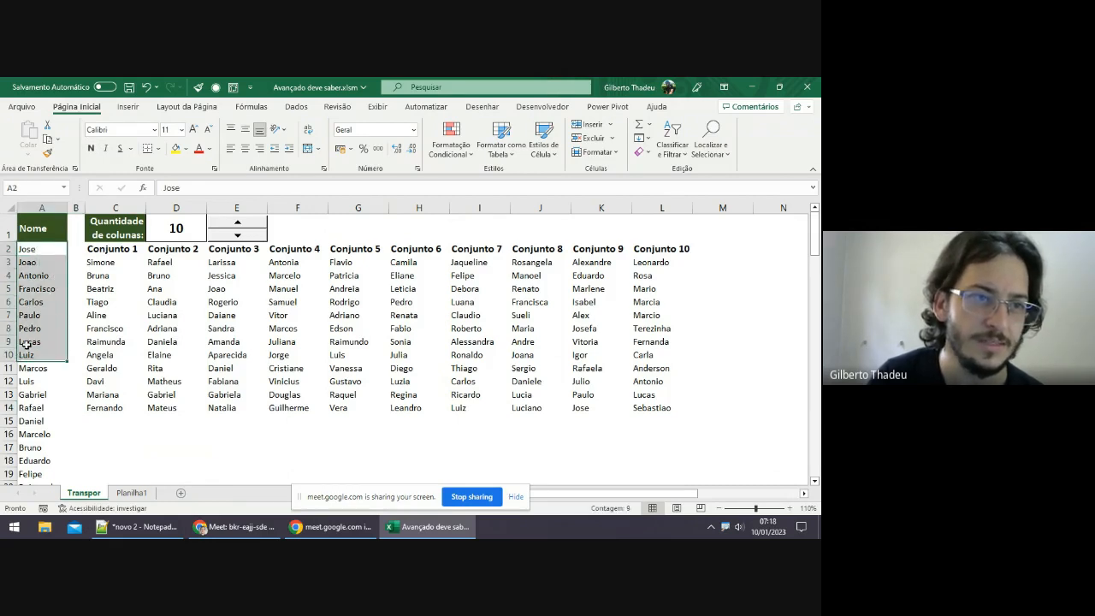
{"action": "left_click", "coordinate": [47, 276]}
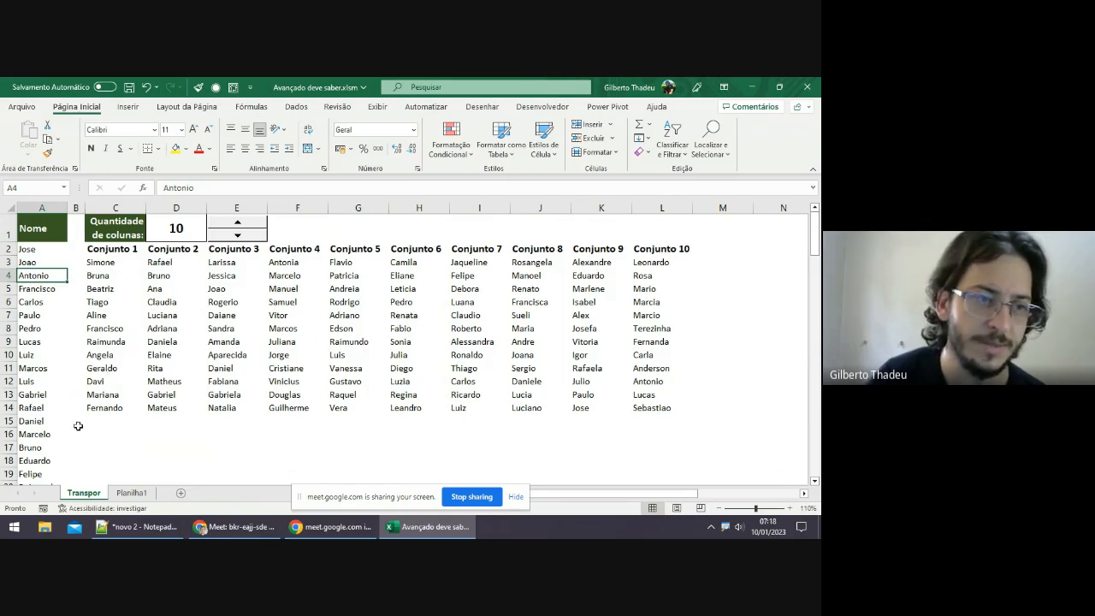
{"action": "left_click", "coordinate": [46, 448]}
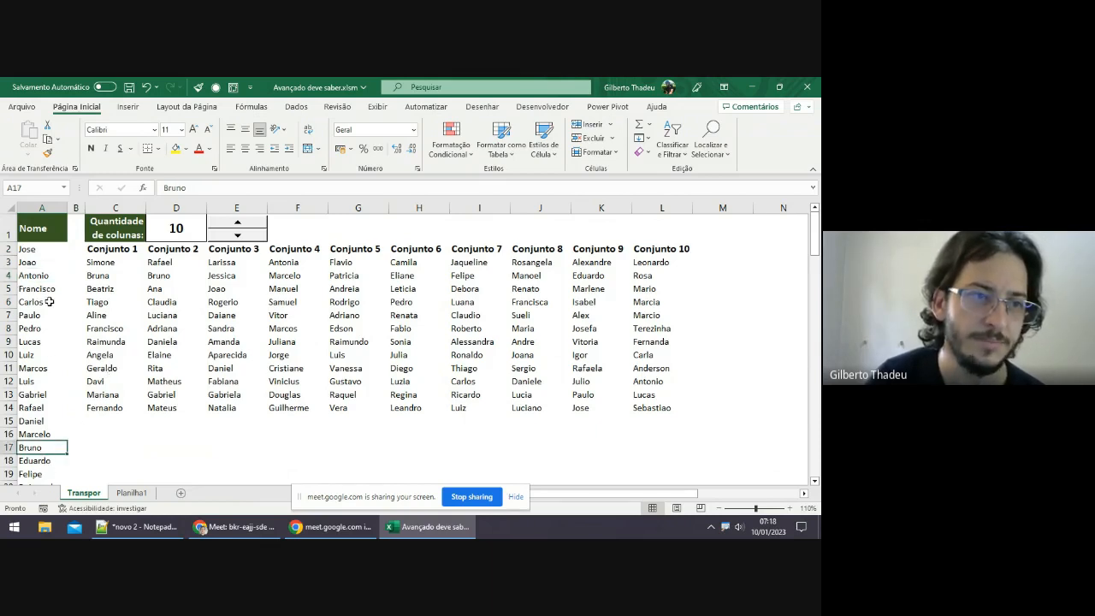
{"action": "left_click", "coordinate": [48, 264]}
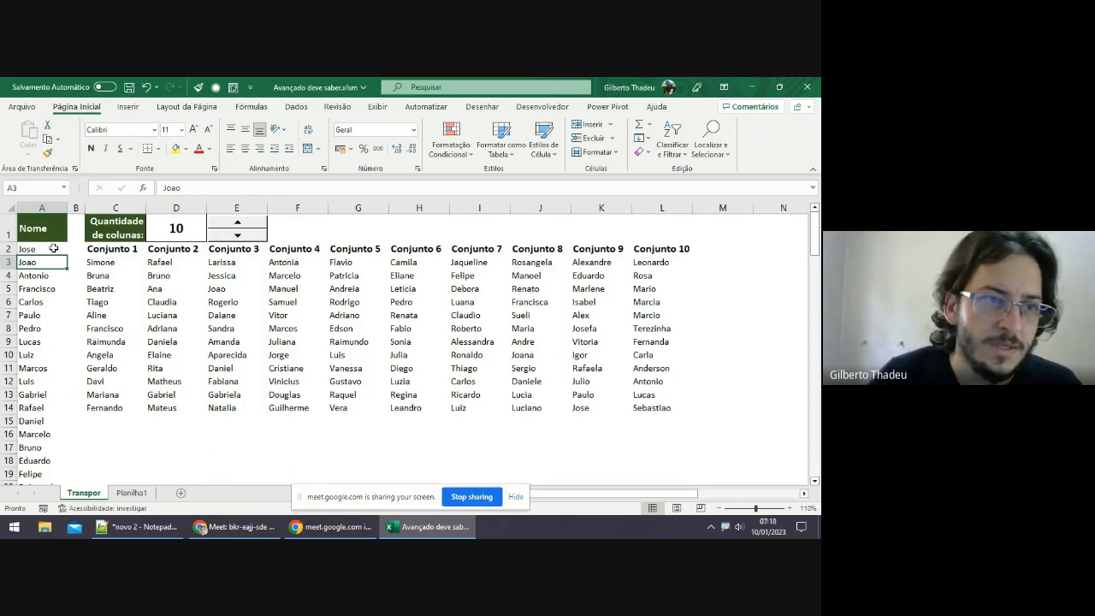
{"action": "left_click", "coordinate": [49, 289]}
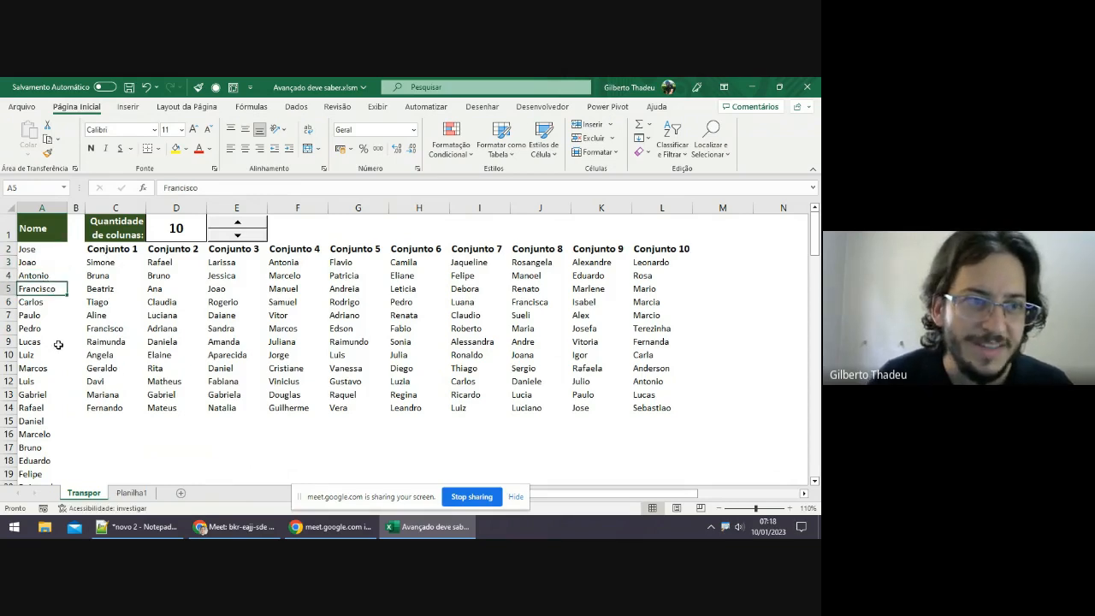
{"action": "left_click", "coordinate": [57, 251]}
{"action": "left_click", "coordinate": [50, 288]}
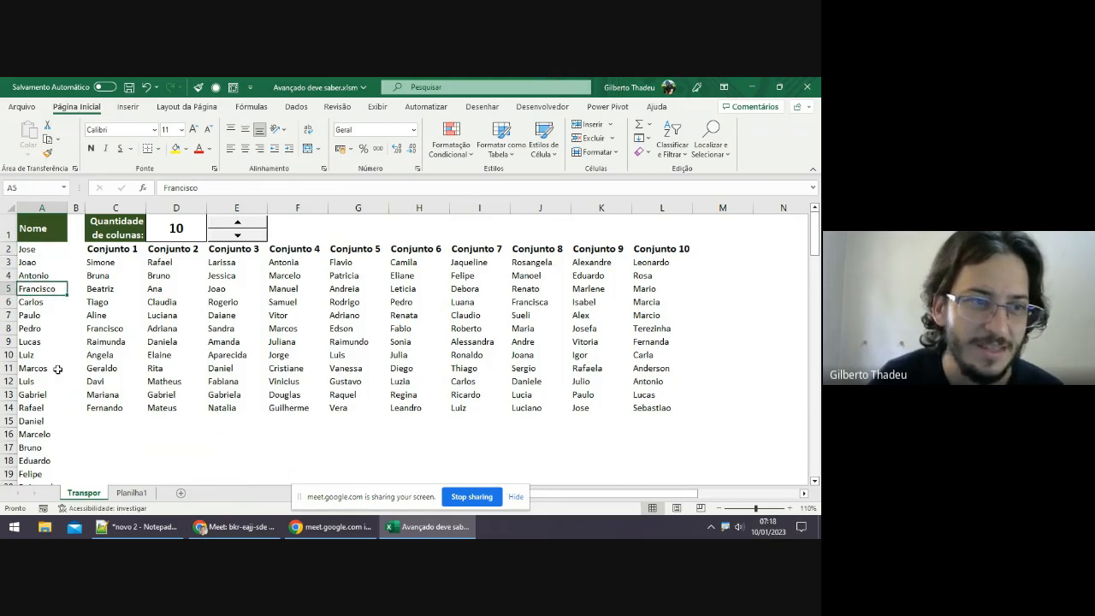
Clear all the names below the Nome header in column A of the Transpor sheet.
{"action": "left_click_drag", "start_coordinate": [39, 253], "coordinate": [33, 304]}
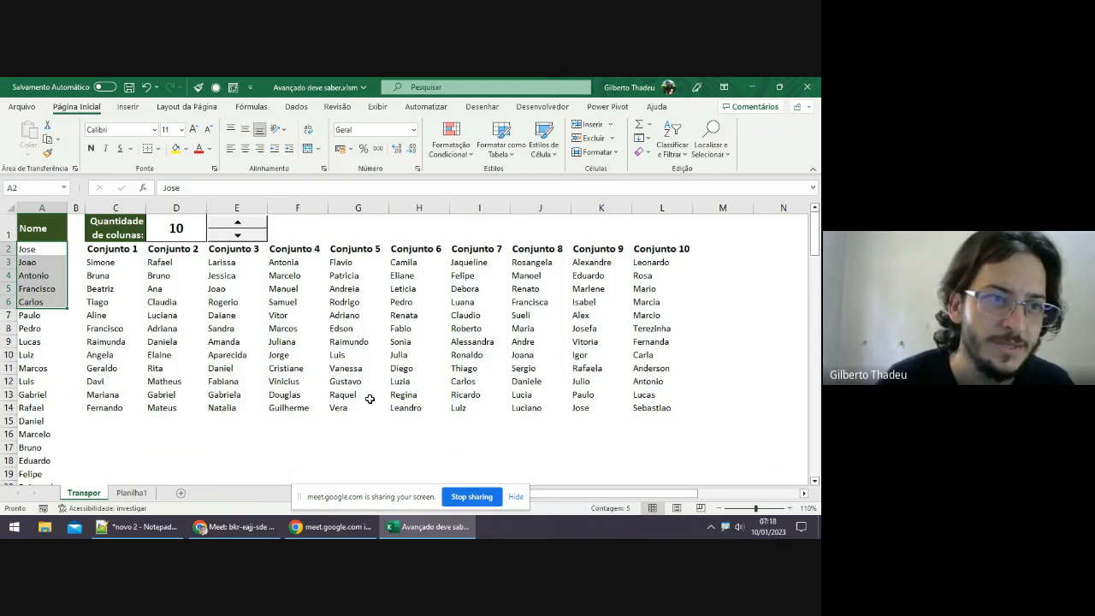
{"action": "key", "text": "ctrl+shift+Down"}
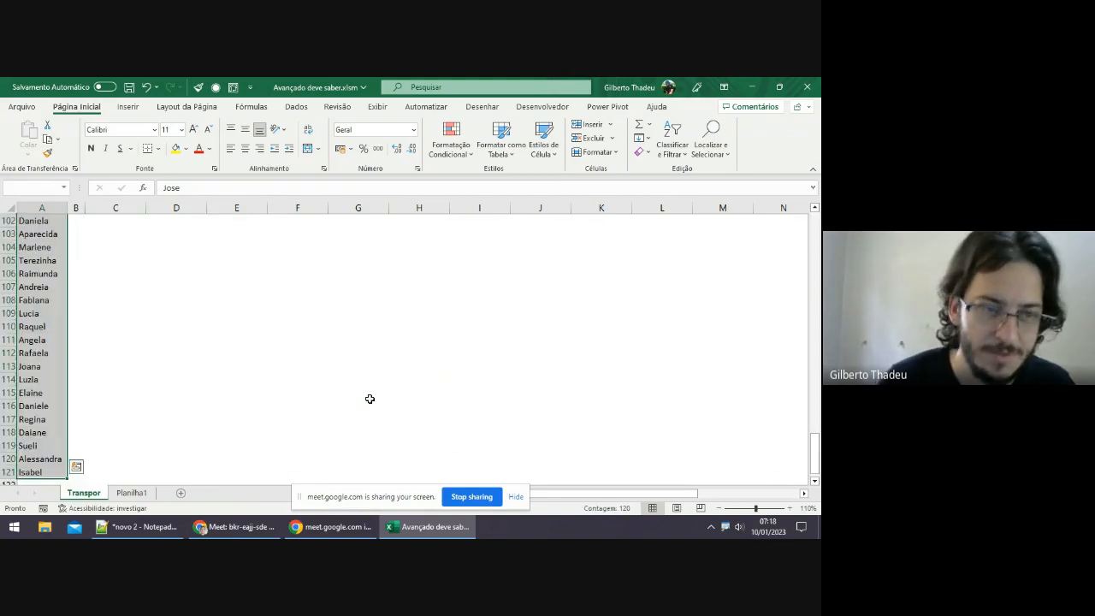
{"action": "key", "text": "ctrl+BackSpace"}
{"action": "key", "text": "Delete"}
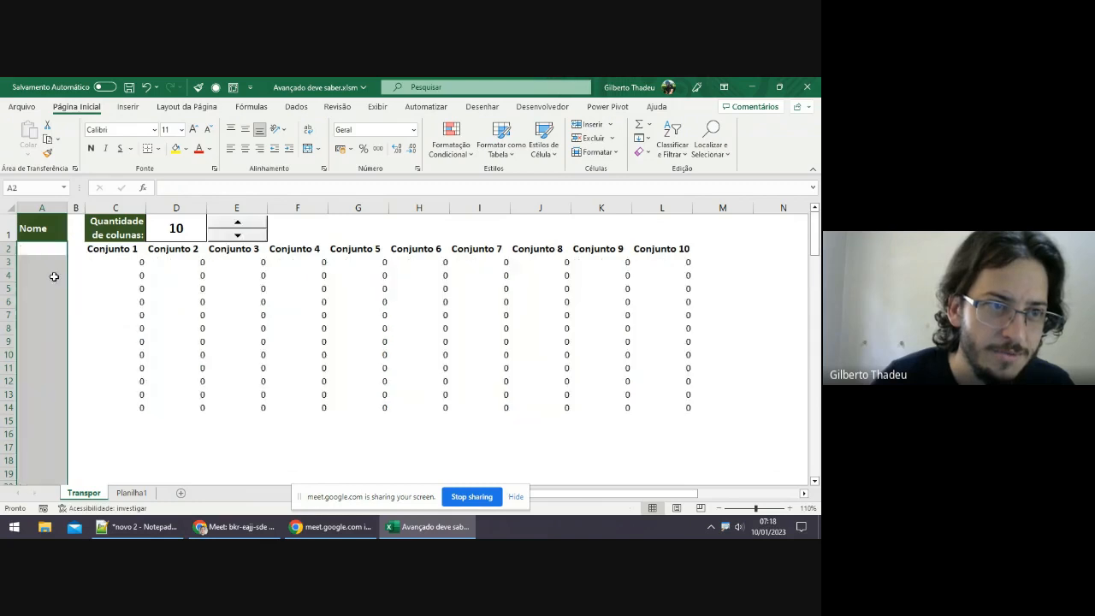
{"action": "left_click", "coordinate": [43, 251]}
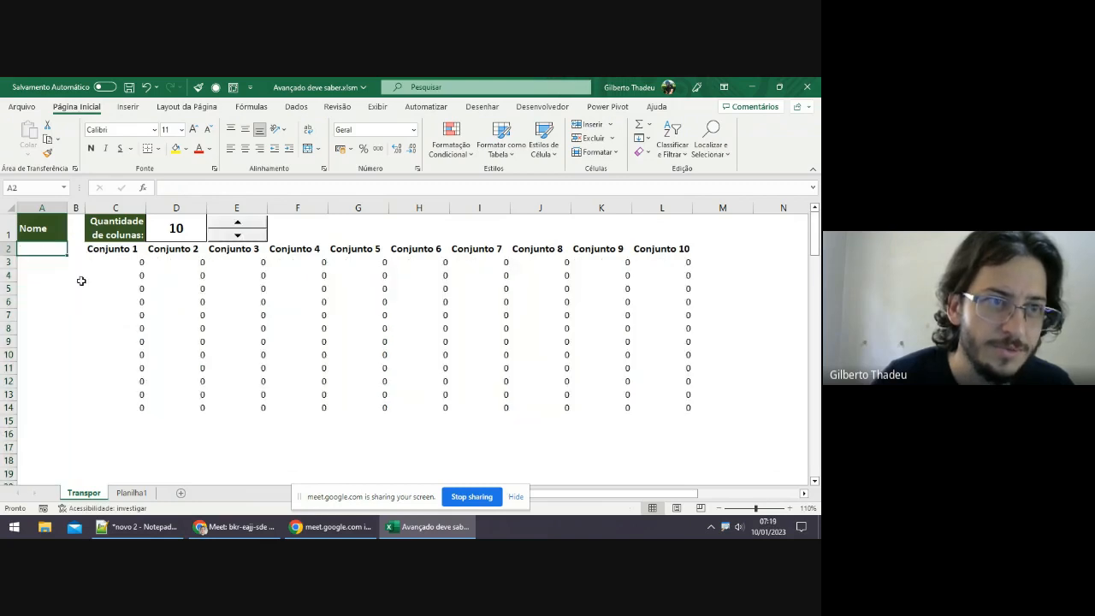
Open the recent workbook Base de Dados para Excel.xlsx and copy all the names below its Nome header.
{"action": "left_click", "coordinate": [23, 110]}
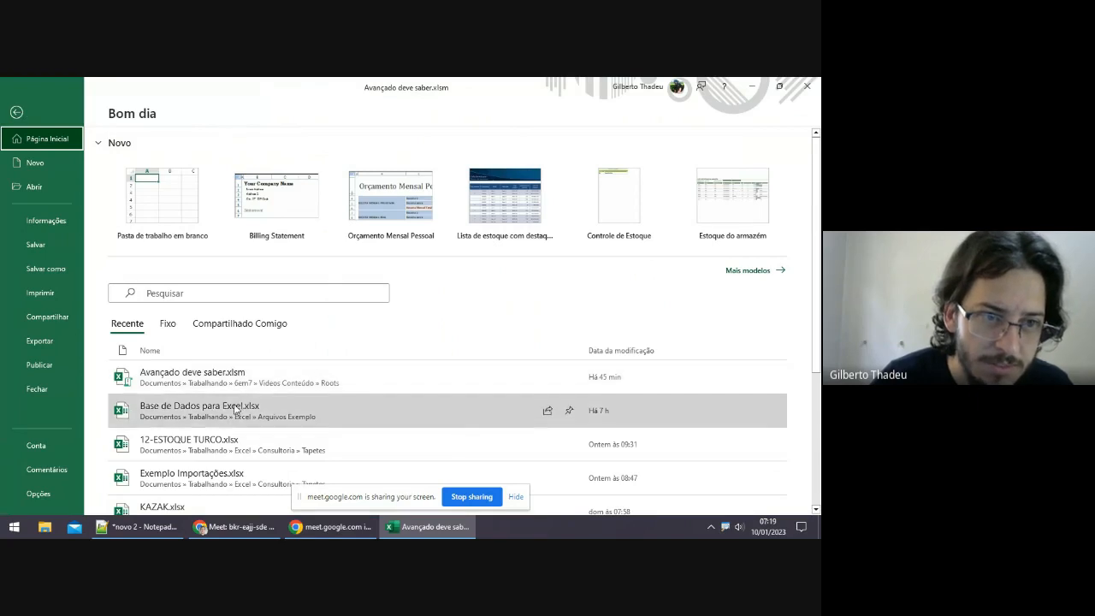
{"action": "left_click", "coordinate": [208, 413]}
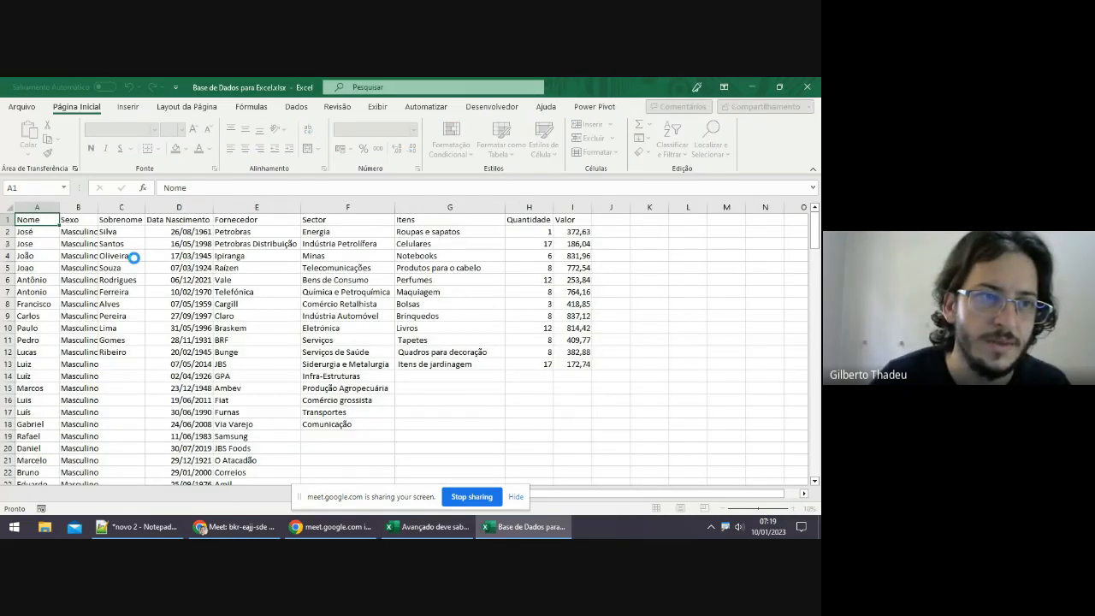
{"action": "left_click", "coordinate": [36, 232]}
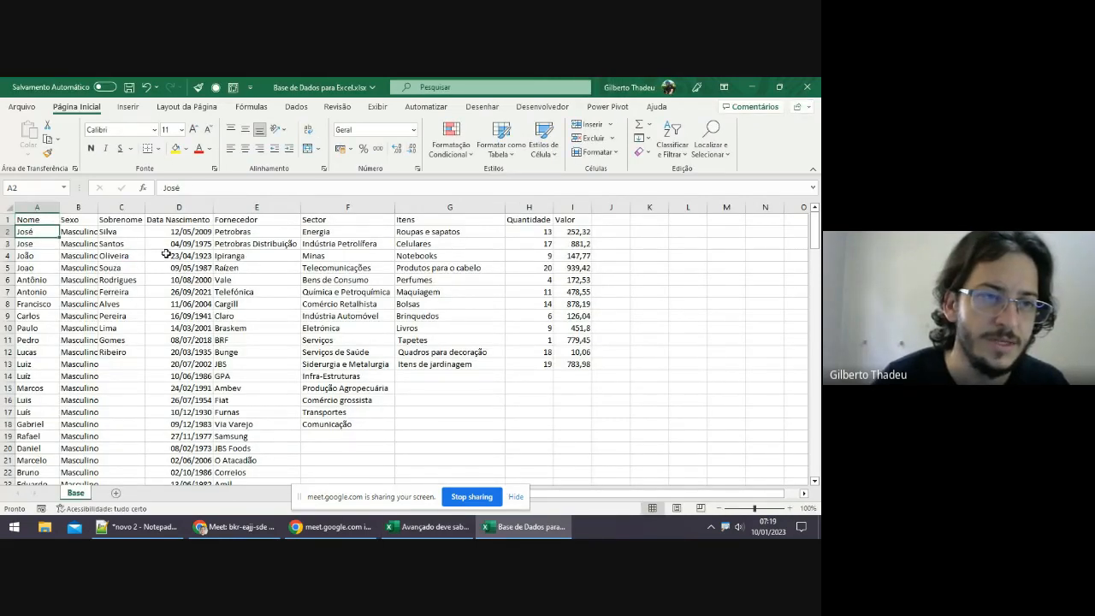
{"action": "key", "text": "ctrl+shift+Down"}
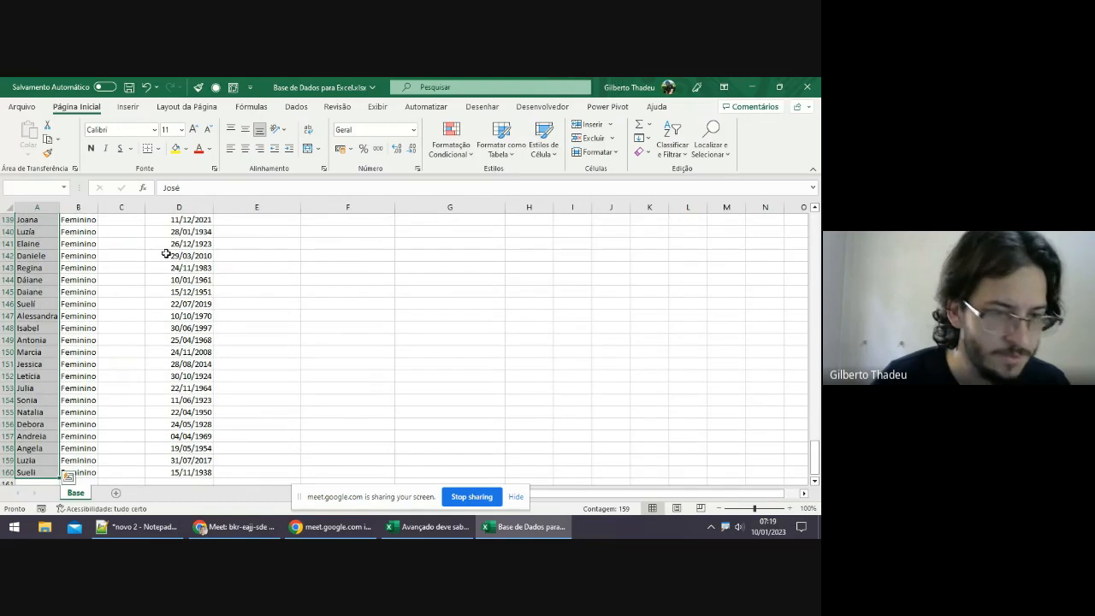
{"action": "key", "text": "ctrl+c"}
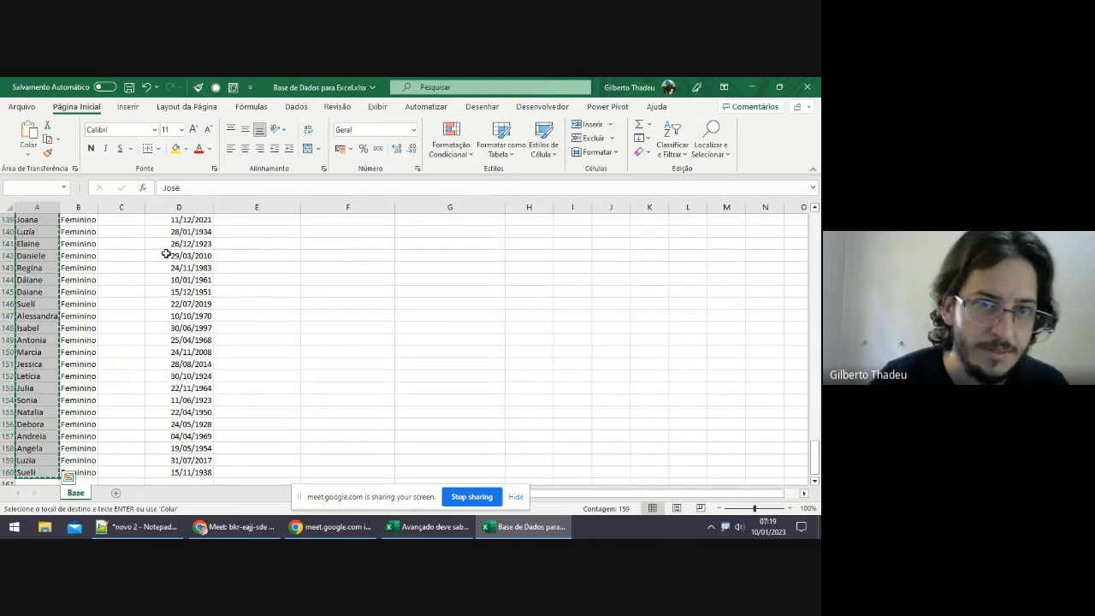
Paste the copied names into column A of a new sheet in Avançado deve saber.xlsm, starting at A1.
{"action": "left_click", "coordinate": [428, 526]}
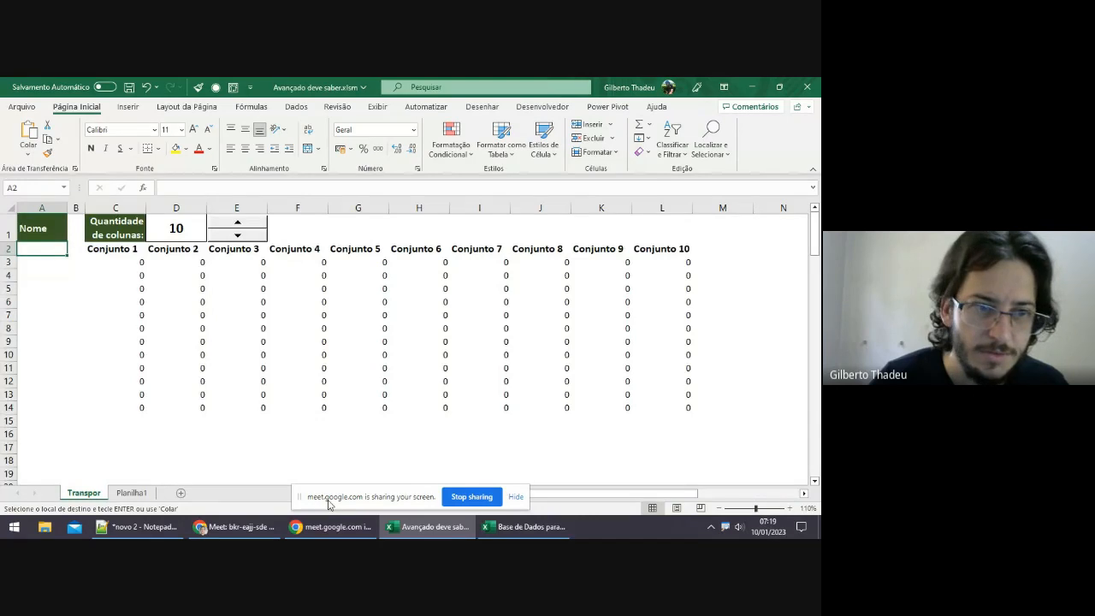
{"action": "left_click", "coordinate": [181, 494]}
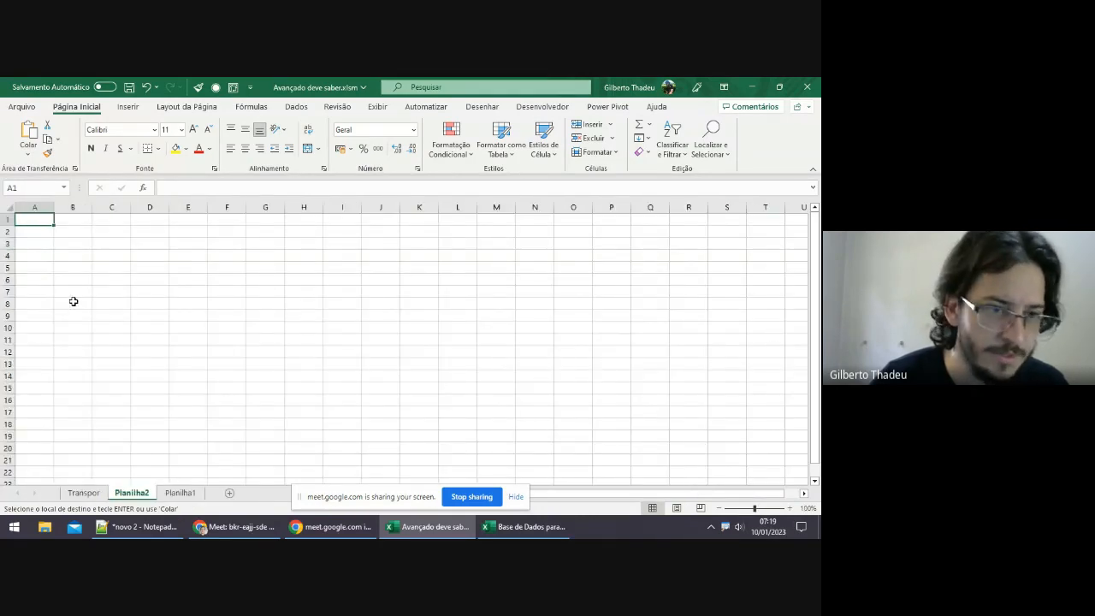
{"action": "key", "text": "ctrl+v"}
{"action": "left_click", "coordinate": [69, 254]}
{"action": "left_click", "coordinate": [41, 221]}
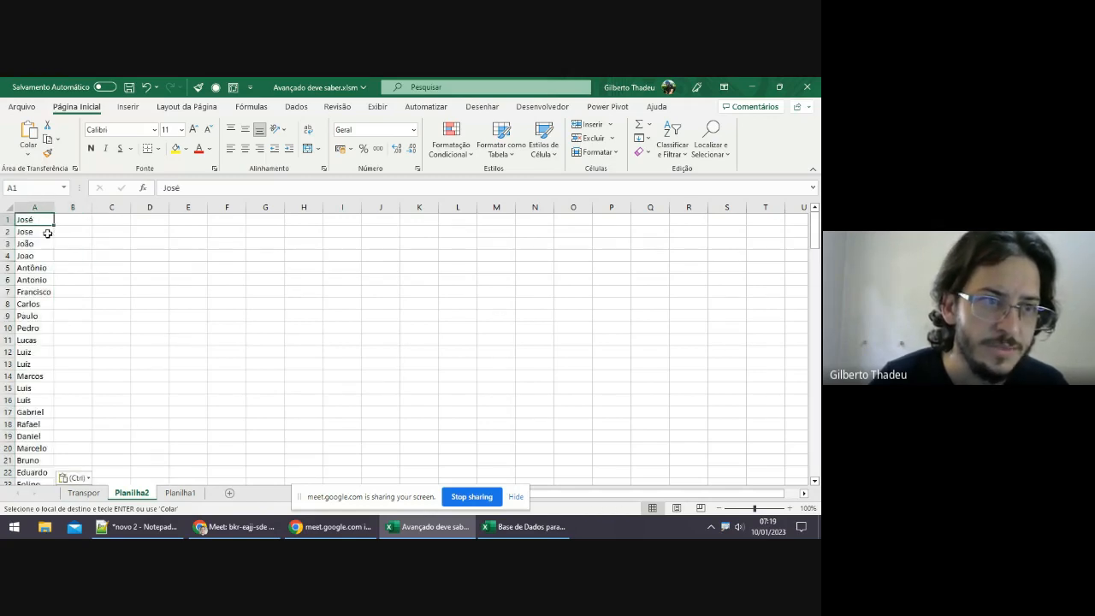
Compare the accented and unaccented variants of the first names in column A of the new sheet.
{"action": "left_click", "coordinate": [46, 231]}
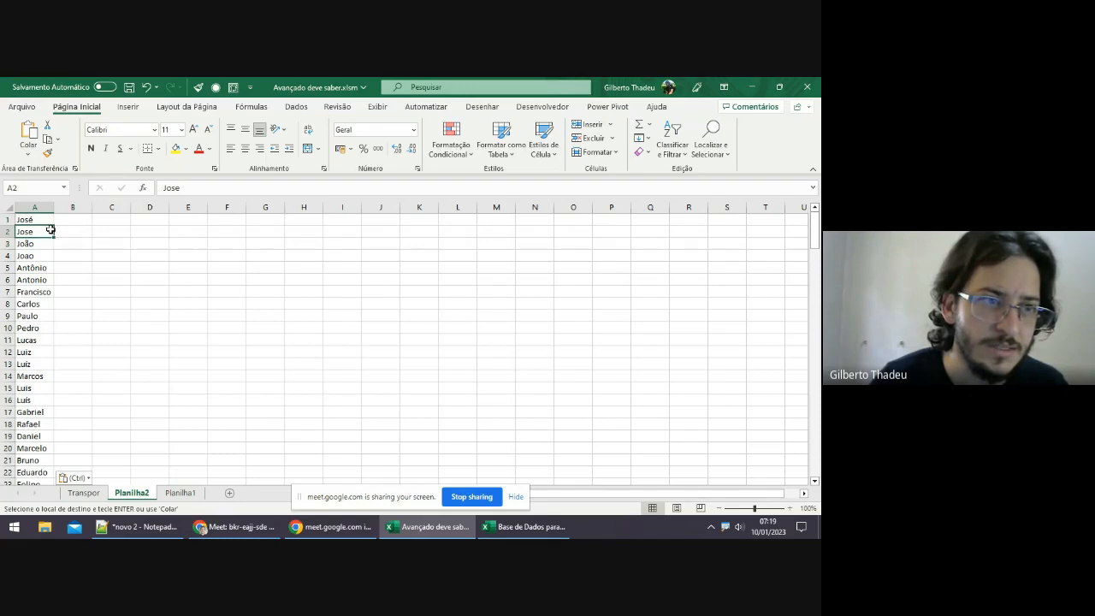
{"action": "left_click", "coordinate": [40, 244]}
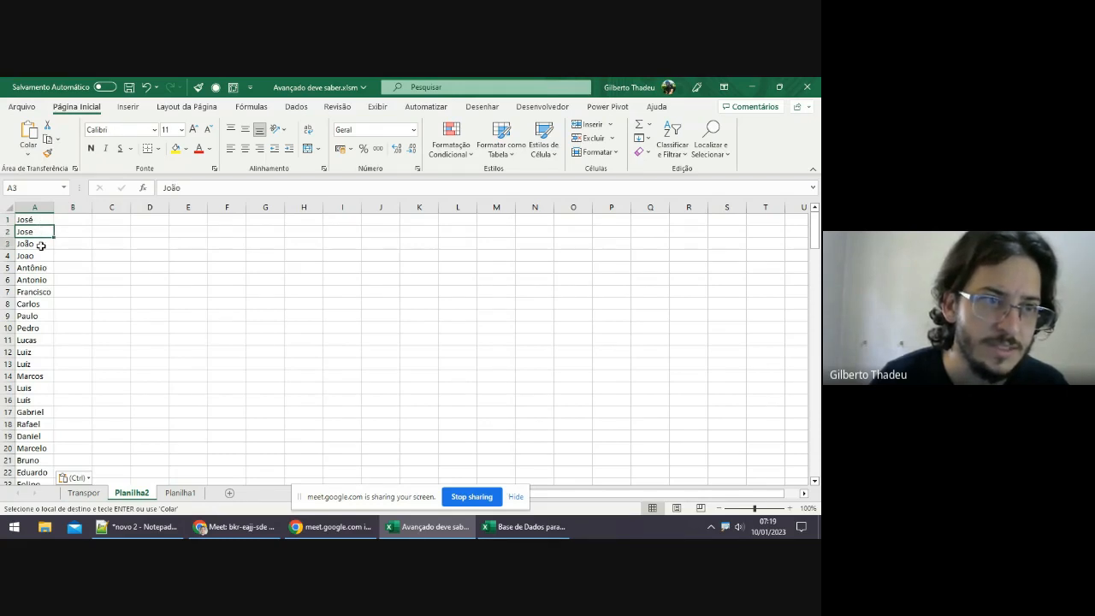
{"action": "left_click", "coordinate": [40, 256]}
{"action": "left_click", "coordinate": [40, 268]}
{"action": "left_click", "coordinate": [33, 304]}
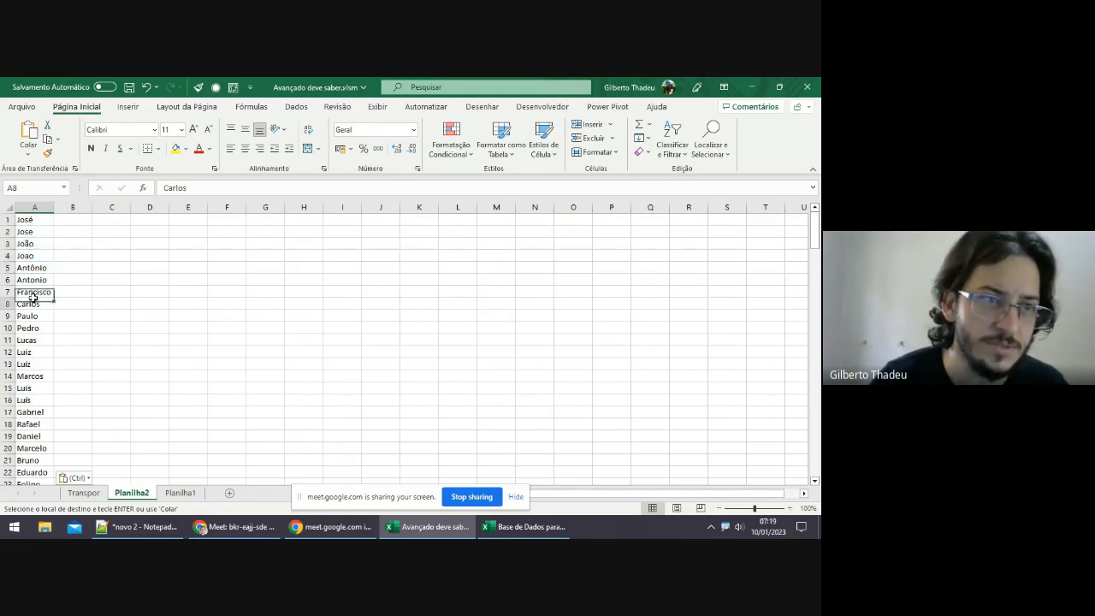
{"action": "left_click", "coordinate": [27, 282]}
{"action": "left_click", "coordinate": [38, 220]}
{"action": "left_click", "coordinate": [40, 256]}
{"action": "left_click", "coordinate": [523, 527]}
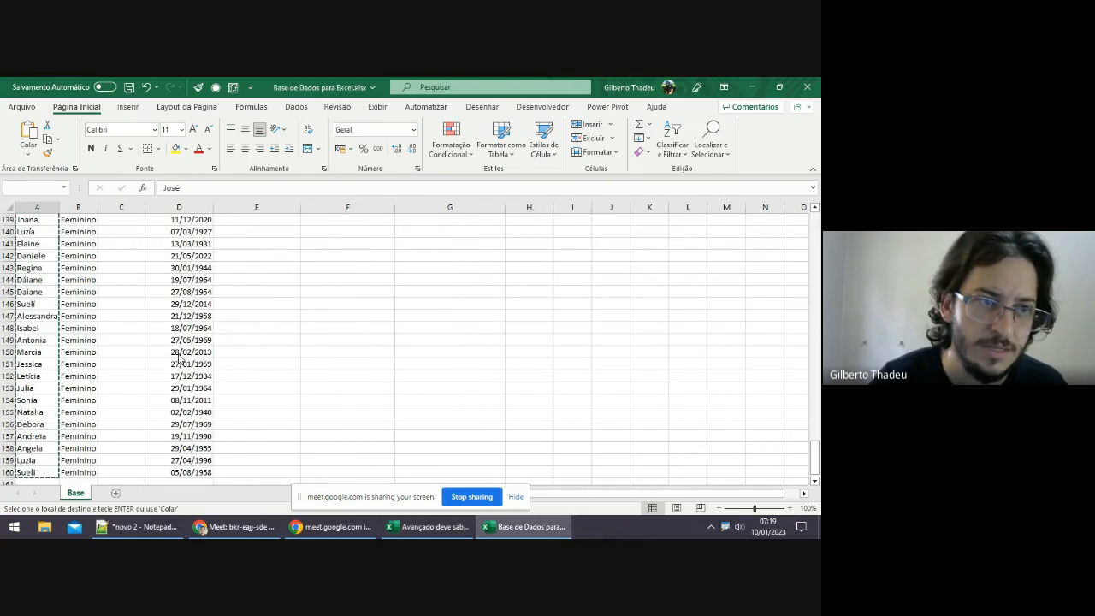
{"action": "key", "text": "ctrl+v"}
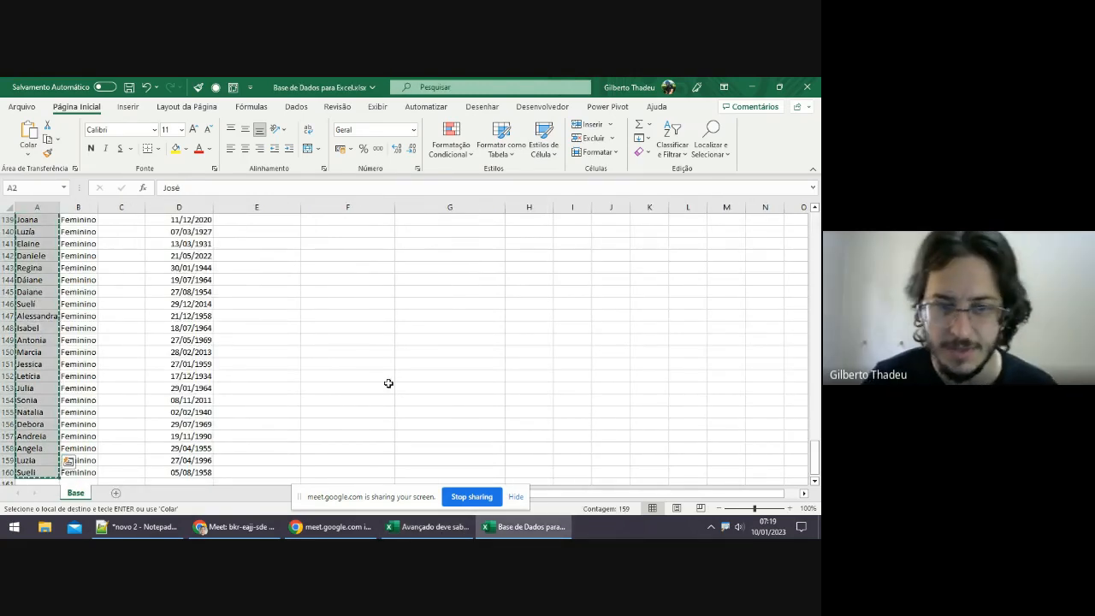
{"action": "left_click", "coordinate": [497, 529]}
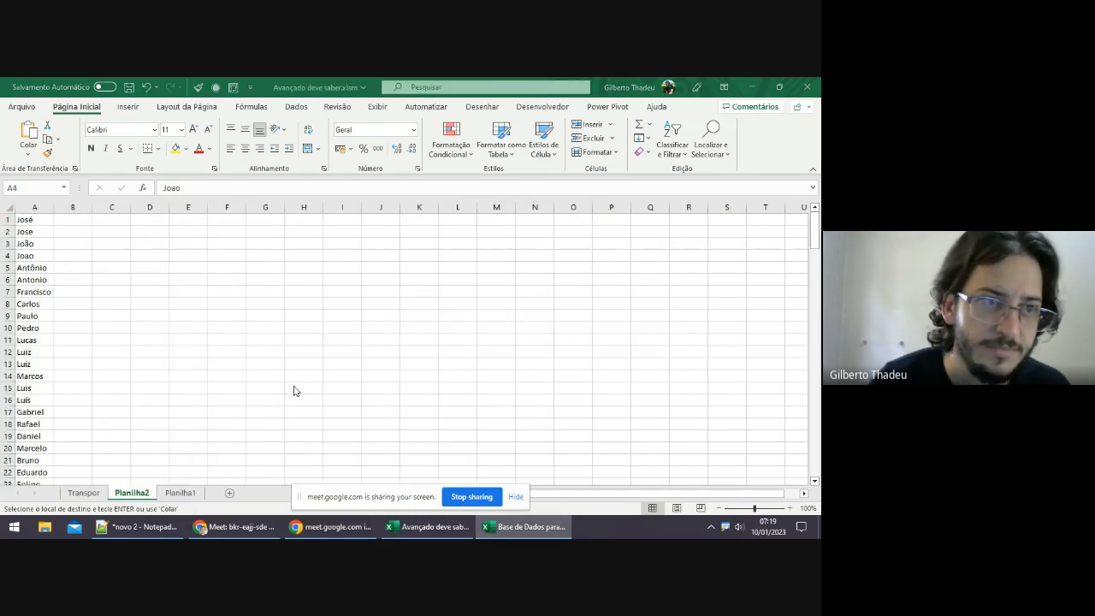
{"action": "left_click", "coordinate": [44, 269]}
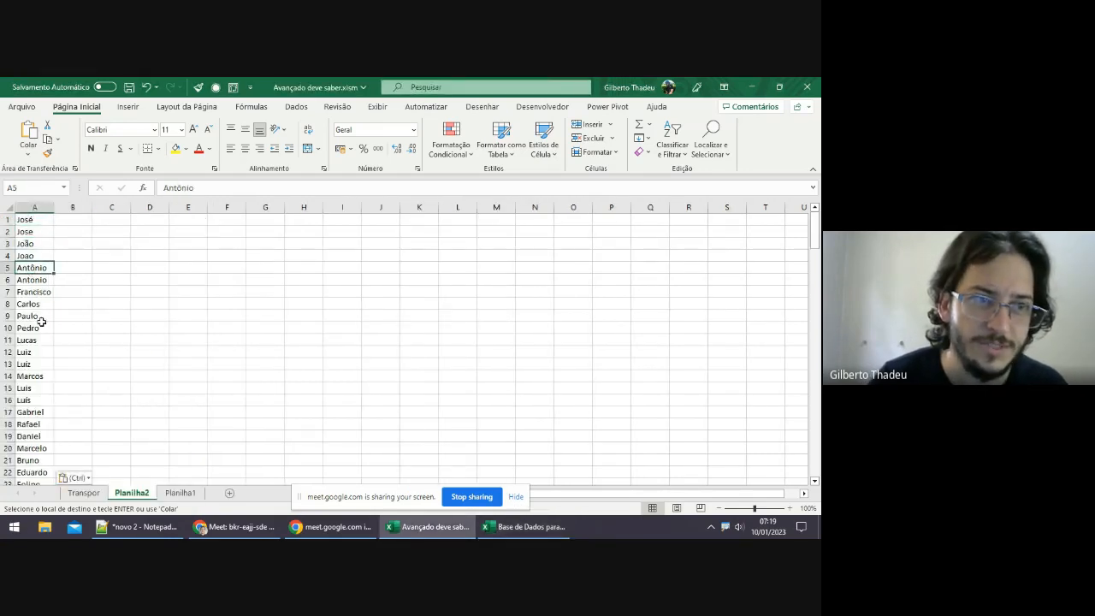
{"action": "left_click", "coordinate": [83, 493]}
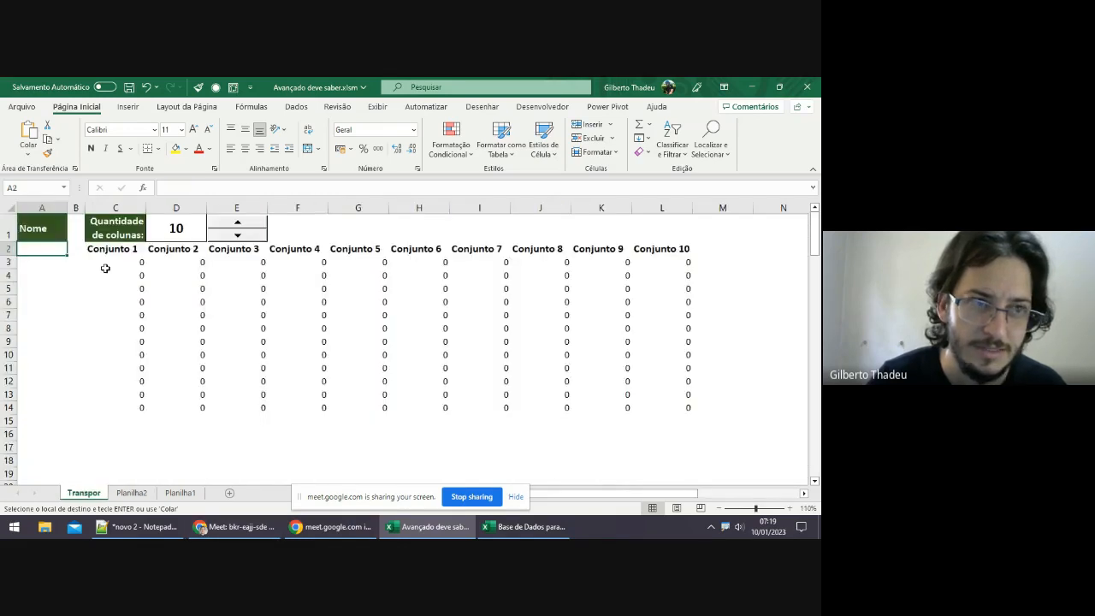
{"action": "left_click", "coordinate": [182, 496]}
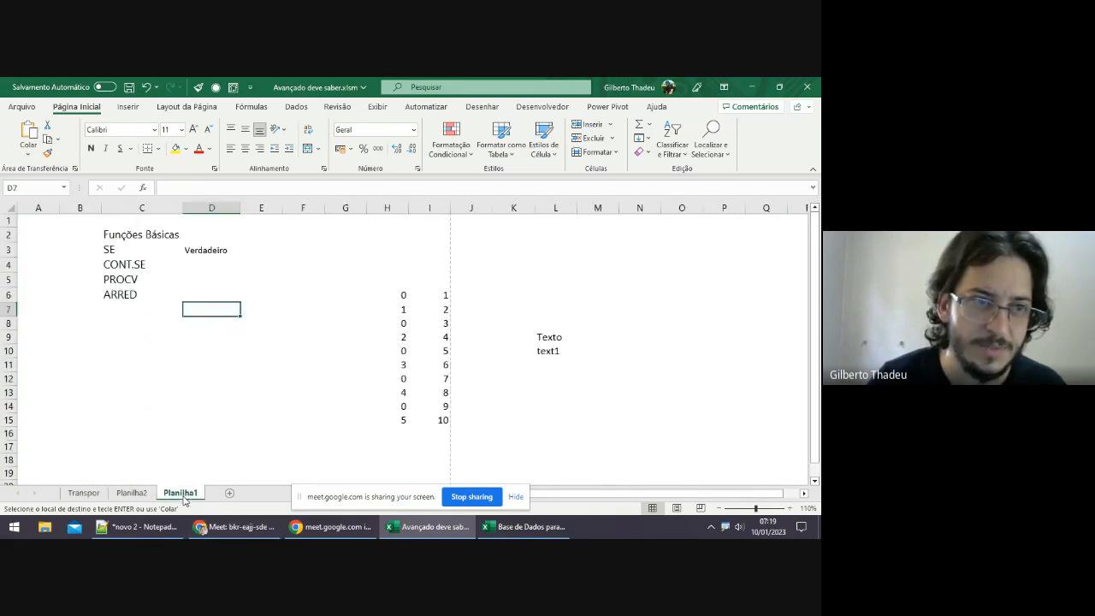
Enter =RetirarAcentos(A1) in B1 of Planilha2 and fill the formula down beside the whole list of names.
{"action": "left_click", "coordinate": [132, 497]}
{"action": "left_click", "coordinate": [83, 223]}
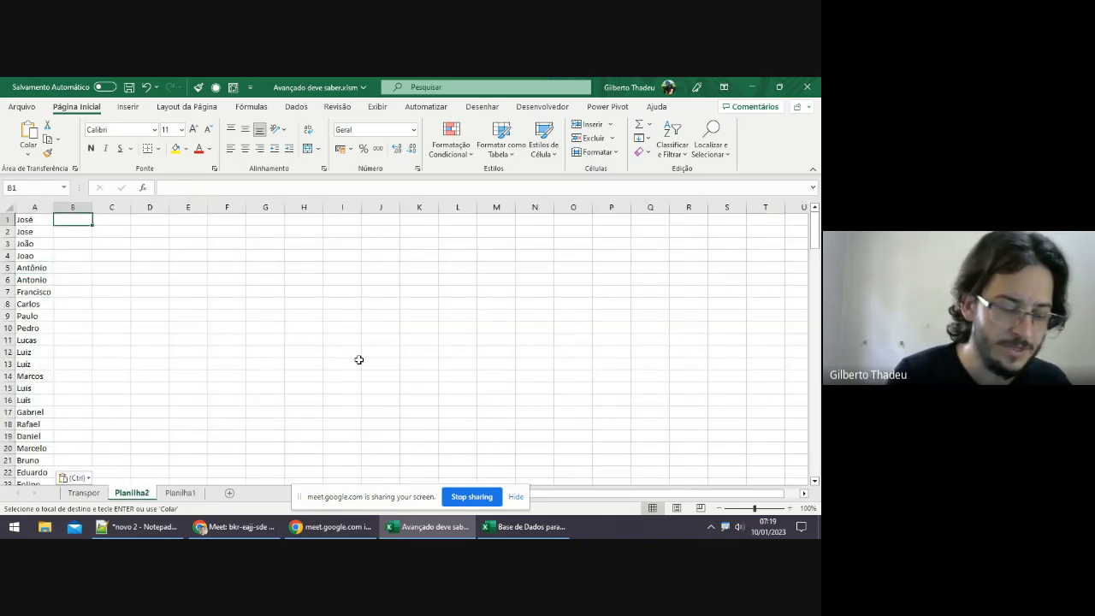
{"action": "type", "text": "=ti"}
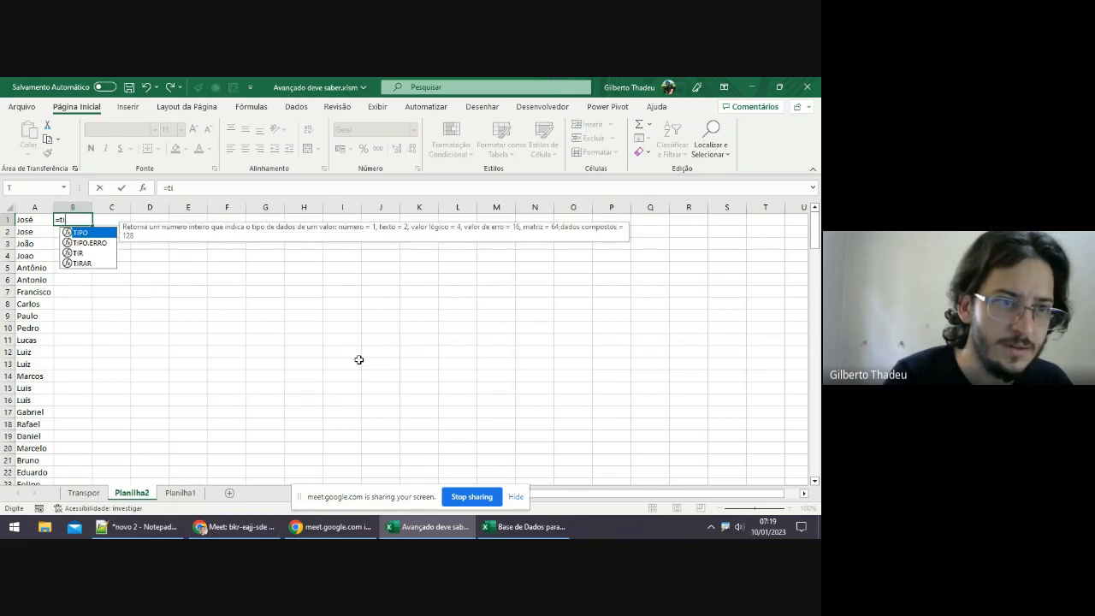
{"action": "type", "text": "r"}
{"action": "key", "text": "Down"}
{"action": "key", "text": "Down"}
{"action": "key", "text": "Down"}
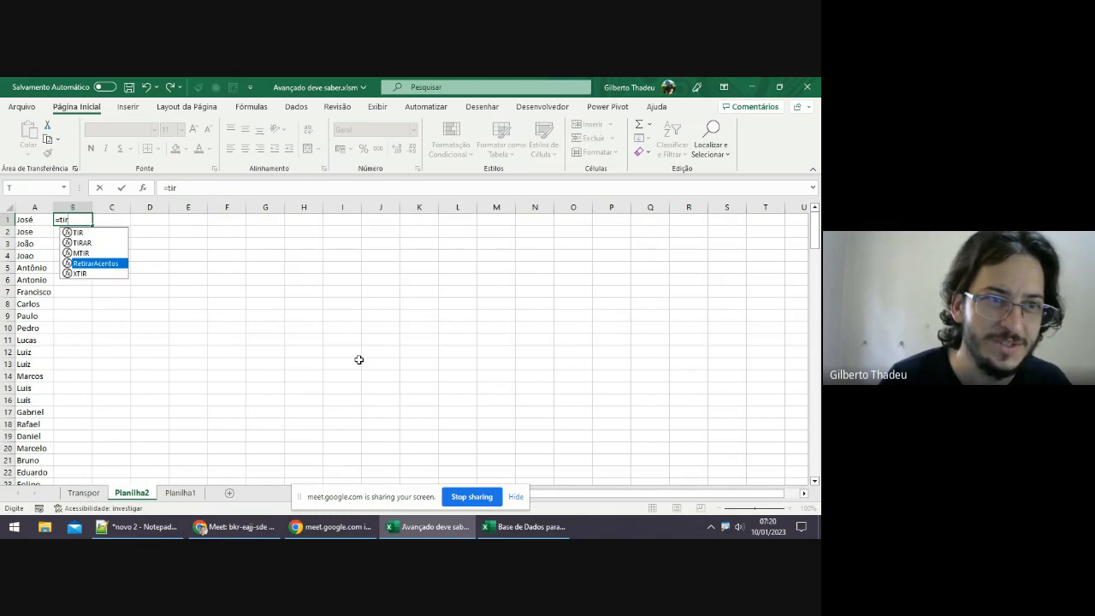
{"action": "key", "text": "Tab"}
{"action": "key", "text": "Left"}
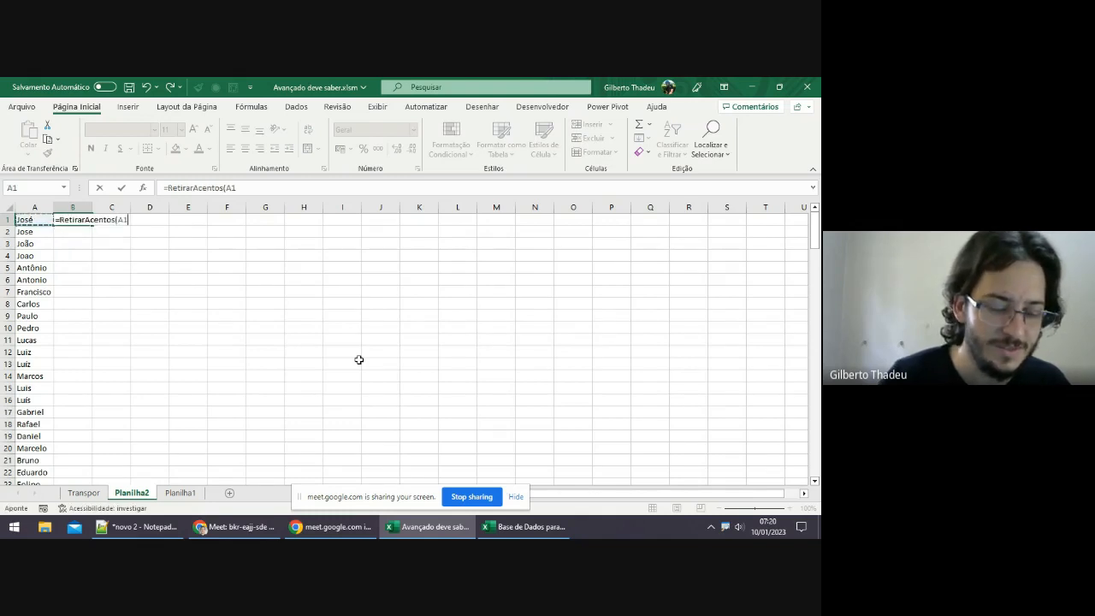
{"action": "type", "text": ")"}
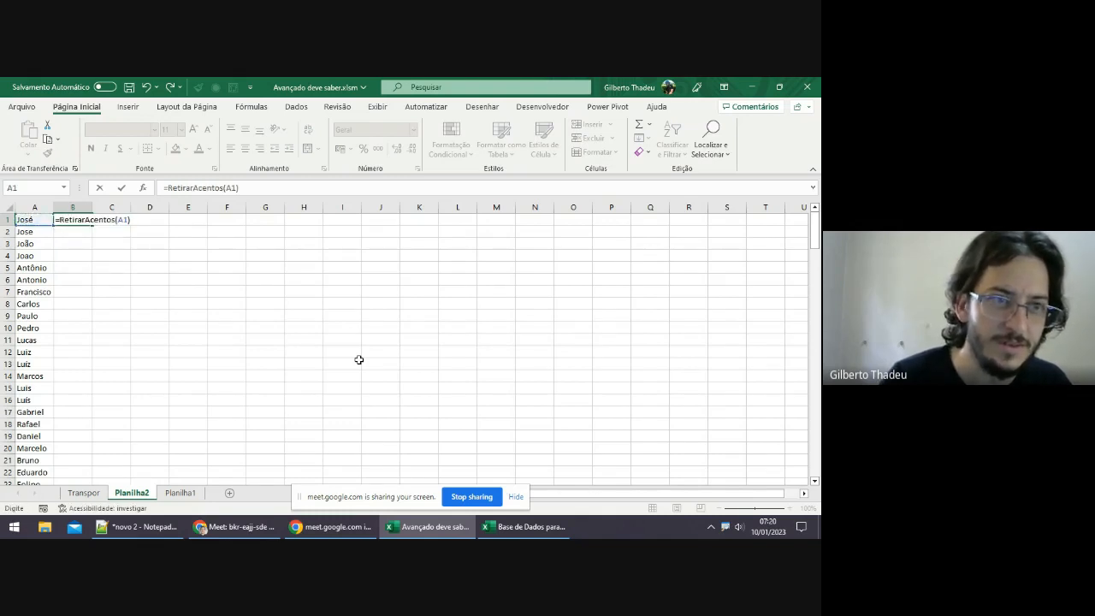
{"action": "key", "text": "ctrl+Return"}
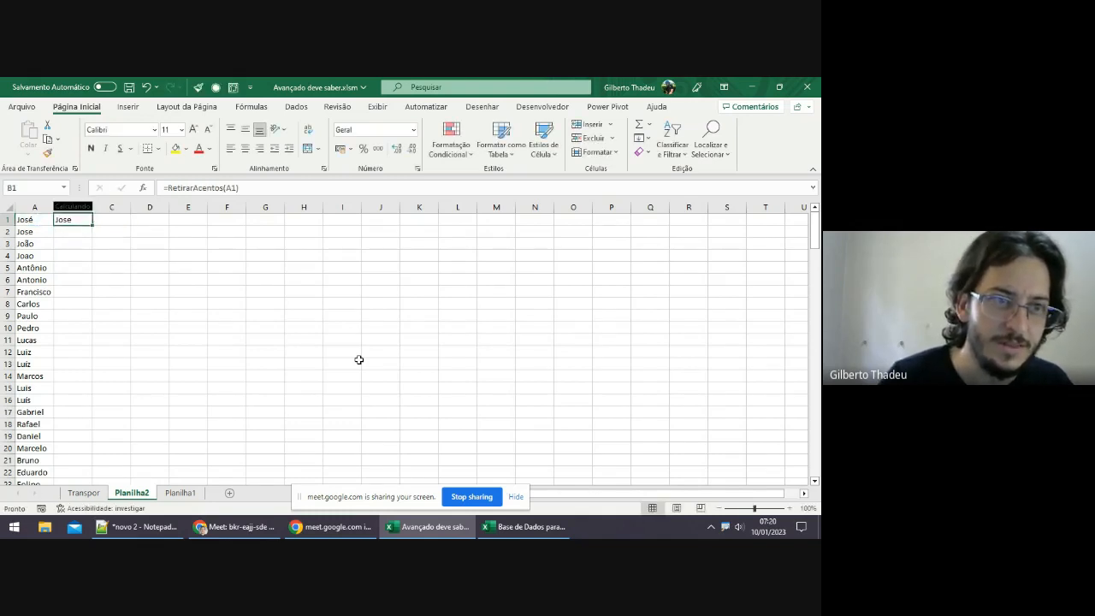
{"action": "double_click", "coordinate": [91, 226]}
{"action": "left_click", "coordinate": [81, 230]}
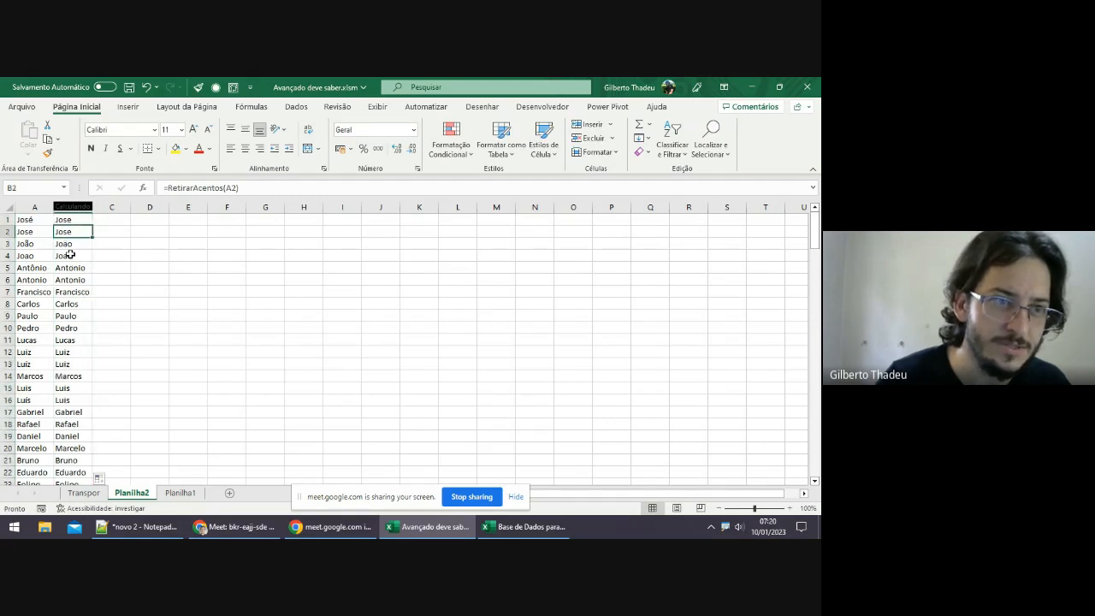
Check the RetirarAcentos results in the first rows of column B against the original names.
{"action": "left_click", "coordinate": [72, 279]}
{"action": "left_click", "coordinate": [72, 246]}
{"action": "left_click", "coordinate": [74, 256]}
{"action": "left_click", "coordinate": [72, 268]}
{"action": "left_click", "coordinate": [73, 292]}
{"action": "left_click", "coordinate": [78, 223]}
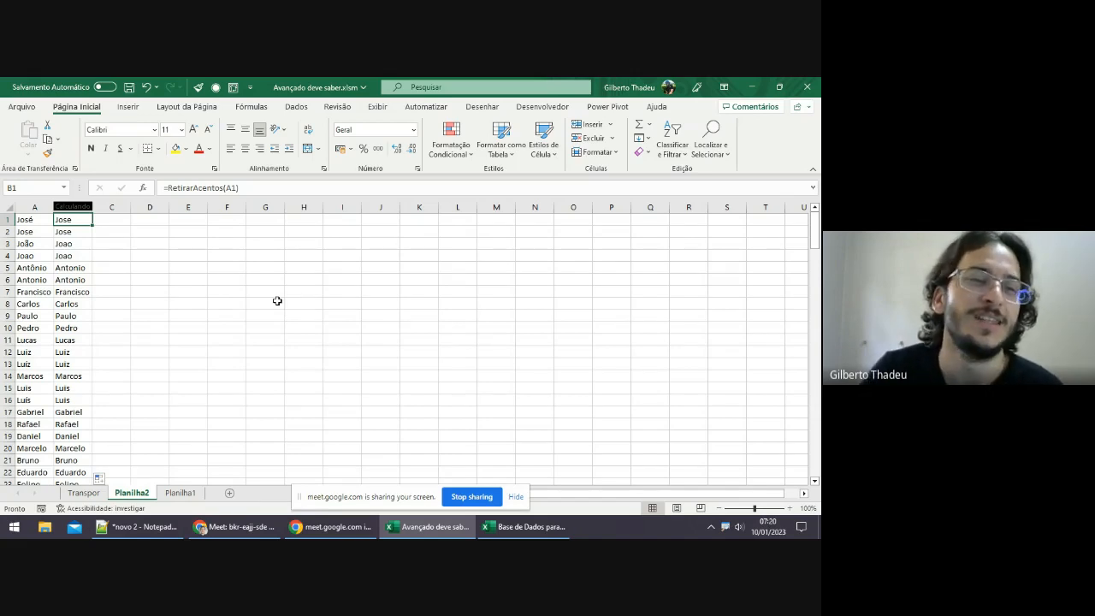
{"action": "left_click", "coordinate": [75, 246]}
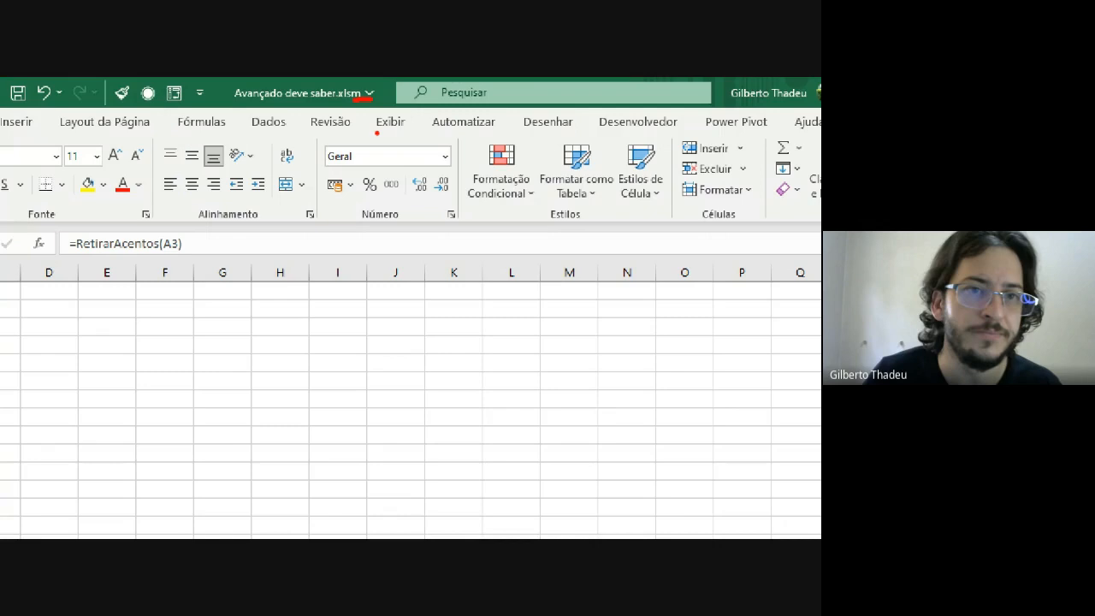
Examine the RetirarAcentos function code in Módulo1 of the Avançado deve saber.xlsm project in the Visual Basic editor.
{"action": "key", "text": "Escape"}
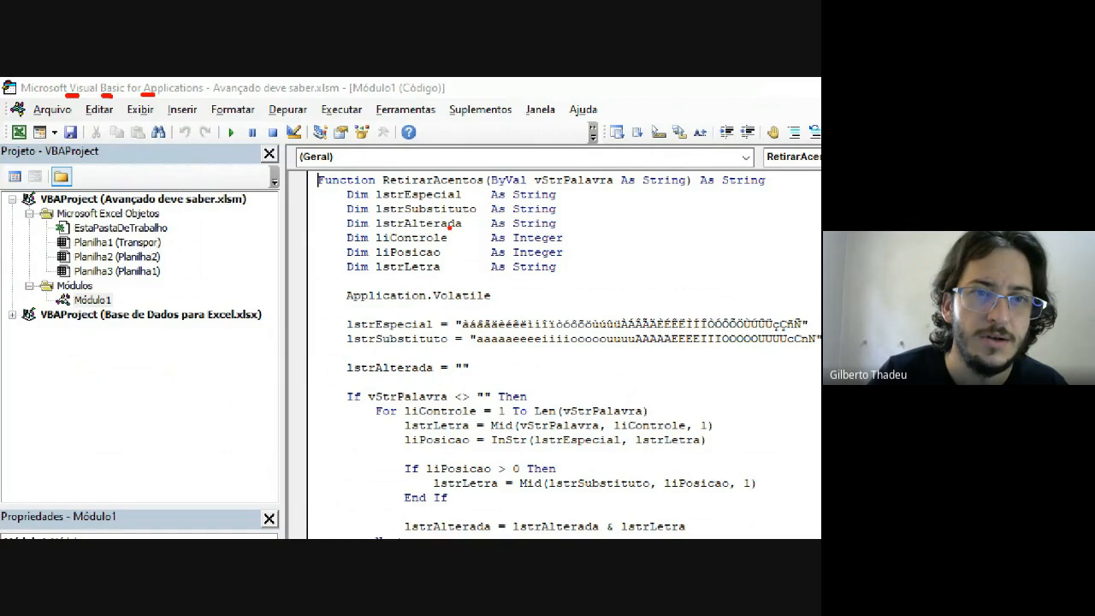
{"action": "mouse_move", "coordinate": [459, 158]}
{"action": "left_mouse_down"}
{"action": "mouse_move", "coordinate": [305, 160]}
{"action": "mouse_move", "coordinate": [470, 208]}
{"action": "mouse_move", "coordinate": [494, 166]}
{"action": "mouse_move", "coordinate": [433, 152]}
{"action": "left_mouse_up"}
{"action": "key", "text": "Escape"}
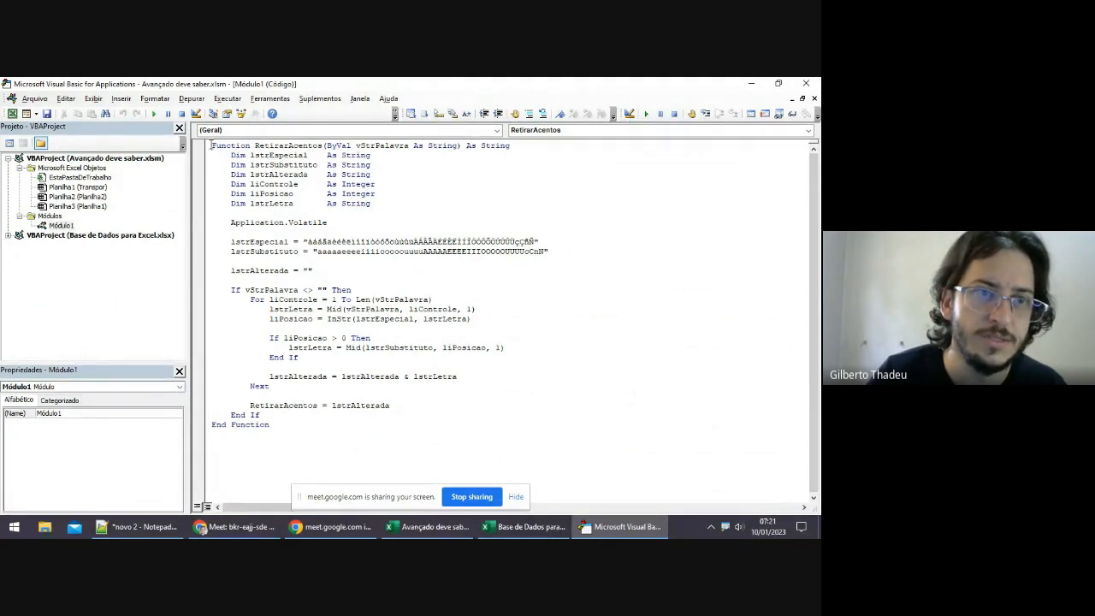
{"action": "key", "text": "ctrl+2"}
{"action": "mouse_move", "coordinate": [215, 137]}
{"action": "left_mouse_down"}
{"action": "mouse_move", "coordinate": [195, 154]}
{"action": "mouse_move", "coordinate": [182, 313]}
{"action": "mouse_move", "coordinate": [194, 467]}
{"action": "mouse_move", "coordinate": [446, 433]}
{"action": "mouse_move", "coordinate": [519, 133]}
{"action": "mouse_move", "coordinate": [419, 118]}
{"action": "mouse_move", "coordinate": [220, 138]}
{"action": "left_mouse_up"}
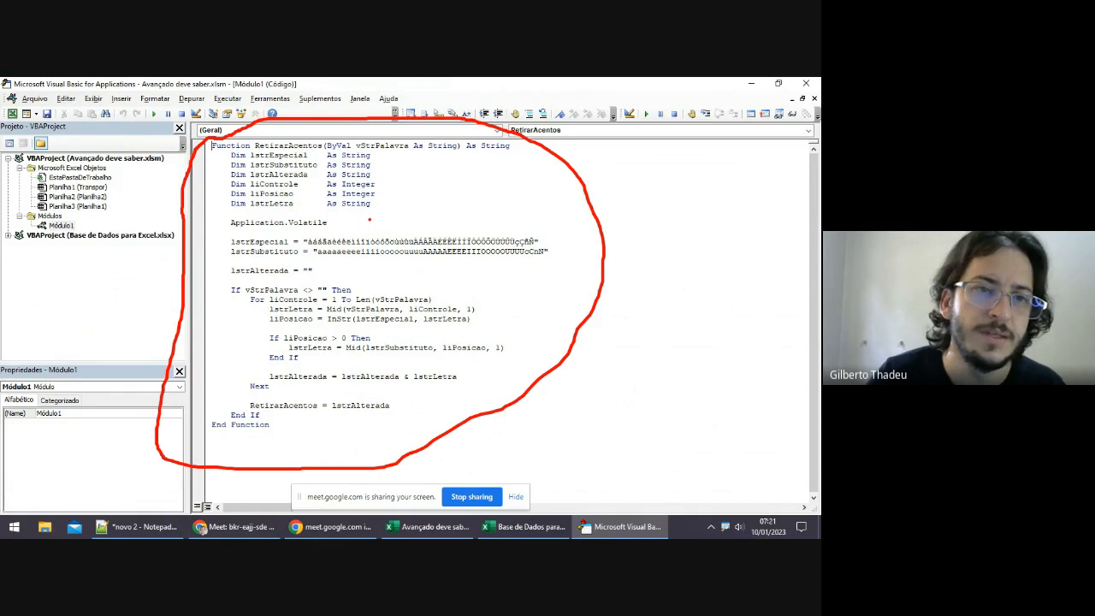
{"action": "key", "text": "Escape"}
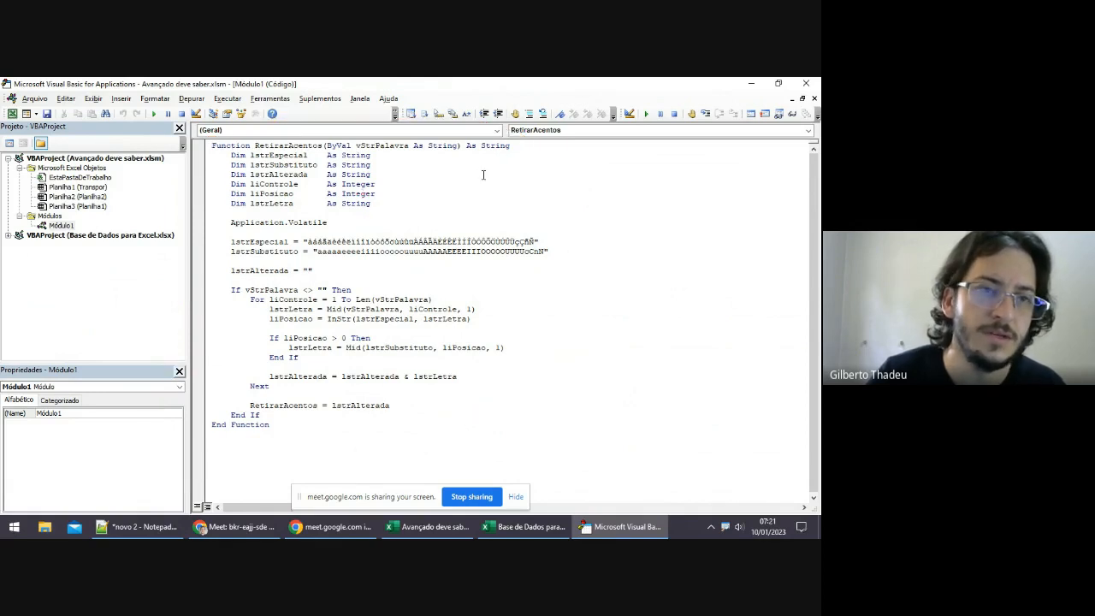
{"action": "left_click", "coordinate": [66, 227]}
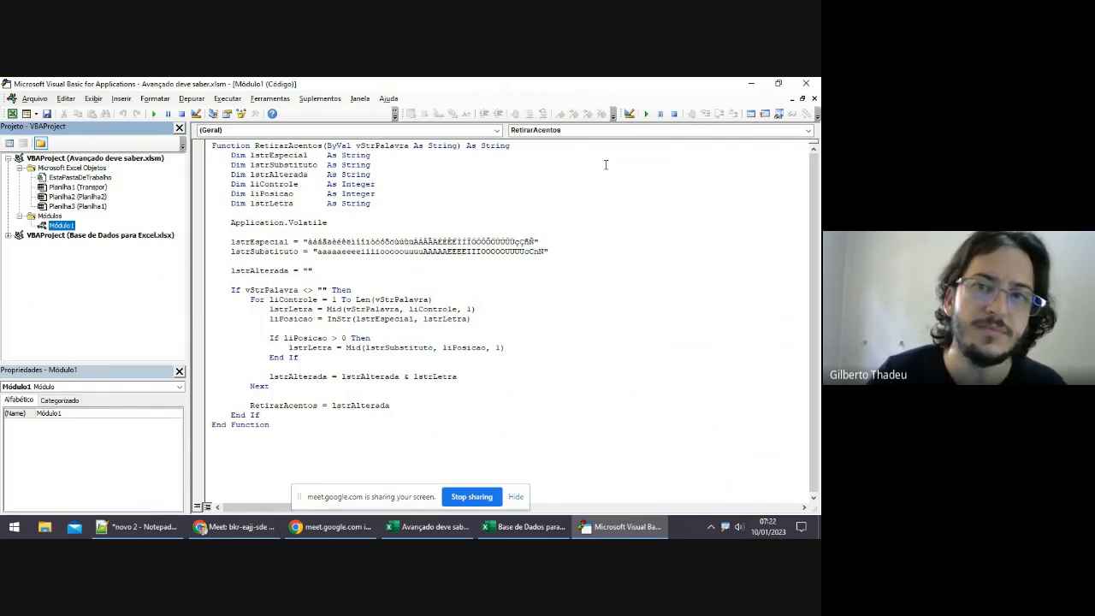
Close the Visual Basic editor and compare the formulas in B1 and B2 with the original name in A1.
{"action": "left_click", "coordinate": [806, 86]}
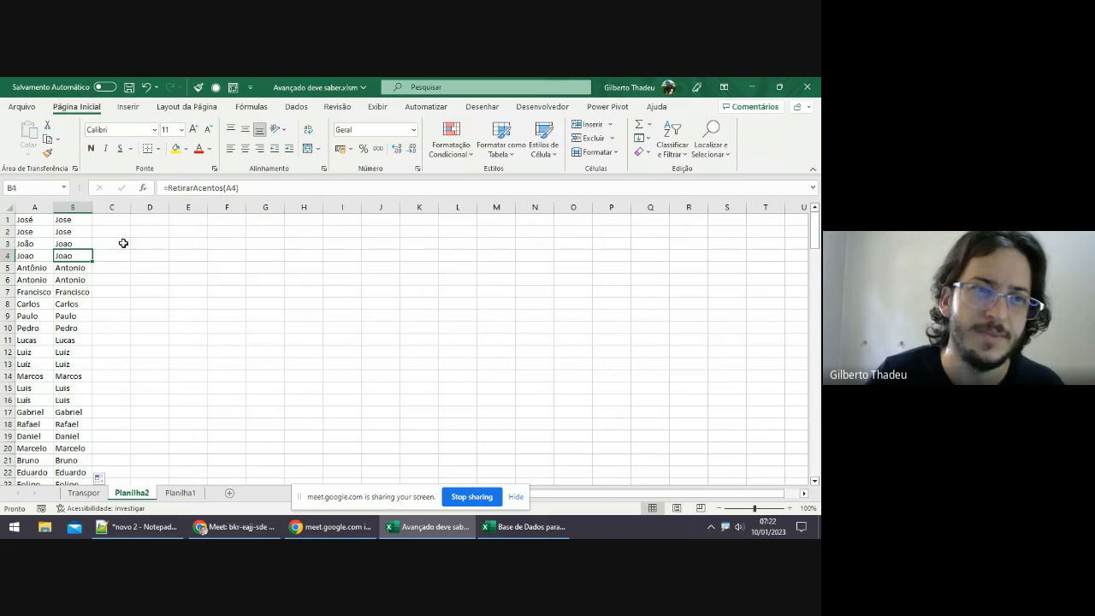
{"action": "left_click", "coordinate": [64, 231]}
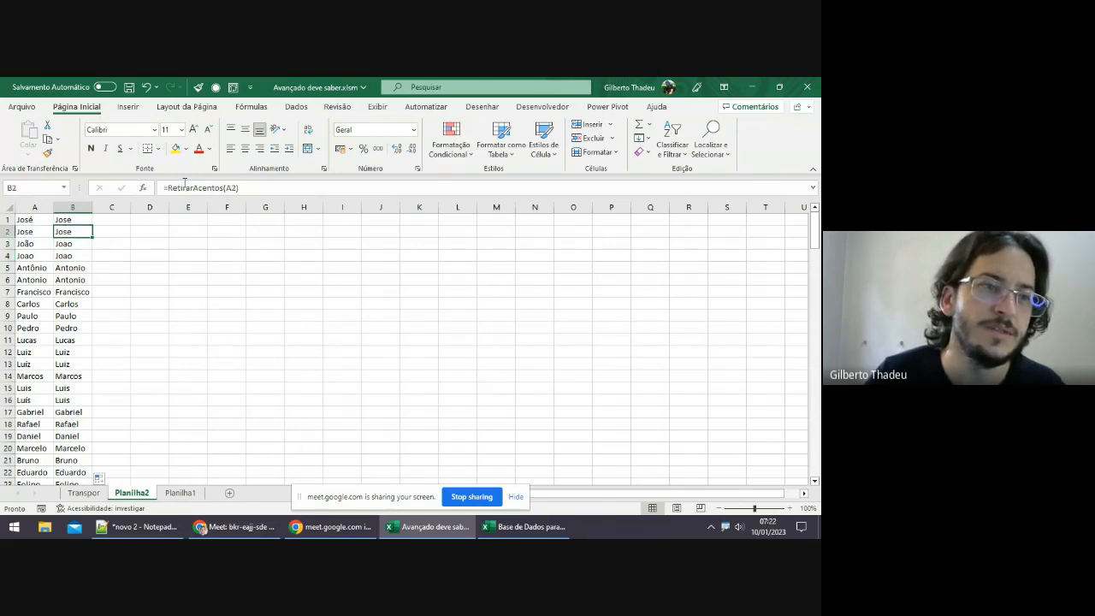
{"action": "left_click", "coordinate": [75, 220]}
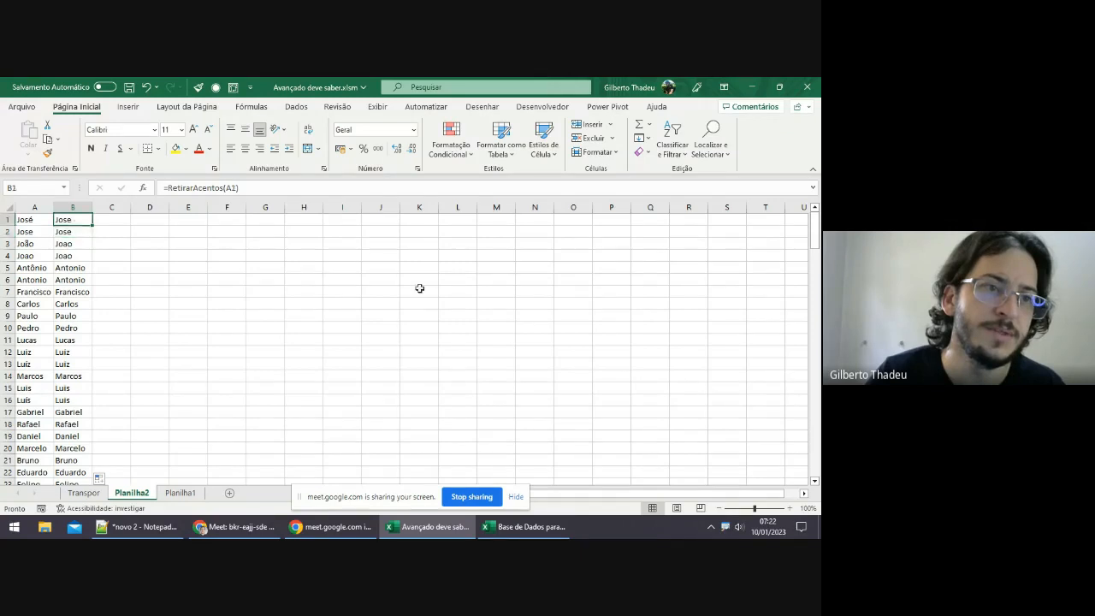
{"action": "key", "text": "Left"}
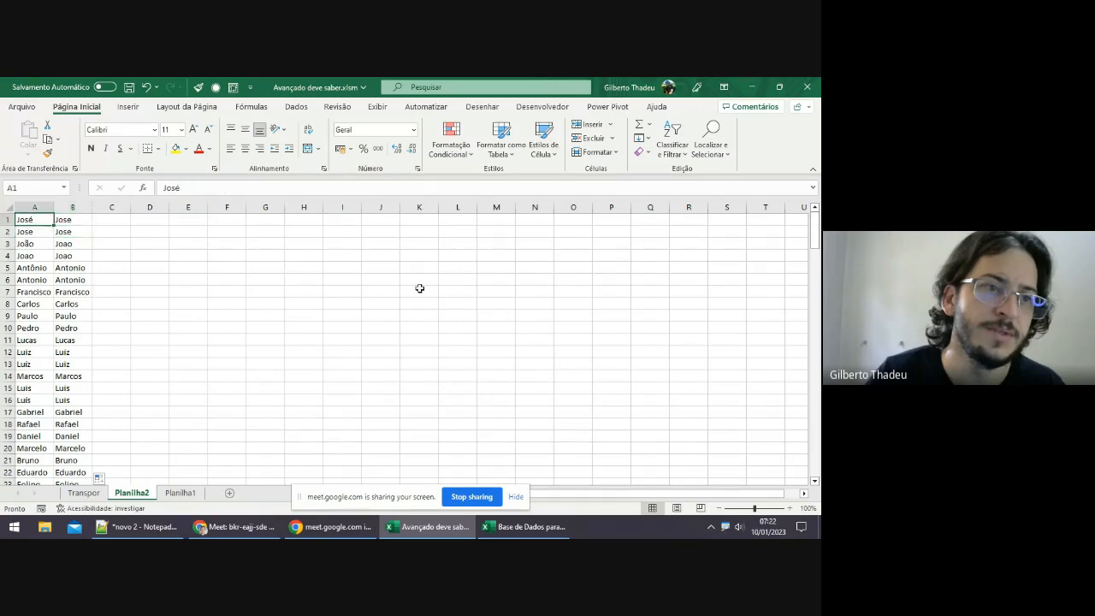
{"action": "key", "text": "Right"}
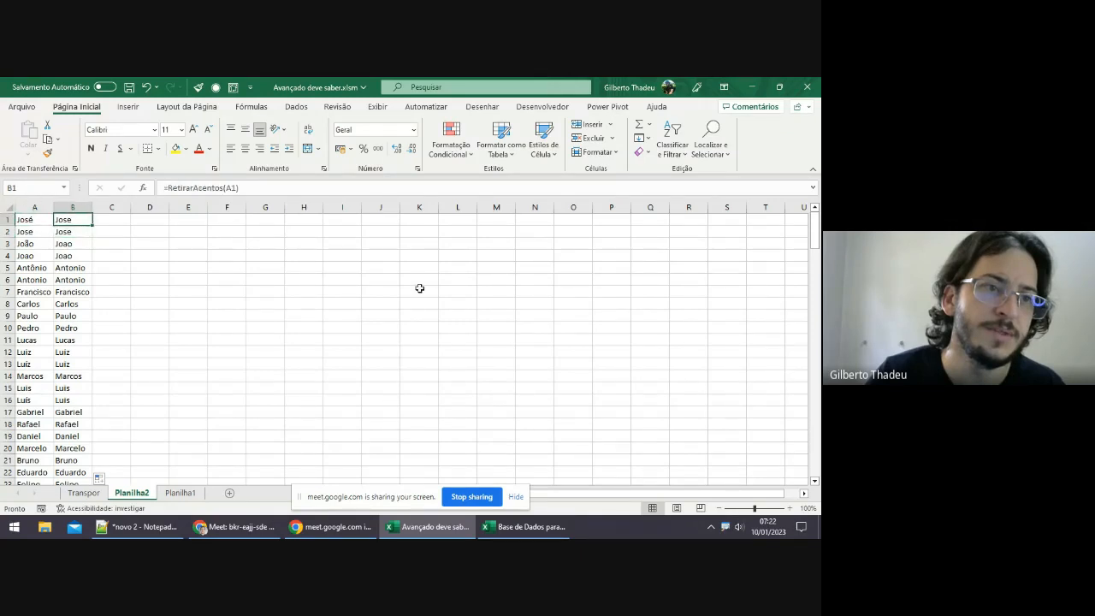
Try to remove the duplicates from the formula results in B1:B159 only, continuing with the current selection without expanding it to column A.
{"action": "key", "text": "ctrl+shift+Down"}
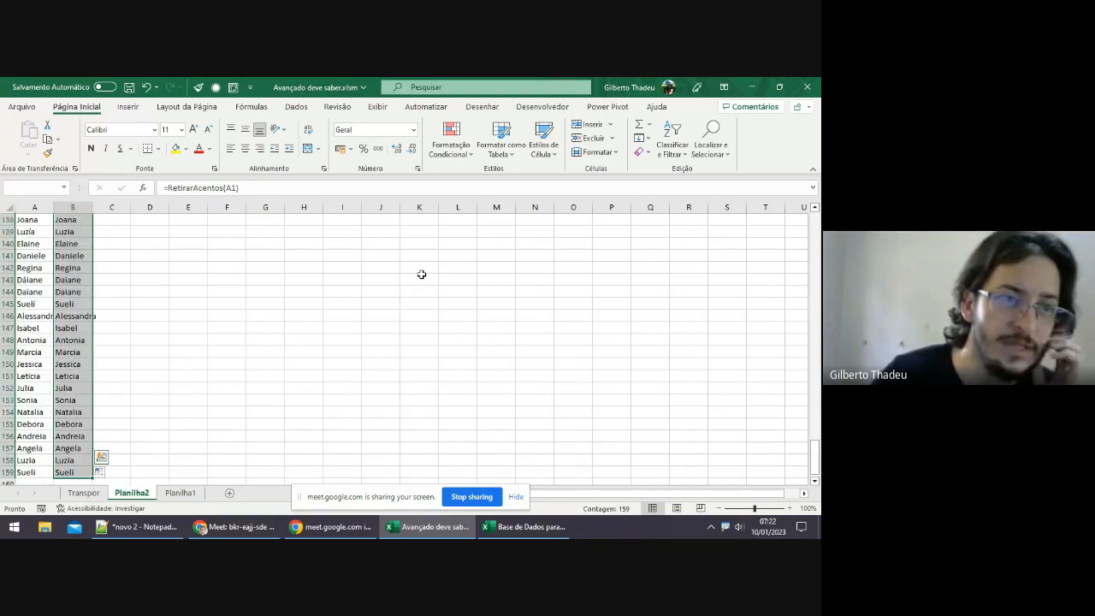
{"action": "scroll", "coordinate": [422, 275], "scroll_direction": "up", "scroll_amount": 20}
{"action": "scroll", "coordinate": [393, 276], "scroll_direction": "up", "scroll_amount": 16}
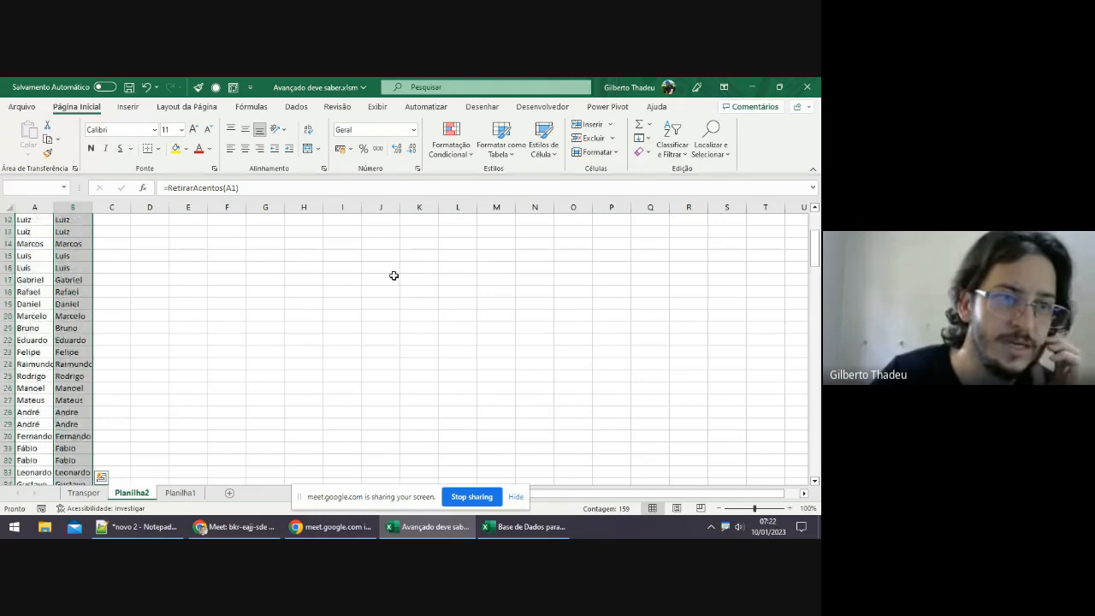
{"action": "scroll", "coordinate": [393, 276], "scroll_direction": "up", "scroll_amount": 4}
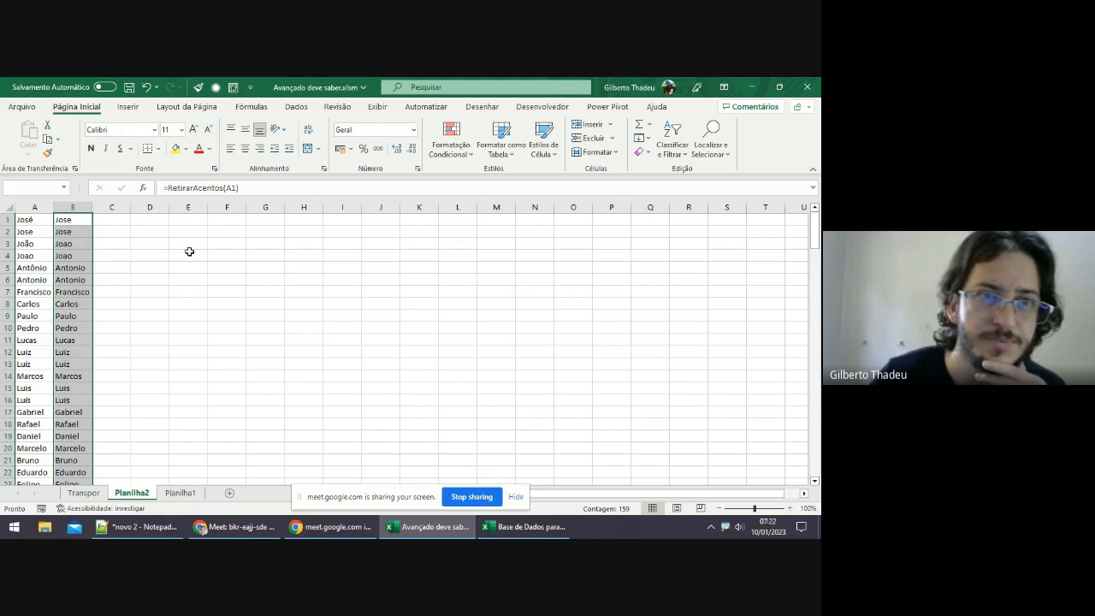
{"action": "left_click", "coordinate": [296, 106]}
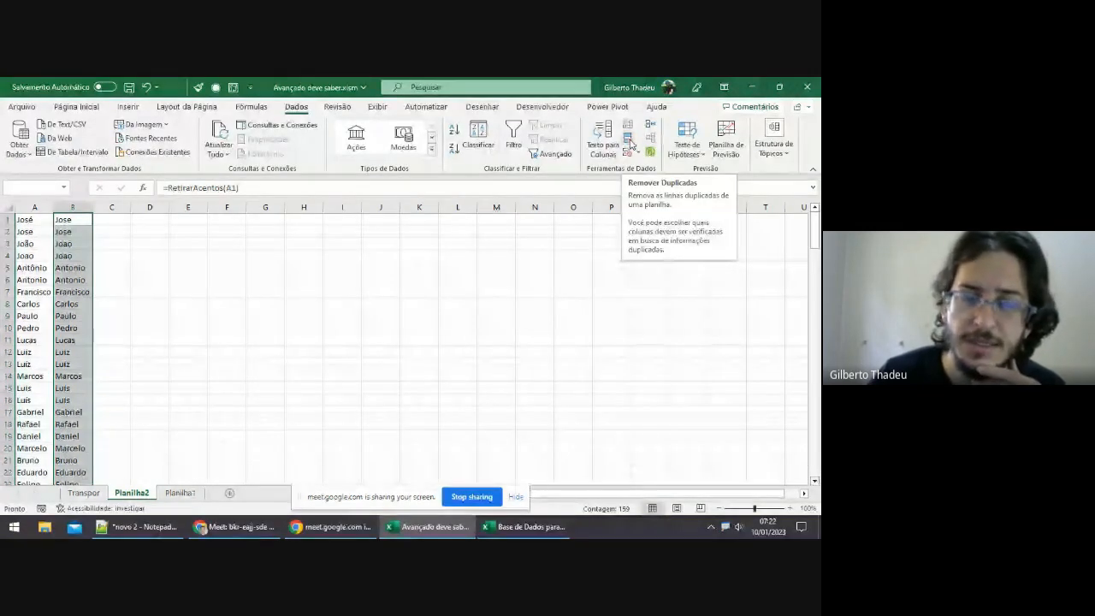
{"action": "left_click", "coordinate": [629, 141]}
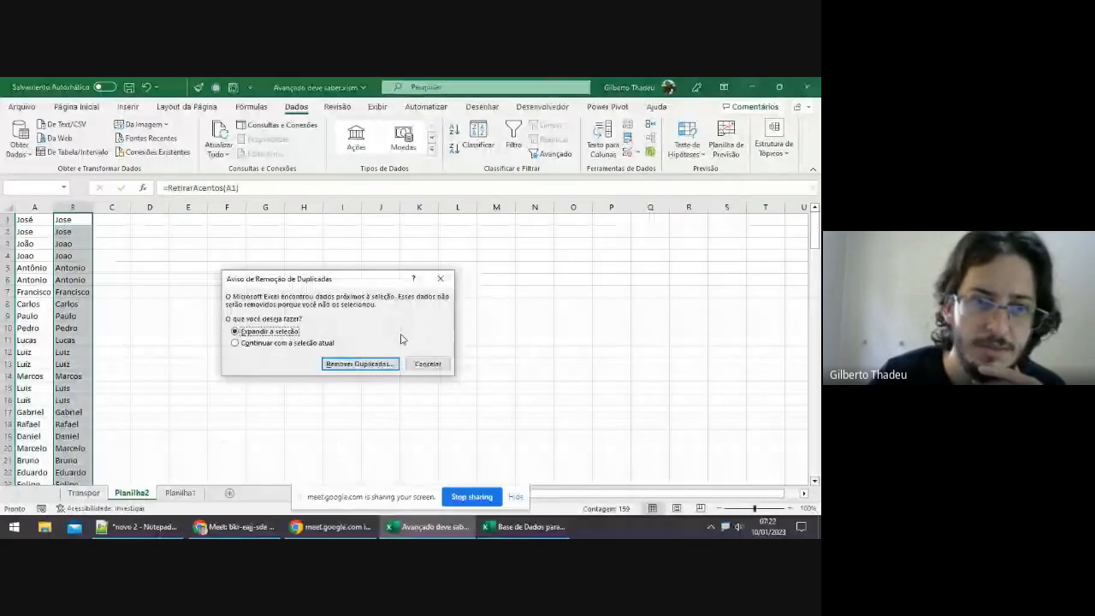
{"action": "left_click", "coordinate": [282, 342]}
{"action": "left_click", "coordinate": [343, 368]}
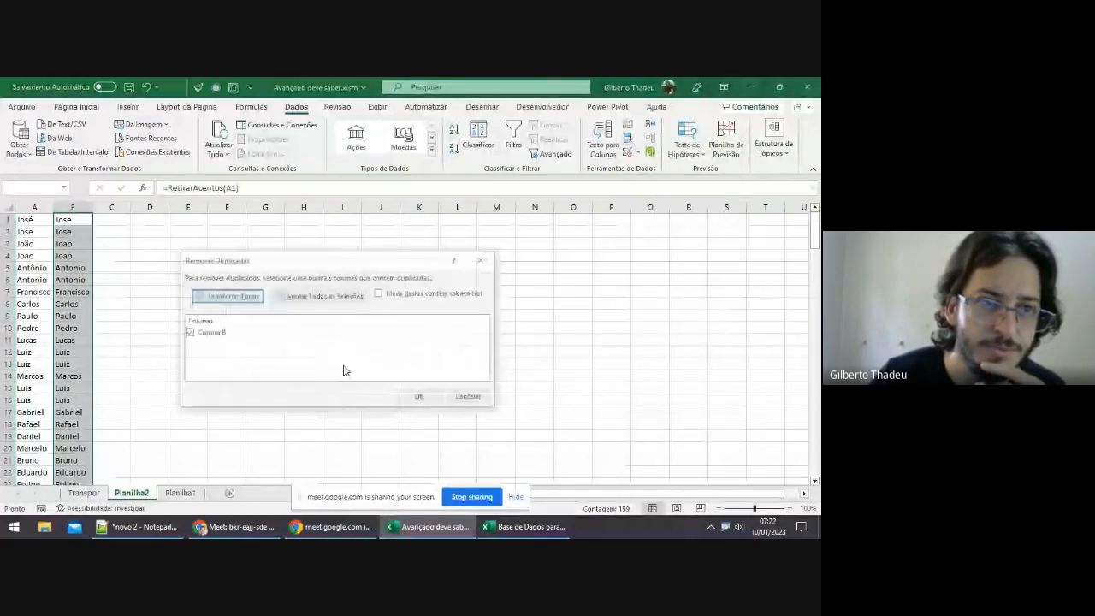
{"action": "left_click", "coordinate": [421, 398]}
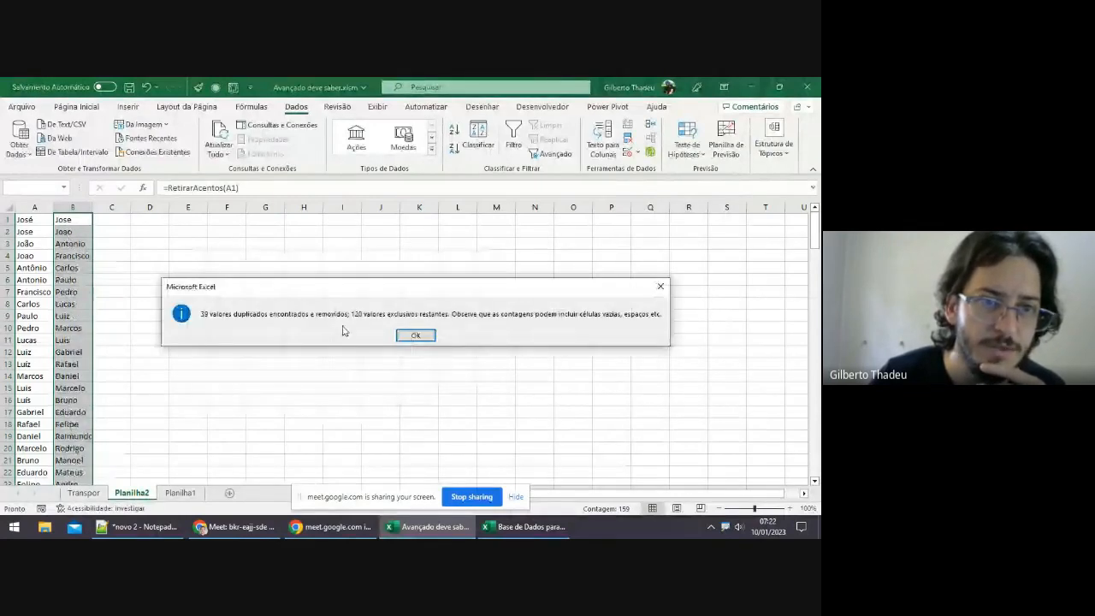
{"action": "left_click_drag", "start_coordinate": [409, 289], "coordinate": [396, 258]}
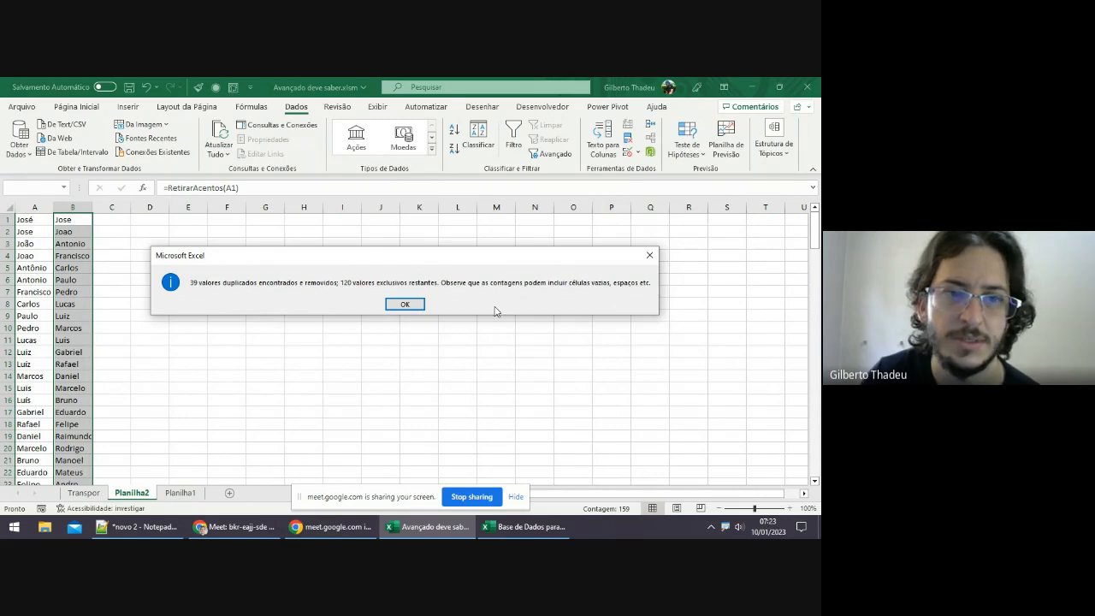
{"action": "left_click", "coordinate": [406, 305]}
Check the formulas in the first six rows of column B after the duplicate removal.
{"action": "left_click", "coordinate": [230, 264]}
{"action": "left_click", "coordinate": [77, 231]}
{"action": "left_click", "coordinate": [74, 254]}
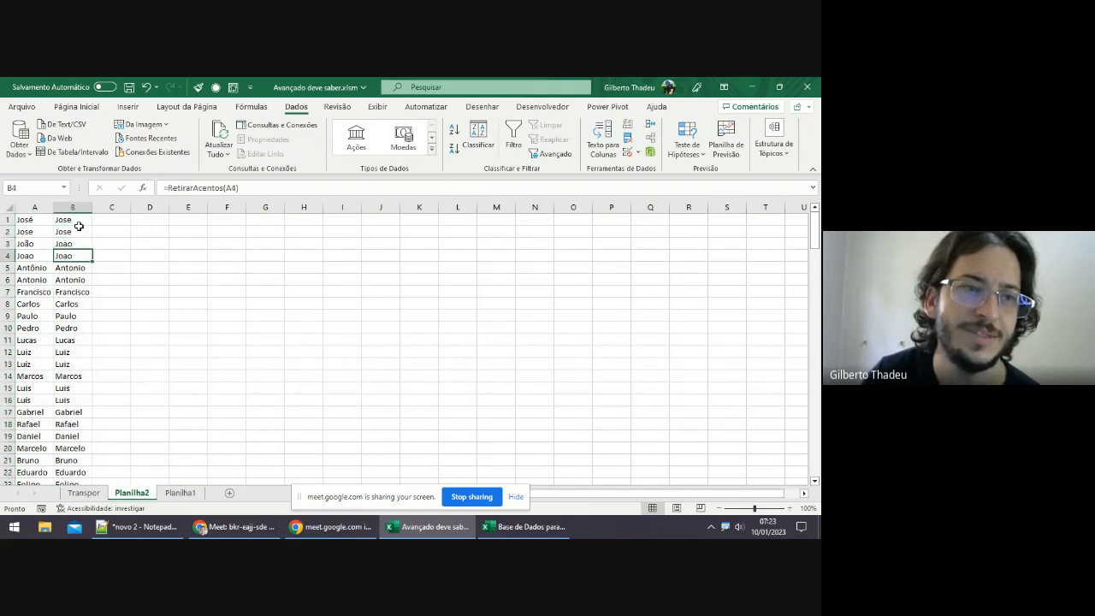
{"action": "left_click", "coordinate": [77, 220]}
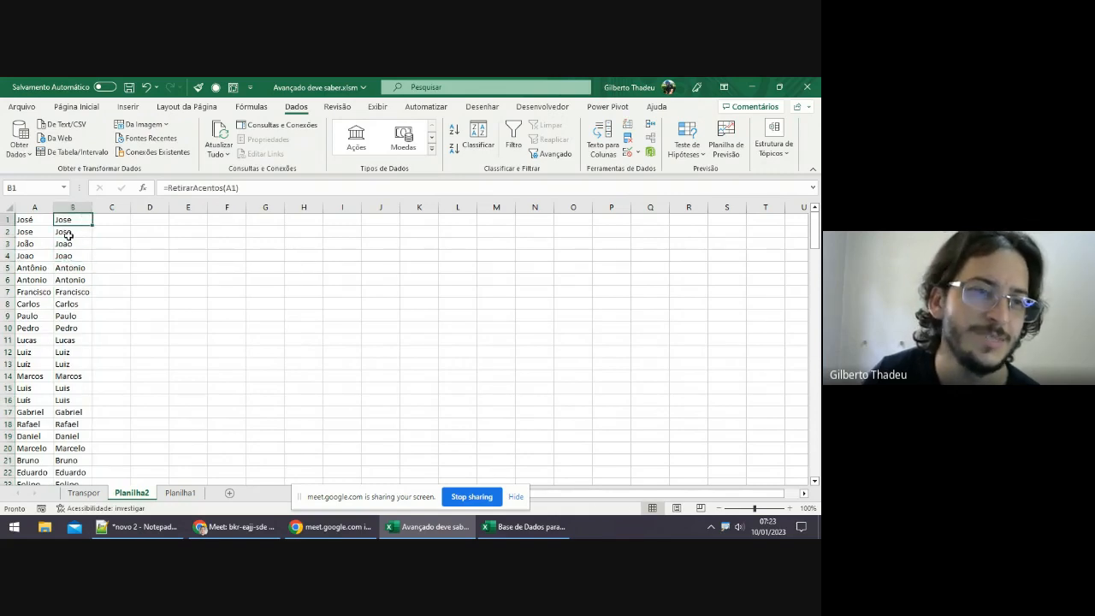
{"action": "left_click", "coordinate": [70, 233]}
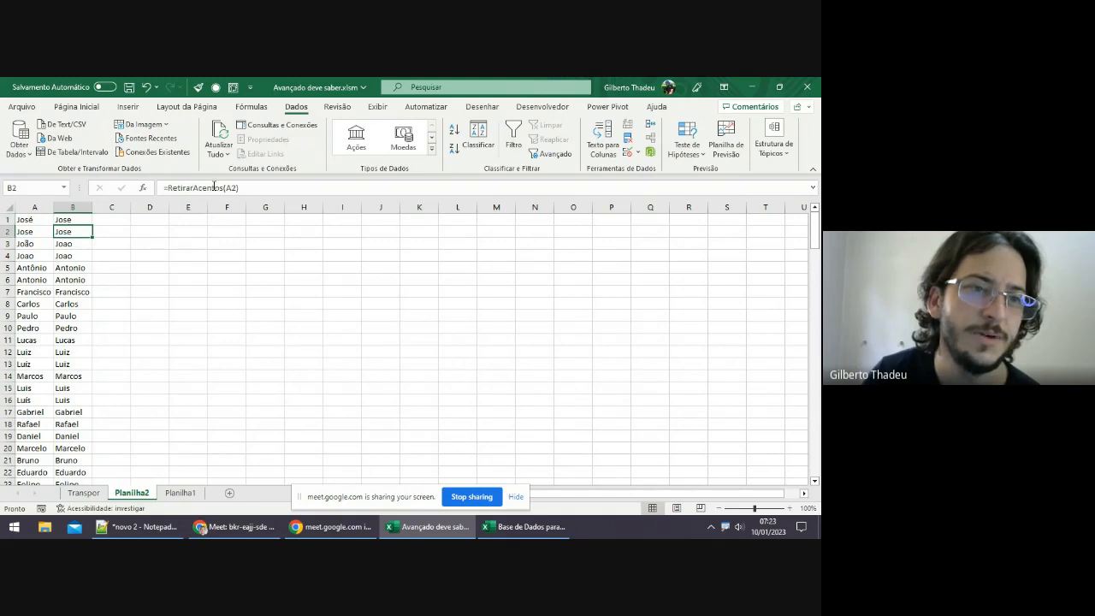
{"action": "left_click", "coordinate": [71, 246]}
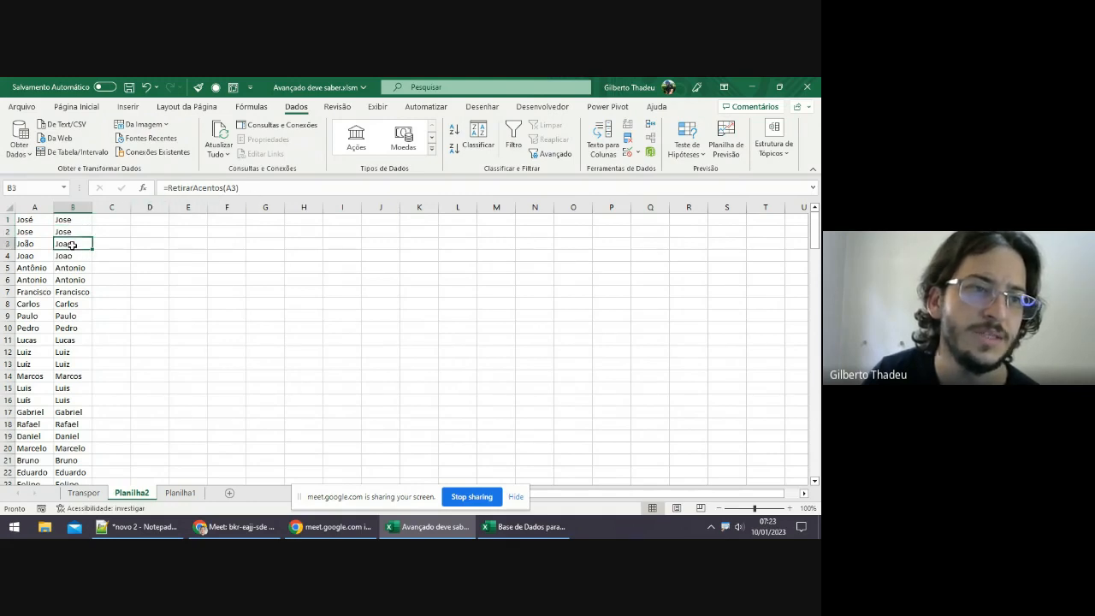
{"action": "left_click", "coordinate": [74, 286]}
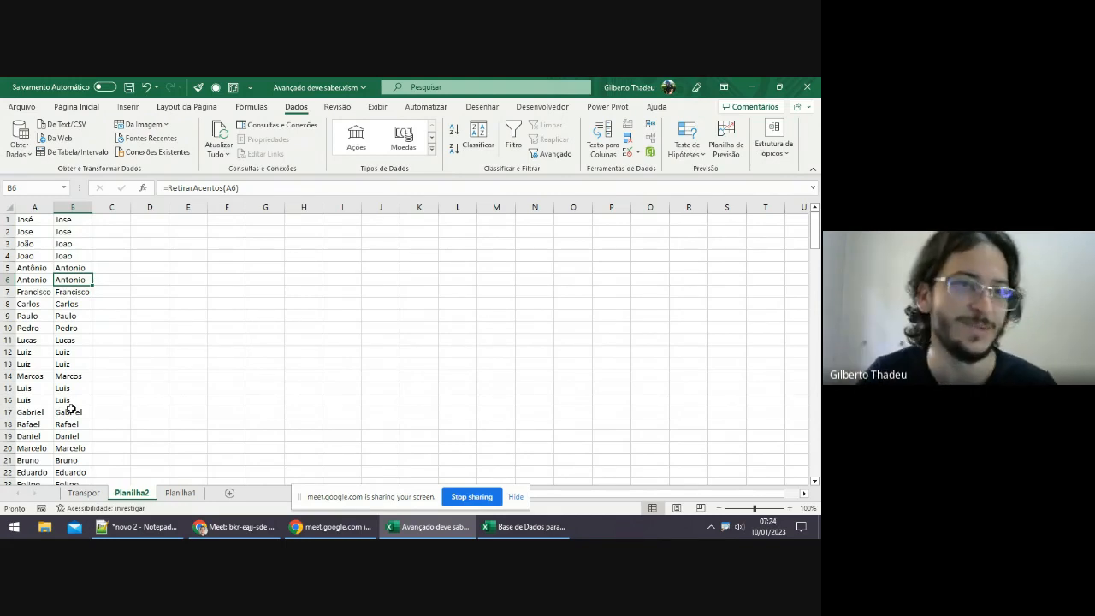
Undo the duplicate removal in column B and check the formula results in its first rows.
{"action": "left_click", "coordinate": [146, 88]}
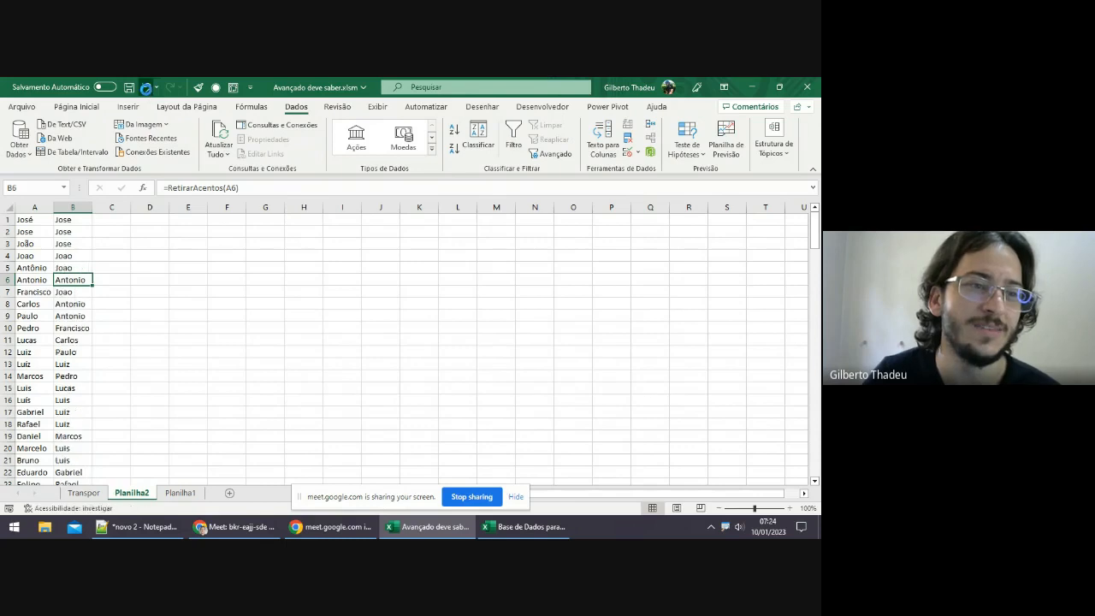
{"action": "left_click", "coordinate": [145, 88]}
{"action": "scroll", "coordinate": [128, 325], "scroll_direction": "down", "scroll_amount": 18}
{"action": "scroll", "coordinate": [120, 334], "scroll_direction": "up", "scroll_amount": 18}
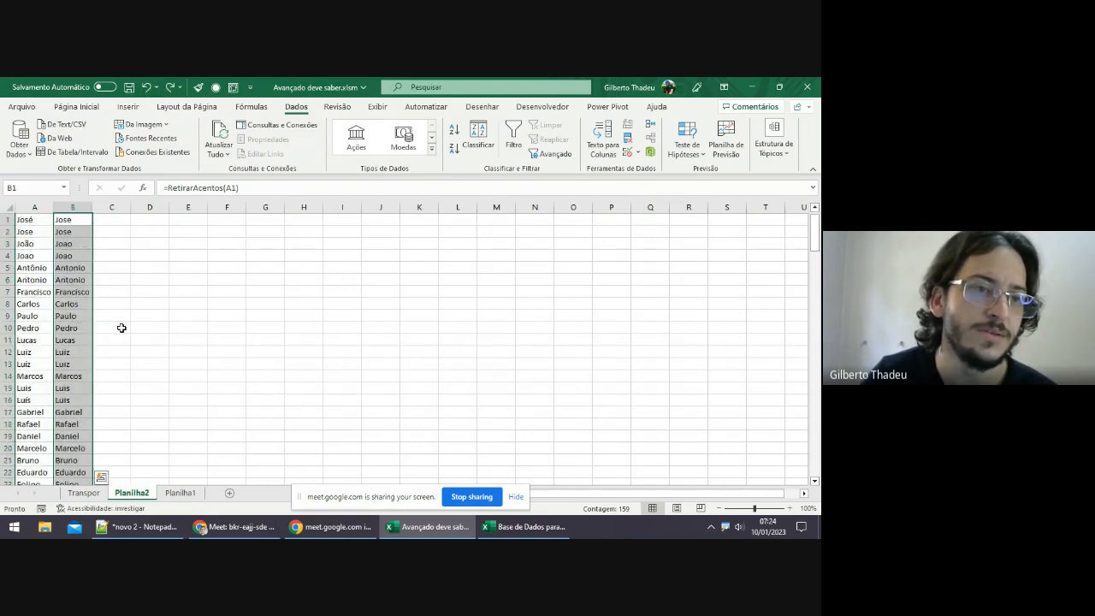
{"action": "left_click", "coordinate": [71, 255]}
{"action": "left_click", "coordinate": [69, 291]}
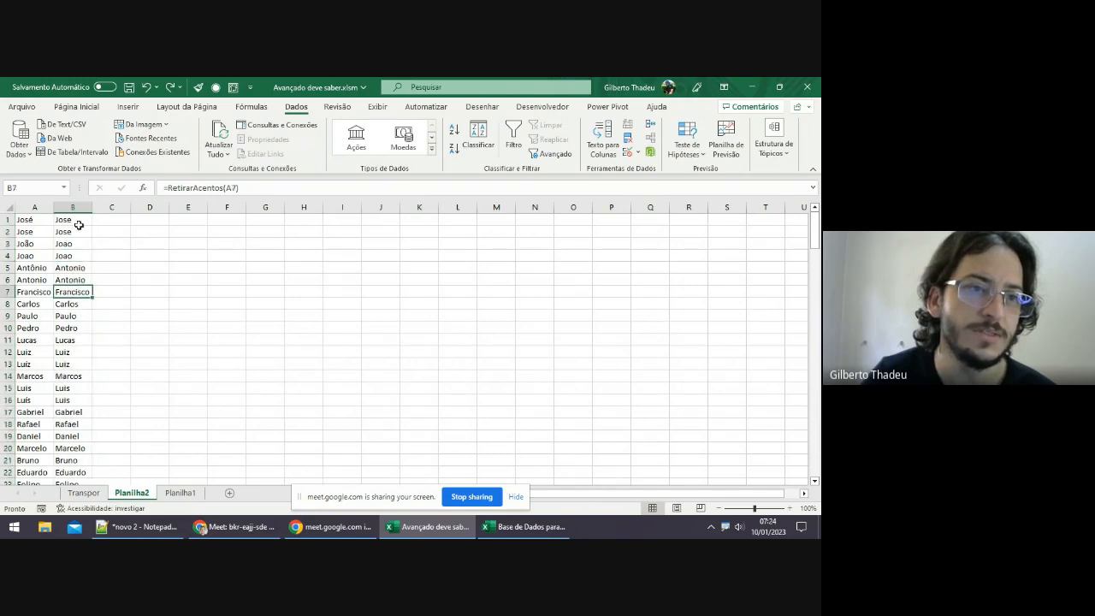
Apply an advanced filter to B1:B159 that copies only unique records to D2 of Planilha2, using the first row as label.
{"action": "left_click", "coordinate": [73, 221]}
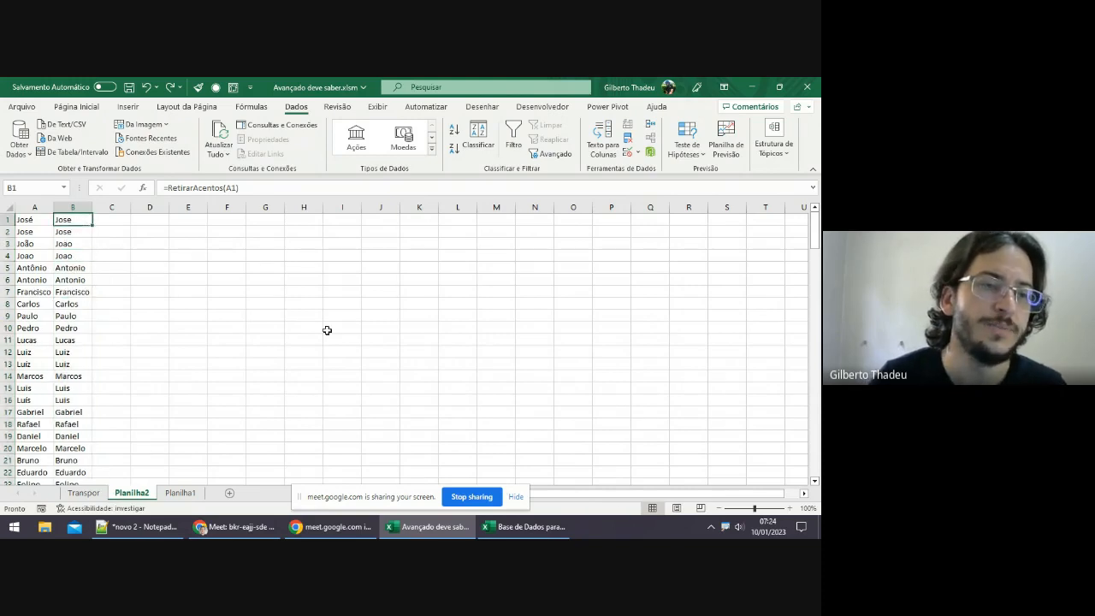
{"action": "key", "text": "ctrl+shift+Down"}
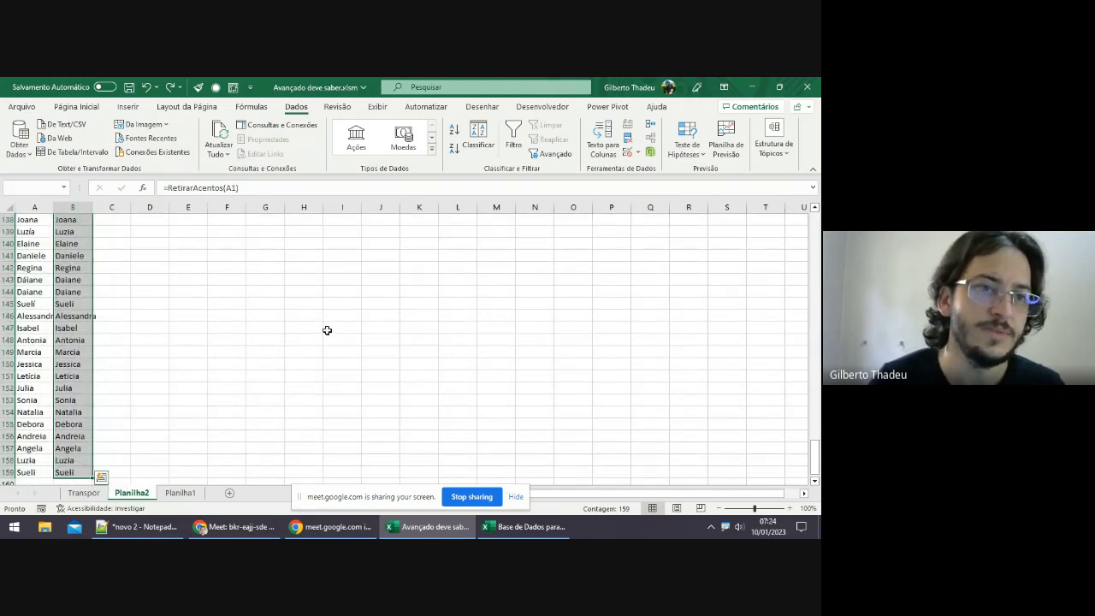
{"action": "scroll", "coordinate": [409, 327], "scroll_direction": "up", "scroll_amount": 20}
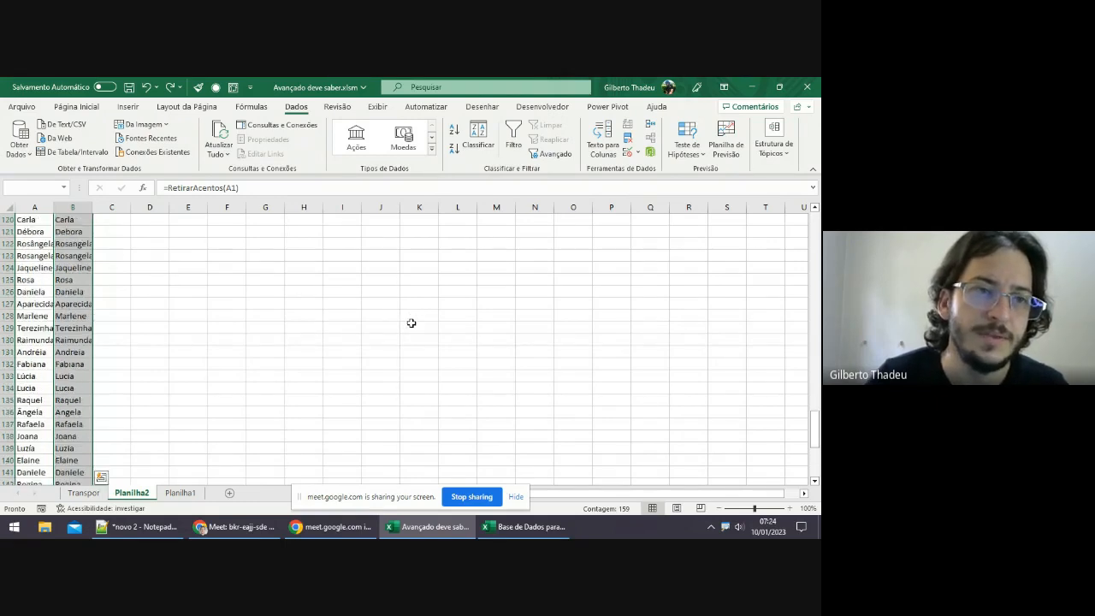
{"action": "scroll", "coordinate": [414, 329], "scroll_direction": "up", "scroll_amount": 17}
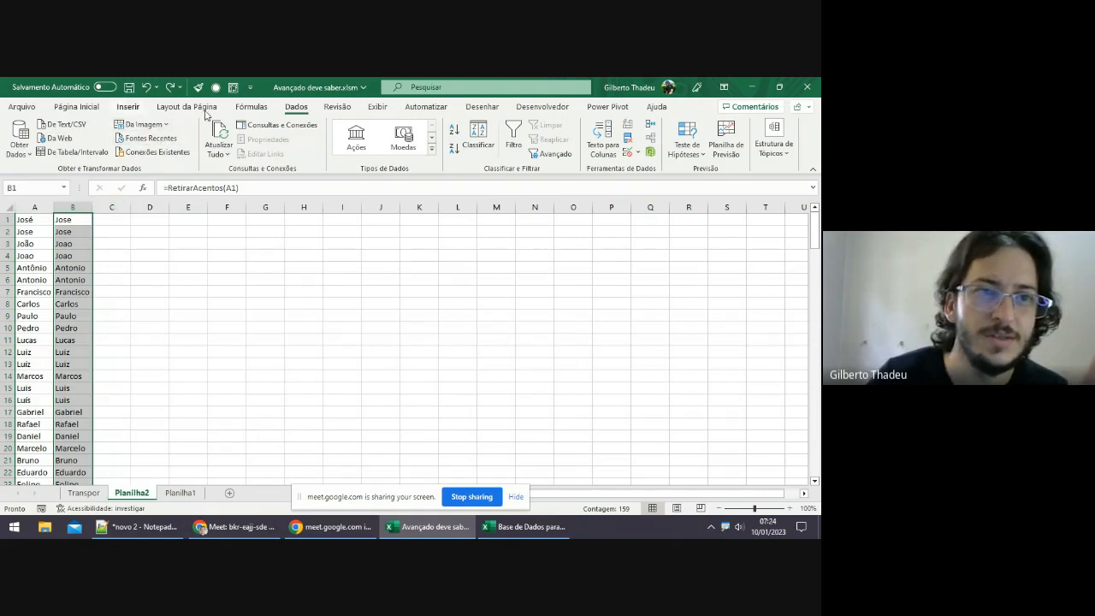
{"action": "left_click", "coordinate": [555, 157]}
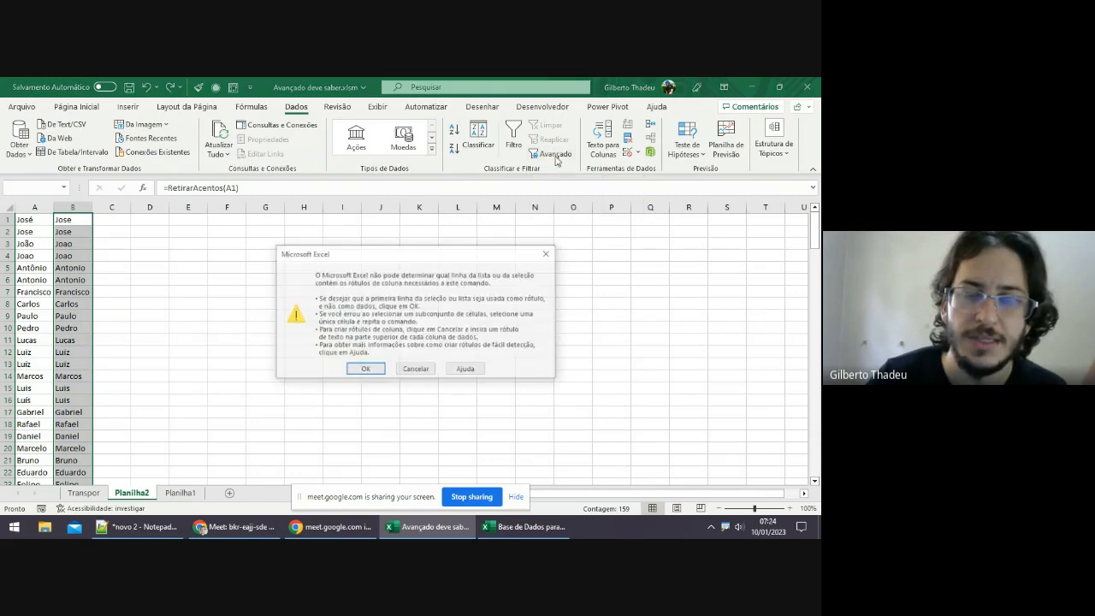
{"action": "left_click", "coordinate": [366, 369]}
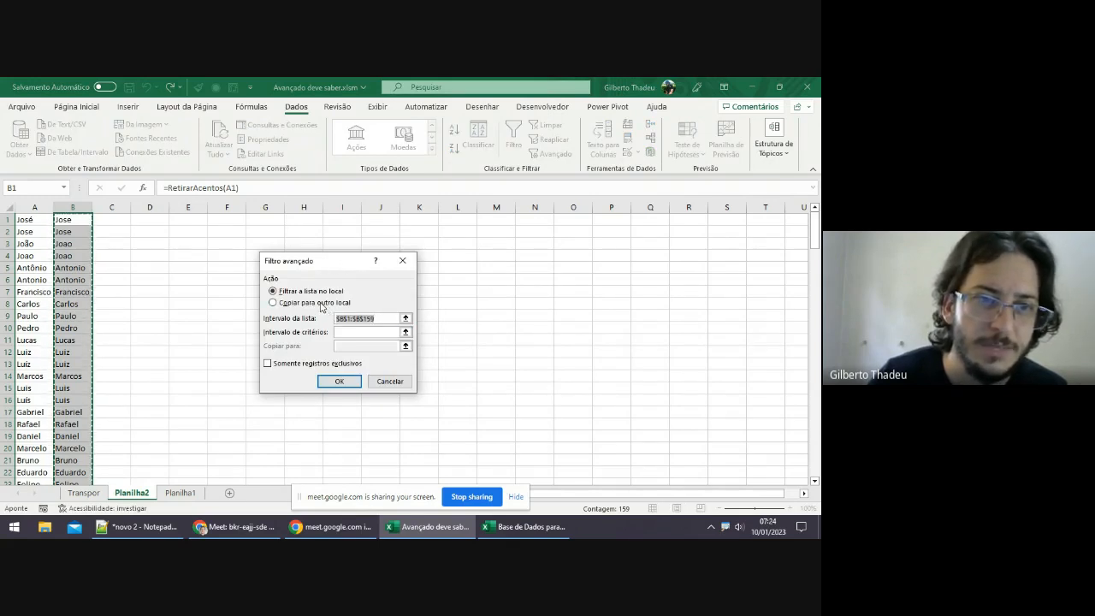
{"action": "left_click", "coordinate": [287, 306]}
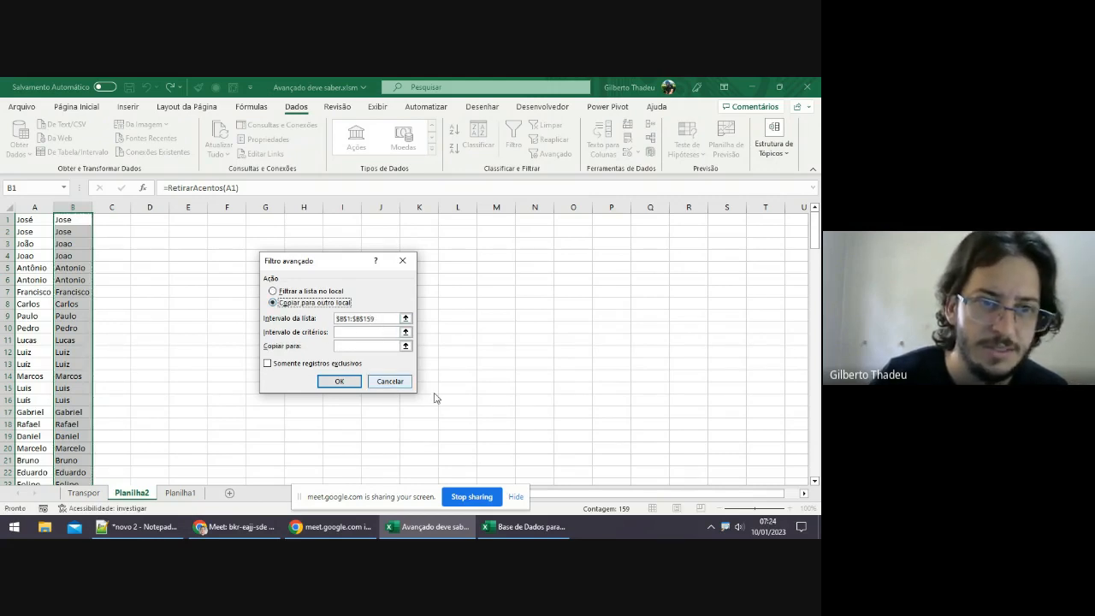
{"action": "left_click", "coordinate": [279, 368]}
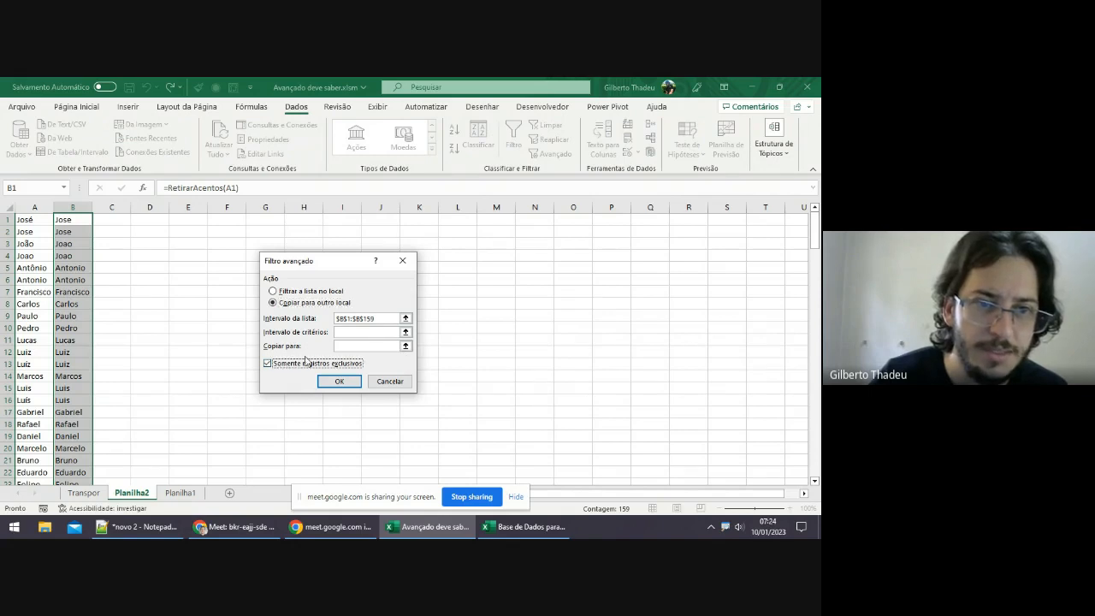
{"action": "left_click", "coordinate": [406, 347]}
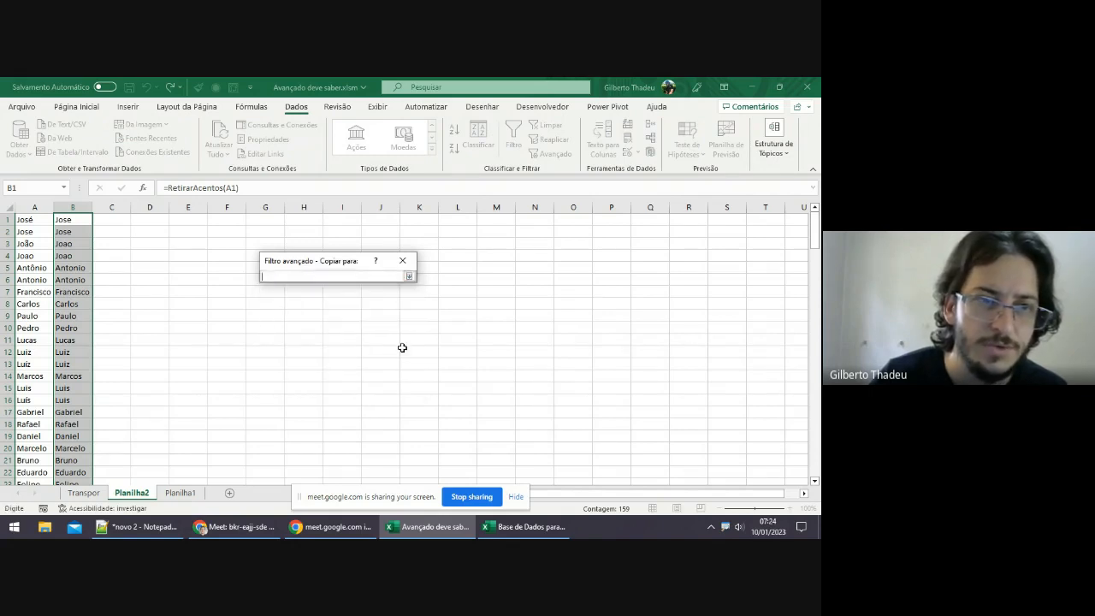
{"action": "left_click", "coordinate": [152, 232]}
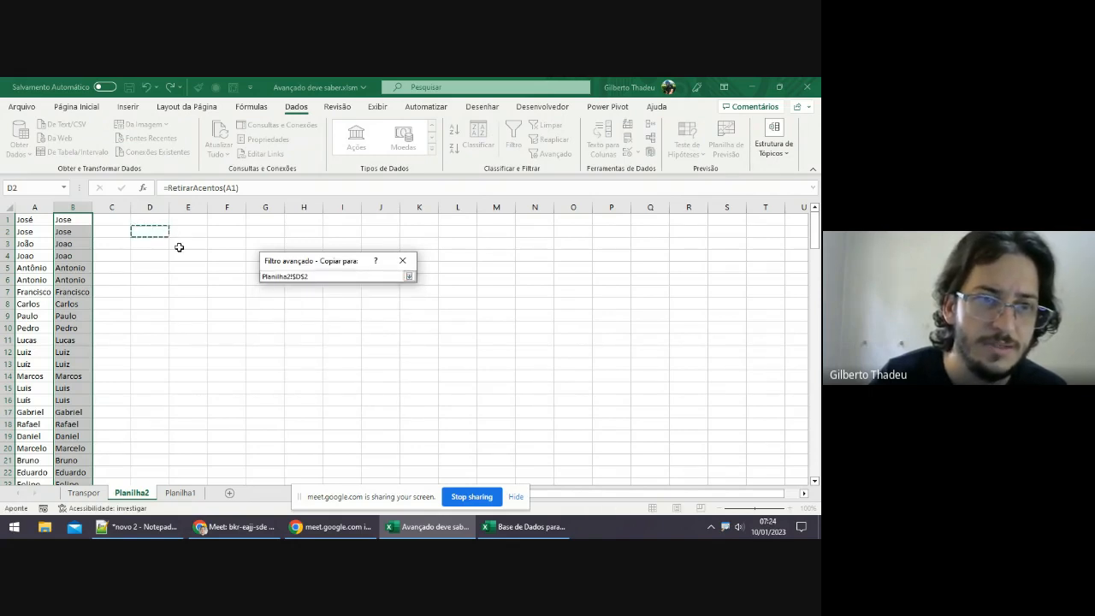
{"action": "left_click", "coordinate": [409, 278]}
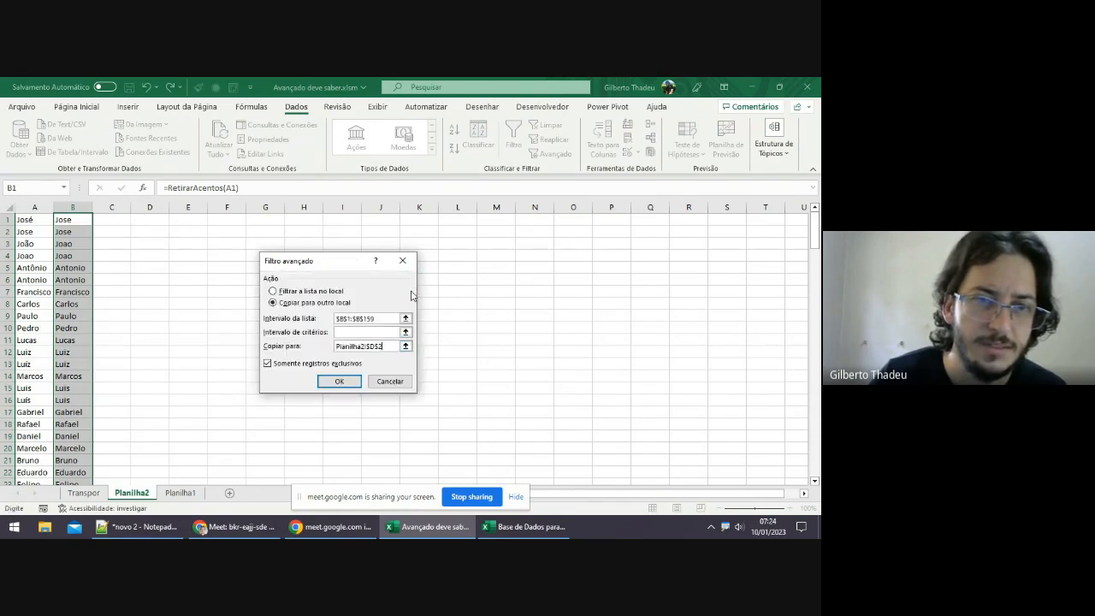
{"action": "left_click", "coordinate": [339, 382]}
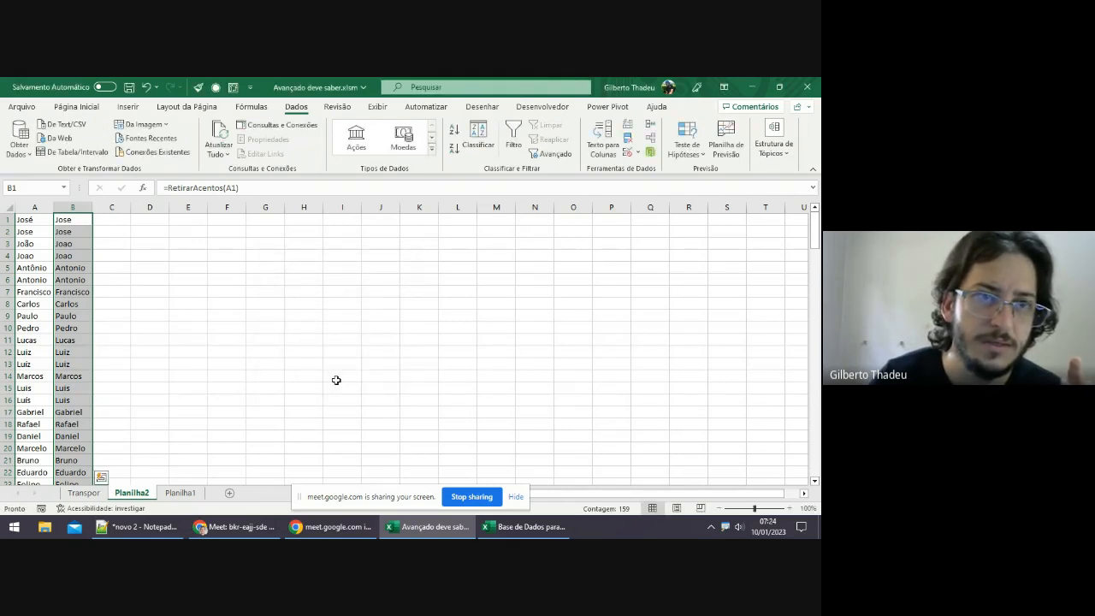
Compare the formula copied to D2 by the advanced filter with the source formula in B1.
{"action": "left_click", "coordinate": [152, 272]}
{"action": "left_click", "coordinate": [155, 232]}
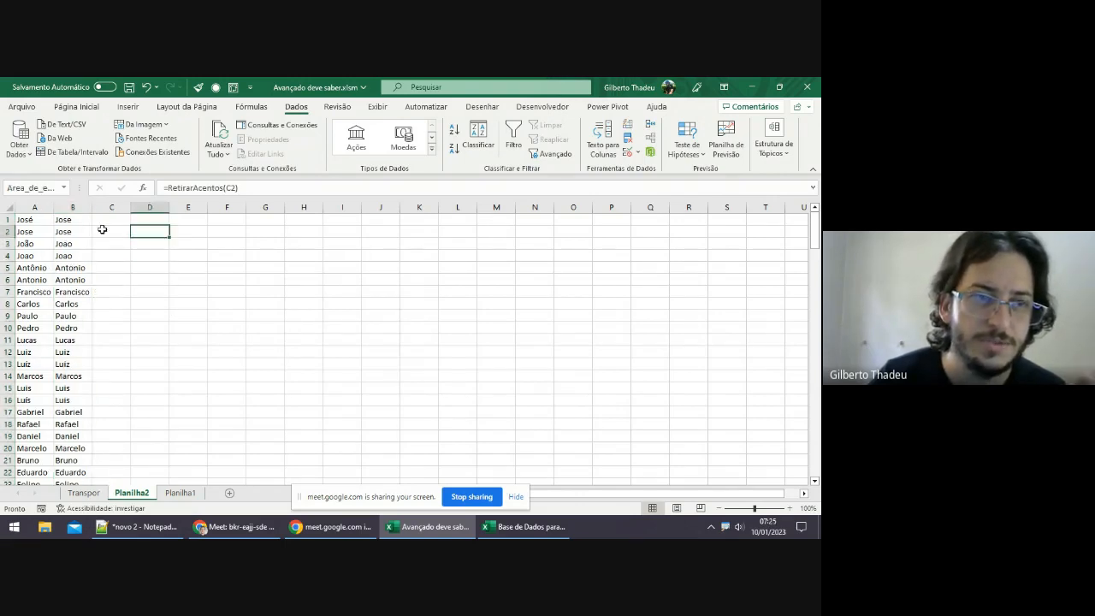
{"action": "left_click", "coordinate": [73, 221]}
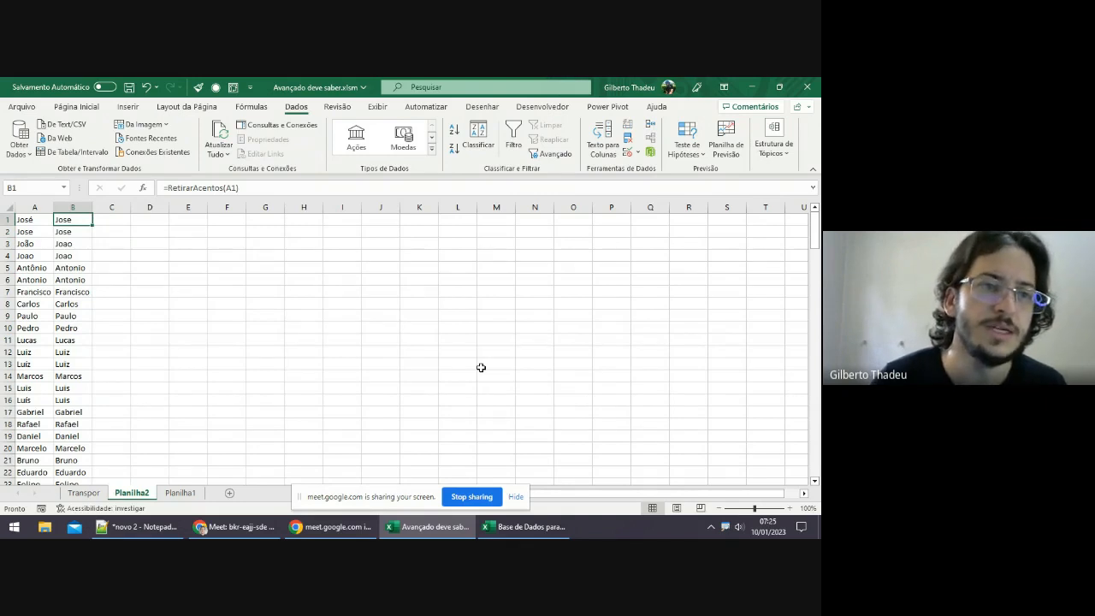
Check that cell B3 still holds the RetirarAcentos formula.
{"action": "key", "text": "Down"}
{"action": "key", "text": "Down"}
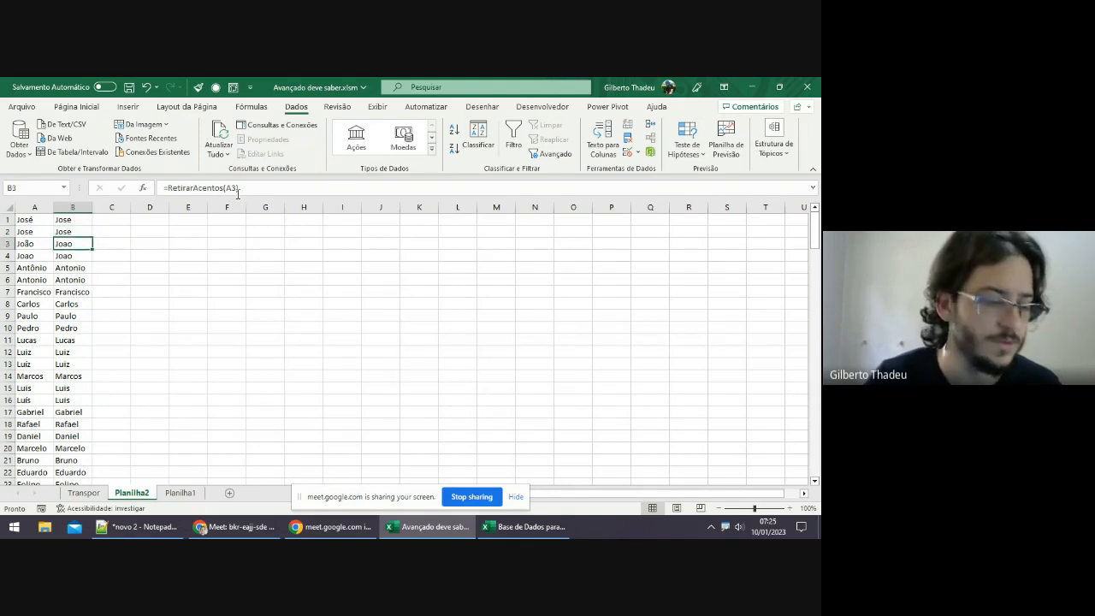
{"action": "key", "text": "ctrl+1"}
{"action": "mouse_move", "coordinate": [249, 189]}
{"action": "left_mouse_down"}
{"action": "mouse_move", "coordinate": [195, 157]}
{"action": "mouse_move", "coordinate": [313, 192]}
{"action": "left_mouse_up"}
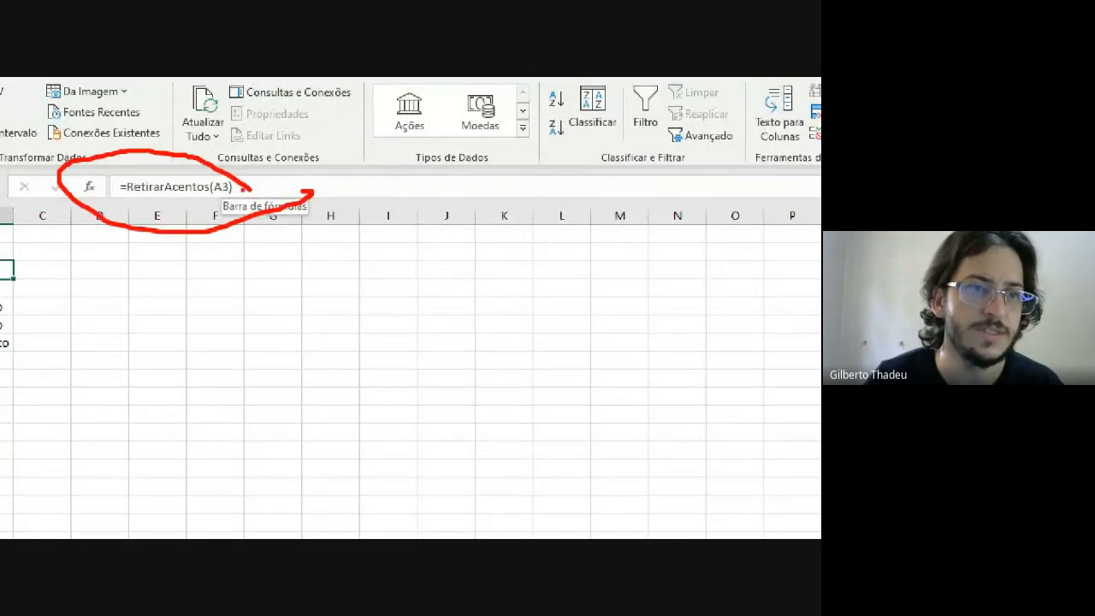
{"action": "key", "text": "Escape"}
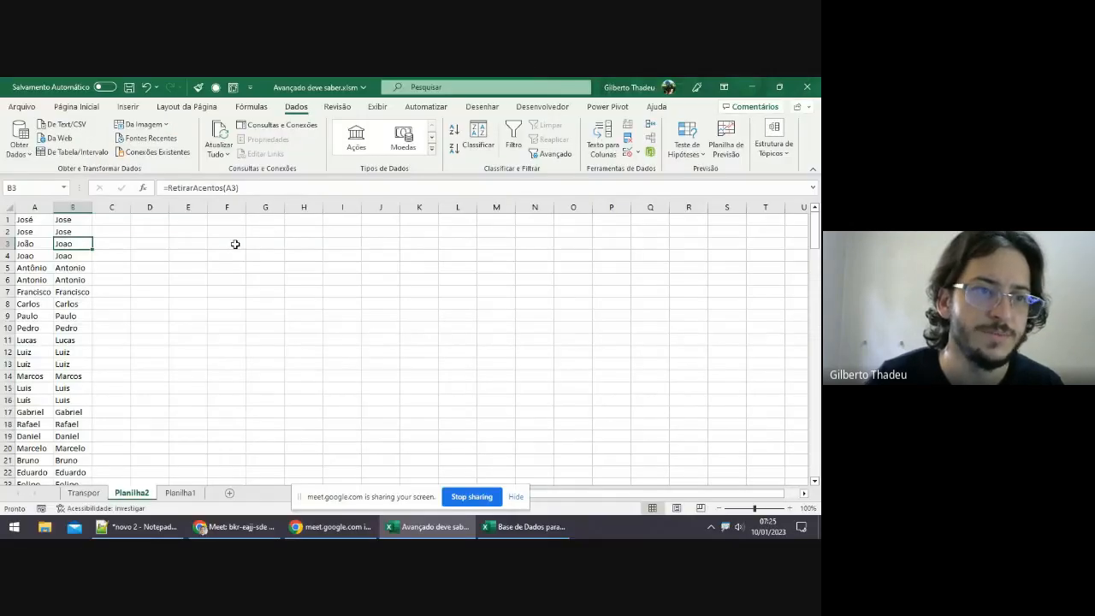
Replace the formulas in B1:B159 with their values by copying the range and pasting only values over it.
{"action": "left_click", "coordinate": [79, 222]}
{"action": "key", "text": "ctrl+shift+Down"}
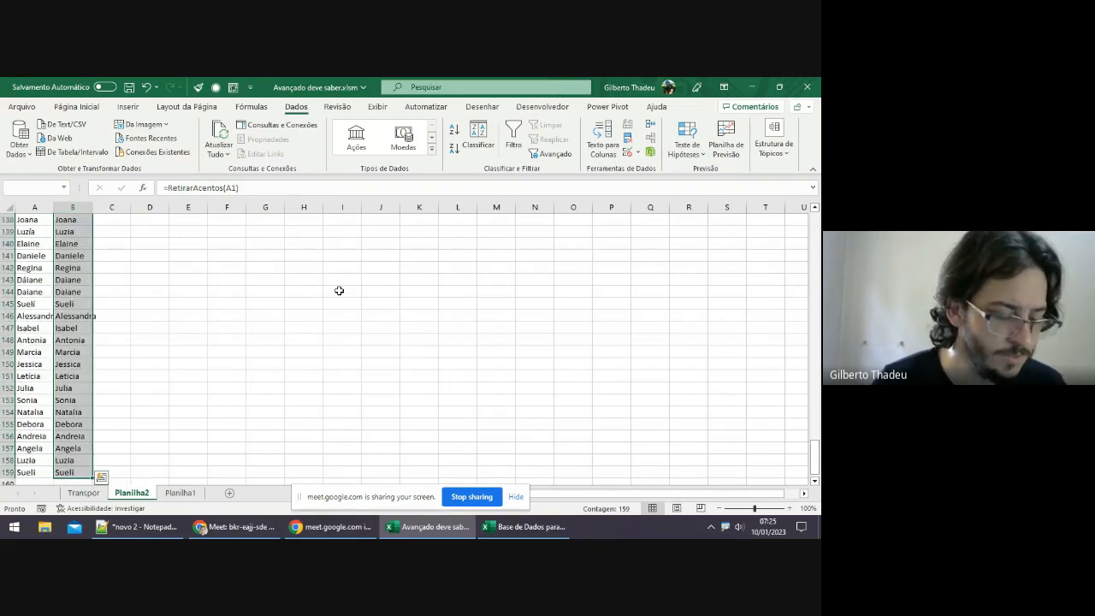
{"action": "key", "text": "ctrl+c"}
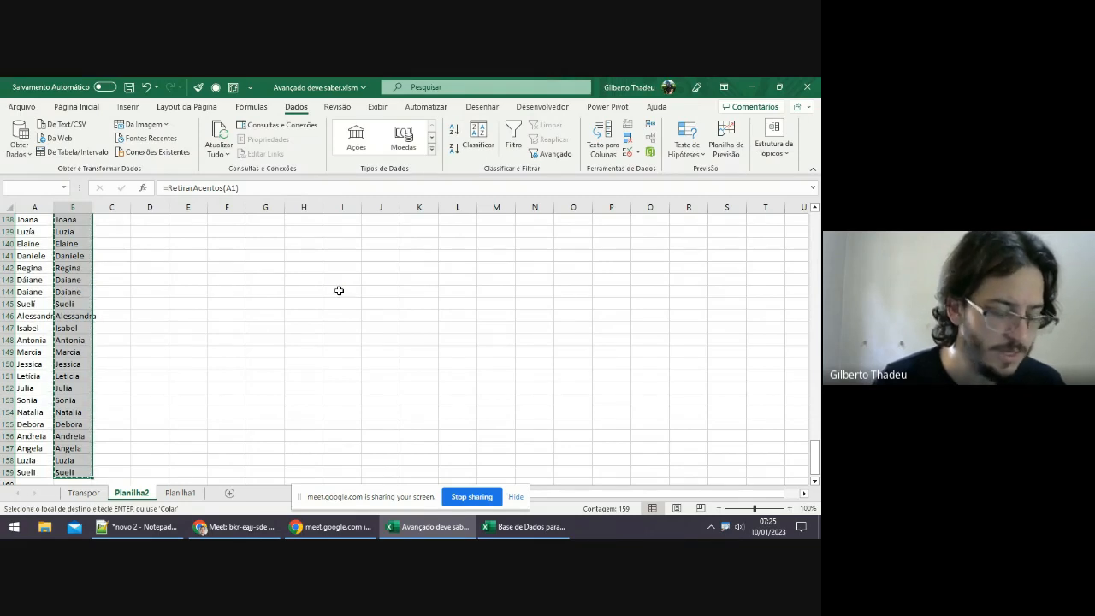
{"action": "key", "text": "ctrl+alt+v"}
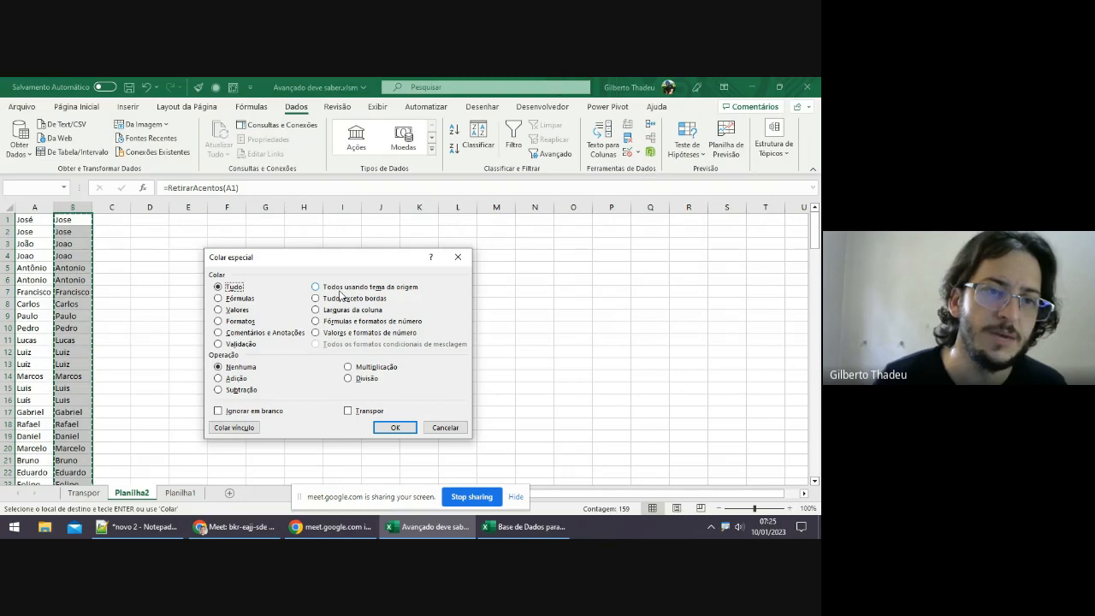
{"action": "key", "text": "v"}
{"action": "key", "text": "Return"}
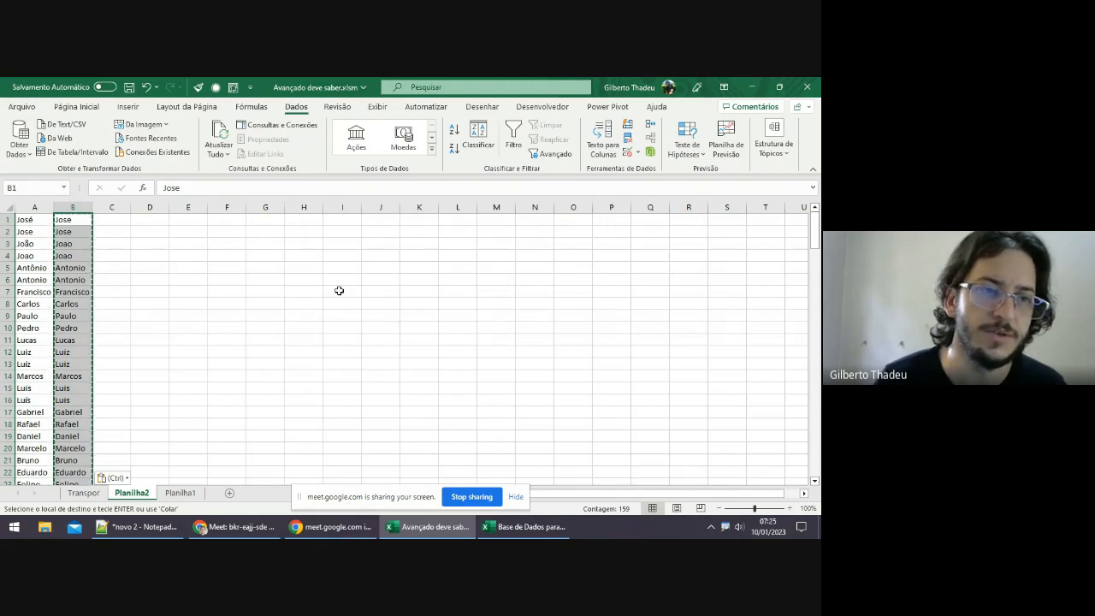
Check the contents of the first rows of column B after the values-only paste.
{"action": "key", "text": "Down"}
{"action": "key", "text": "Down"}
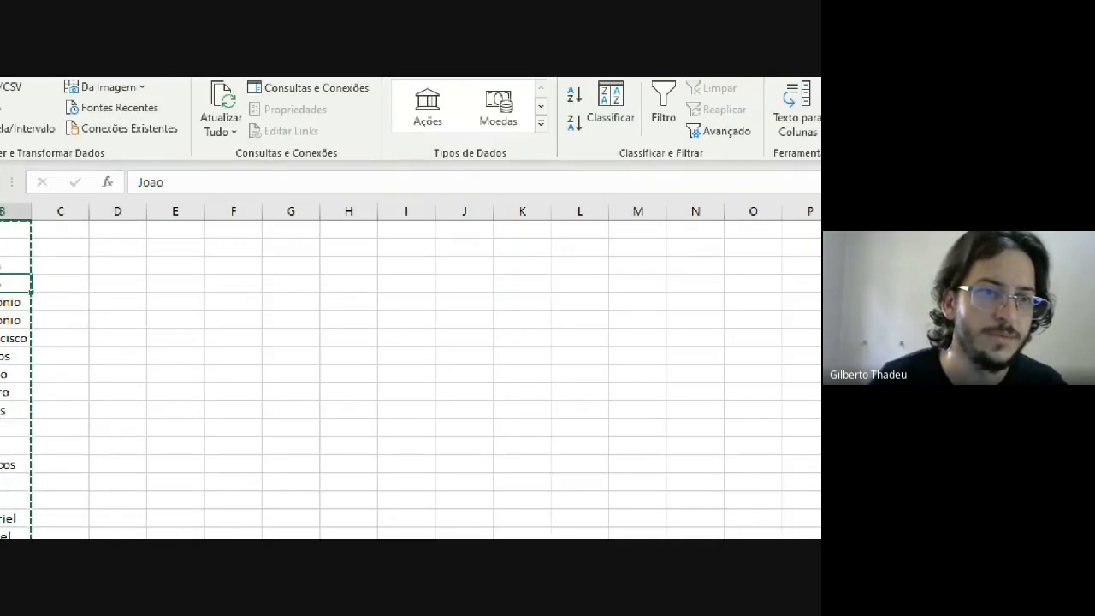
{"action": "left_click_drag", "start_coordinate": [195, 181], "coordinate": [191, 211]}
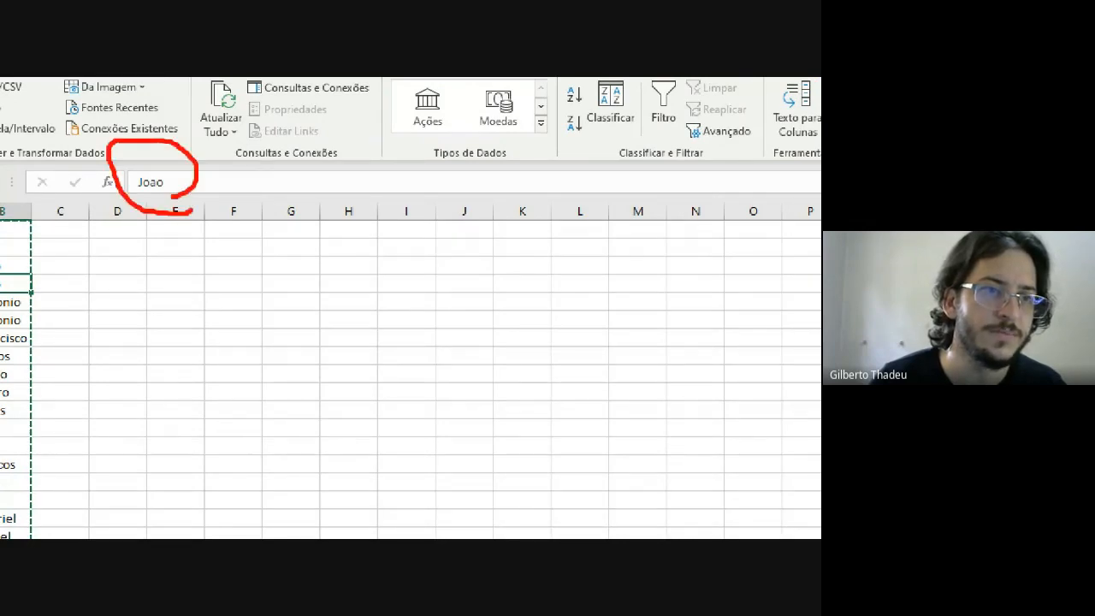
{"action": "left_click", "coordinate": [74, 281]}
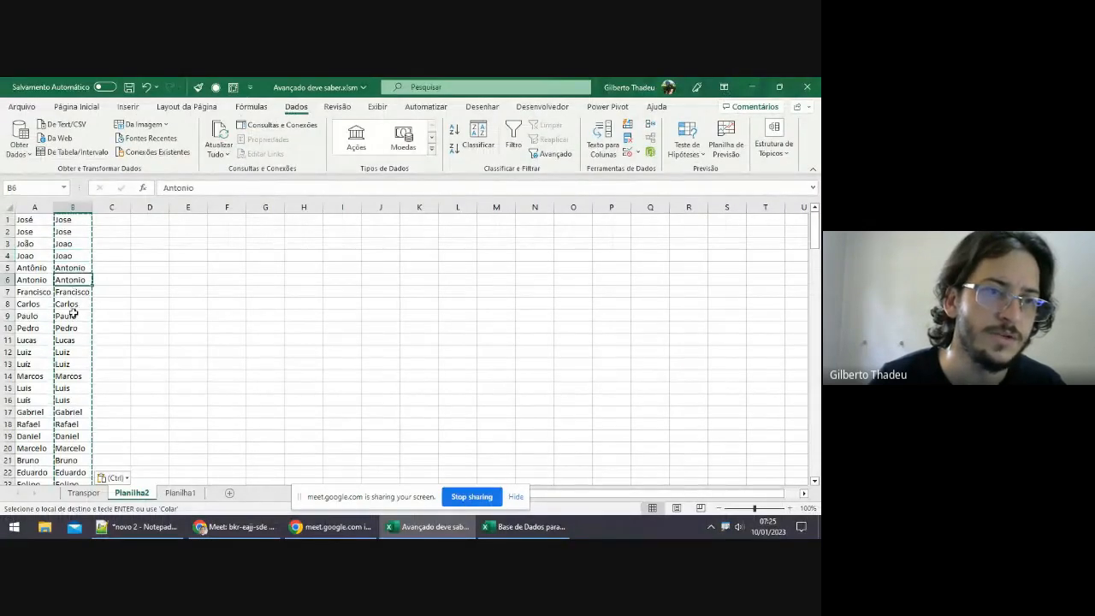
{"action": "left_click", "coordinate": [76, 231]}
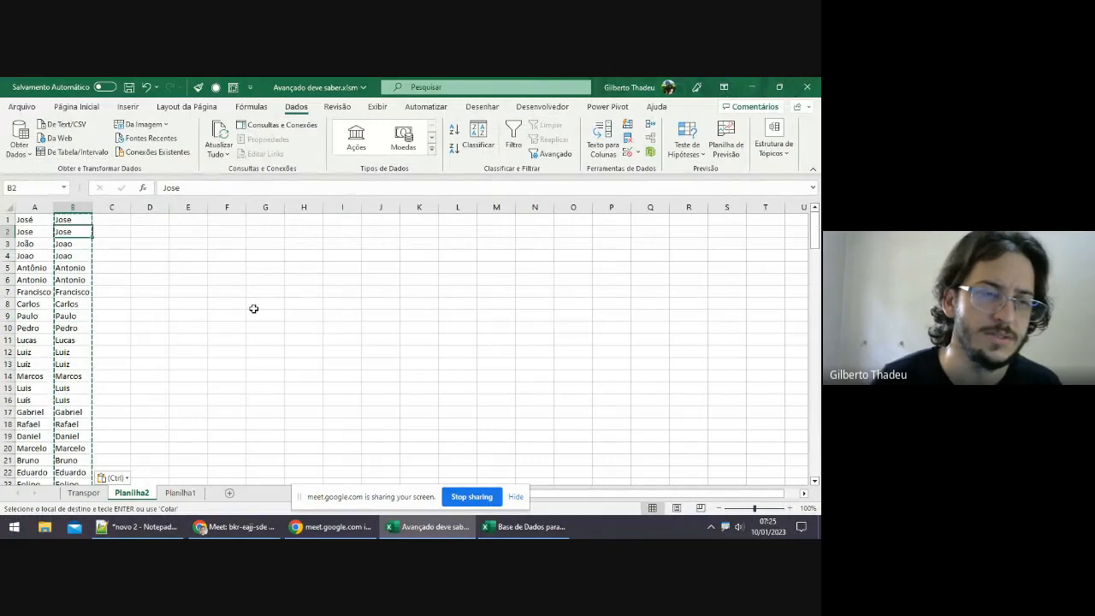
Try an advanced filter on B1:B159 that copies only unique records to D2.
{"action": "key", "text": "Up"}
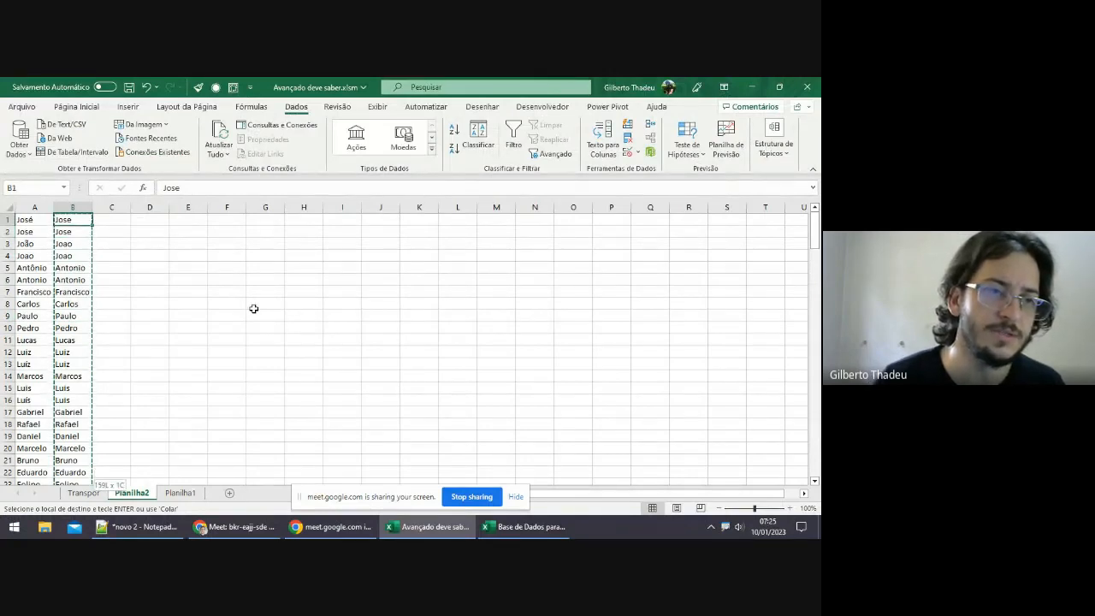
{"action": "key", "text": "ctrl+shift+Down"}
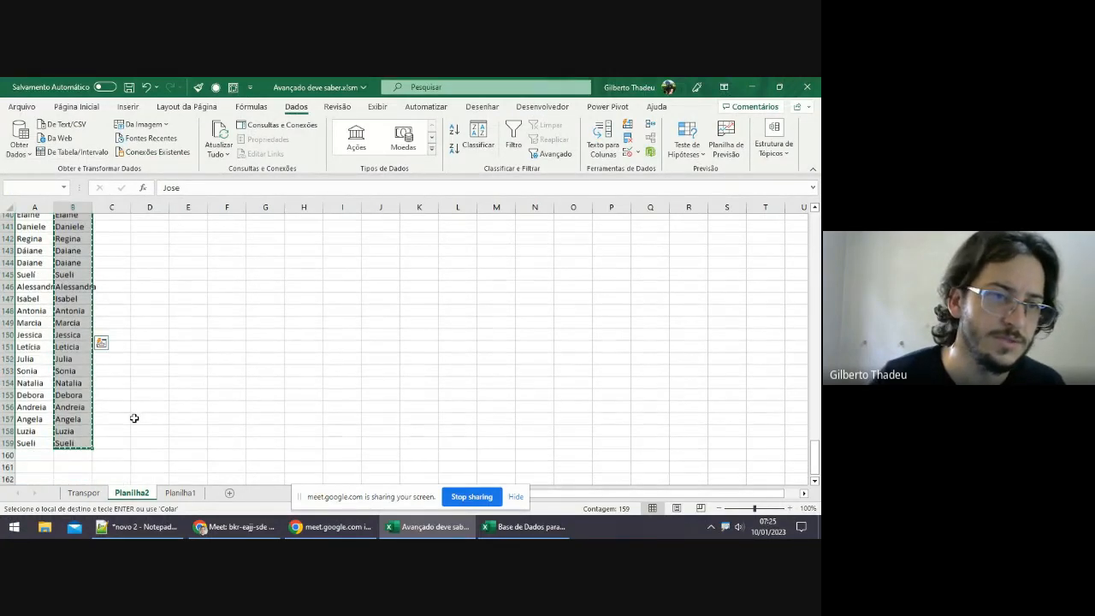
{"action": "scroll", "coordinate": [134, 417], "scroll_direction": "up", "scroll_amount": 1}
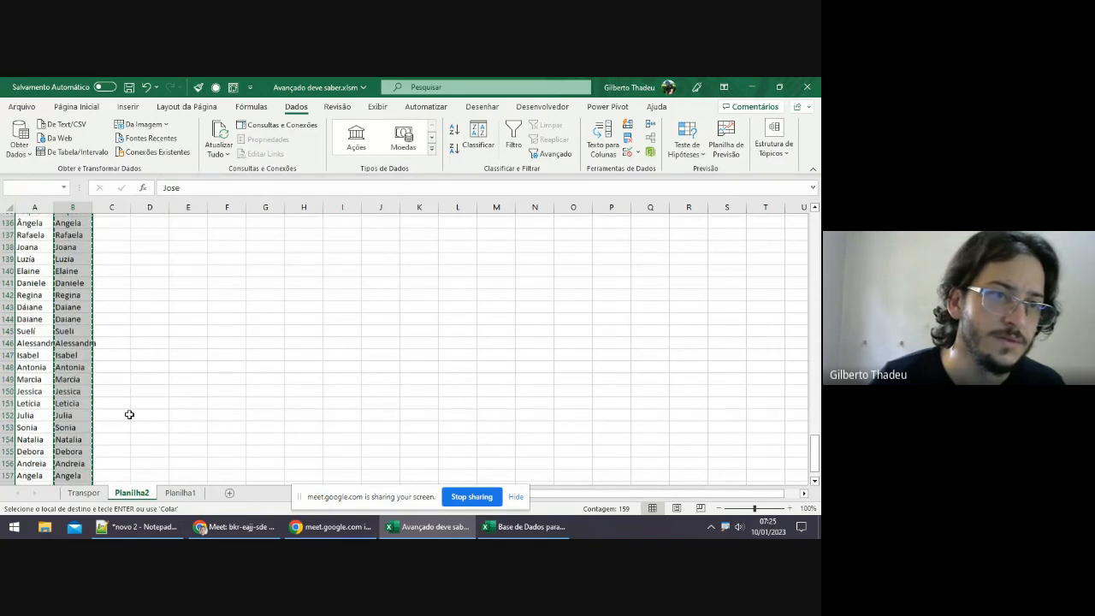
{"action": "scroll", "coordinate": [129, 414], "scroll_direction": "up", "scroll_amount": 20}
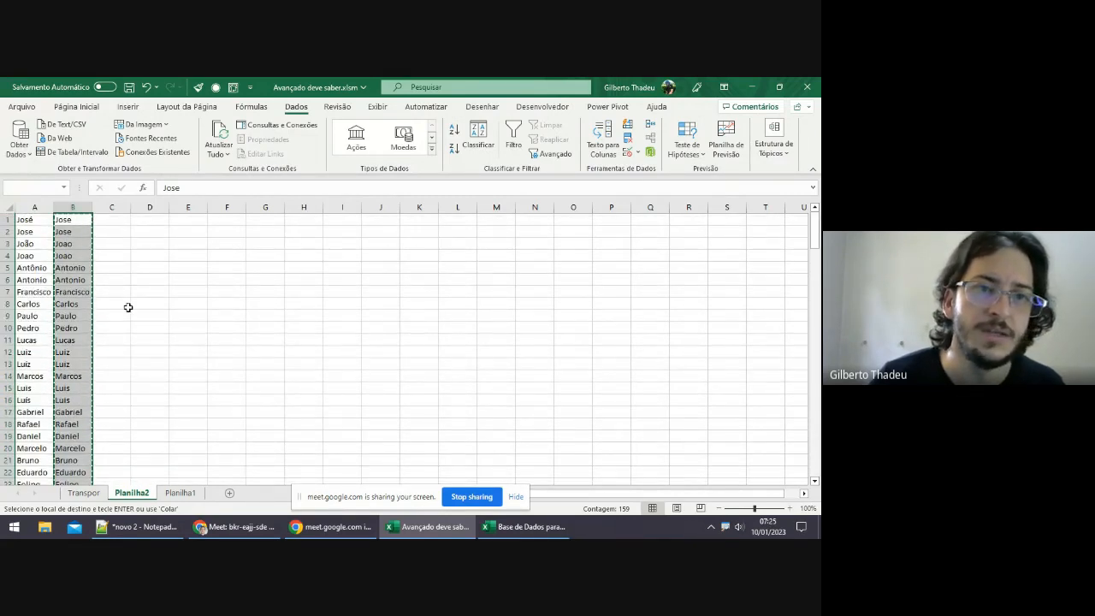
{"action": "left_click", "coordinate": [557, 156]}
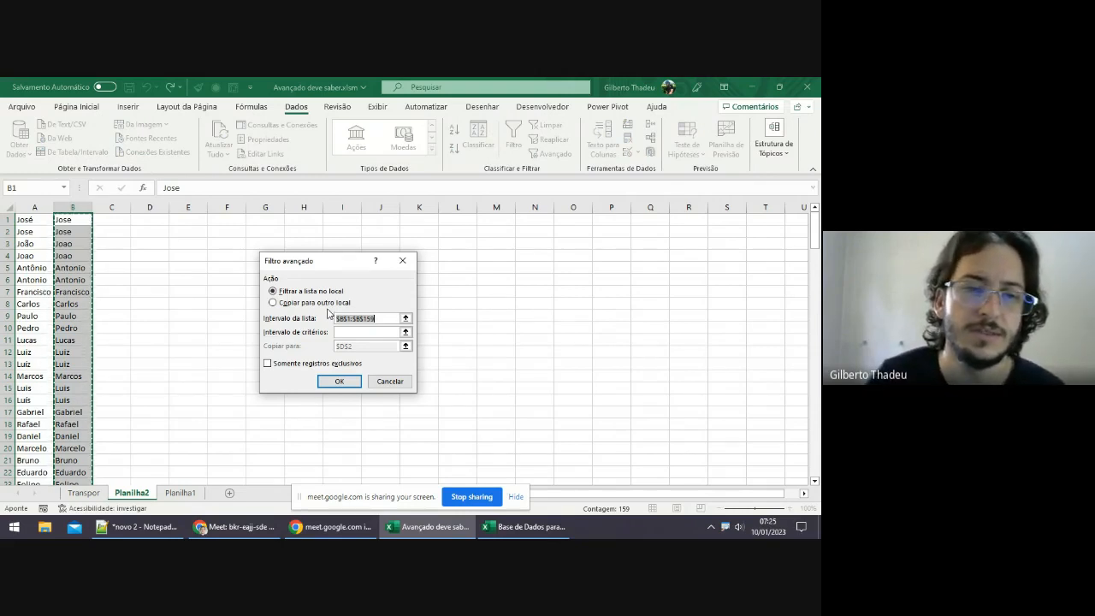
{"action": "left_click", "coordinate": [320, 306]}
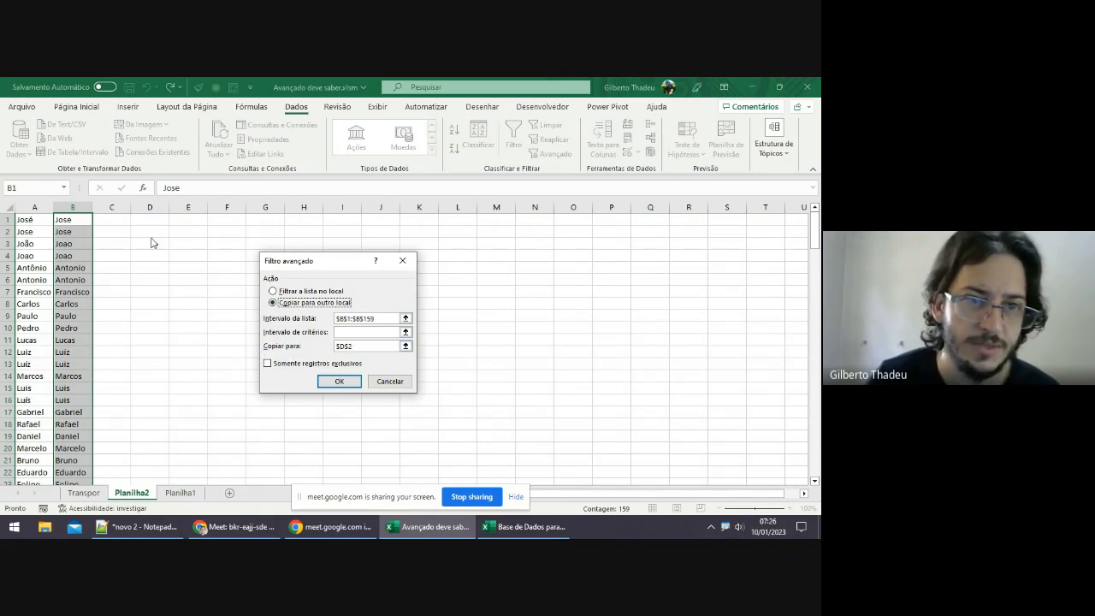
{"action": "left_click", "coordinate": [298, 366]}
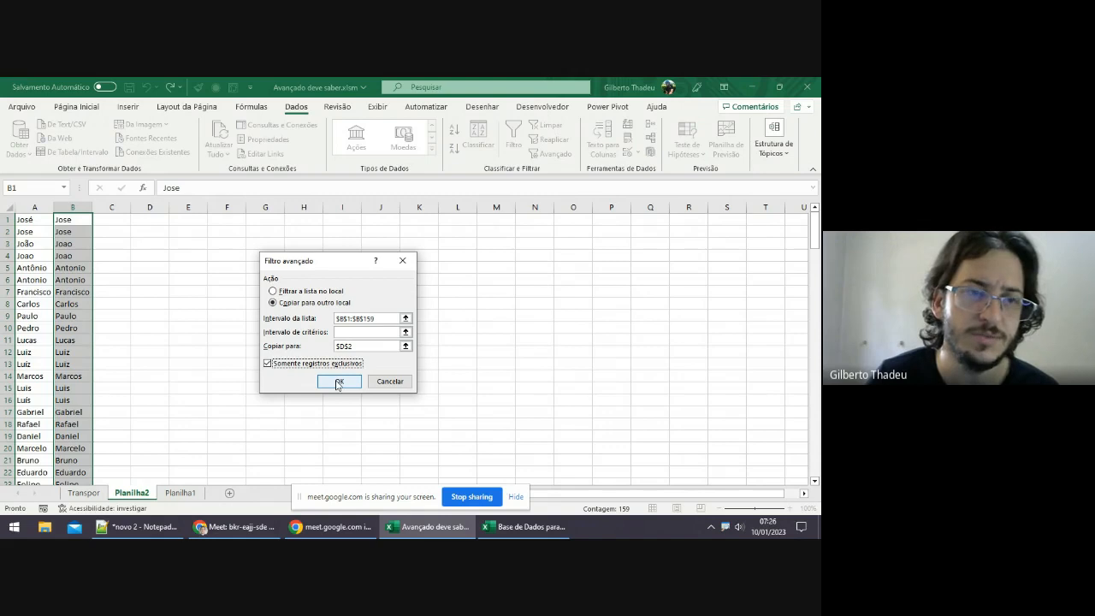
{"action": "left_click", "coordinate": [338, 383]}
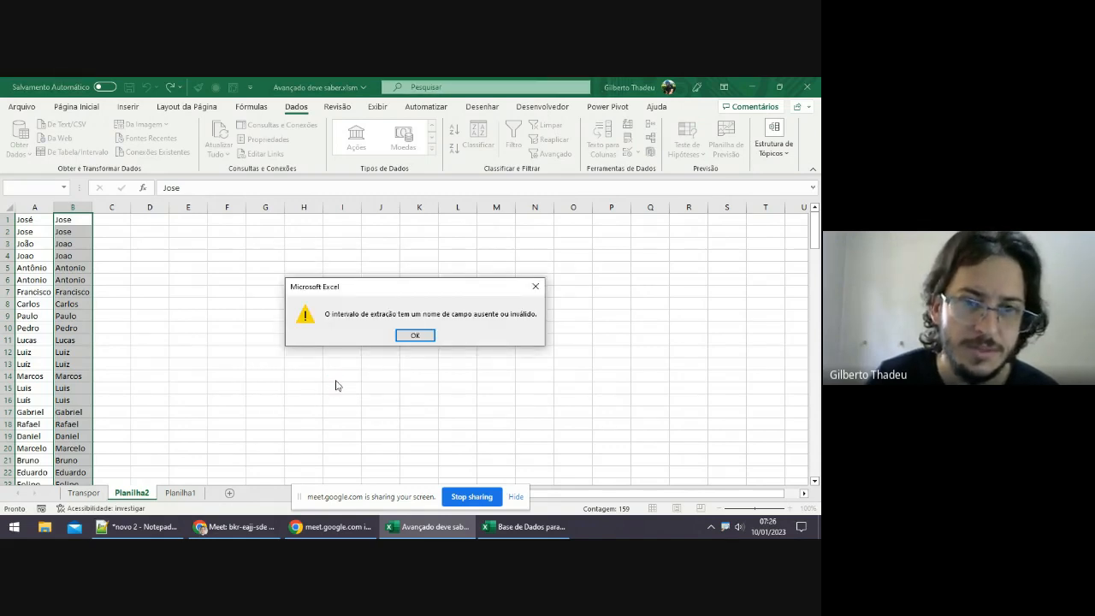
{"action": "left_click", "coordinate": [414, 336]}
Look through the names in columns A and B down to row 159 and back up to the first row.
{"action": "scroll", "coordinate": [246, 409], "scroll_direction": "down", "scroll_amount": 3}
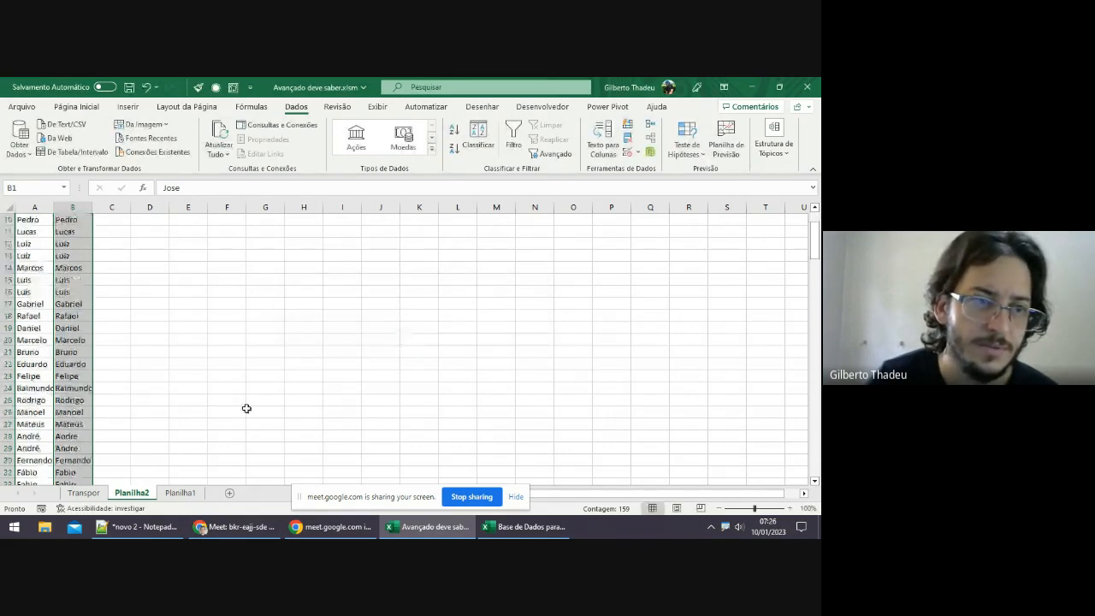
{"action": "scroll", "coordinate": [223, 417], "scroll_direction": "down", "scroll_amount": 9}
{"action": "scroll", "coordinate": [199, 428], "scroll_direction": "down", "scroll_amount": 8}
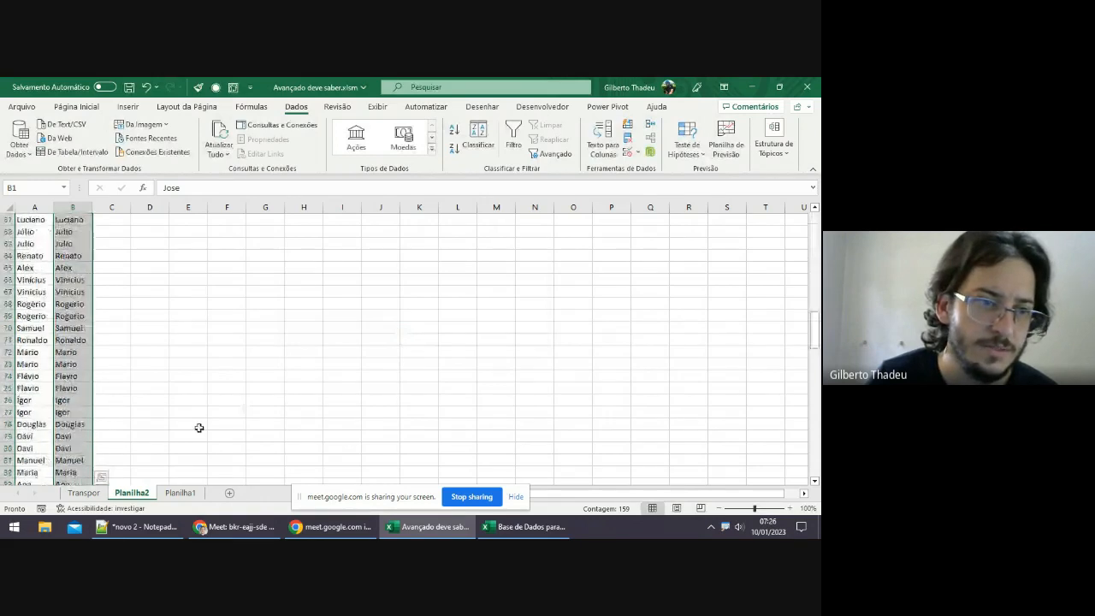
{"action": "scroll", "coordinate": [199, 428], "scroll_direction": "down", "scroll_amount": 12}
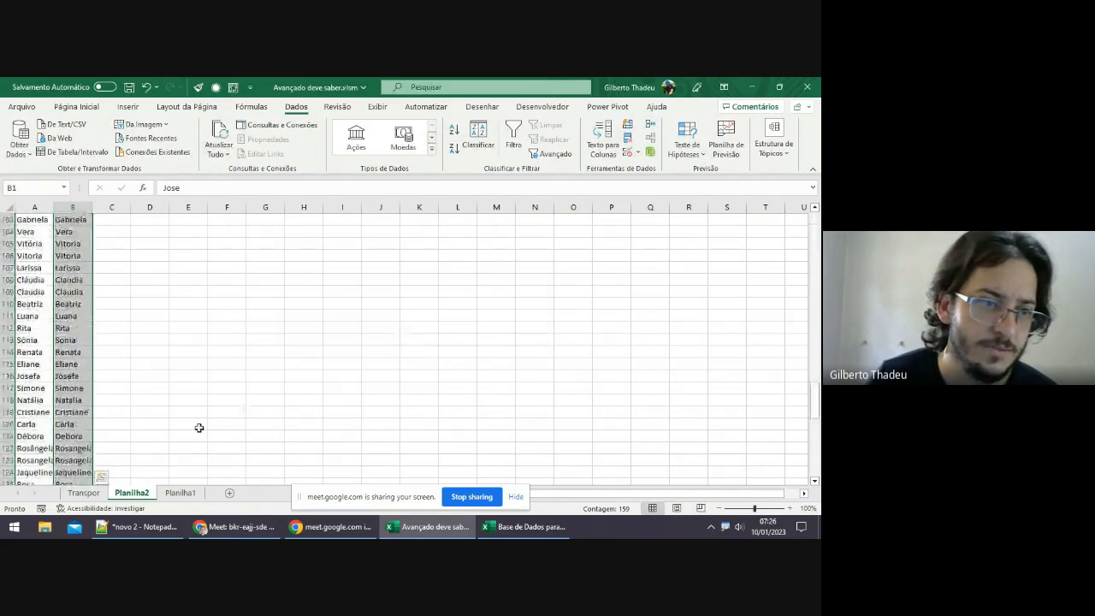
{"action": "scroll", "coordinate": [198, 428], "scroll_direction": "down", "scroll_amount": 12}
{"action": "key", "text": "ctrl+shift+Up"}
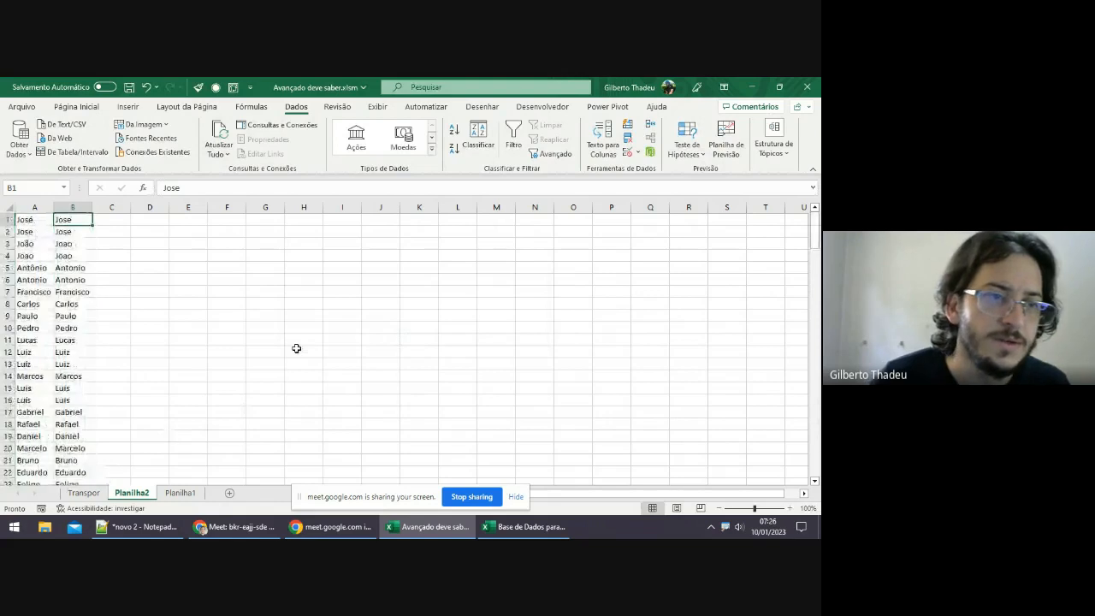
{"action": "key", "text": "Down"}
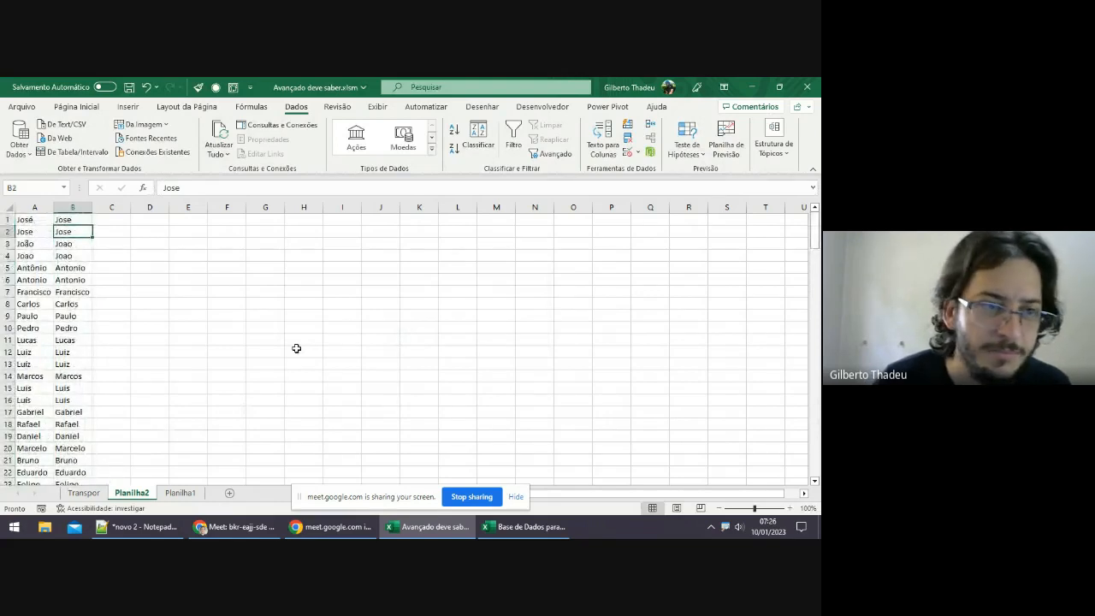
{"action": "key", "text": "ctrl+Down"}
{"action": "key", "text": "Up"}
{"action": "key", "text": "Up"}
{"action": "key", "text": "Up"}
{"action": "key", "text": "Up"}
{"action": "key", "text": "Up"}
{"action": "key", "text": "Up"}
{"action": "key", "text": "Up"}
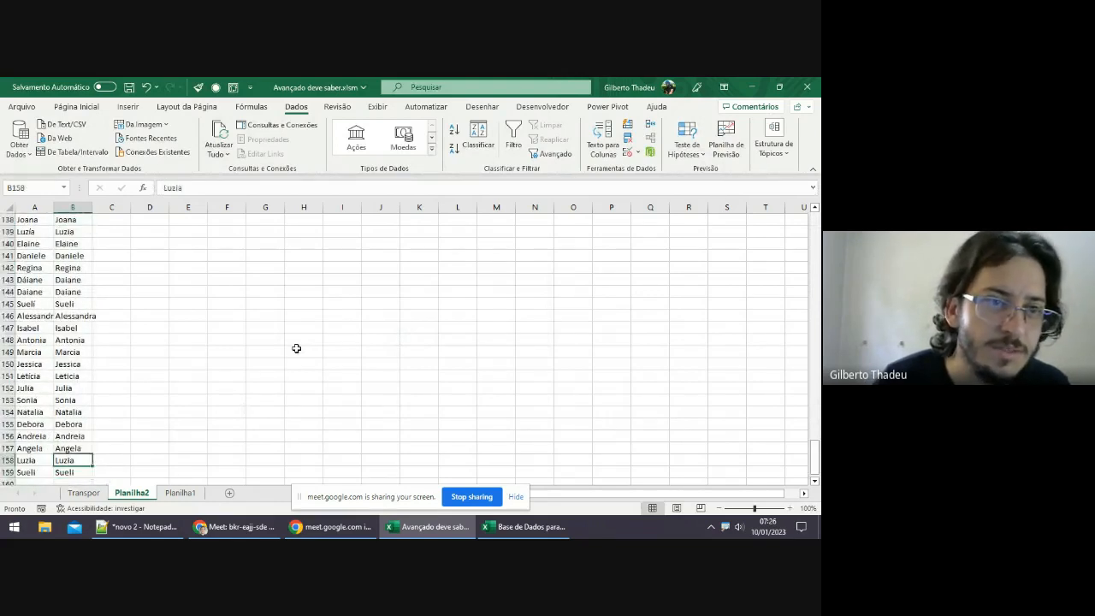
{"action": "key", "text": "Up"}
{"action": "key", "text": "Up"}
{"action": "key", "text": "Up"}
{"action": "key", "text": "Up"}
{"action": "key", "text": "Up"}
{"action": "key", "text": "Up"}
{"action": "key", "text": "Up"}
{"action": "key", "text": "Up"}
{"action": "key", "text": "Up"}
{"action": "key", "text": "Up"}
{"action": "key", "text": "Up"}
{"action": "key", "text": "Up"}
{"action": "key", "text": "Up"}
{"action": "key", "text": "Up"}
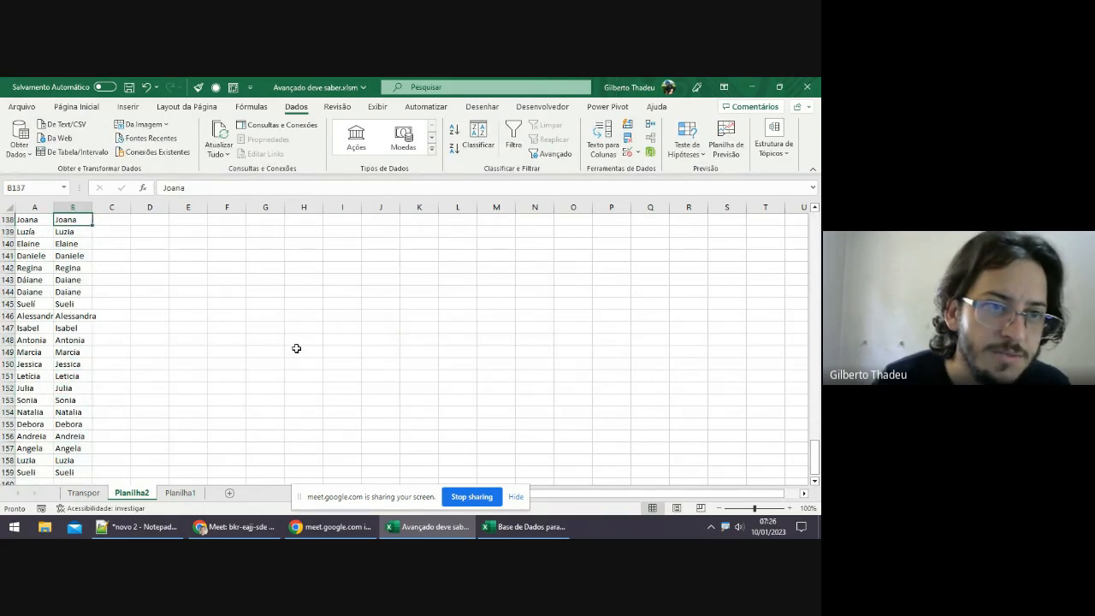
{"action": "key", "text": "Up"}
{"action": "key", "text": "Up"}
{"action": "key", "text": "Up"}
{"action": "key", "text": "Up"}
{"action": "key", "text": "Up"}
{"action": "key", "text": "Up"}
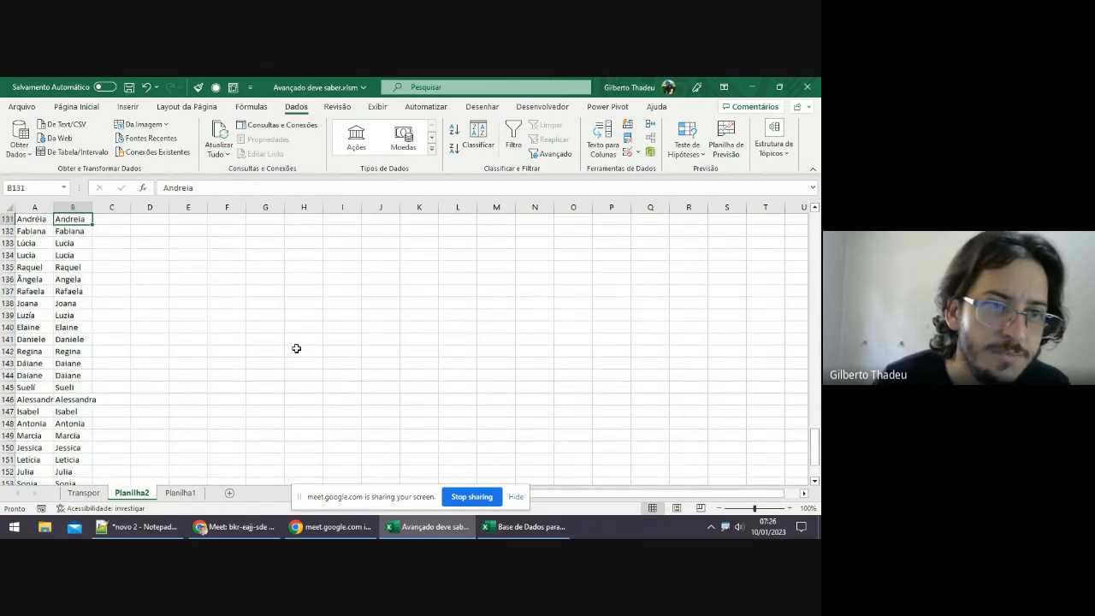
{"action": "key", "text": "Up"}
{"action": "key", "text": "Up"}
{"action": "key", "text": "Up"}
{"action": "key", "text": "Up"}
{"action": "key", "text": "Up"}
{"action": "key", "text": "Up"}
{"action": "key", "text": "Up"}
{"action": "key", "text": "Up"}
{"action": "key", "text": "Up"}
{"action": "key", "text": "Up"}
{"action": "key", "text": "Up"}
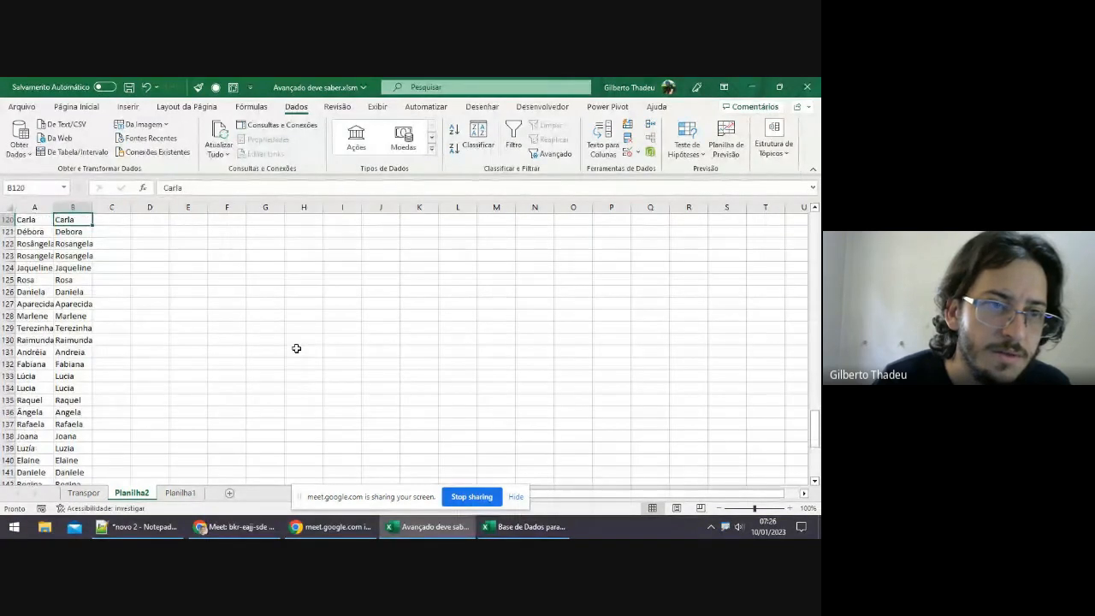
{"action": "key", "text": "Up"}
{"action": "key", "text": "Up"}
{"action": "key", "text": "Up"}
{"action": "key", "text": "Up"}
{"action": "key", "text": "Up"}
{"action": "key", "text": "Up"}
{"action": "key", "text": "Up"}
{"action": "key", "text": "Up"}
{"action": "key", "text": "Up"}
{"action": "key", "text": "Up"}
{"action": "key", "text": "Up"}
{"action": "key", "text": "Up"}
{"action": "key", "text": "Up"}
{"action": "key", "text": "Up"}
{"action": "key", "text": "Up"}
{"action": "key", "text": "Up"}
{"action": "key", "text": "Up"}
{"action": "key", "text": "Up"}
{"action": "key", "text": "Up"}
{"action": "key", "text": "Up"}
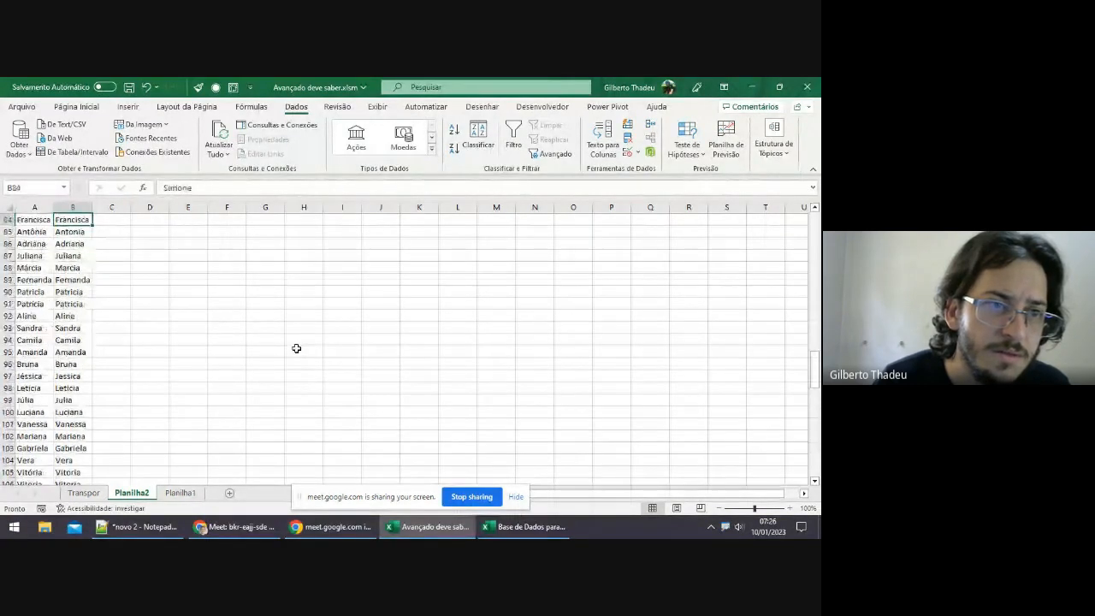
{"action": "key", "text": "Up"}
{"action": "key", "text": "Up"}
{"action": "key", "text": "Up"}
{"action": "key", "text": "Up"}
{"action": "key", "text": "Up"}
{"action": "key", "text": "Up"}
{"action": "key", "text": "Up"}
{"action": "key", "text": "Up"}
{"action": "key", "text": "Up"}
{"action": "key", "text": "Up"}
{"action": "key", "text": "Up"}
{"action": "key", "text": "Up"}
{"action": "key", "text": "Up"}
{"action": "key", "text": "Up"}
{"action": "key", "text": "Up"}
{"action": "key", "text": "Up"}
{"action": "key", "text": "Up"}
{"action": "key", "text": "Up"}
{"action": "key", "text": "Up"}
{"action": "key", "text": "Up"}
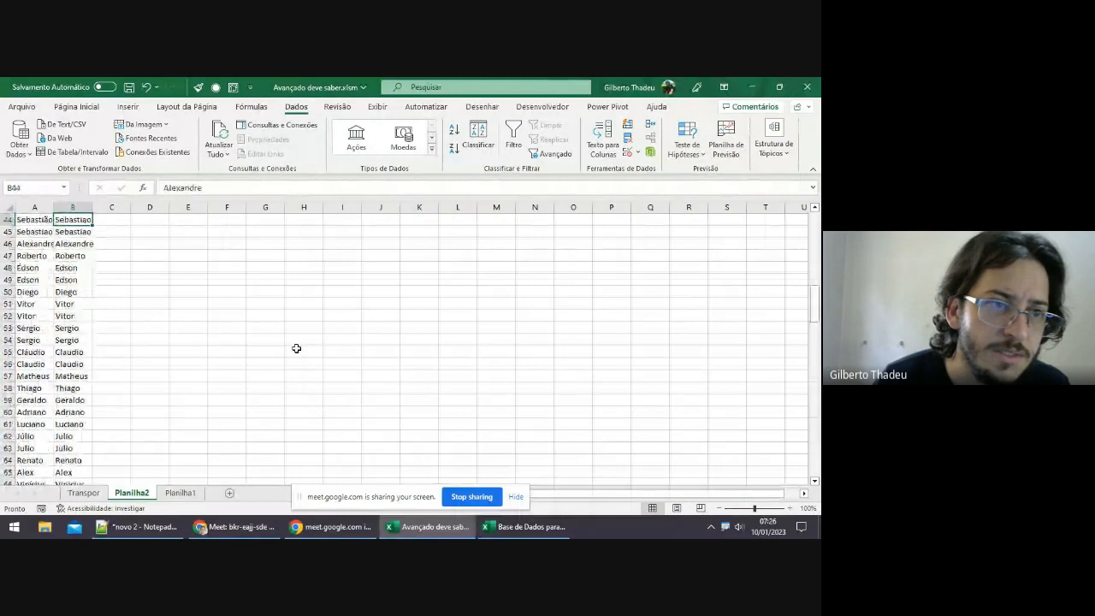
{"action": "key", "text": "Up"}
{"action": "key", "text": "Up"}
{"action": "key", "text": "Up"}
{"action": "key", "text": "Up"}
{"action": "key", "text": "Up"}
{"action": "key", "text": "Up"}
{"action": "key", "text": "Up"}
{"action": "key", "text": "Up"}
{"action": "key", "text": "Up"}
{"action": "key", "text": "Up"}
{"action": "key", "text": "Up"}
{"action": "key", "text": "Up"}
{"action": "key", "text": "Up"}
{"action": "key", "text": "Up"}
{"action": "key", "text": "Up"}
{"action": "key", "text": "Up"}
{"action": "key", "text": "Up"}
{"action": "key", "text": "Up"}
{"action": "key", "text": "Up"}
{"action": "key", "text": "Up"}
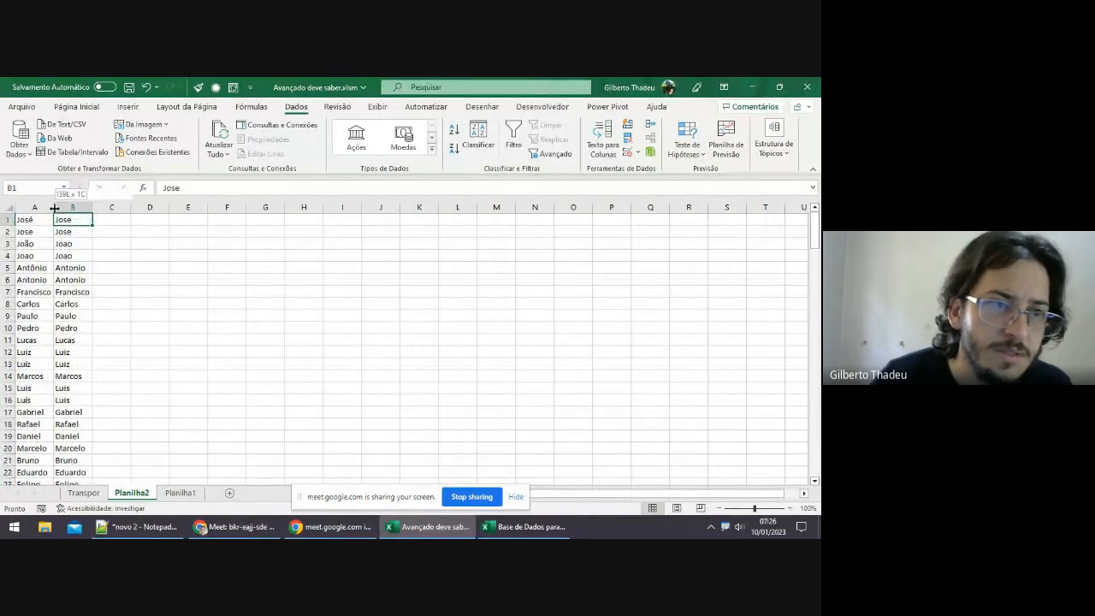
Autofit the widths of columns A and B to their names.
{"action": "double_click", "coordinate": [96, 210]}
{"action": "key", "text": "Down"}
{"action": "key", "text": "Down"}
{"action": "key", "text": "Up"}
{"action": "key", "text": "Up"}
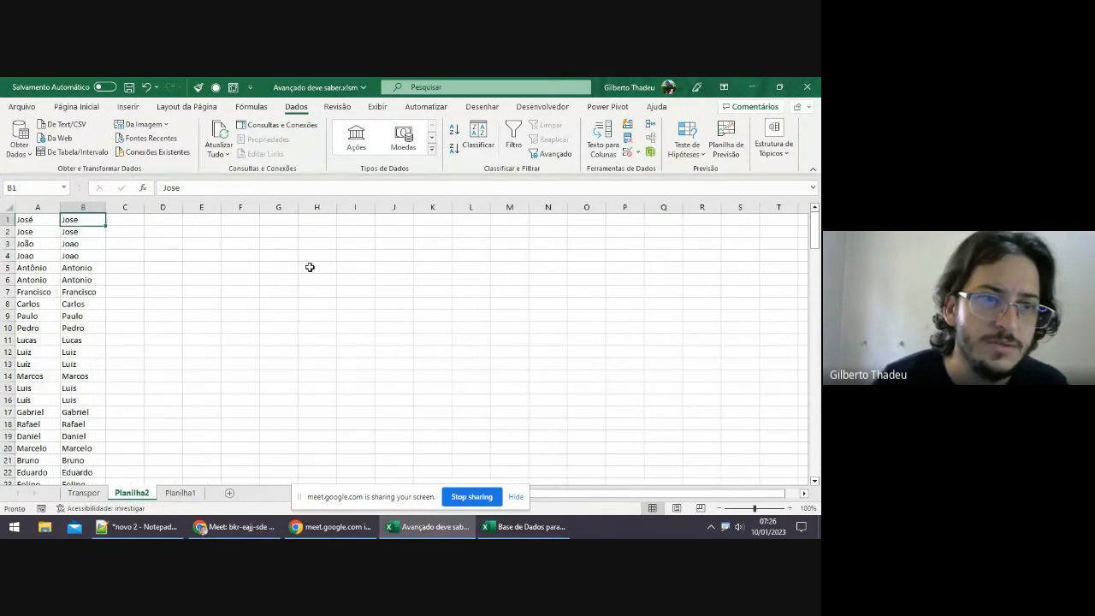
Run an advanced filter on B1:B159 that copies only unique records to C1.
{"action": "key", "text": "ctrl+shift+Down"}
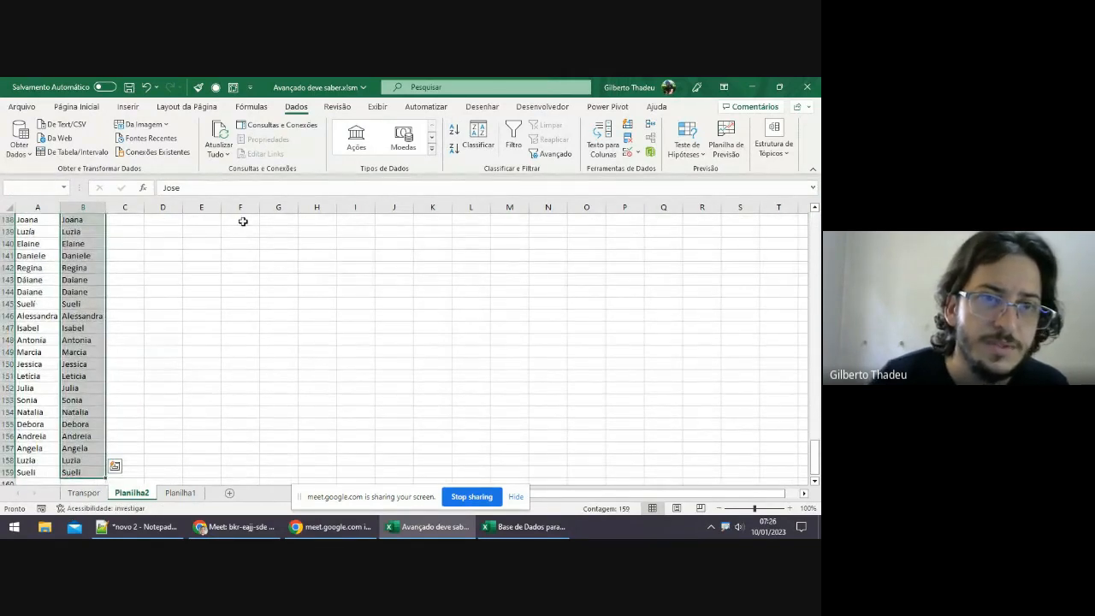
{"action": "left_click", "coordinate": [544, 157]}
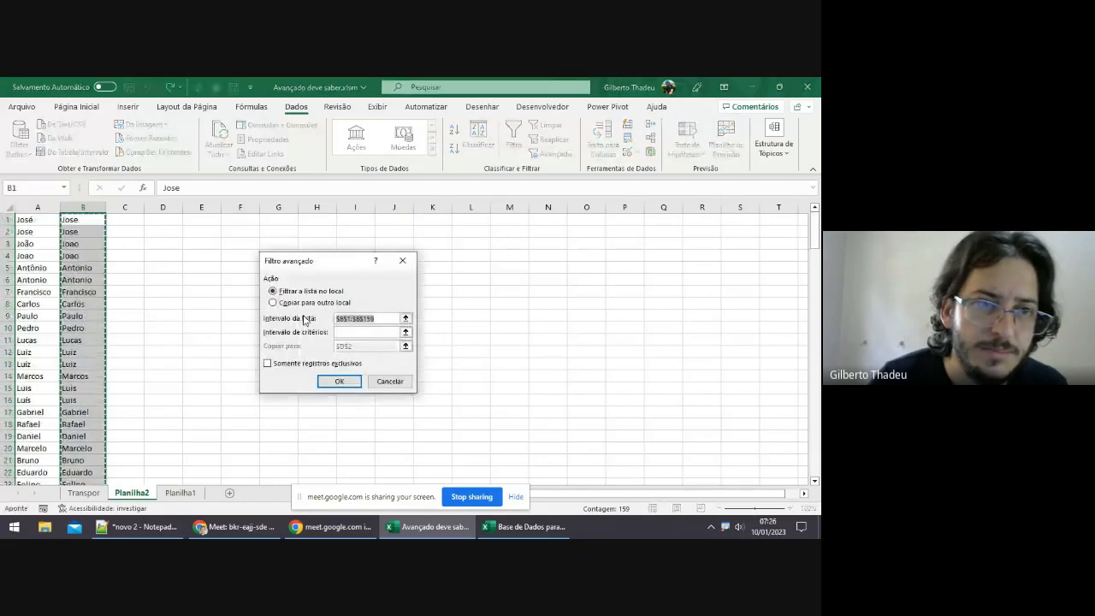
{"action": "left_click", "coordinate": [311, 366]}
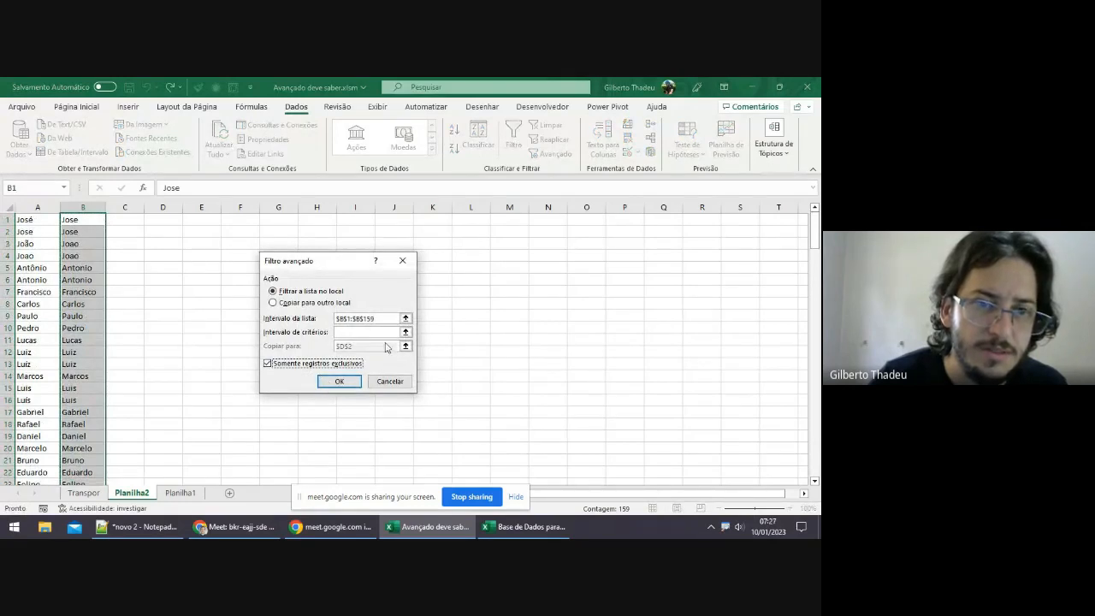
{"action": "left_click", "coordinate": [285, 306]}
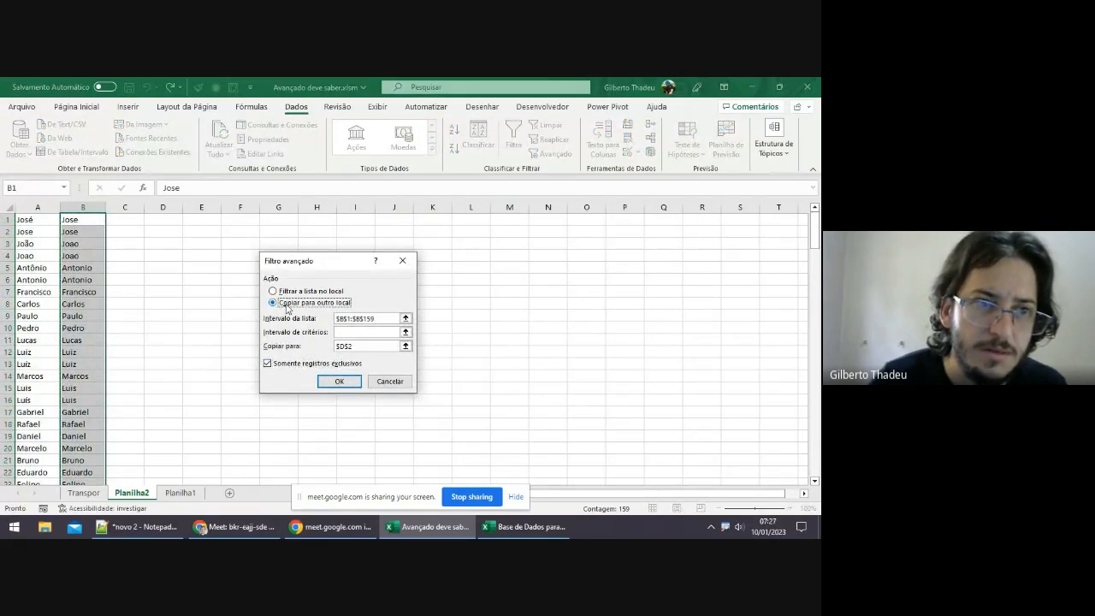
{"action": "double_click", "coordinate": [405, 348]}
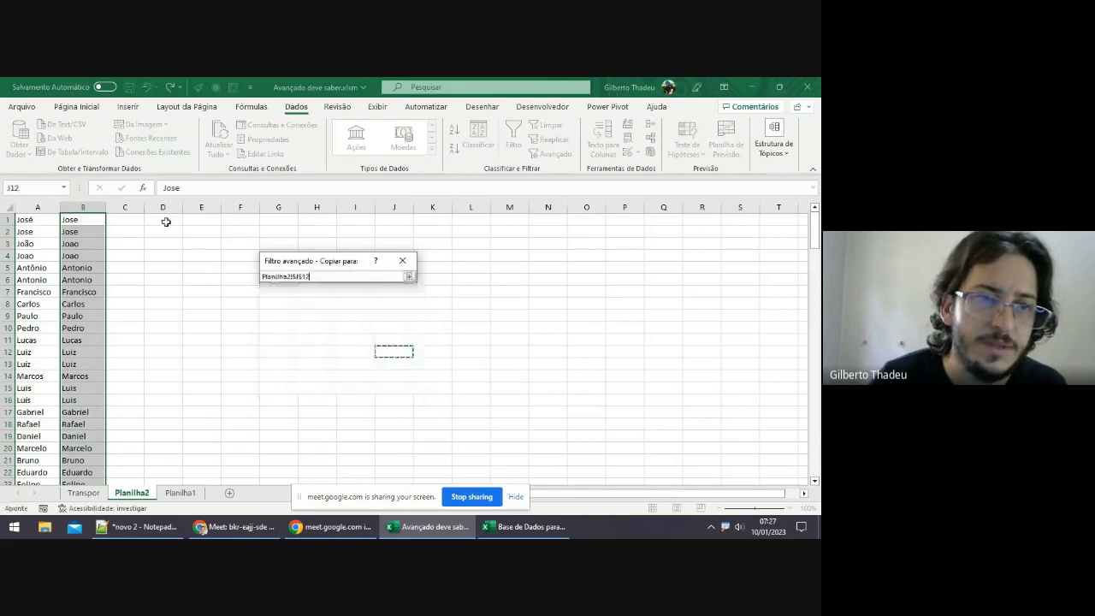
{"action": "left_click", "coordinate": [126, 221]}
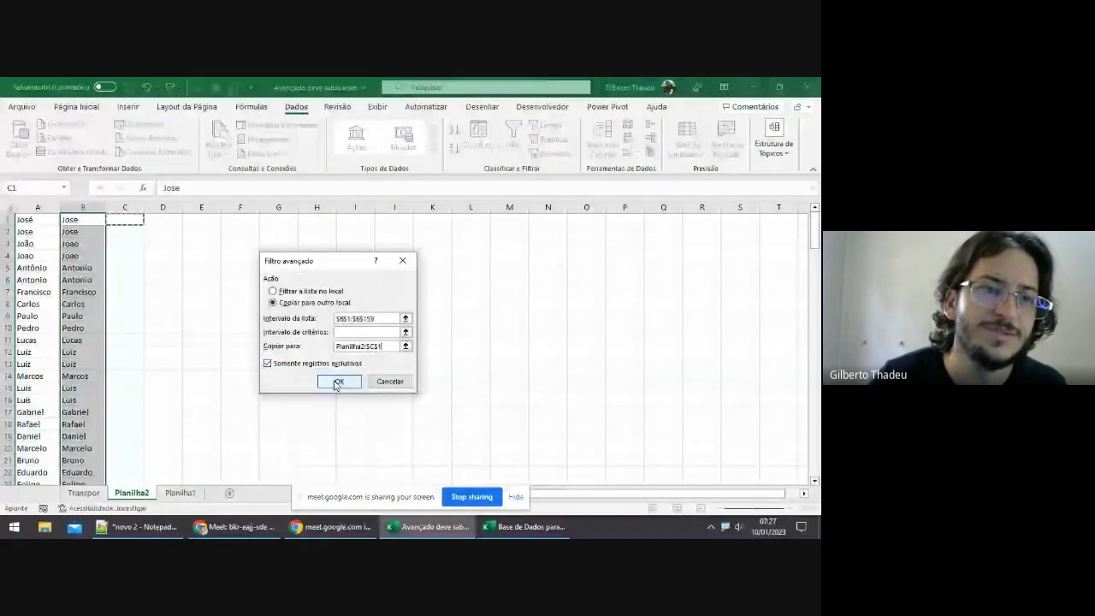
{"action": "left_click", "coordinate": [337, 383]}
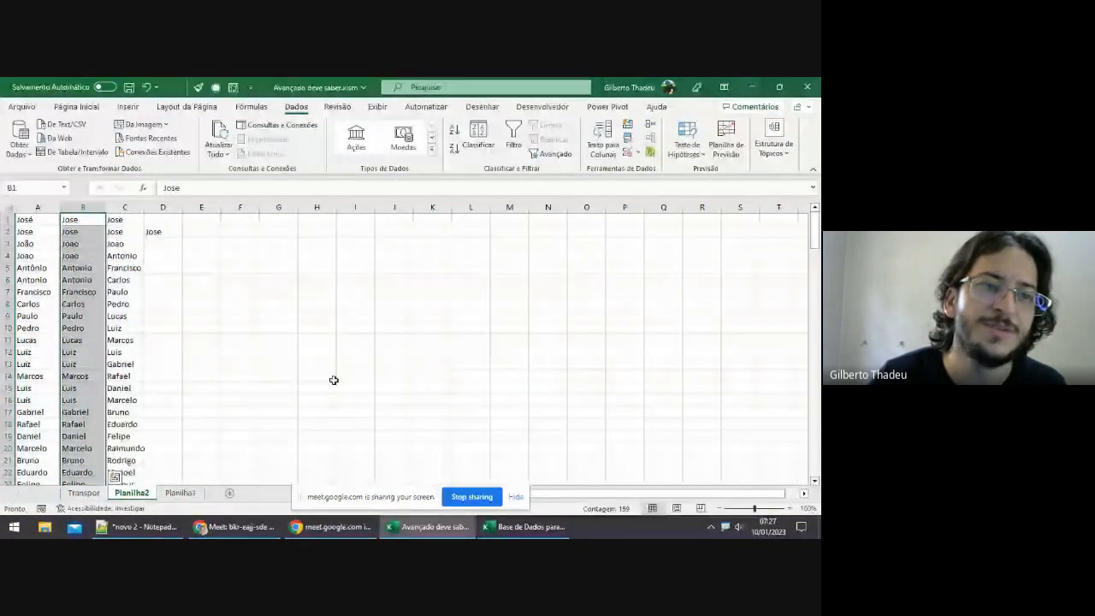
Clear the leftover RetirarAcentos formula from cell D2.
{"action": "left_click", "coordinate": [155, 234]}
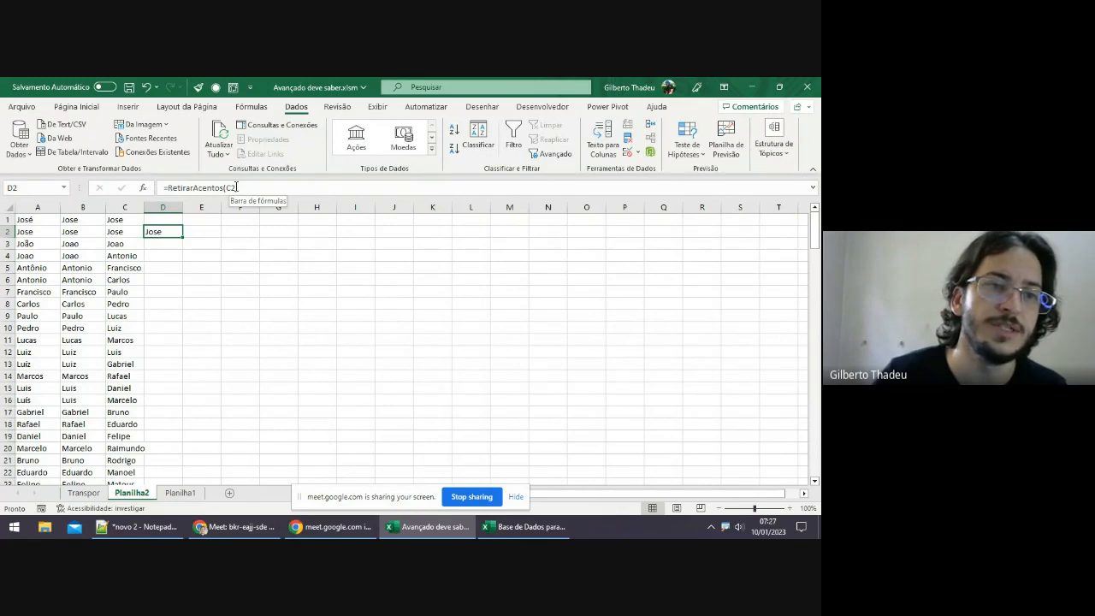
{"action": "left_click", "coordinate": [125, 220]}
{"action": "left_click", "coordinate": [121, 274]}
{"action": "left_click", "coordinate": [162, 244]}
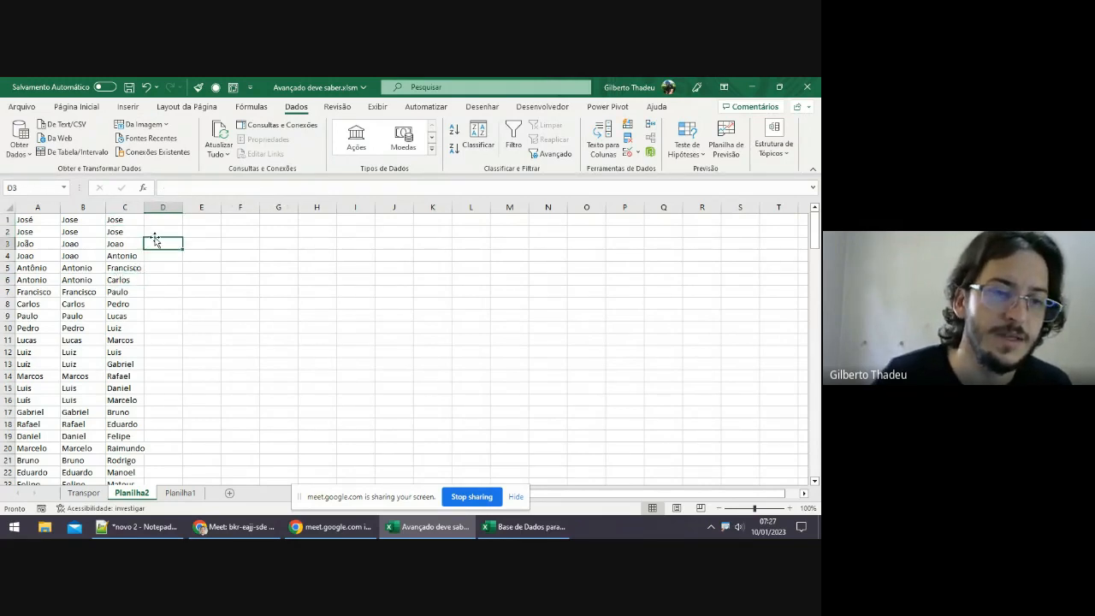
Copy the unique names from C1:C121 to the Nome column of the Transpor sheet, starting at A2.
{"action": "left_click", "coordinate": [125, 219]}
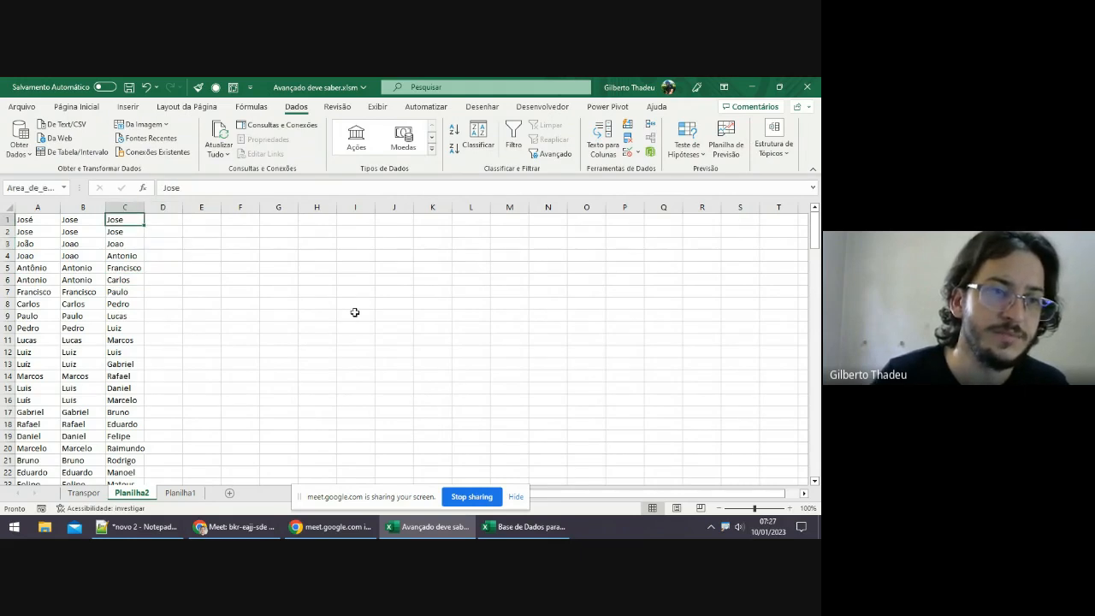
{"action": "key", "text": "ctrl+shift+Down"}
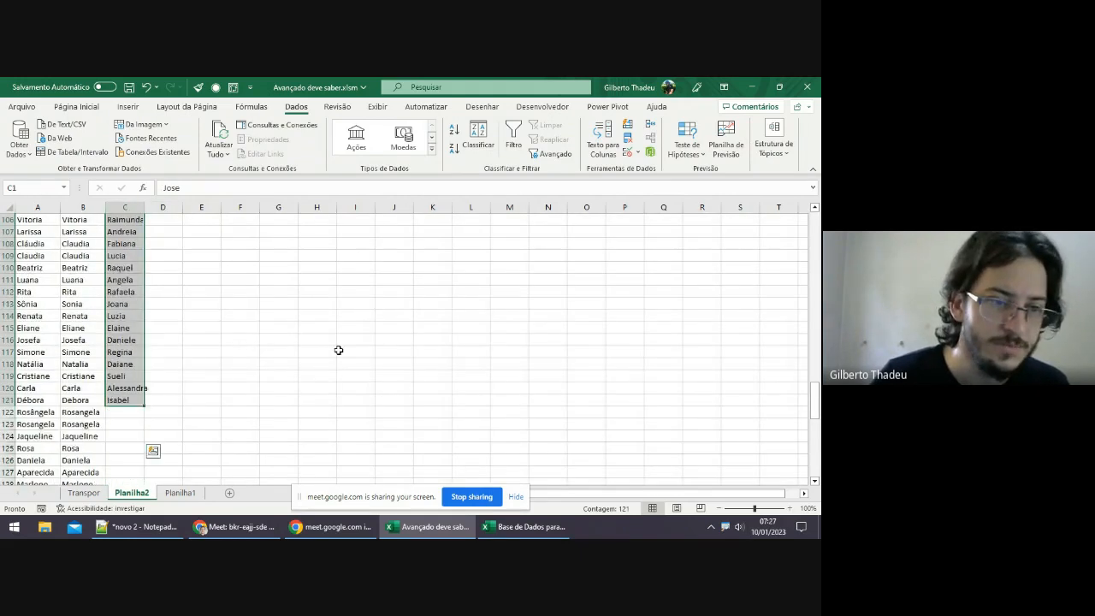
{"action": "scroll", "coordinate": [339, 350], "scroll_direction": "up", "scroll_amount": 20}
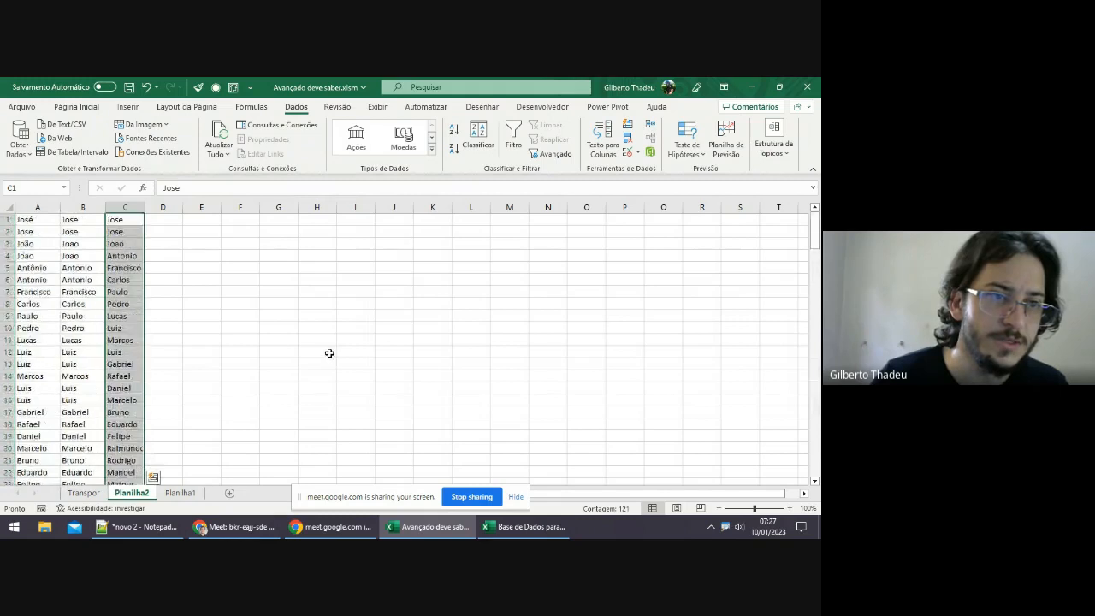
{"action": "key", "text": "ctrl+c"}
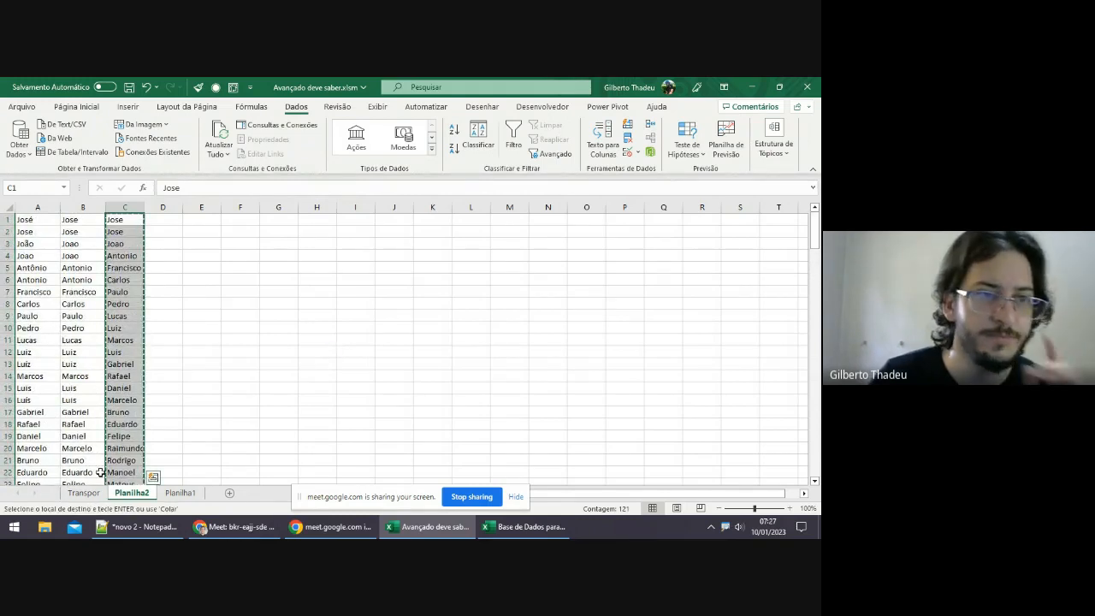
{"action": "left_click", "coordinate": [83, 493]}
{"action": "left_click", "coordinate": [52, 262]}
{"action": "left_click", "coordinate": [46, 247]}
{"action": "key", "text": "ctrl+v"}
{"action": "left_click", "coordinate": [37, 262]}
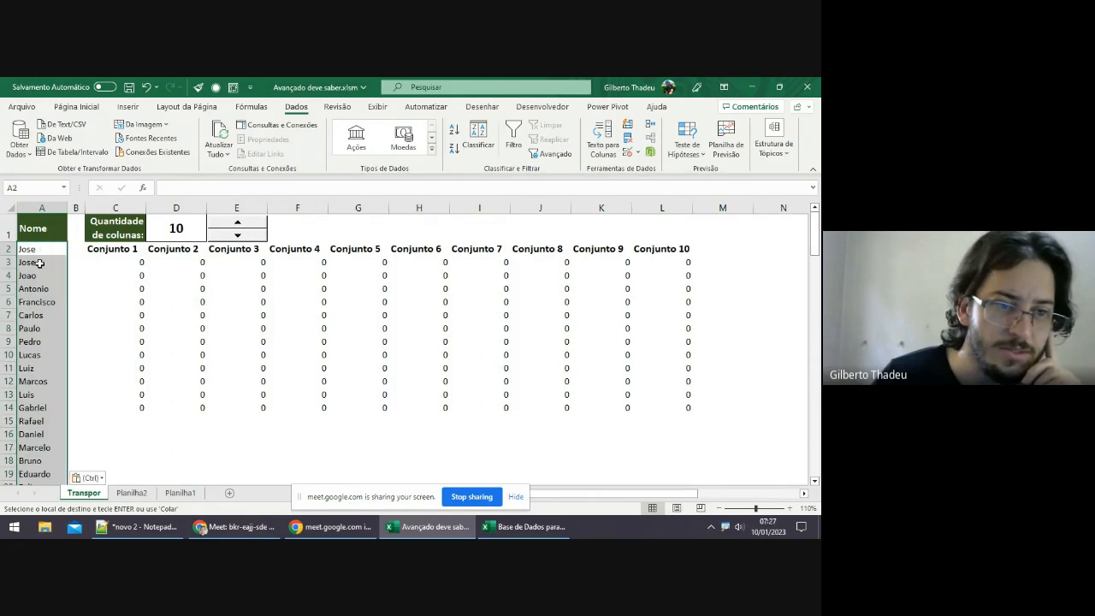
Delete the Planilha2 sheet and return to the Transpor sheet.
{"action": "left_click", "coordinate": [133, 493]}
{"action": "right_click", "coordinate": [137, 496]}
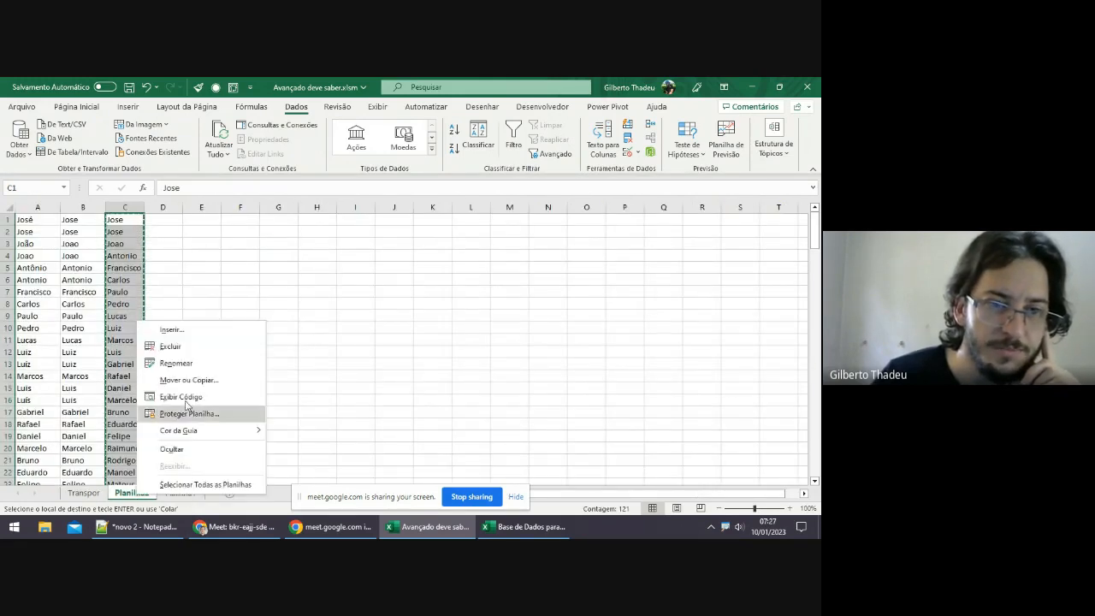
{"action": "left_click", "coordinate": [177, 347]}
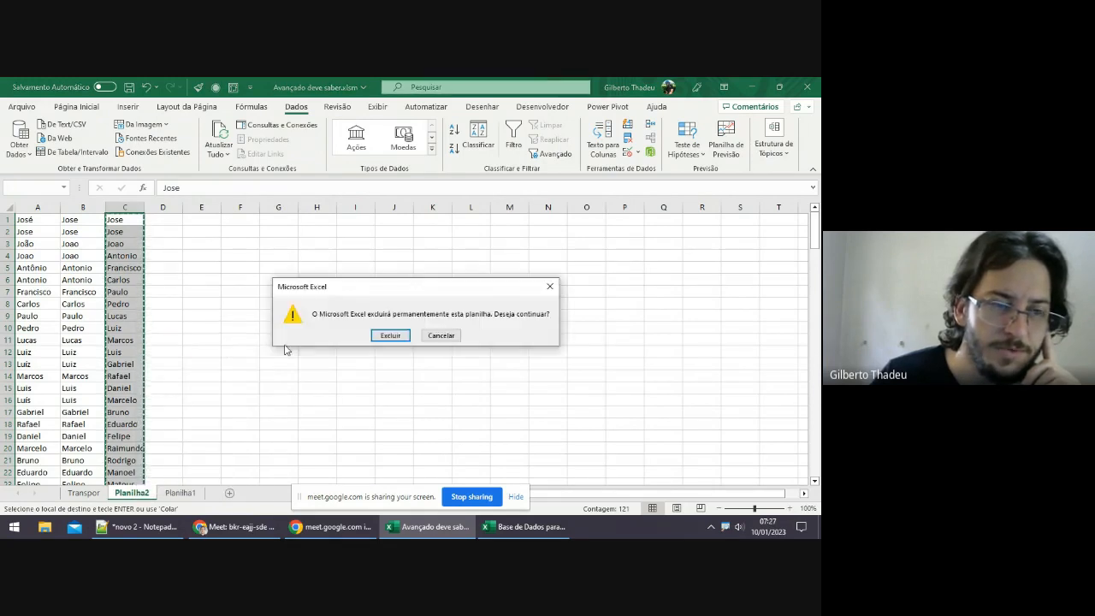
{"action": "left_click", "coordinate": [386, 335]}
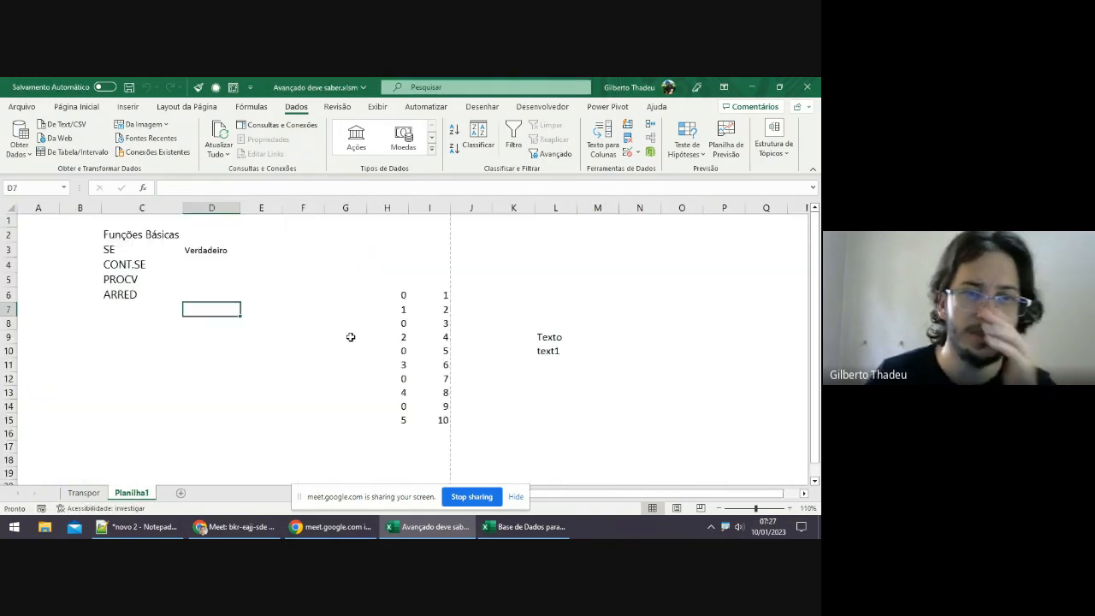
{"action": "left_click", "coordinate": [85, 492]}
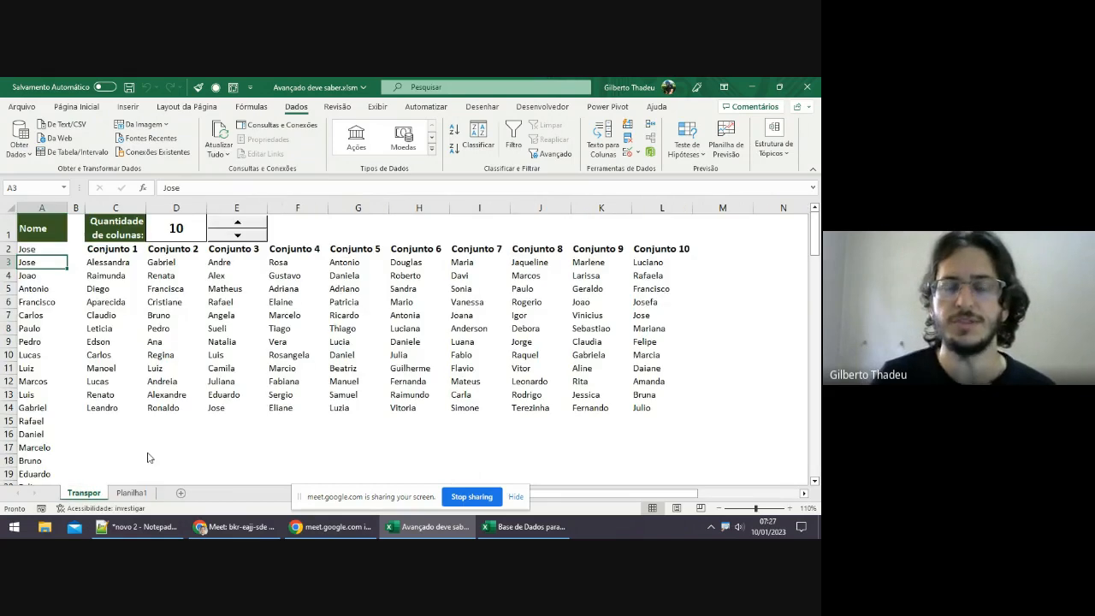
Check the first entries of the Nome column in Transpor for a repeated name.
{"action": "left_click", "coordinate": [60, 301]}
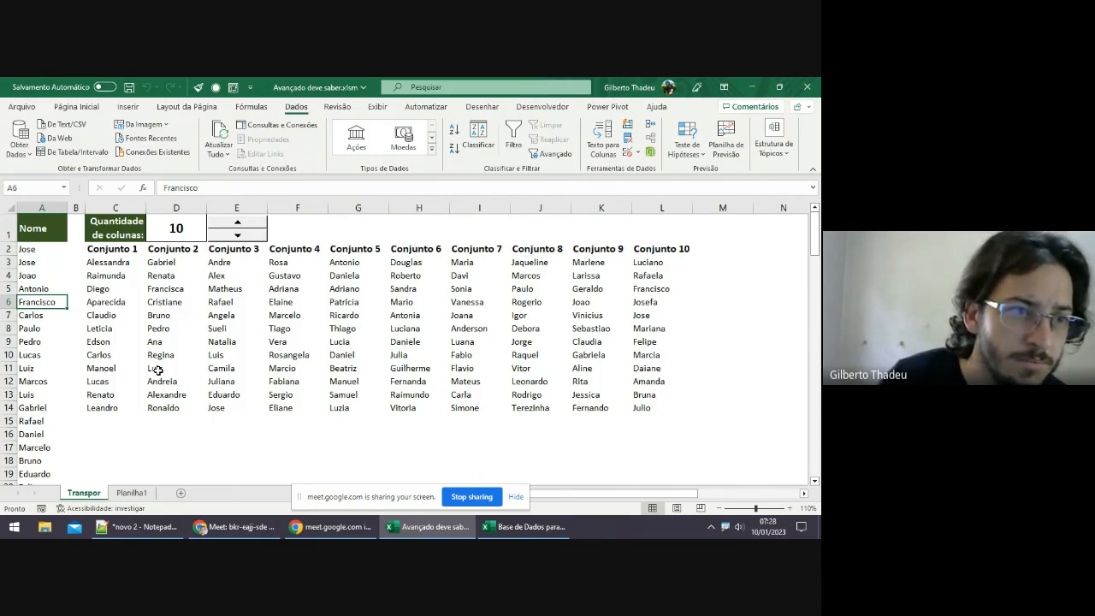
{"action": "left_click", "coordinate": [48, 250]}
{"action": "left_click", "coordinate": [48, 263]}
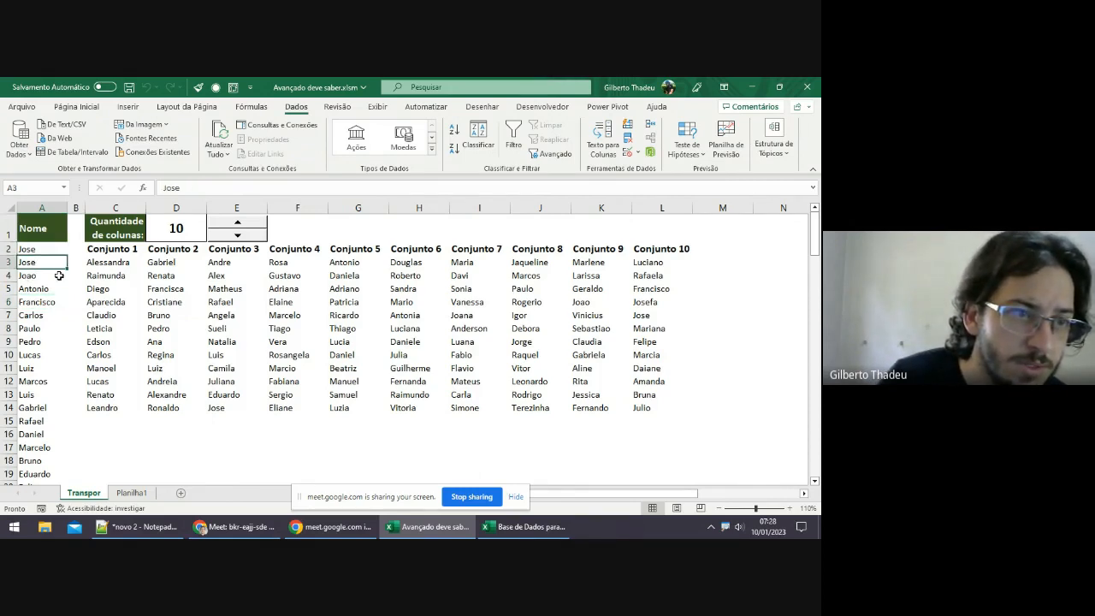
{"action": "left_click", "coordinate": [49, 278]}
{"action": "left_click", "coordinate": [48, 250]}
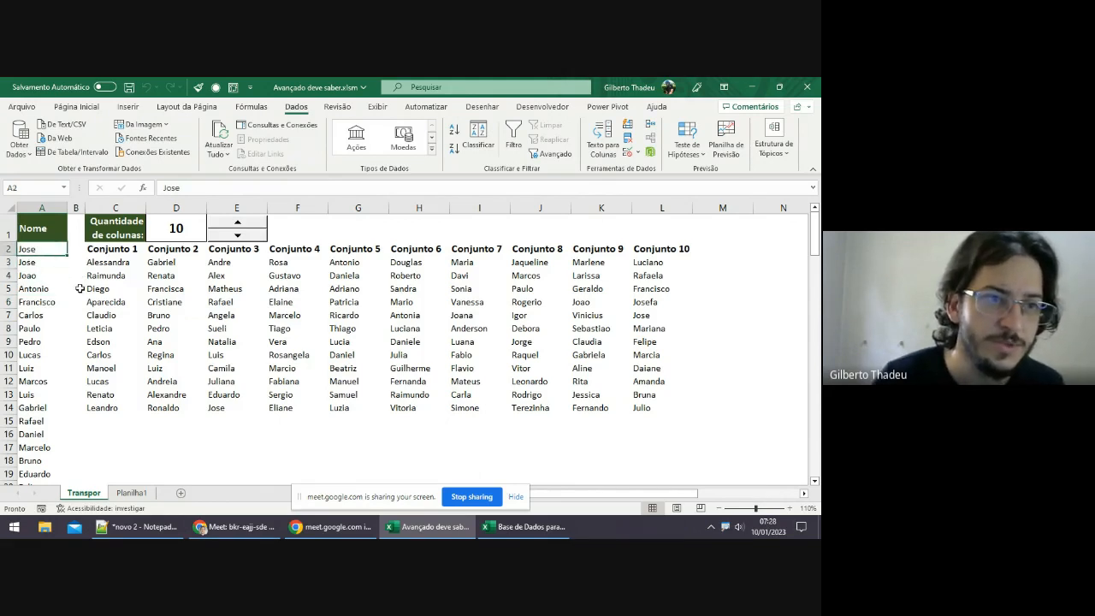
Try to move the names in A3:A122 up one row, replacing the duplicate in A2.
{"action": "left_click", "coordinate": [44, 264]}
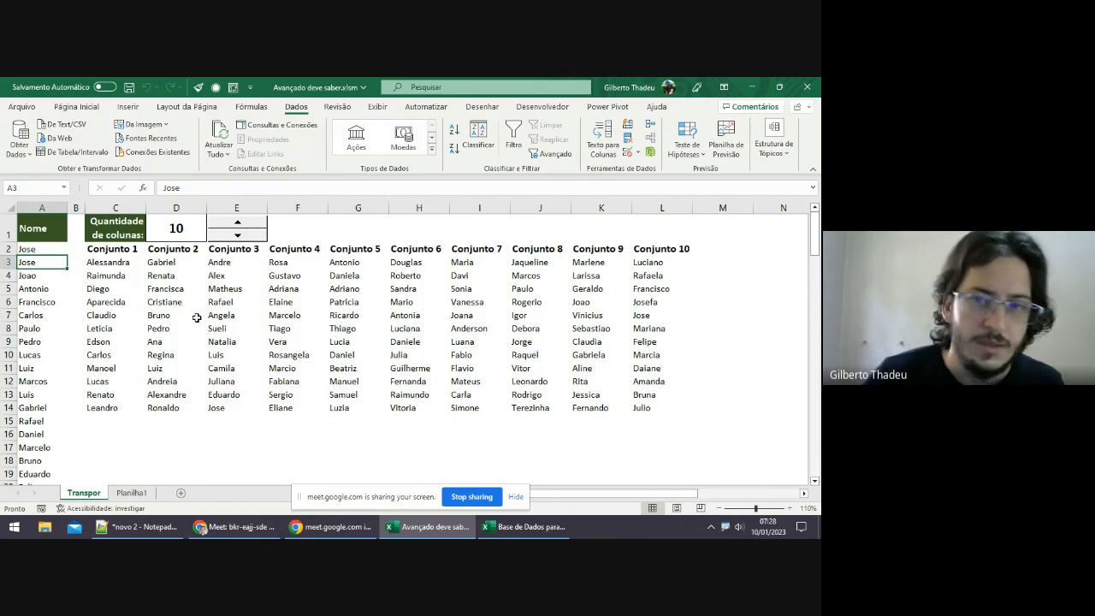
{"action": "key", "text": "ctrl+shift+Down"}
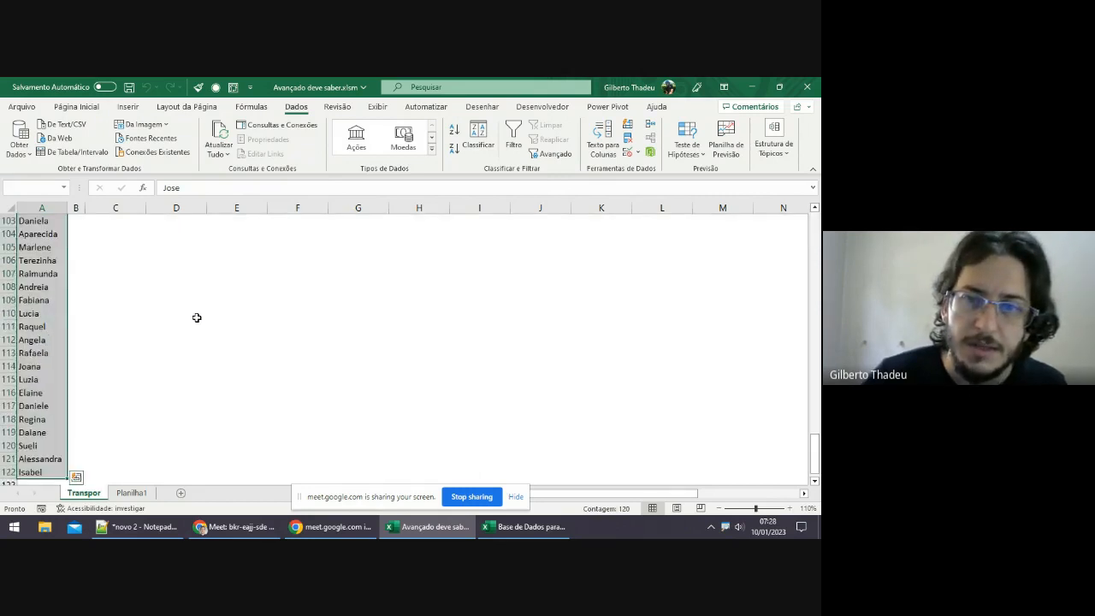
{"action": "scroll", "coordinate": [197, 317], "scroll_direction": "up", "scroll_amount": 3}
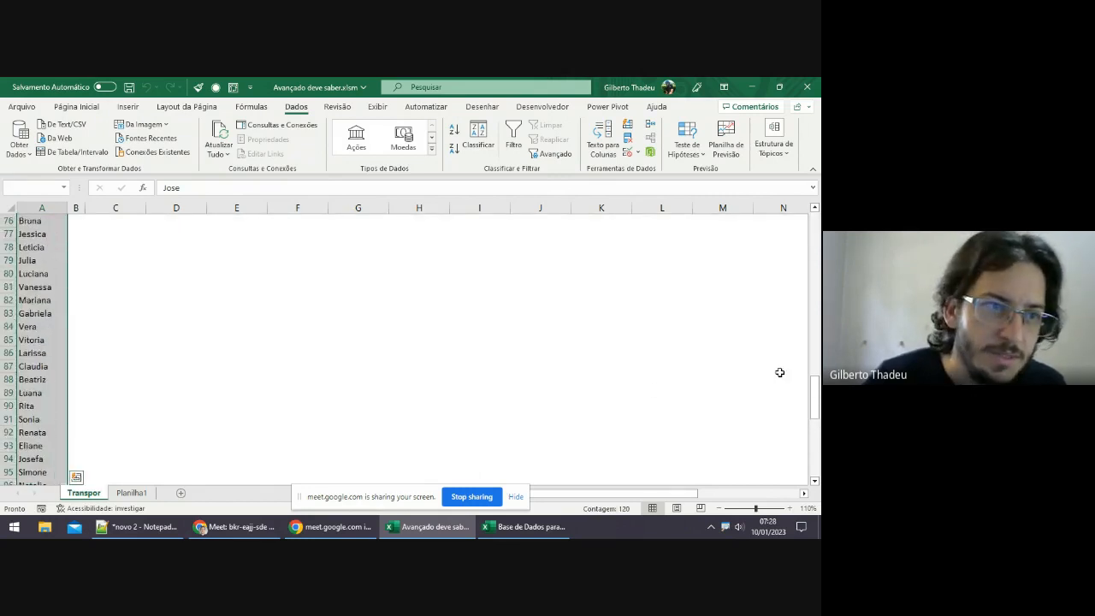
{"action": "left_click_drag", "start_coordinate": [813, 391], "coordinate": [814, 224]}
{"action": "left_click_drag", "start_coordinate": [47, 258], "coordinate": [47, 249]}
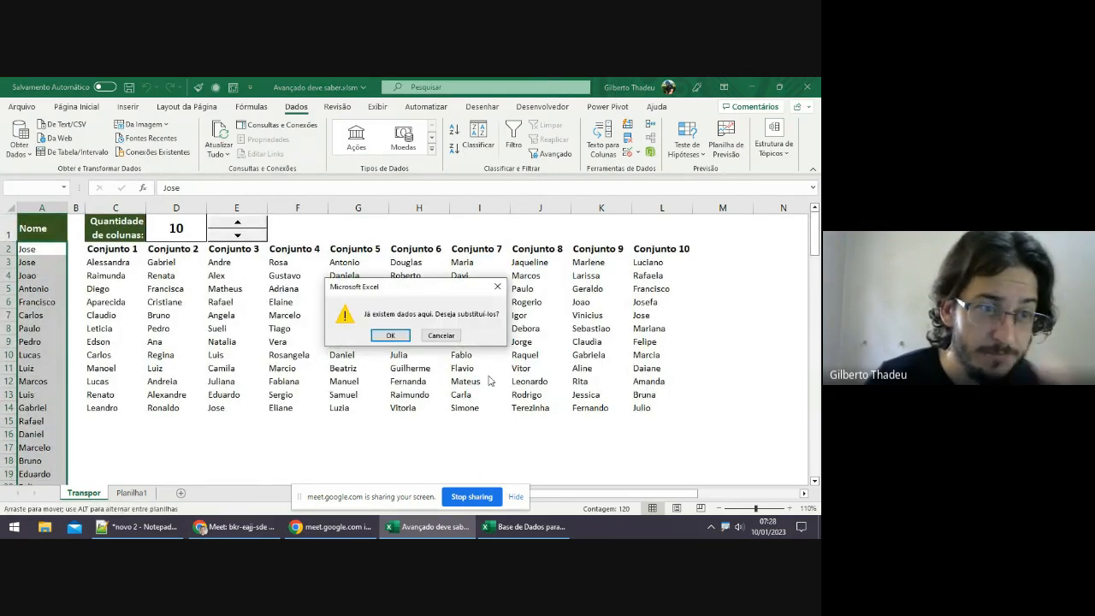
{"action": "left_click", "coordinate": [392, 337]}
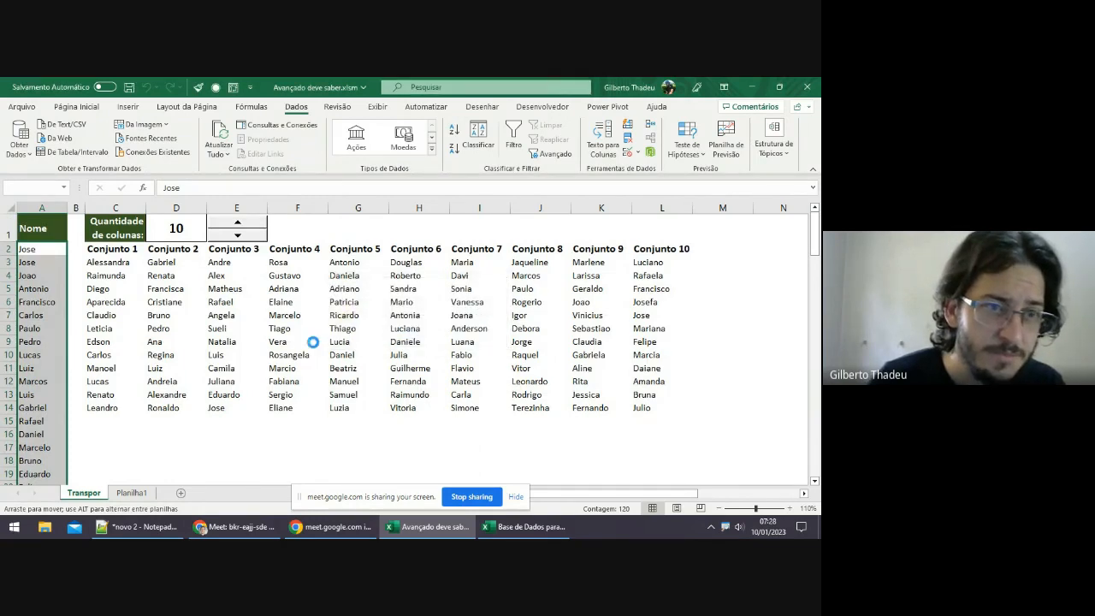
Examine the moved names in column A and the formulas behind the group headers in C2 and the groups in C3.
{"action": "left_click", "coordinate": [44, 249]}
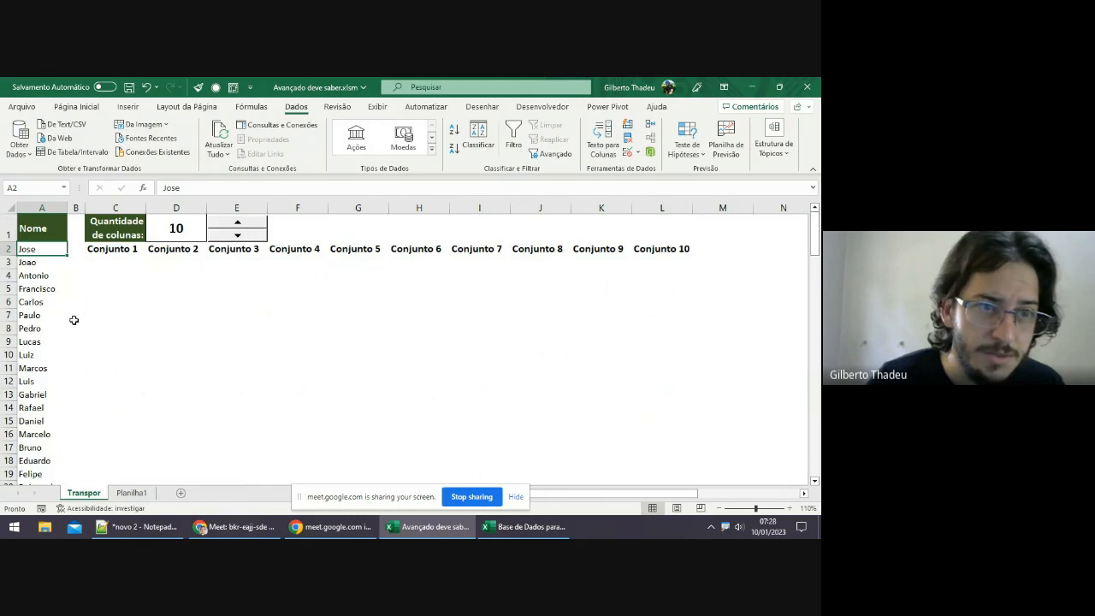
{"action": "left_click", "coordinate": [47, 302]}
{"action": "left_click", "coordinate": [39, 342]}
{"action": "left_click", "coordinate": [39, 368]}
{"action": "left_click", "coordinate": [38, 250]}
{"action": "left_click", "coordinate": [125, 252]}
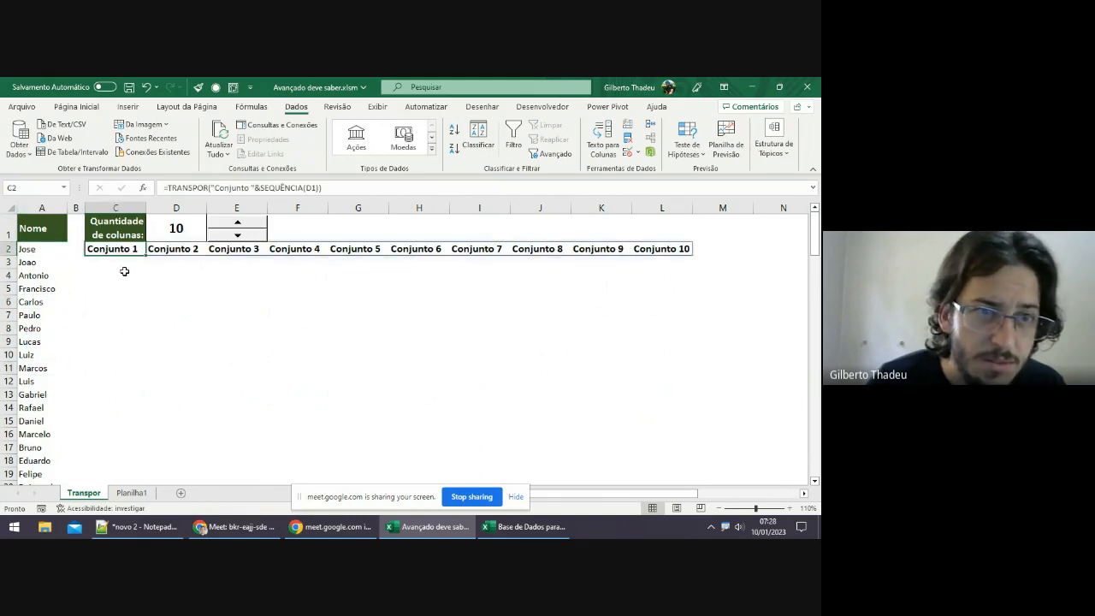
{"action": "left_click", "coordinate": [125, 264]}
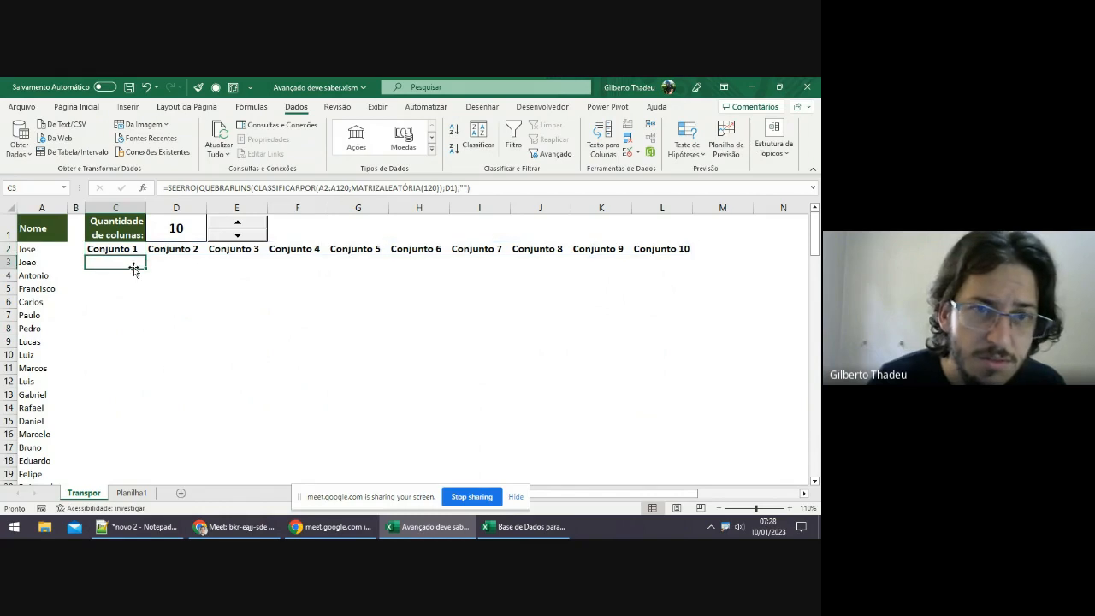
Try re-entering the SEERRO group formula in C3, and undo the move of the name list.
{"action": "left_click", "coordinate": [492, 190]}
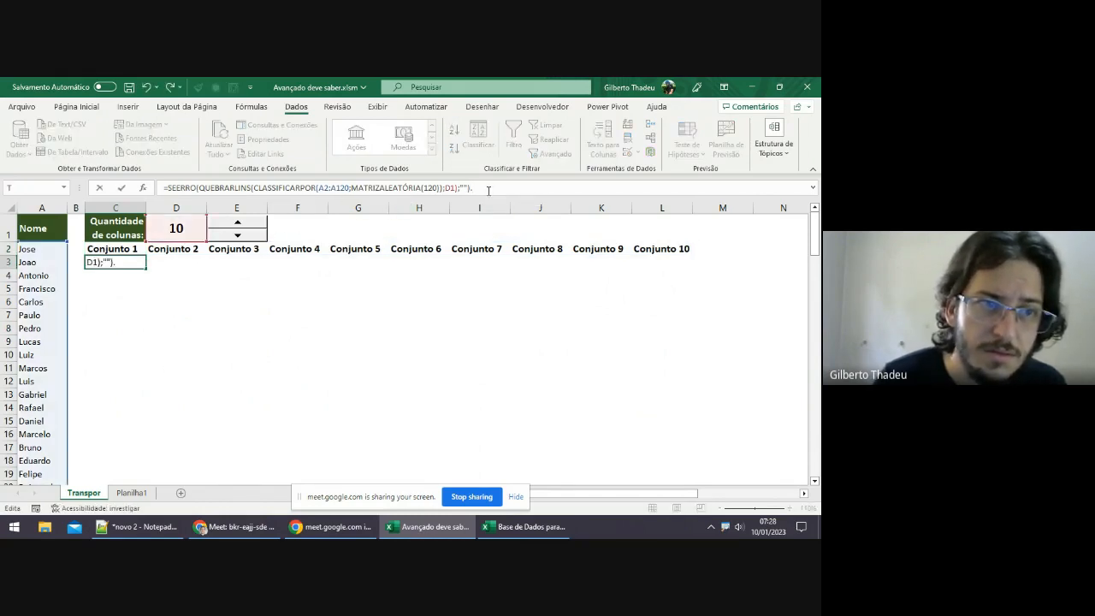
{"action": "key", "text": "Return"}
{"action": "key", "text": "Return"}
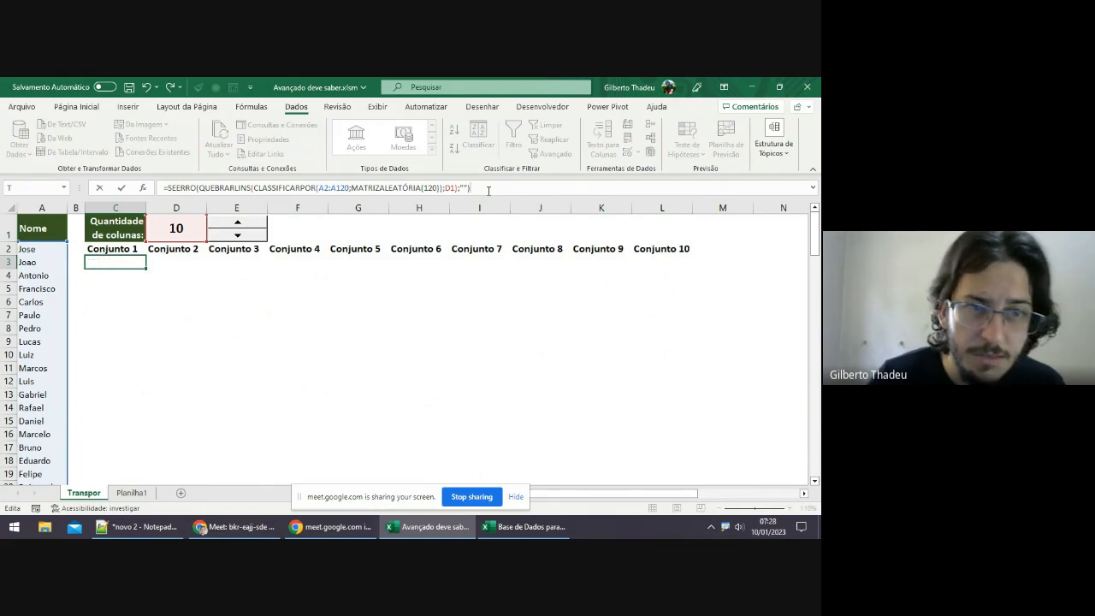
{"action": "left_click", "coordinate": [72, 251]}
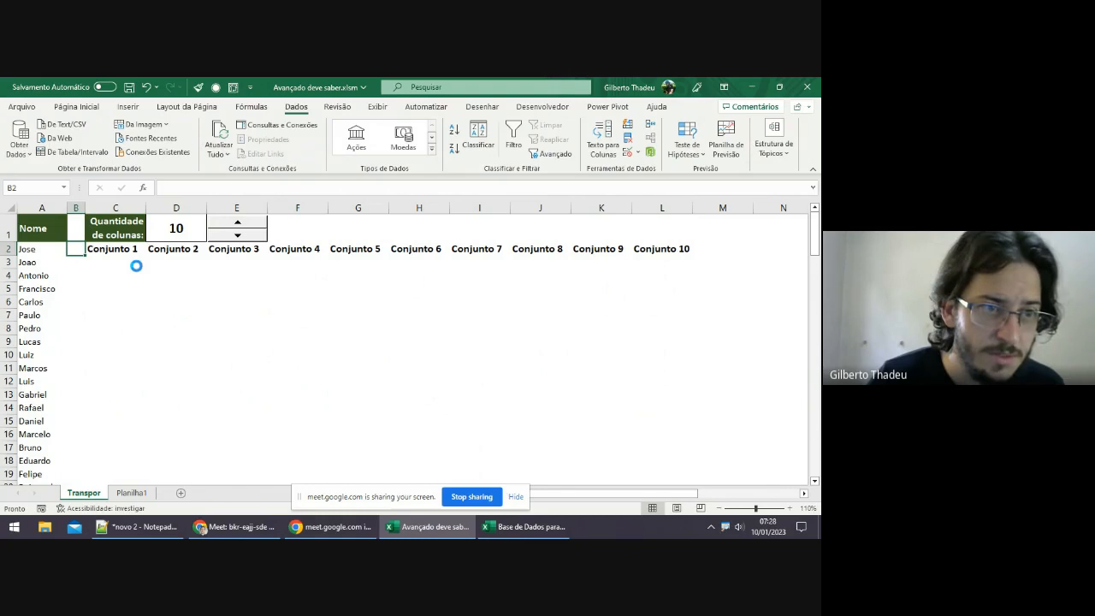
Move the names in A3:A122 up one row so the list starts in A2, replacing the duplicate.
{"action": "left_click", "coordinate": [49, 249]}
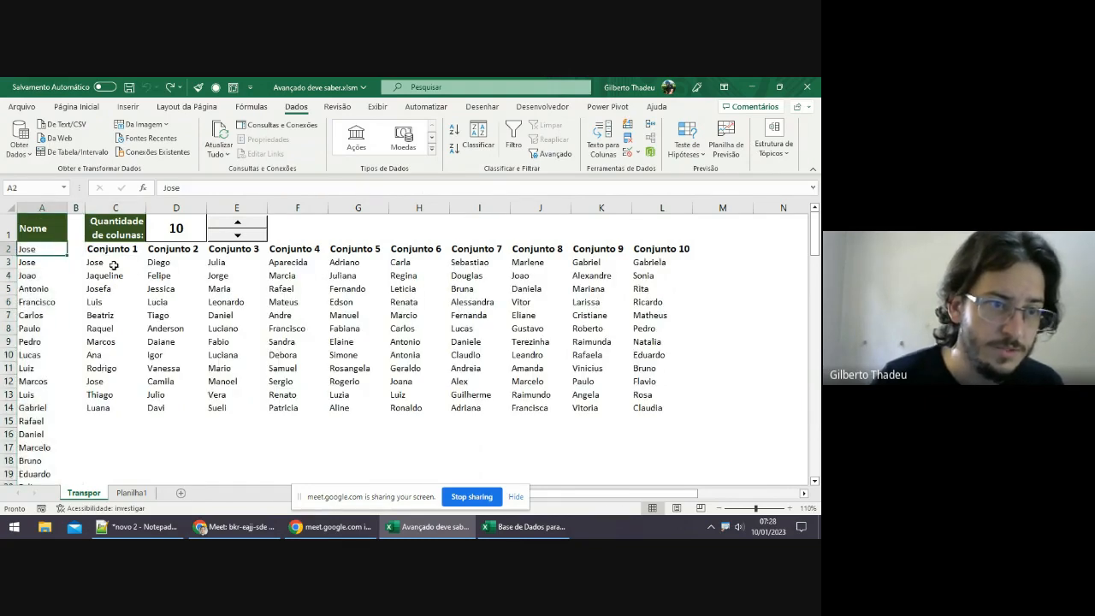
{"action": "key", "text": "Down"}
{"action": "key", "text": "ctrl+shift+Down"}
{"action": "key", "text": "ctrl+shift+Down"}
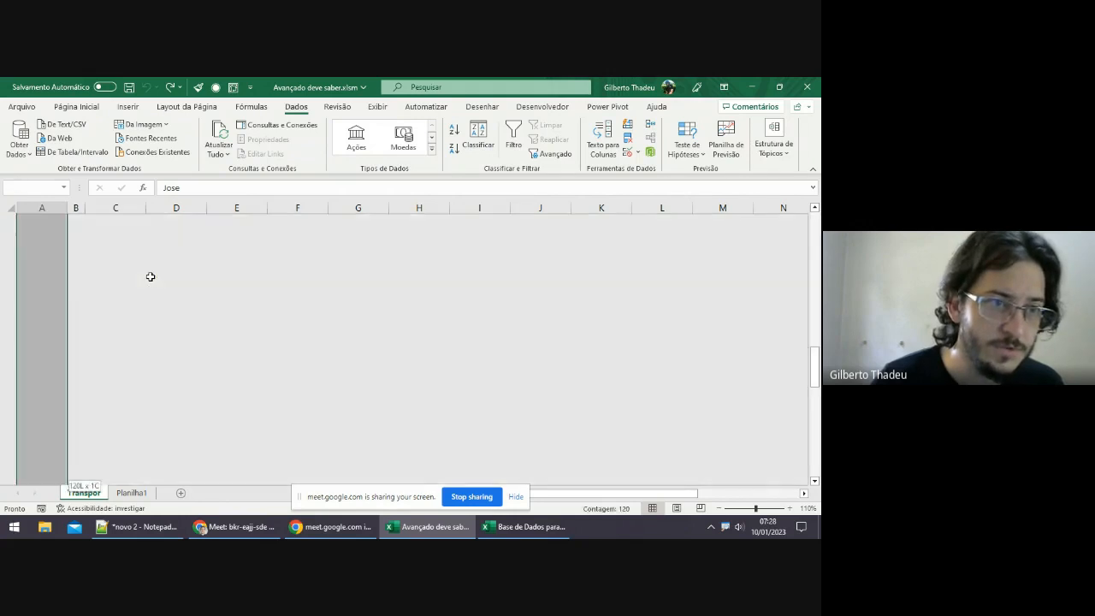
{"action": "key", "text": "ctrl+shift+Up"}
{"action": "key", "text": "ctrl+c"}
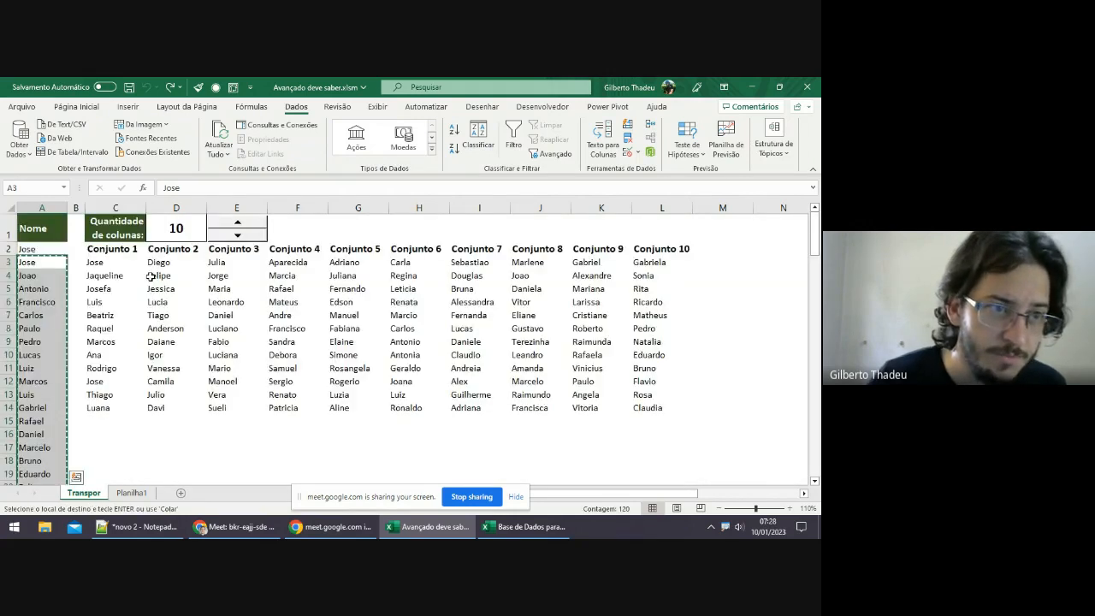
{"action": "key", "text": "ctrl+q"}
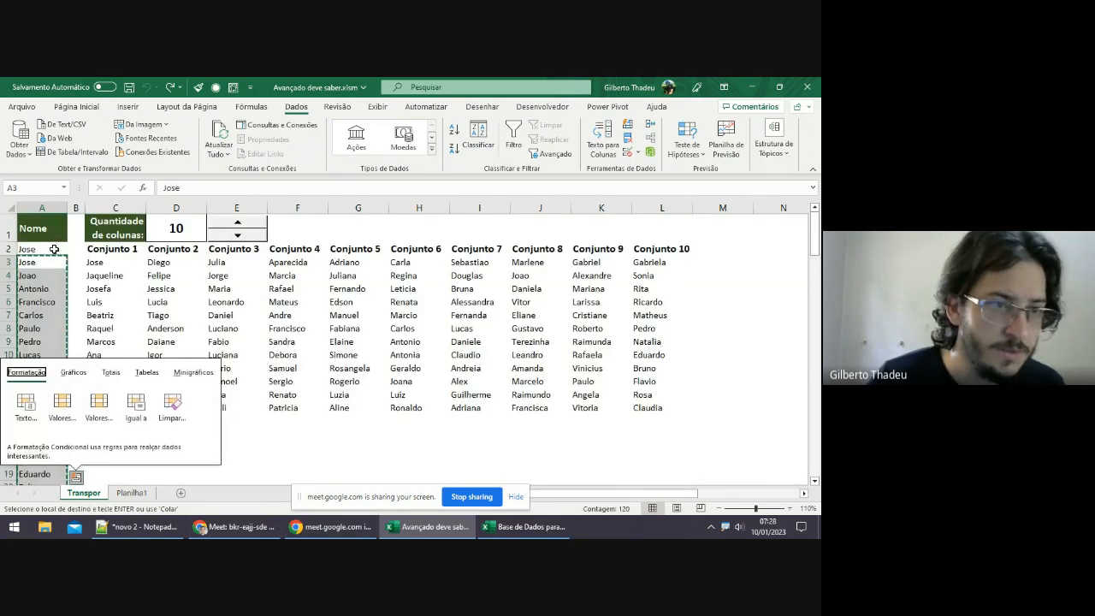
{"action": "left_click", "coordinate": [54, 249]}
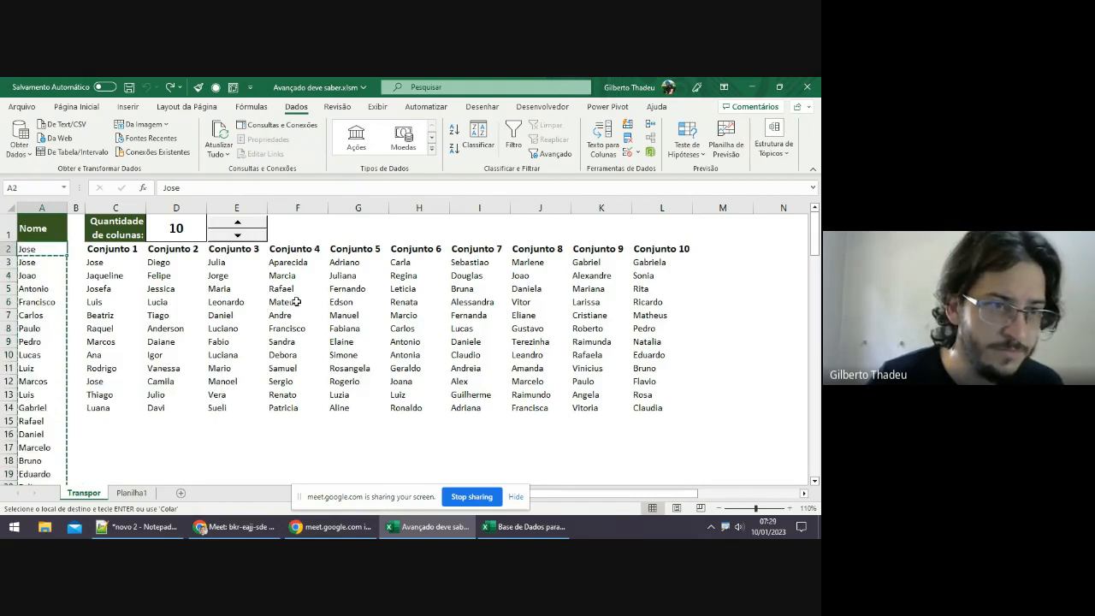
{"action": "key", "text": "Return"}
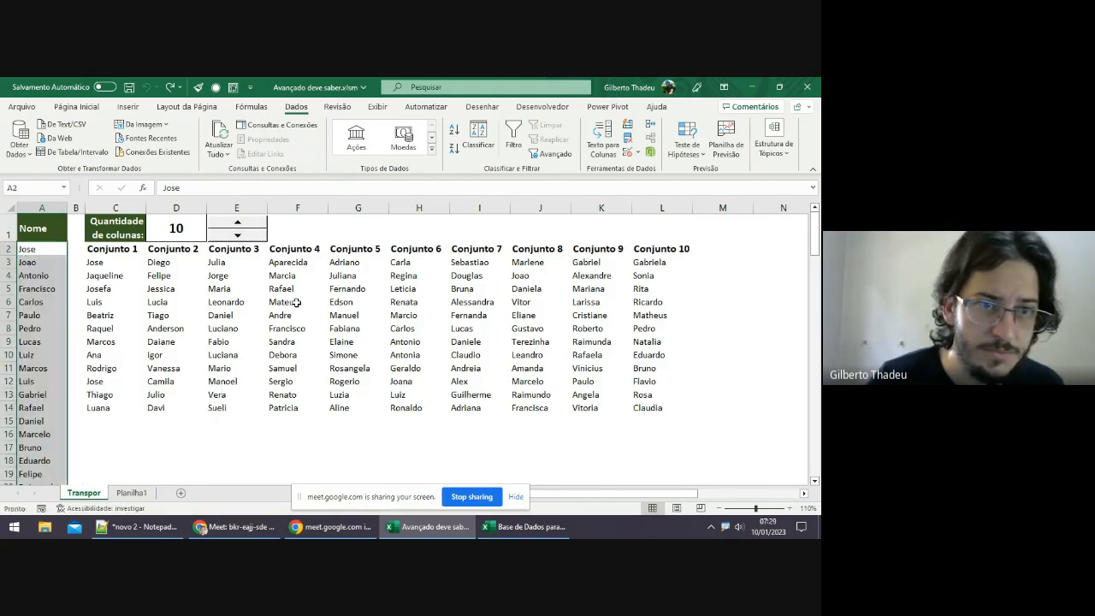
Inspect the group formula in C3, and test the column count by stepping it down and back up to 10.
{"action": "left_click", "coordinate": [52, 289]}
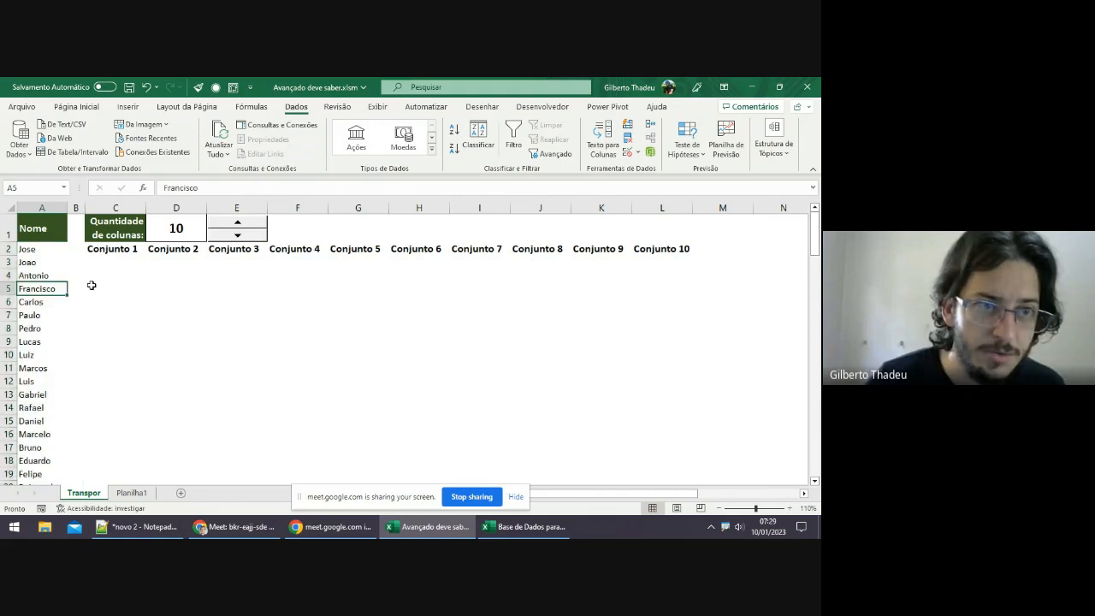
{"action": "left_click", "coordinate": [117, 263]}
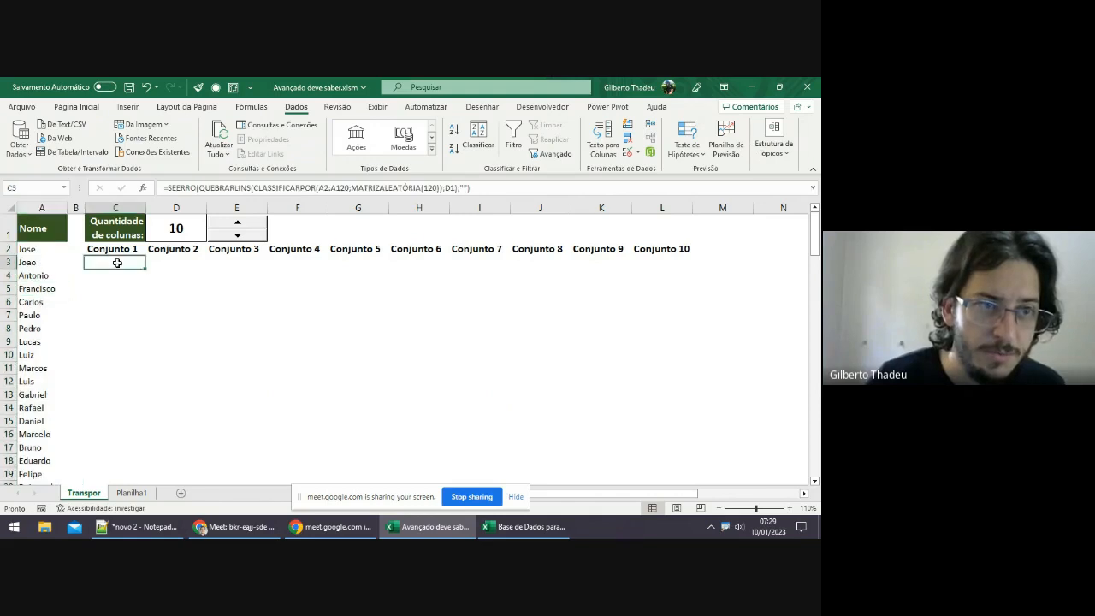
{"action": "left_click", "coordinate": [154, 290]}
{"action": "left_click", "coordinate": [238, 237]}
{"action": "left_click", "coordinate": [237, 237]}
{"action": "left_click", "coordinate": [239, 224]}
{"action": "left_click", "coordinate": [239, 224]}
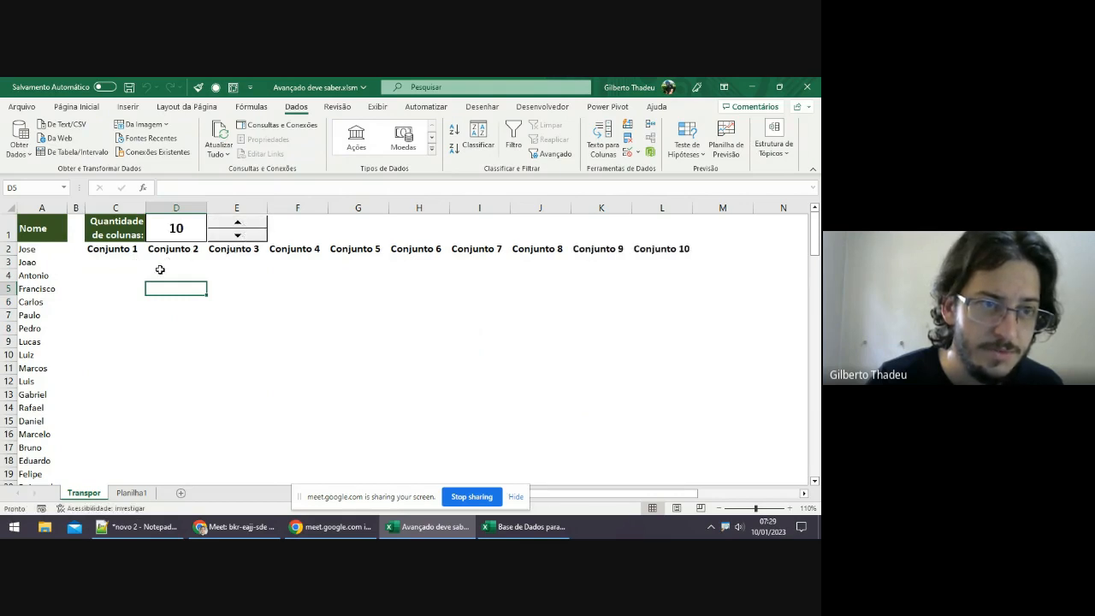
Examine the first names in column A and compare cells C3 and D3 under the Conjunto headers.
{"action": "left_click", "coordinate": [38, 262]}
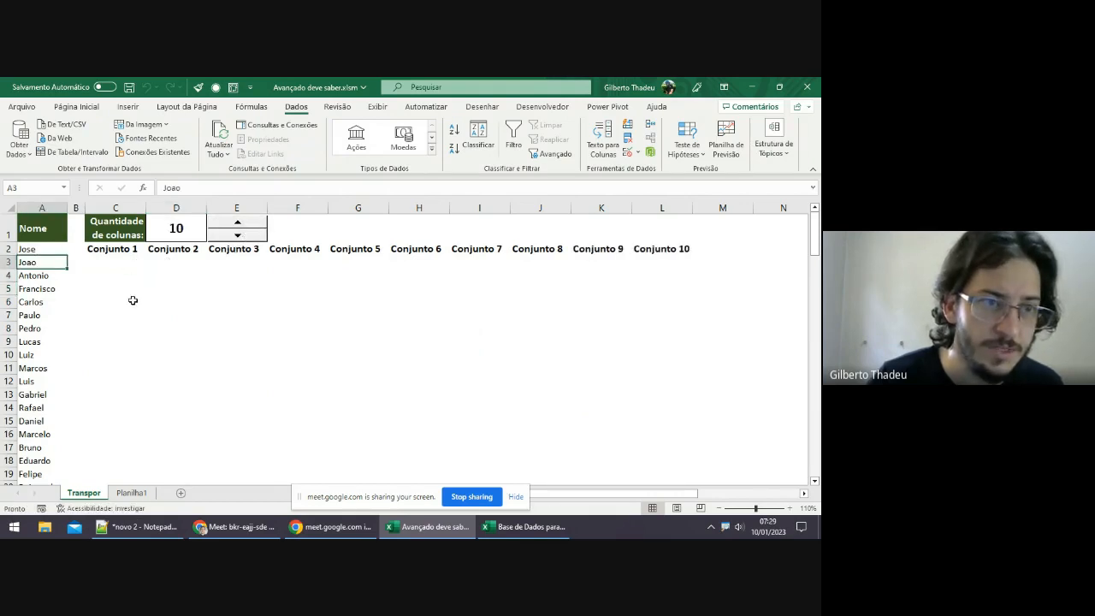
{"action": "left_click", "coordinate": [60, 314]}
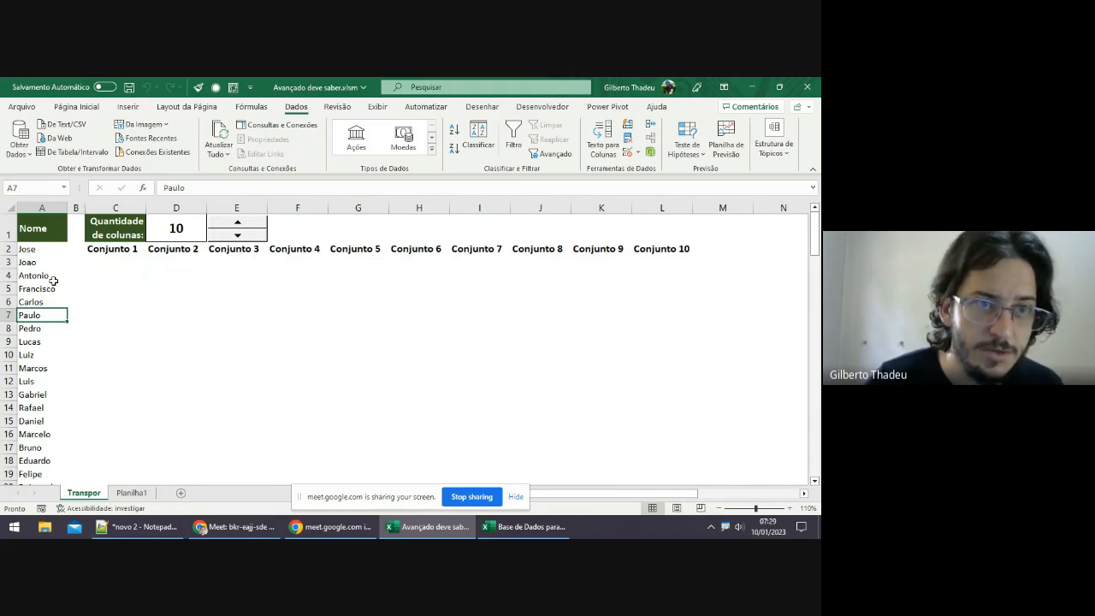
{"action": "left_click", "coordinate": [154, 275]}
{"action": "left_click", "coordinate": [192, 262]}
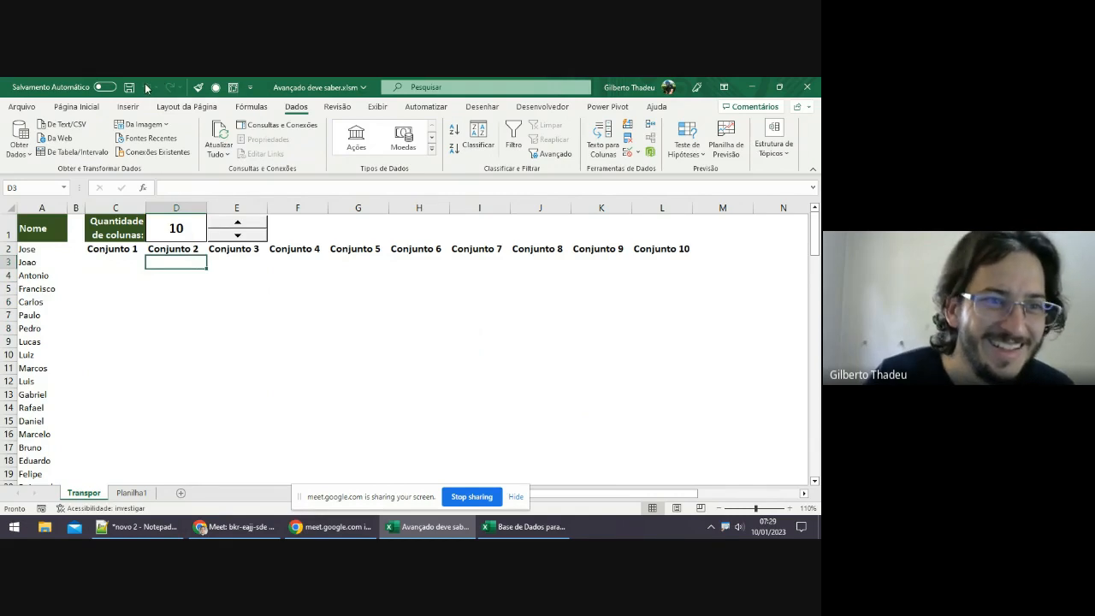
{"action": "left_click", "coordinate": [120, 262]}
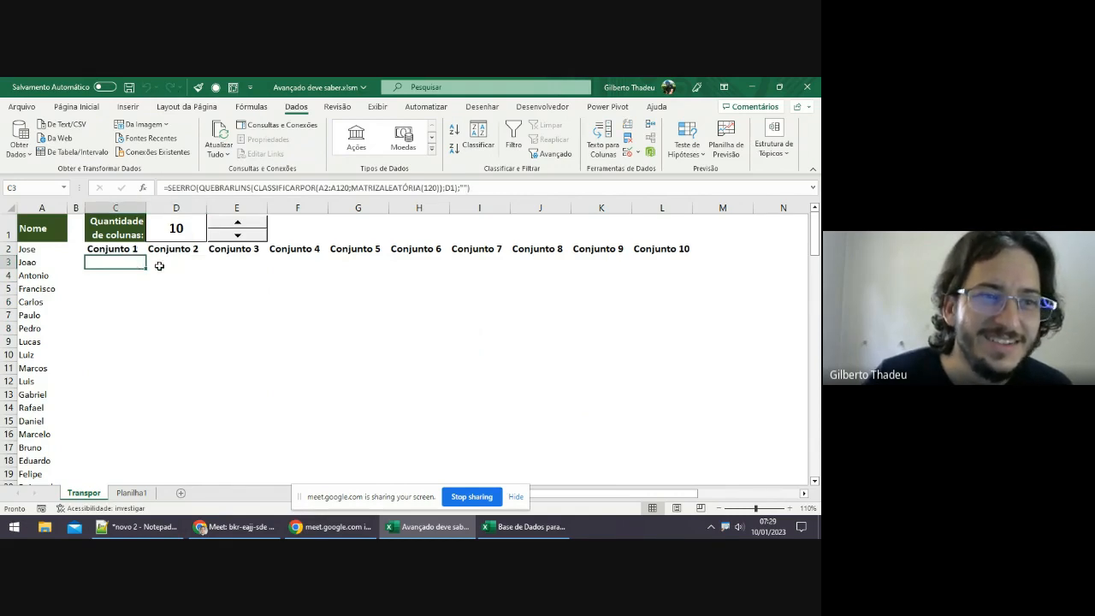
{"action": "left_click", "coordinate": [173, 266]}
{"action": "left_click", "coordinate": [111, 262]}
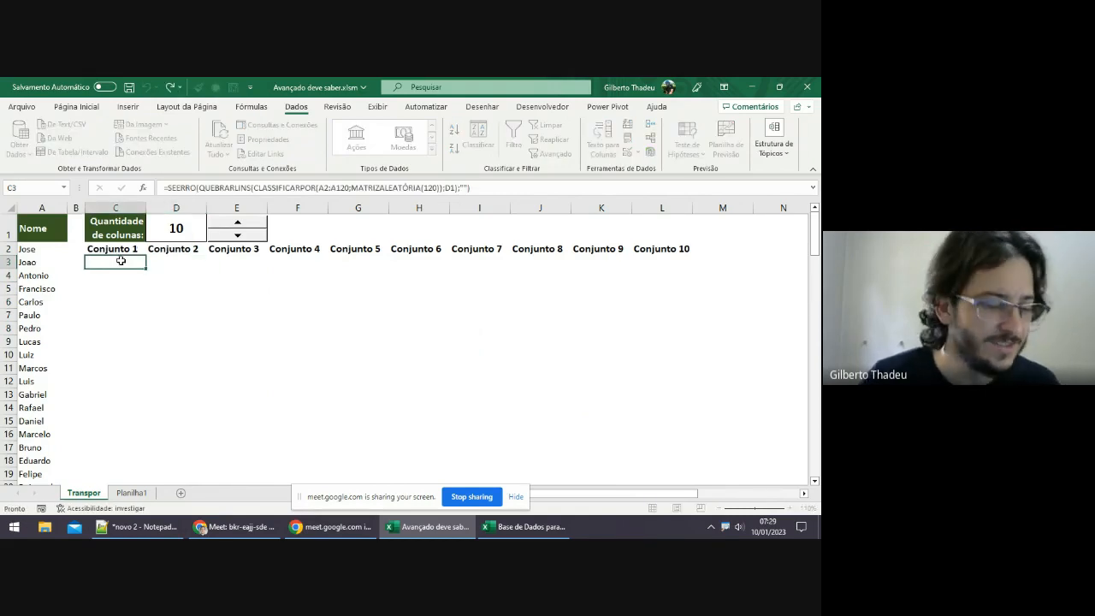
Re-enter the first name in A2 without changing it, and check where the Nome list ends.
{"action": "left_click", "coordinate": [38, 246]}
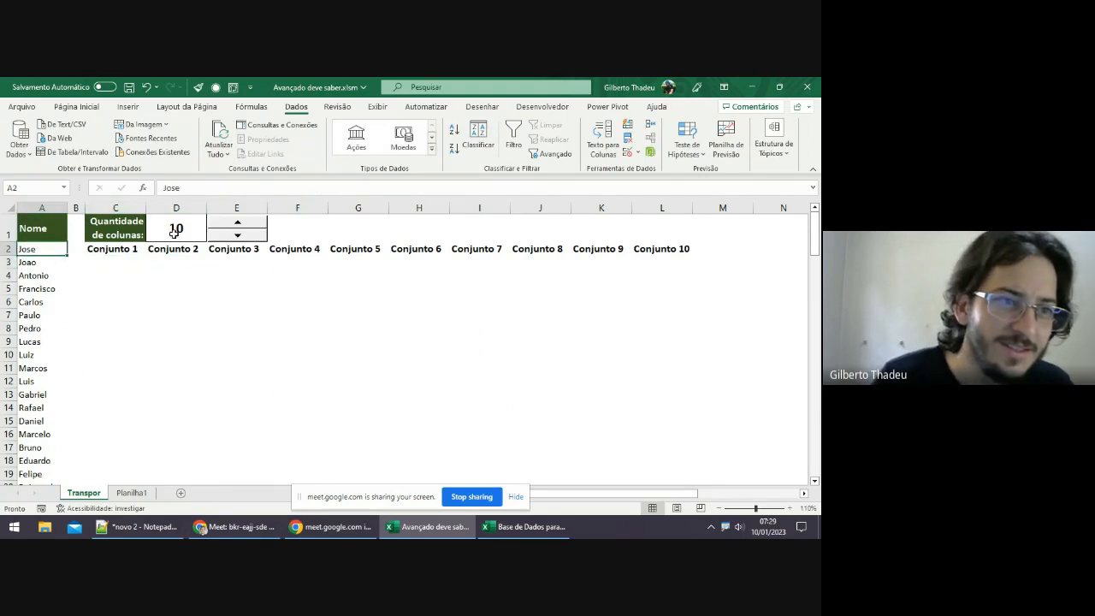
{"action": "key", "text": "F2"}
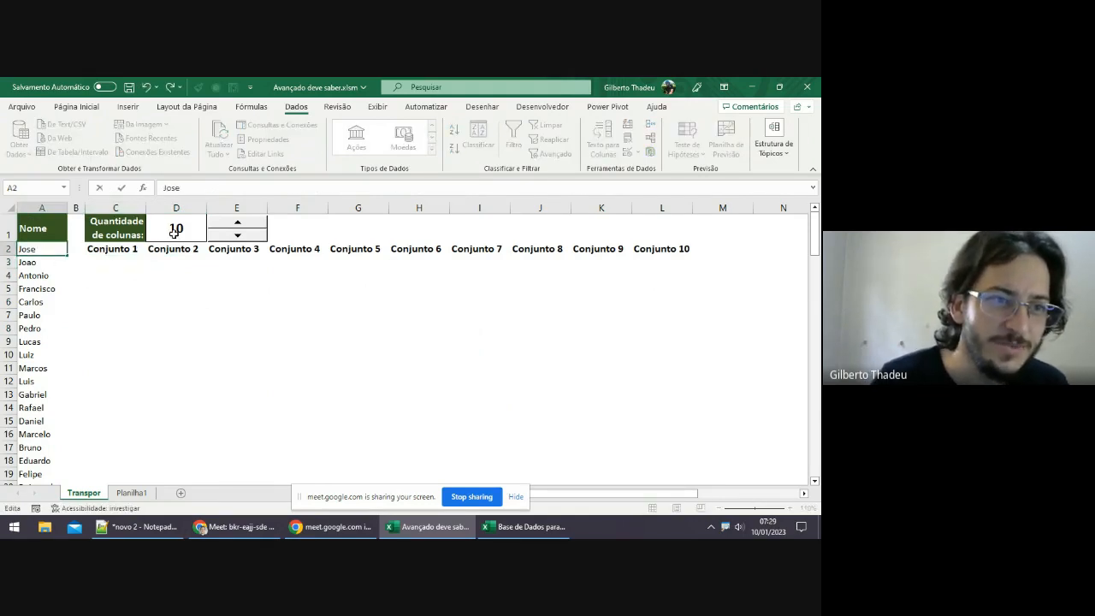
{"action": "key", "text": "Return"}
{"action": "key", "text": "Return"}
{"action": "key", "text": "Return"}
{"action": "key", "text": "Return"}
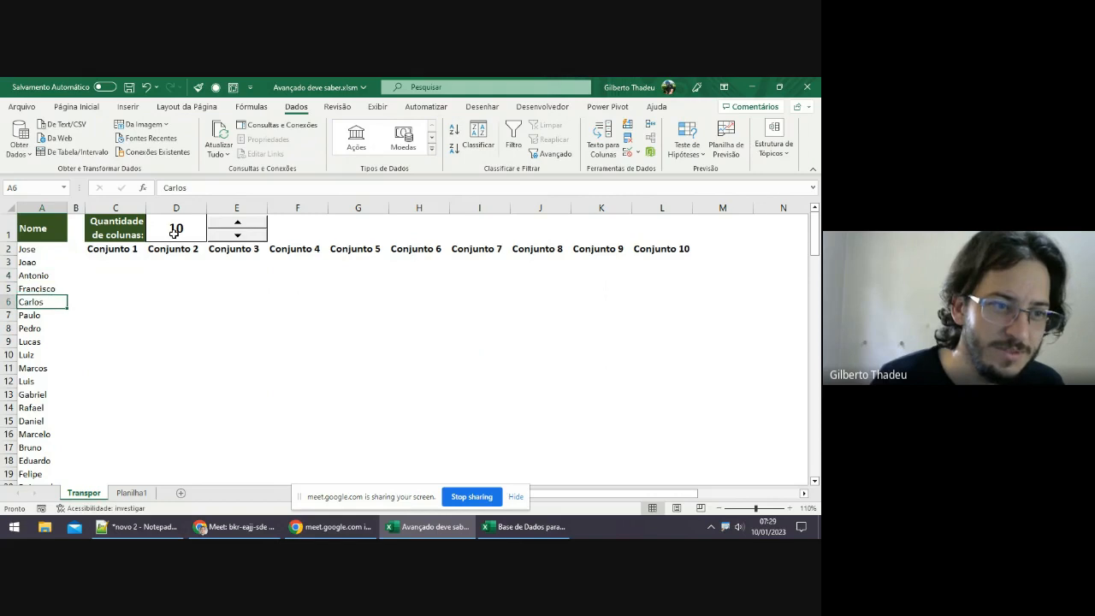
{"action": "key", "text": "ctrl+Down"}
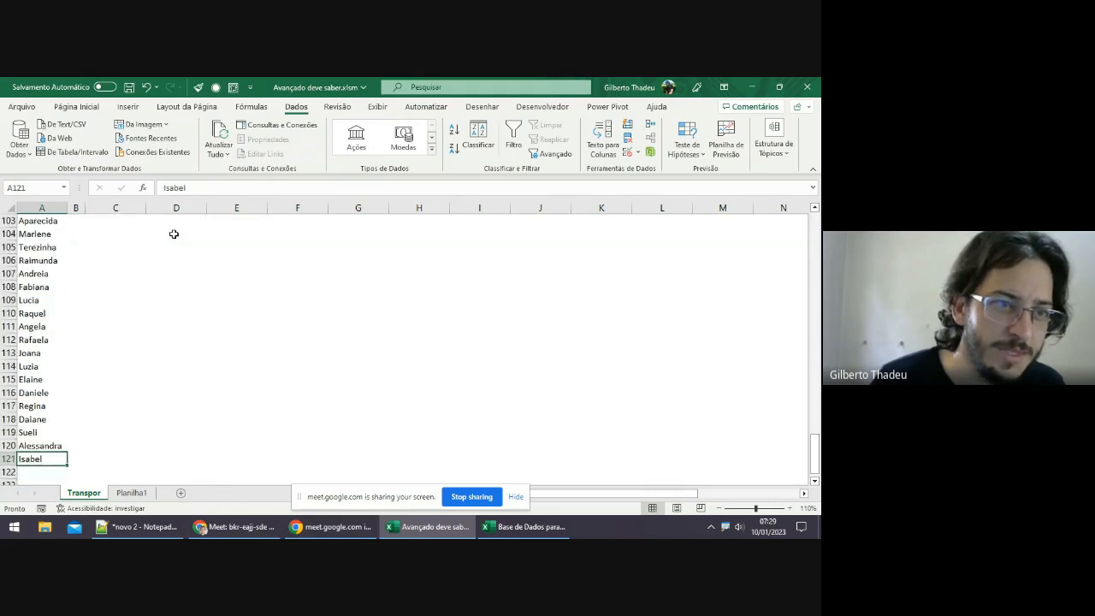
{"action": "key", "text": "ctrl+Up"}
{"action": "key", "text": "Down"}
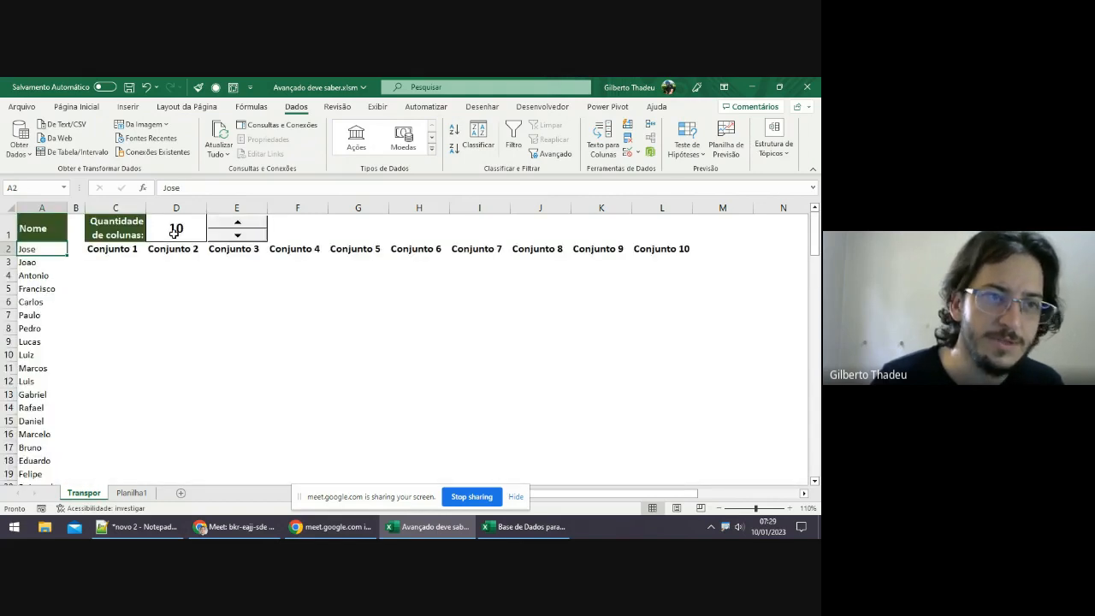
Sort the names in A2:A121 from A to Z, continuing with the current selection only, and check the formula in C3.
{"action": "key", "text": "ctrl+shift+Down"}
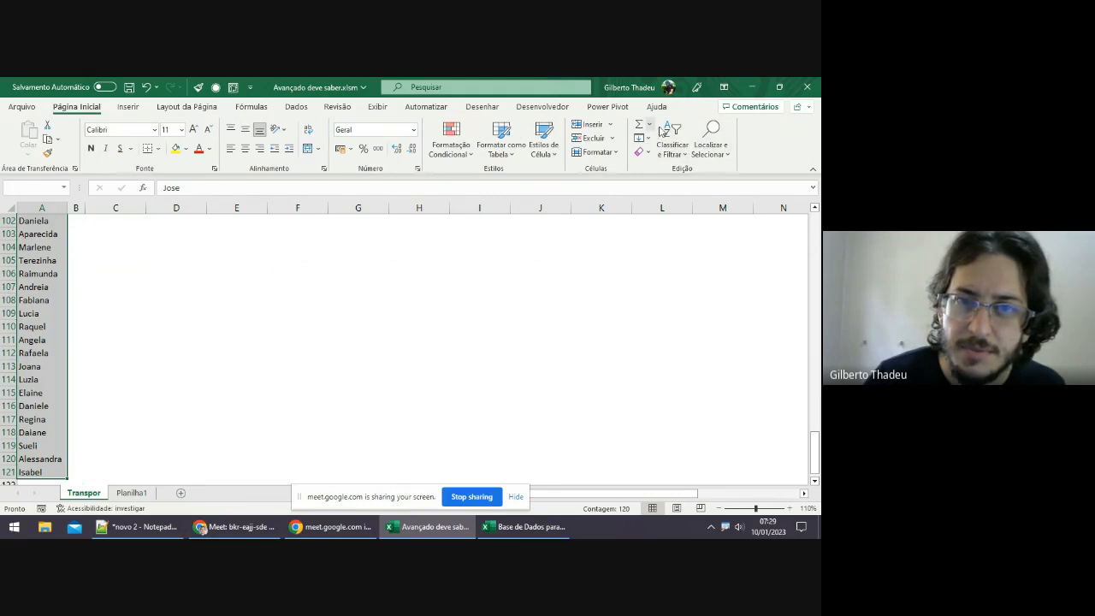
{"action": "left_click", "coordinate": [684, 158]}
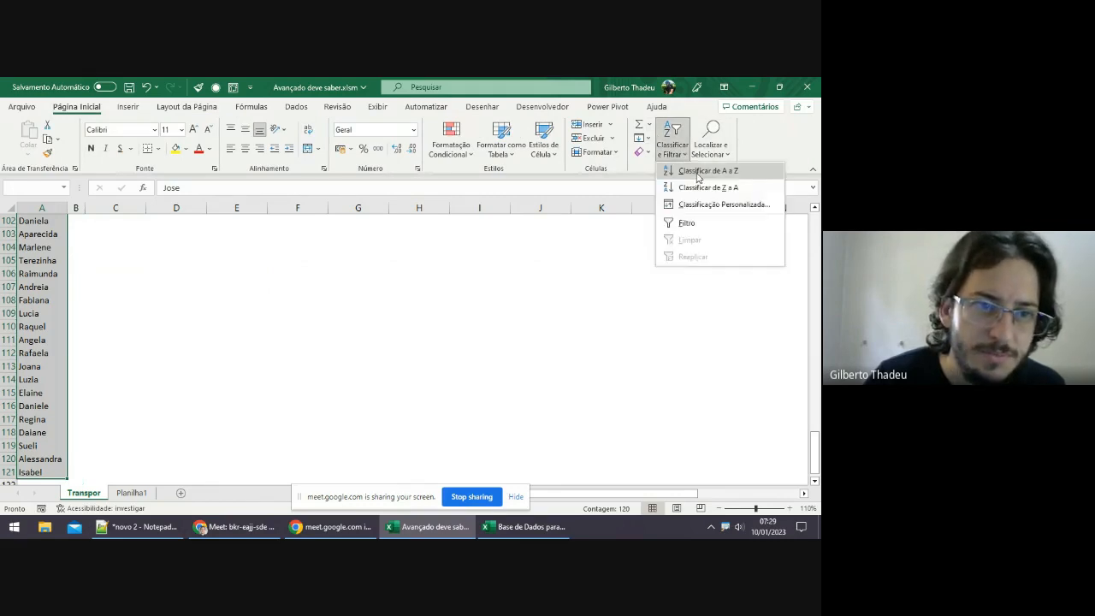
{"action": "left_click", "coordinate": [698, 174]}
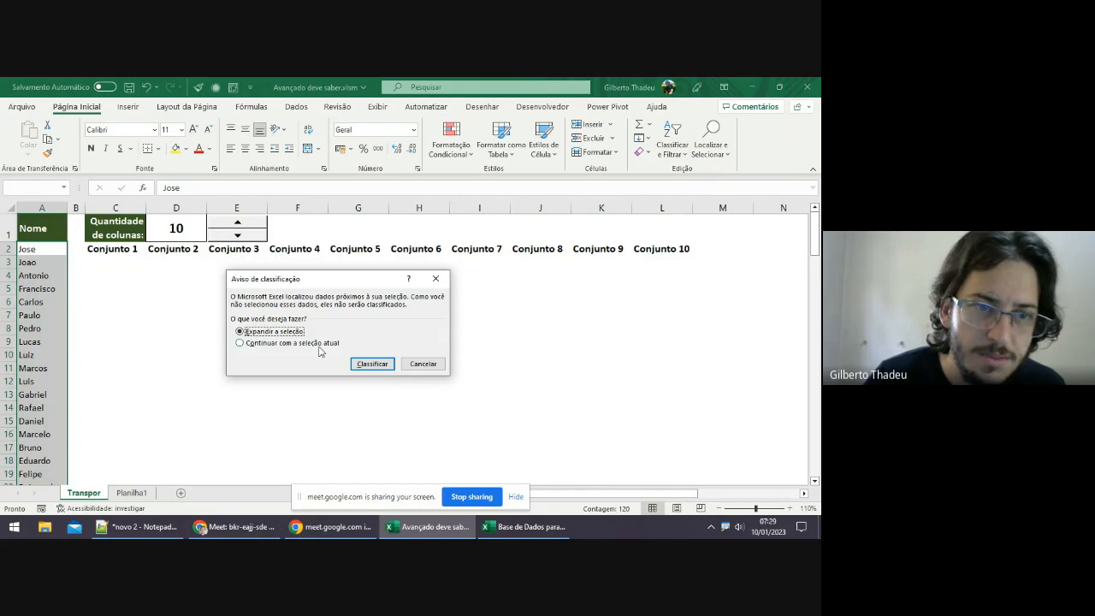
{"action": "left_click", "coordinate": [315, 343]}
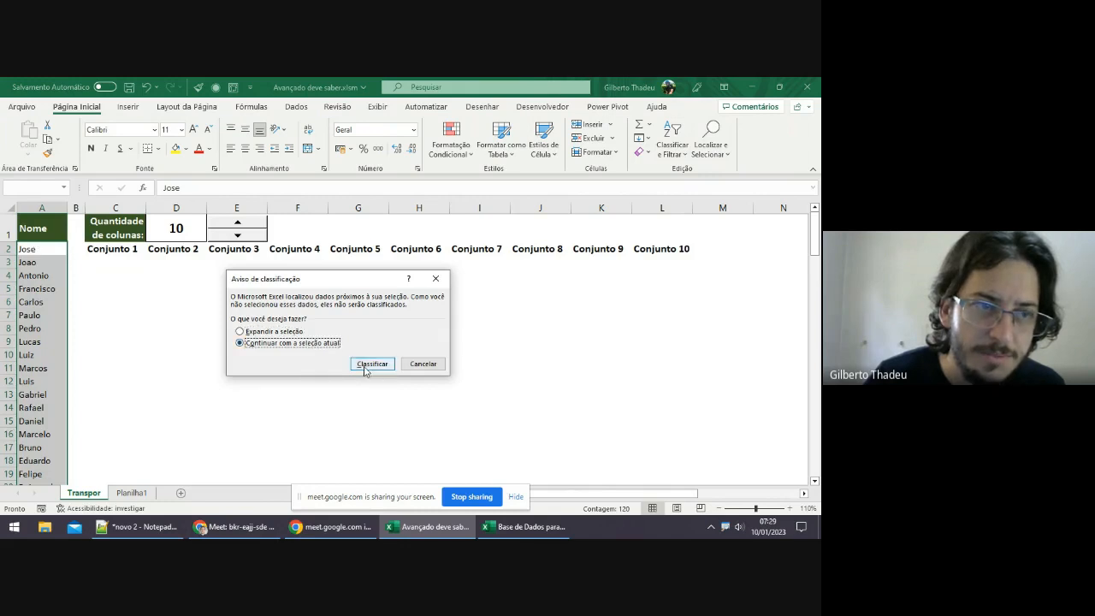
{"action": "left_click", "coordinate": [366, 366]}
{"action": "left_click", "coordinate": [113, 262]}
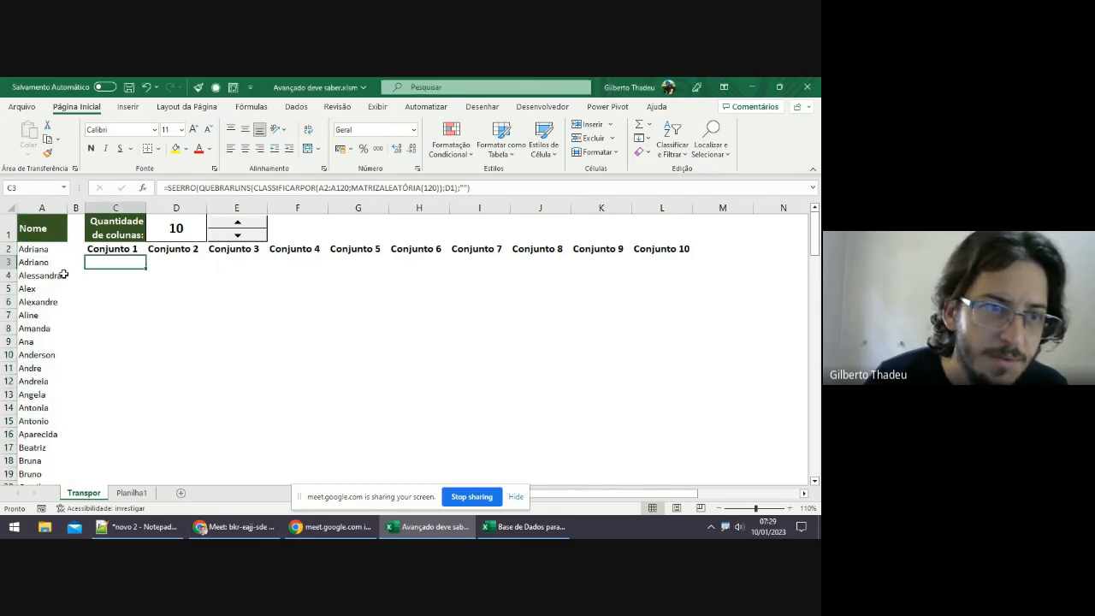
{"action": "left_click", "coordinate": [121, 298]}
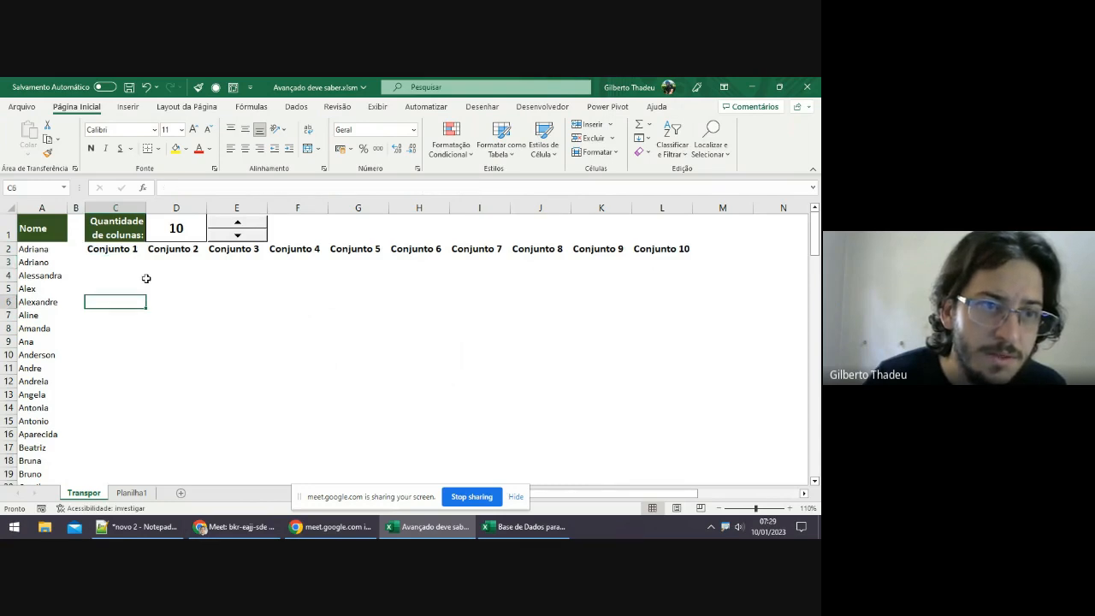
Remove the SEERRO wrapper from the formula in C3, leaving =QUEBRARLINS(CLASSIFICARPOR(A2:A120;MATRIZALEATÓRIA(120));D1).
{"action": "left_click", "coordinate": [128, 261]}
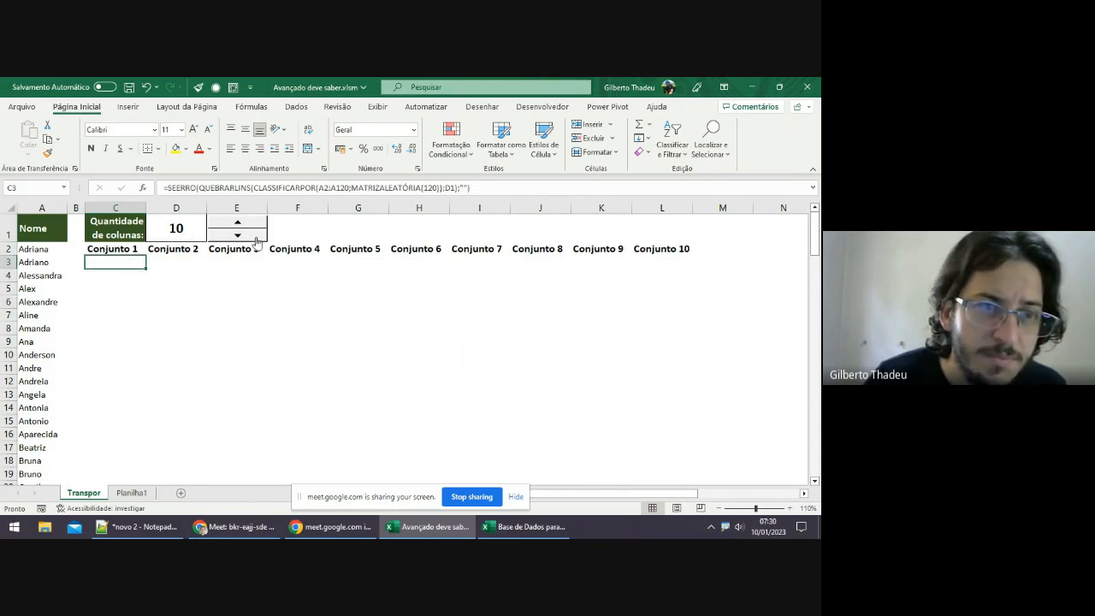
{"action": "left_click", "coordinate": [240, 187]}
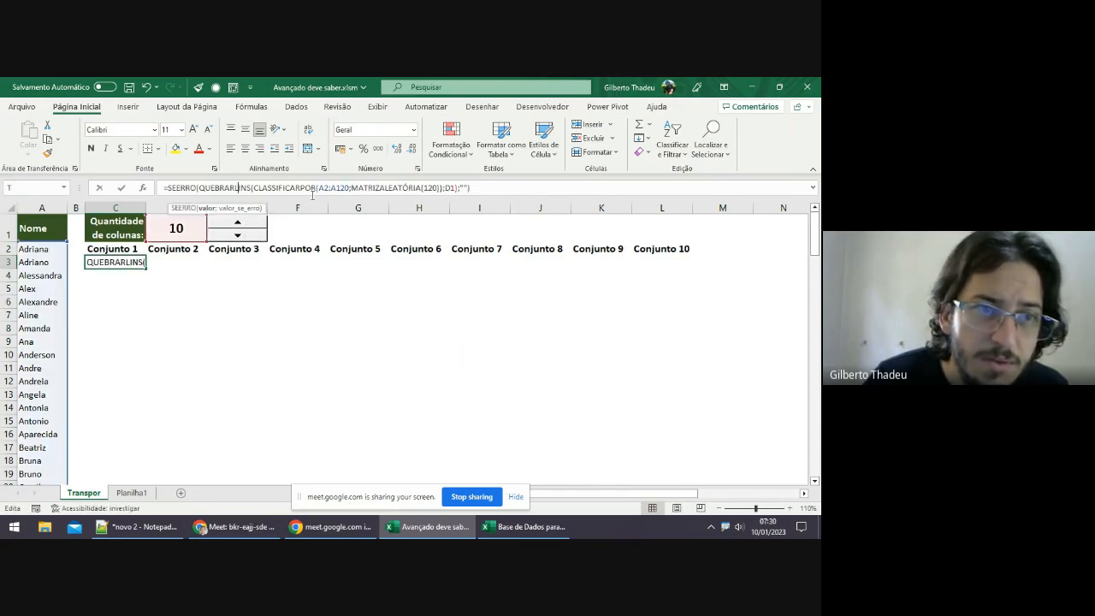
{"action": "key", "text": "Left"}
{"action": "key", "text": "Left"}
{"action": "key", "text": "Left"}
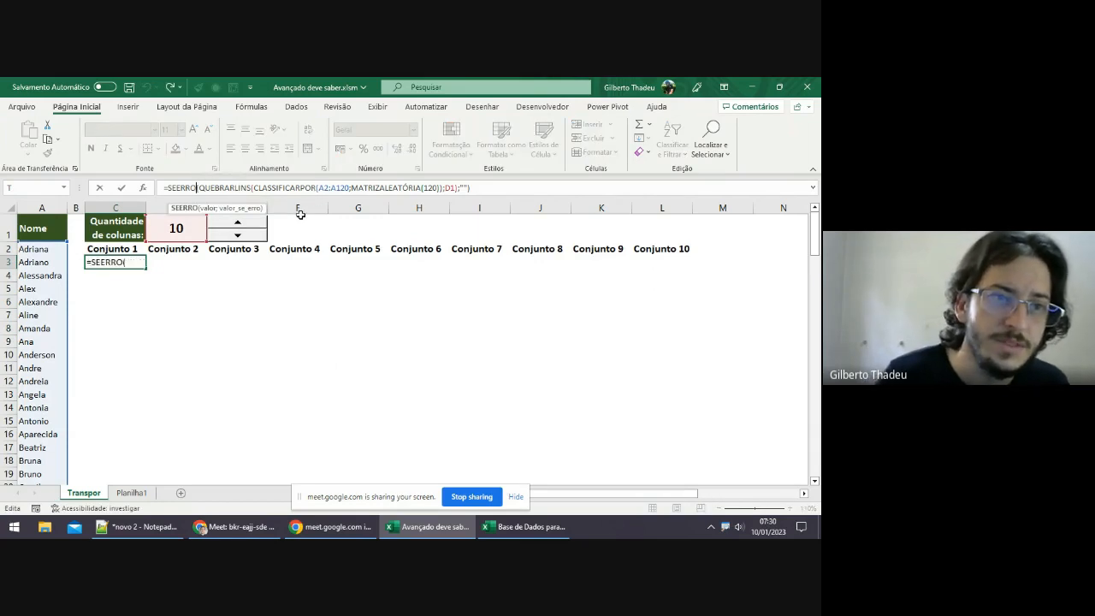
{"action": "key", "text": "BackSpace"}
{"action": "key", "text": "BackSpace"}
{"action": "key", "text": "BackSpace"}
{"action": "key", "text": "BackSpace"}
{"action": "key", "text": "BackSpace"}
{"action": "key", "text": "BackSpace"}
{"action": "key", "text": "BackSpace"}
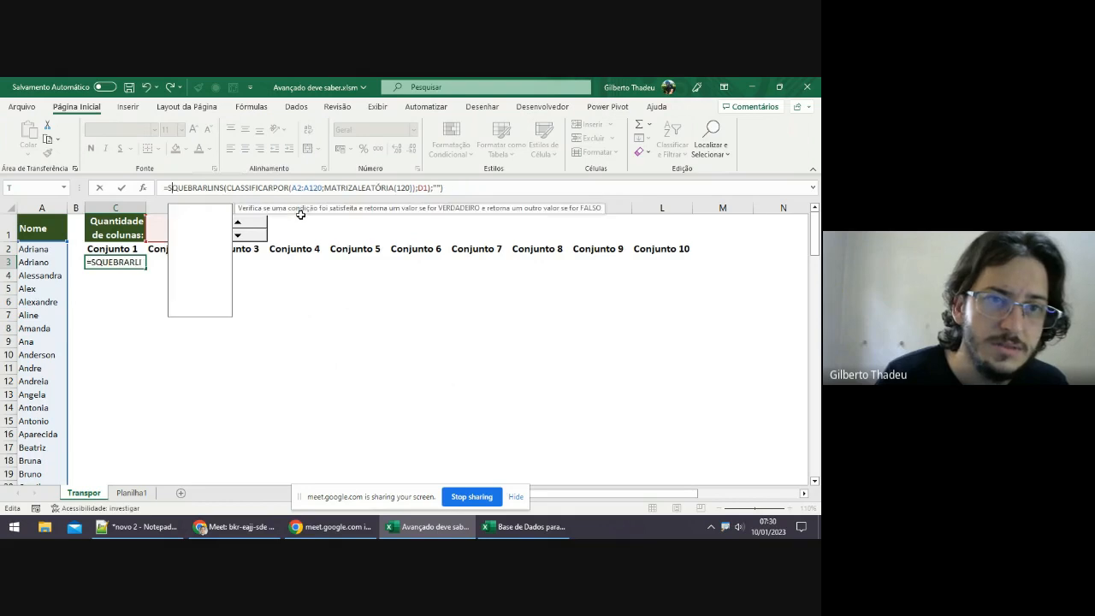
{"action": "key", "text": "End"}
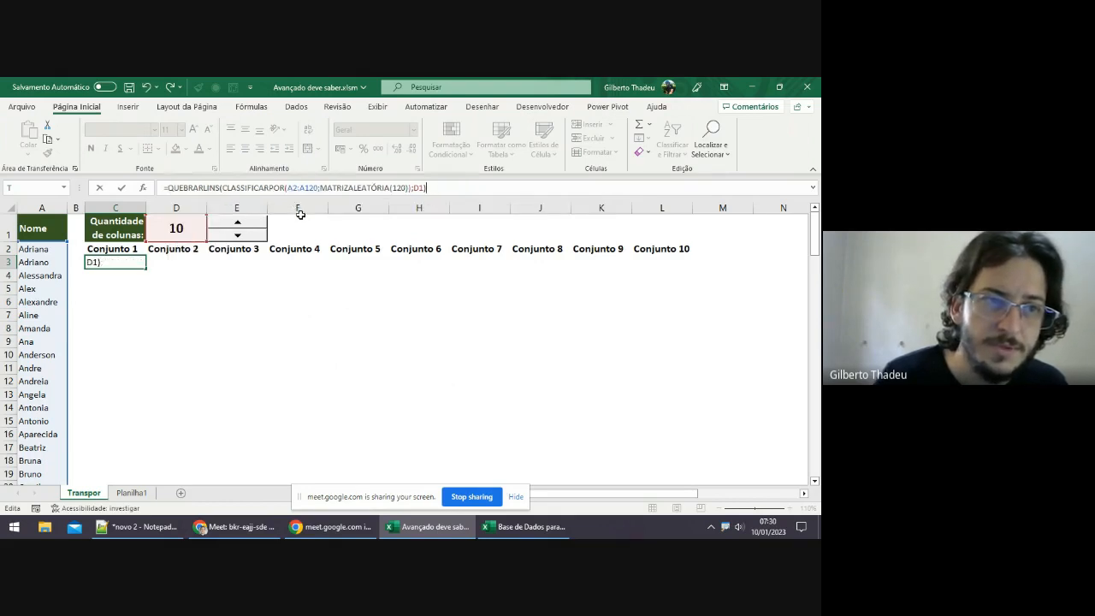
{"action": "key", "text": "Return"}
{"action": "key", "text": "Up"}
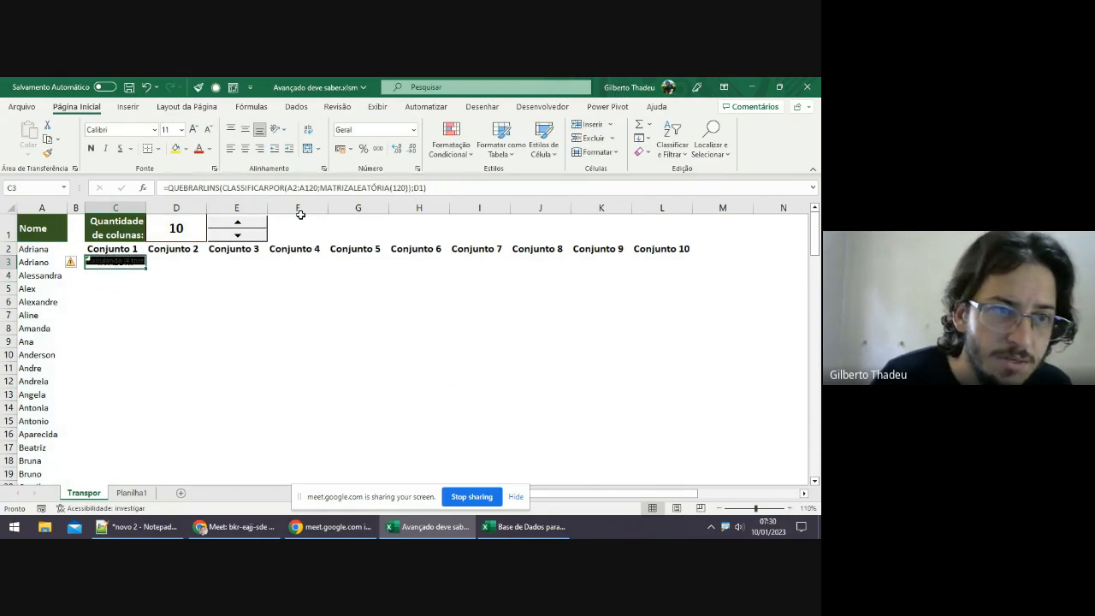
Re-enter the formula in C3 without changing it and check the error it returns.
{"action": "left_click", "coordinate": [137, 316]}
{"action": "left_click", "coordinate": [124, 274]}
{"action": "left_click_drag", "start_coordinate": [212, 305], "coordinate": [193, 291]}
{"action": "left_click", "coordinate": [128, 262]}
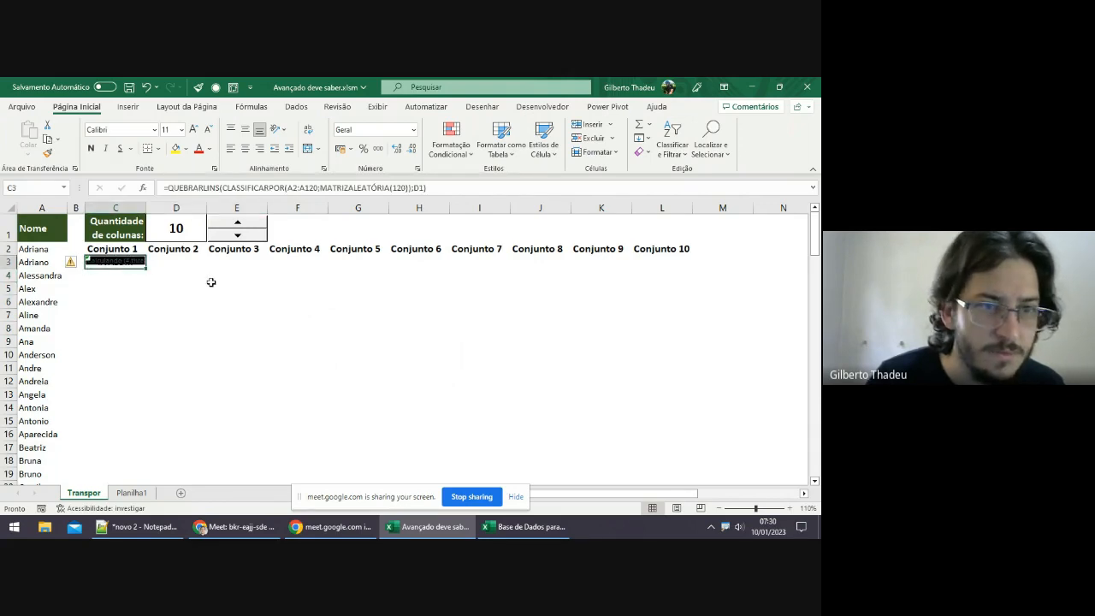
{"action": "key", "text": "F2"}
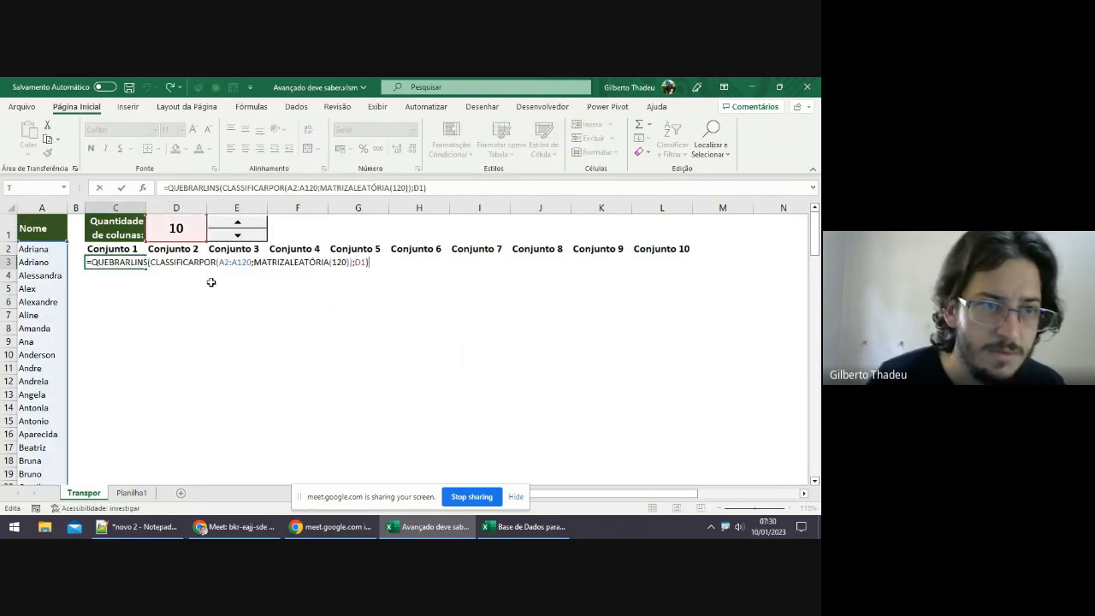
{"action": "key", "text": "Return"}
{"action": "left_click", "coordinate": [135, 265]}
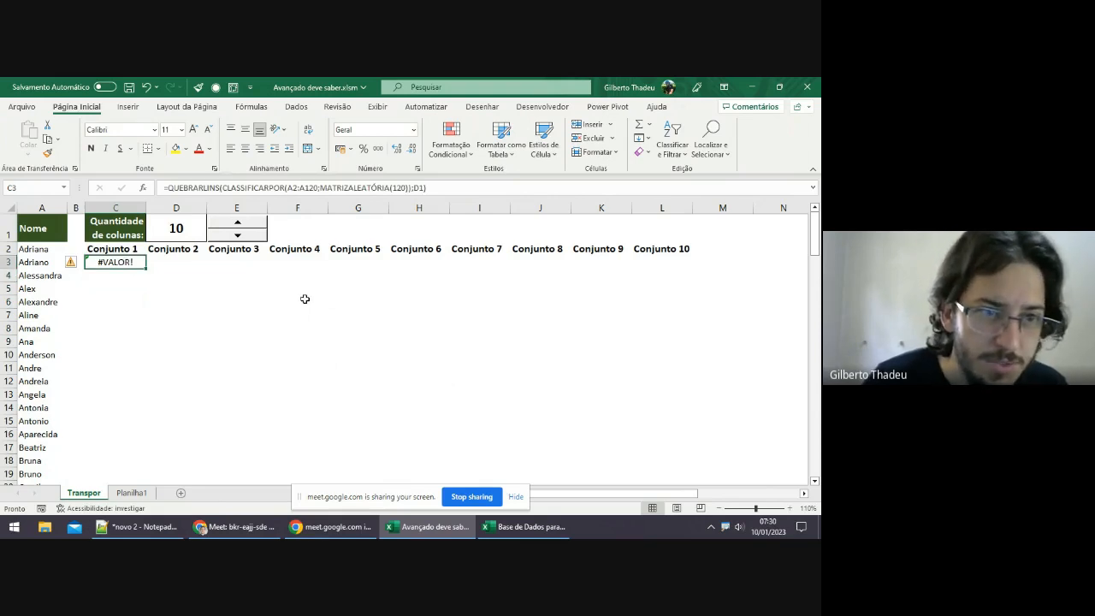
Extend the name range in the C3 formula from row 2 to the last name, making it A2:A121.
{"action": "key", "text": "F2"}
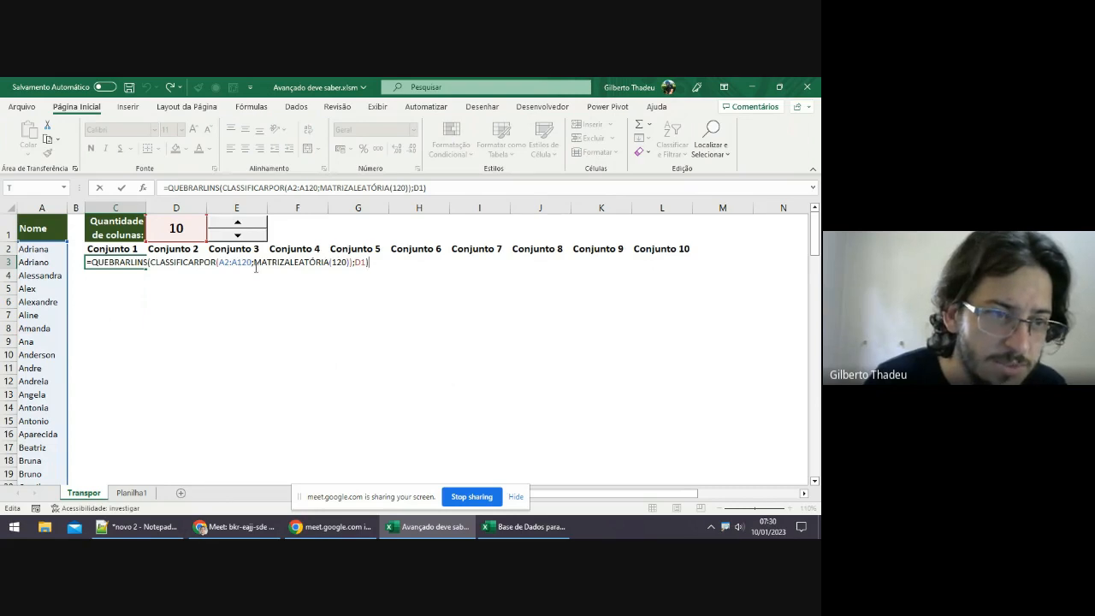
{"action": "scroll", "coordinate": [60, 360], "scroll_direction": "down", "scroll_amount": 9}
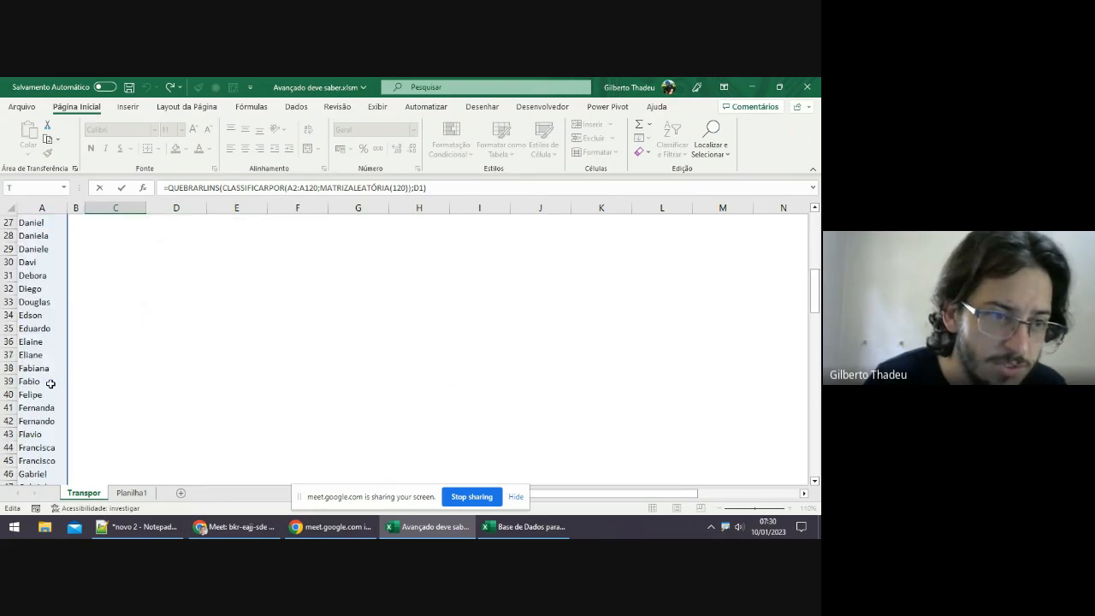
{"action": "scroll", "coordinate": [50, 383], "scroll_direction": "down", "scroll_amount": 9}
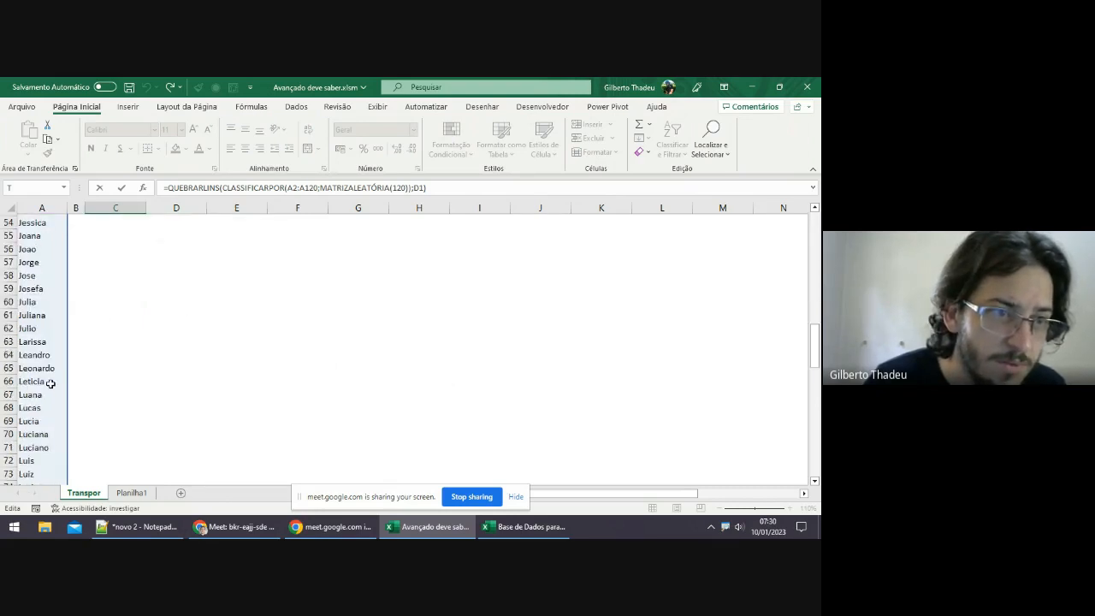
{"action": "scroll", "coordinate": [51, 383], "scroll_direction": "down", "scroll_amount": 20}
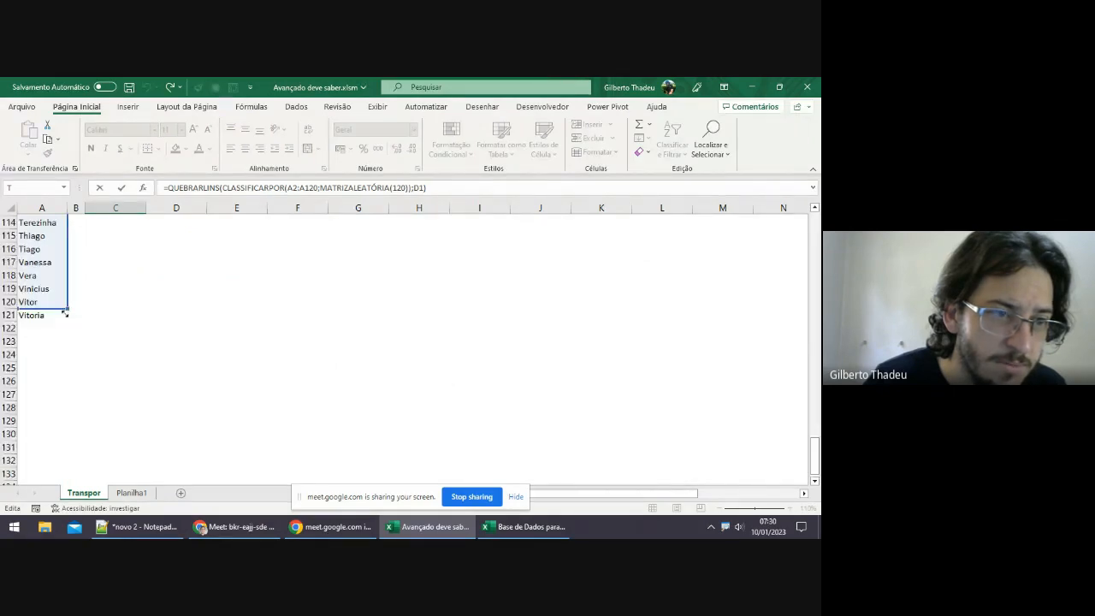
{"action": "left_click_drag", "start_coordinate": [65, 308], "coordinate": [65, 319]}
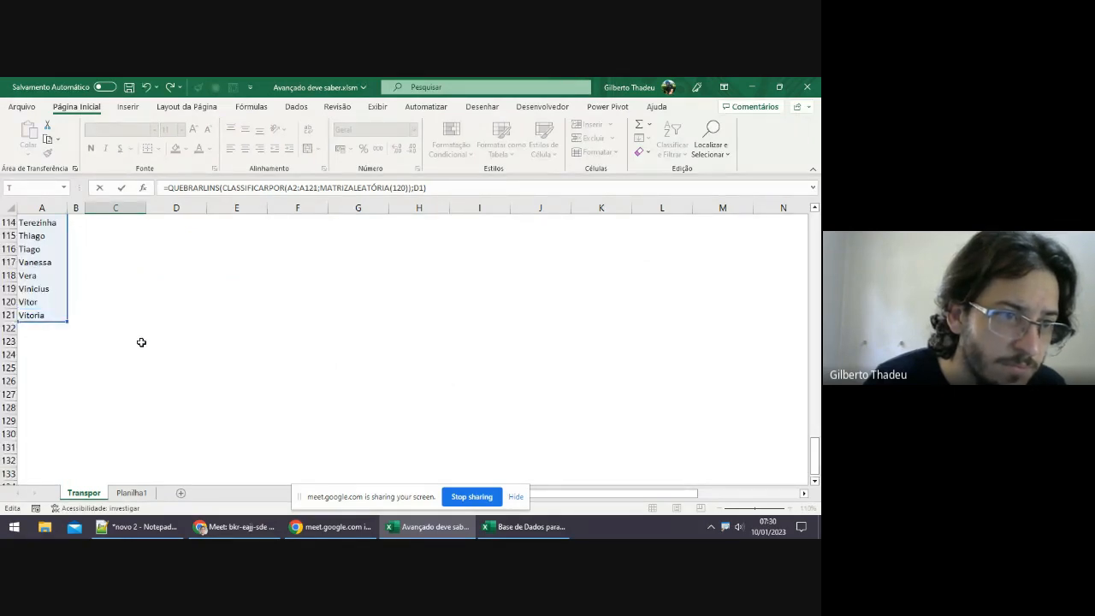
{"action": "scroll", "coordinate": [141, 342], "scroll_direction": "up", "scroll_amount": 3}
{"action": "scroll", "coordinate": [141, 343], "scroll_direction": "up", "scroll_amount": 3}
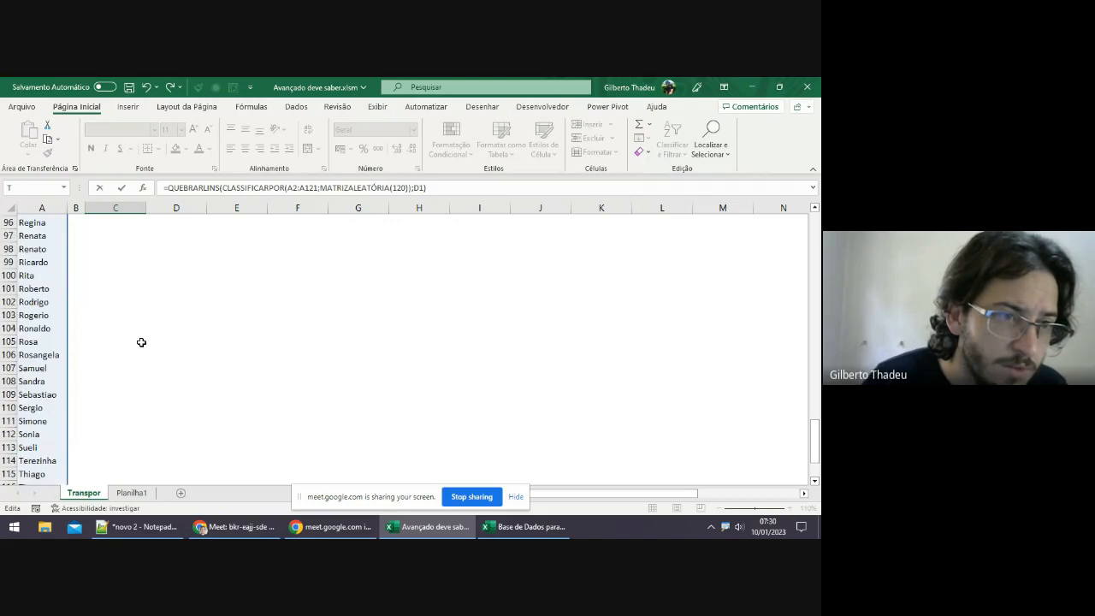
{"action": "scroll", "coordinate": [141, 342], "scroll_direction": "up", "scroll_amount": 20}
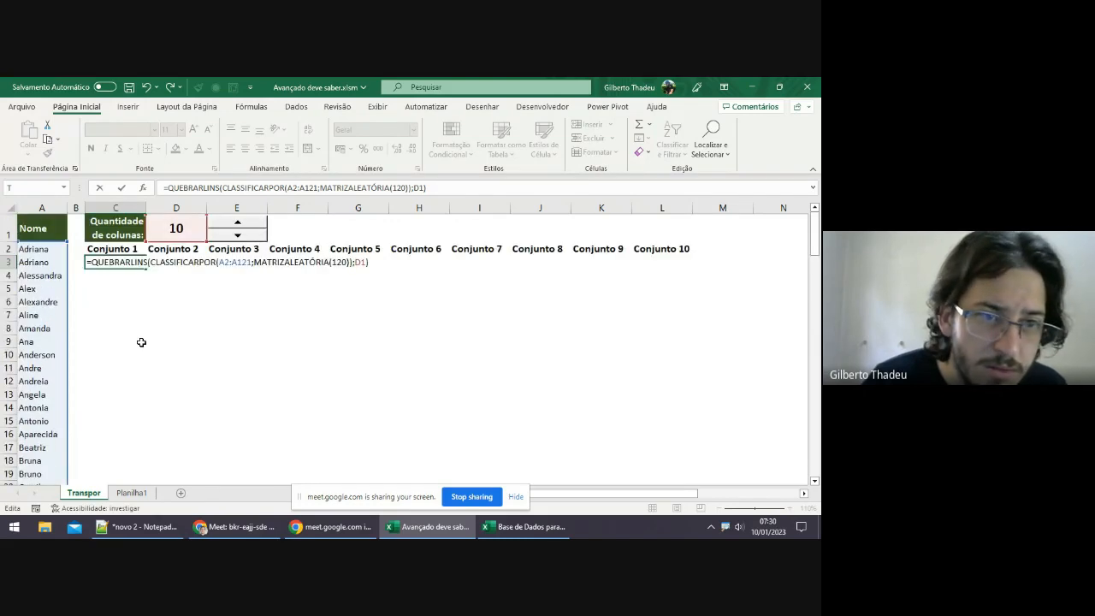
Set the MATRIZALEATÓRIA row argument in the C3 formula to 121 and commit the formula.
{"action": "left_click", "coordinate": [334, 263]}
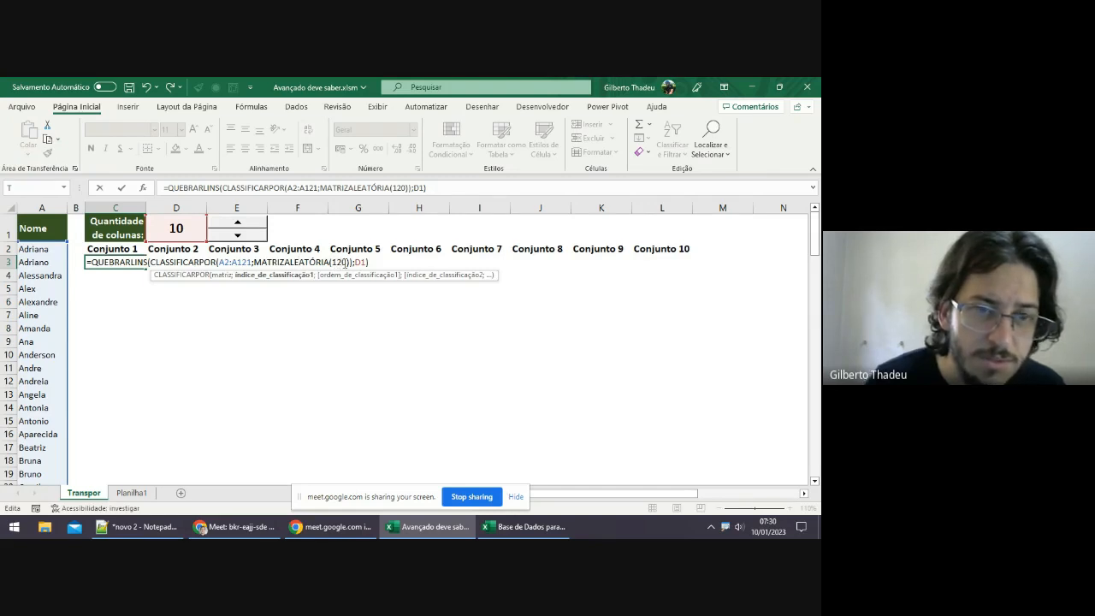
{"action": "left_click", "coordinate": [345, 262]}
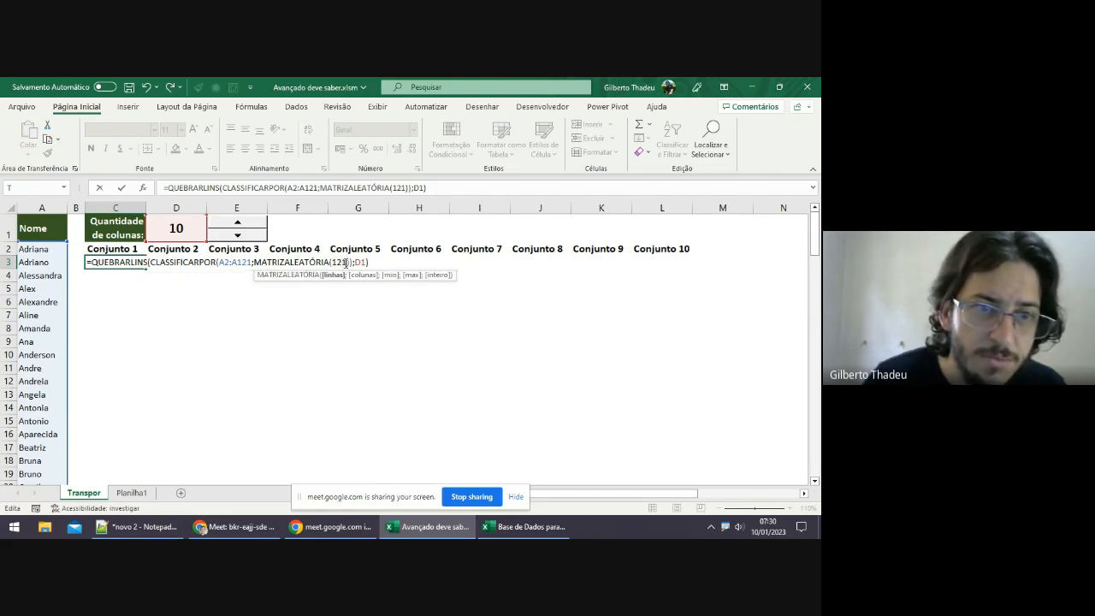
{"action": "left_click", "coordinate": [371, 262]}
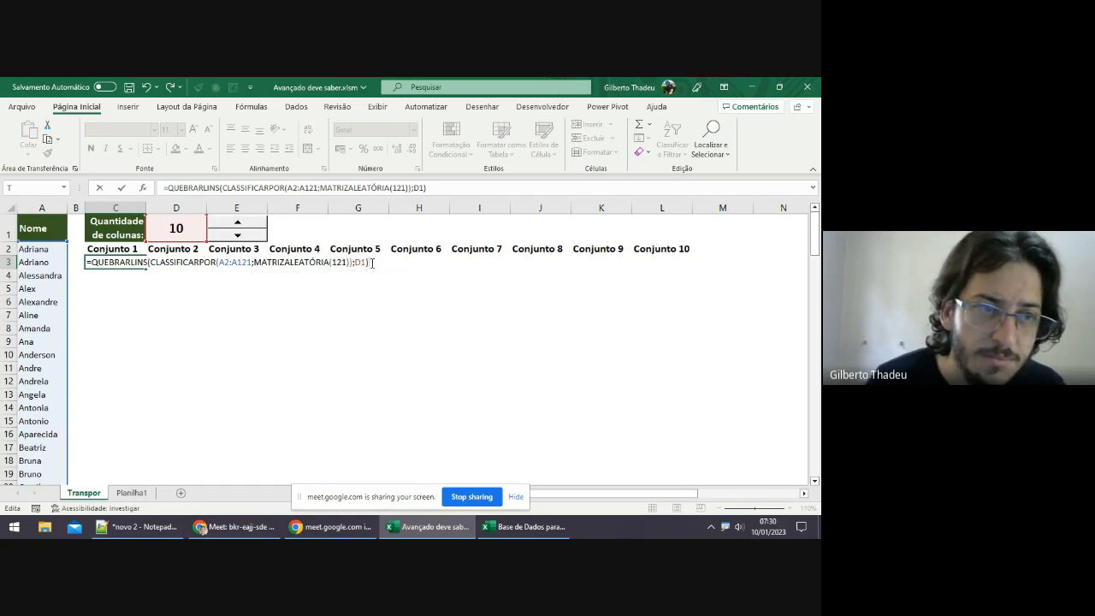
{"action": "key", "text": "Return"}
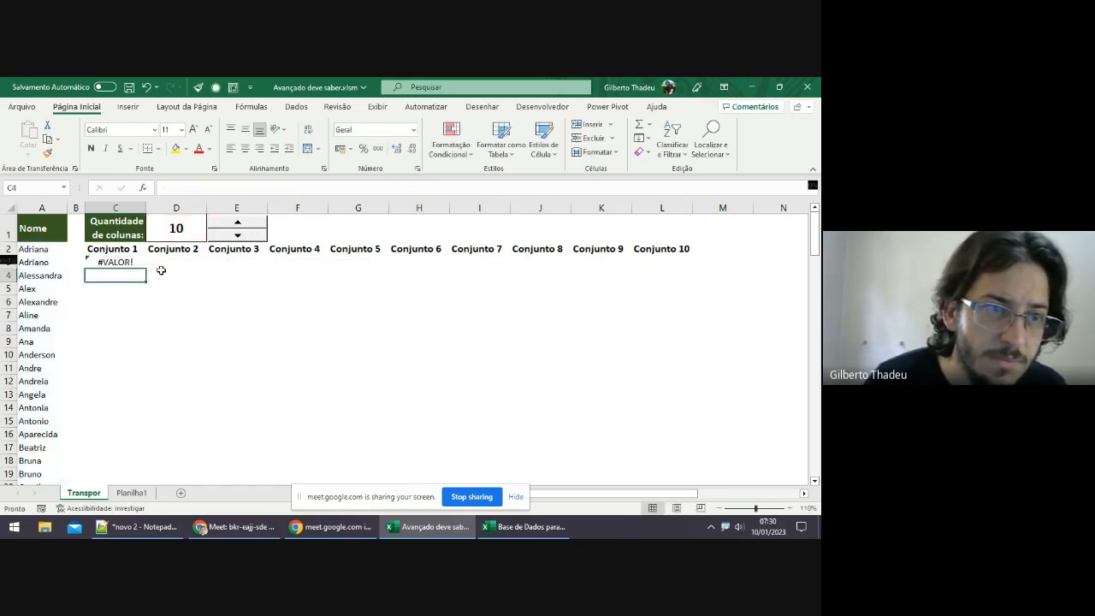
{"action": "left_click", "coordinate": [116, 261]}
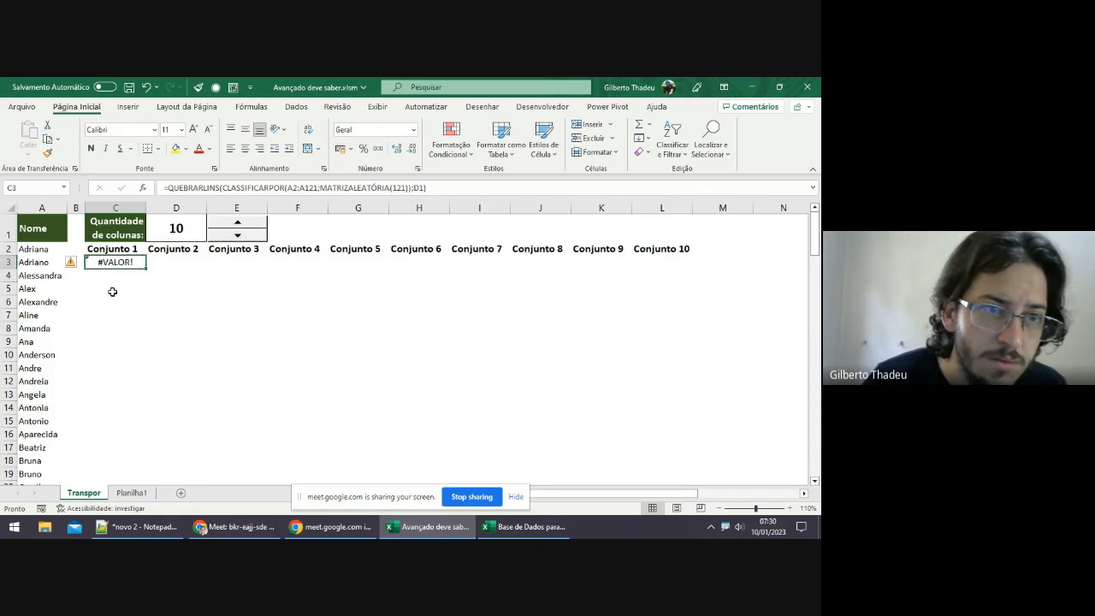
{"action": "left_click", "coordinate": [115, 289]}
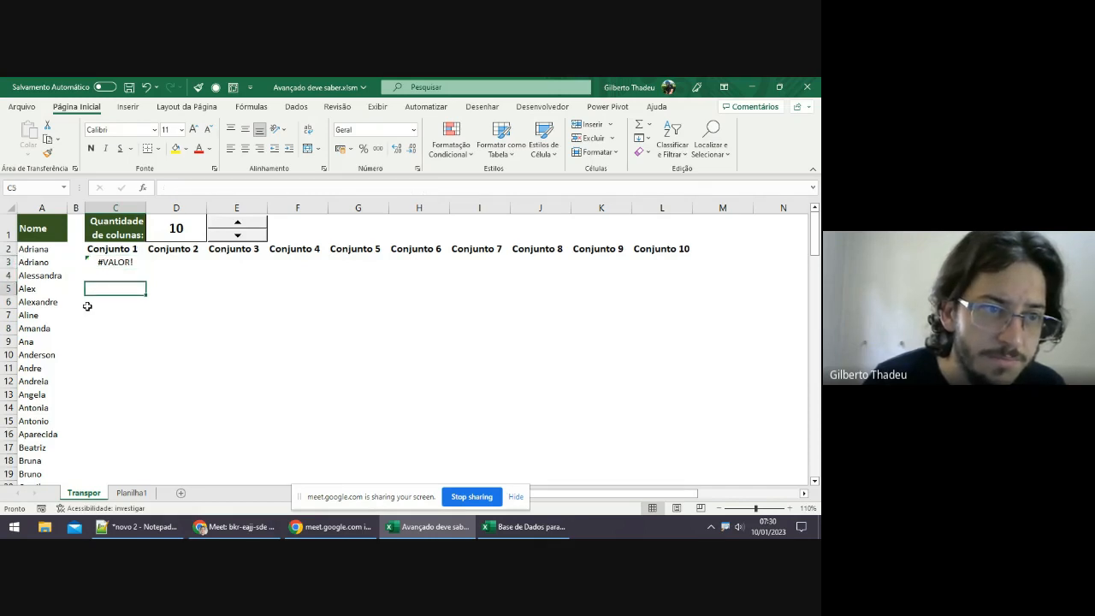
{"action": "left_click", "coordinate": [41, 276]}
{"action": "left_click", "coordinate": [116, 262]}
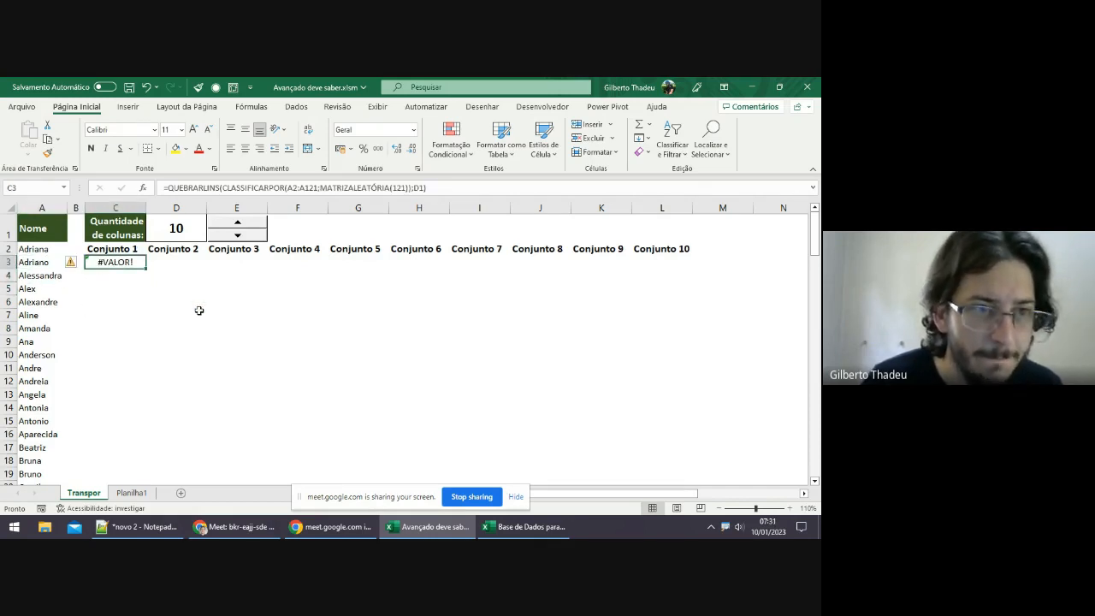
{"action": "key", "text": "F7"}
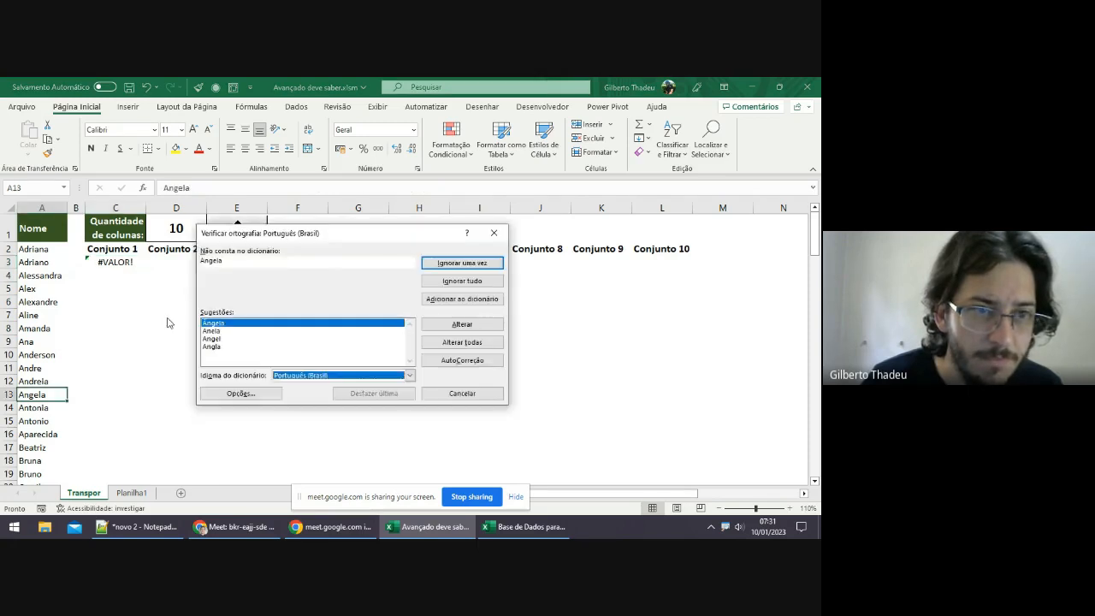
{"action": "left_click", "coordinate": [493, 233]}
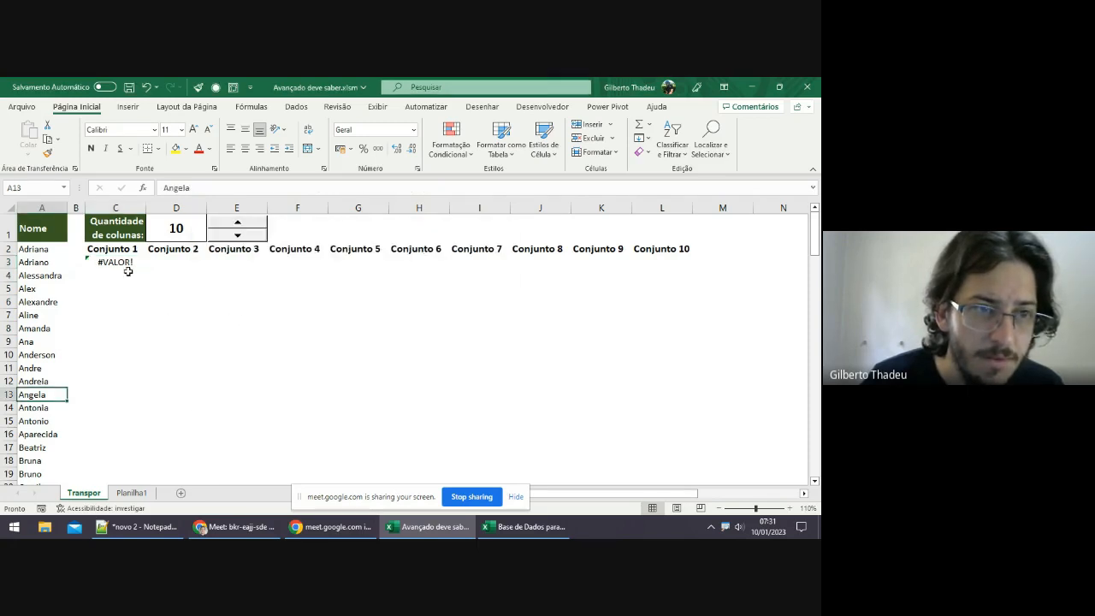
Show the calculation steps for the error in C3 and examine the evaluated formula from the name list to its last argument.
{"action": "left_click", "coordinate": [115, 262]}
{"action": "right_click", "coordinate": [115, 262]}
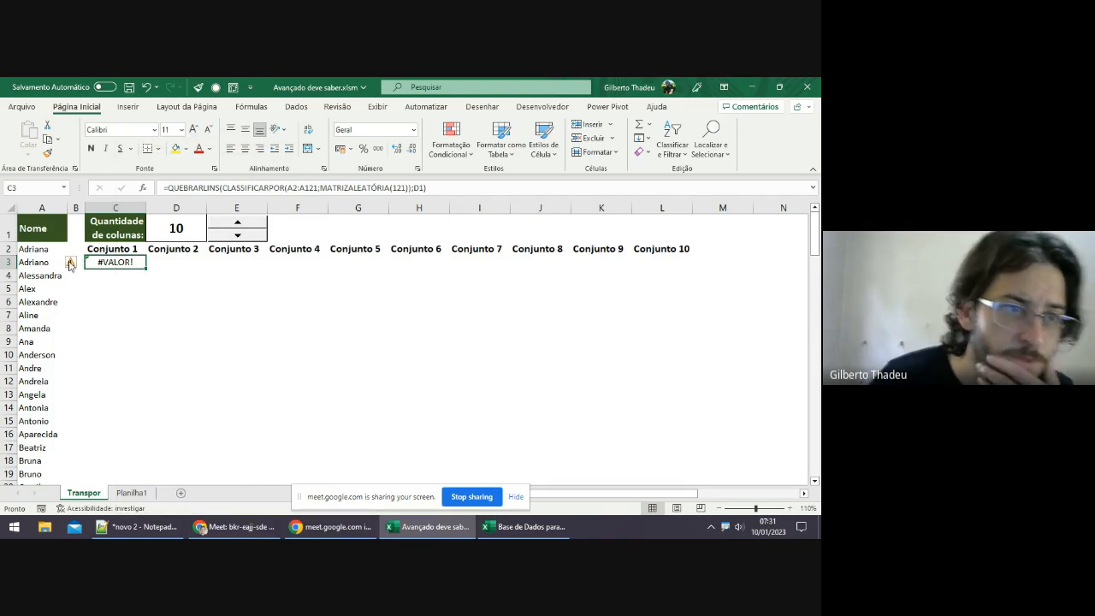
{"action": "left_click", "coordinate": [70, 264]}
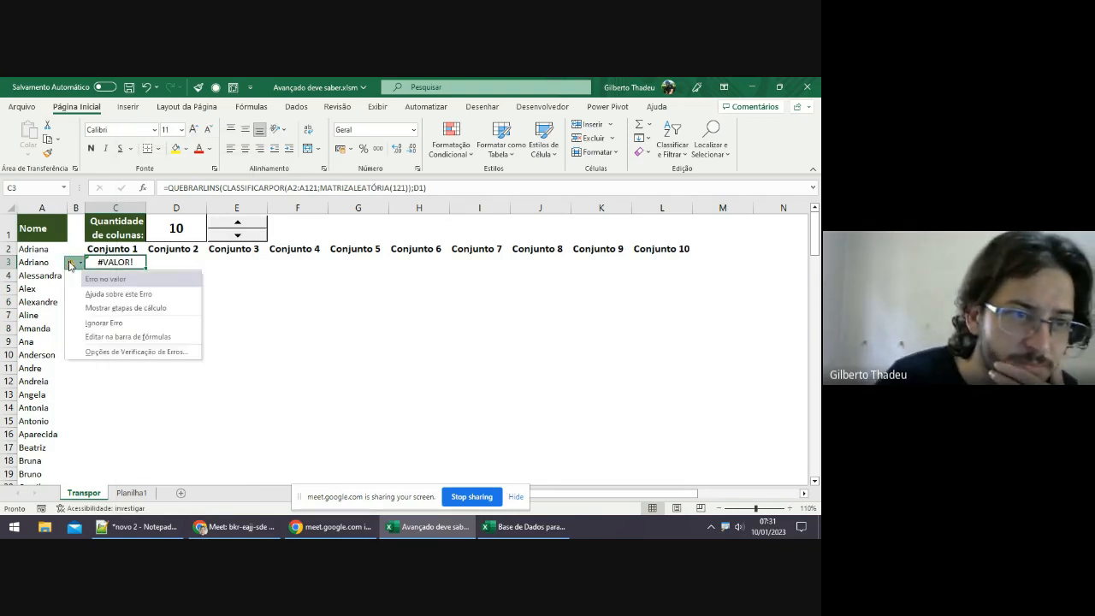
{"action": "left_click", "coordinate": [145, 316]}
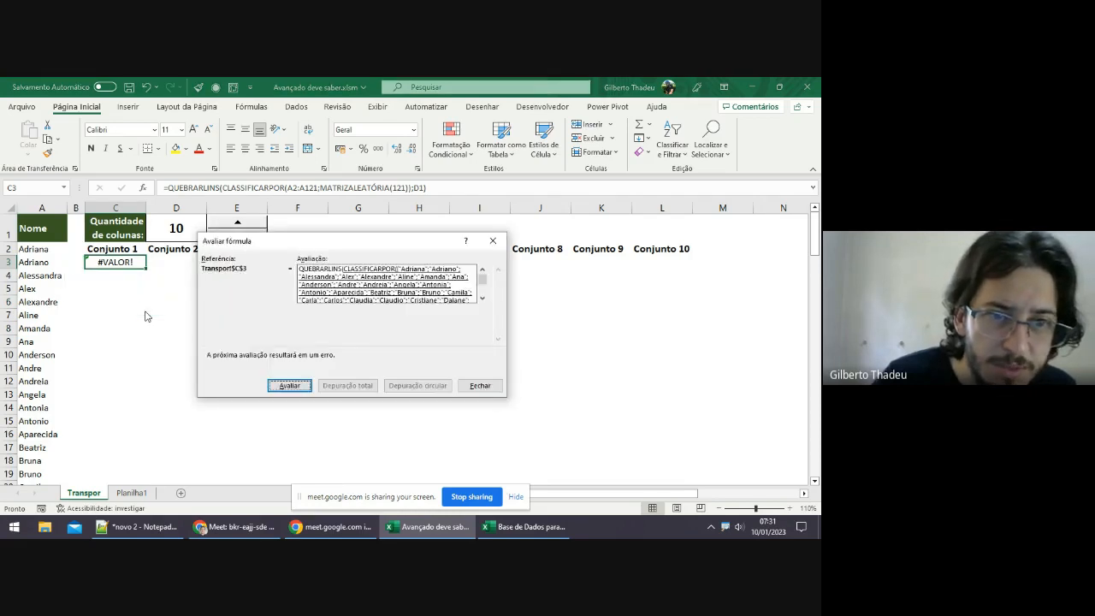
{"action": "left_click", "coordinate": [481, 299]}
{"action": "left_click", "coordinate": [481, 299]}
{"action": "left_click", "coordinate": [482, 299]}
{"action": "left_click", "coordinate": [481, 299]}
{"action": "left_click", "coordinate": [481, 299]}
{"action": "left_click", "coordinate": [481, 298]}
{"action": "left_click", "coordinate": [482, 299]}
{"action": "left_click", "coordinate": [482, 299]}
{"action": "left_click", "coordinate": [481, 299]}
{"action": "left_click", "coordinate": [482, 298]}
{"action": "left_click", "coordinate": [482, 299]}
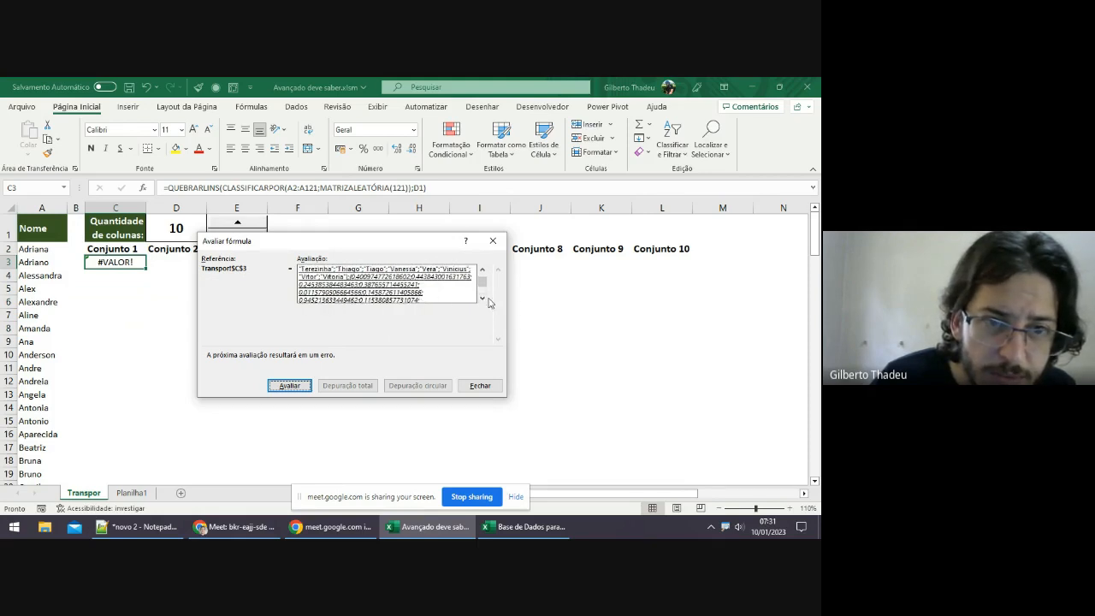
{"action": "left_click_drag", "start_coordinate": [482, 299], "coordinate": [482, 302]}
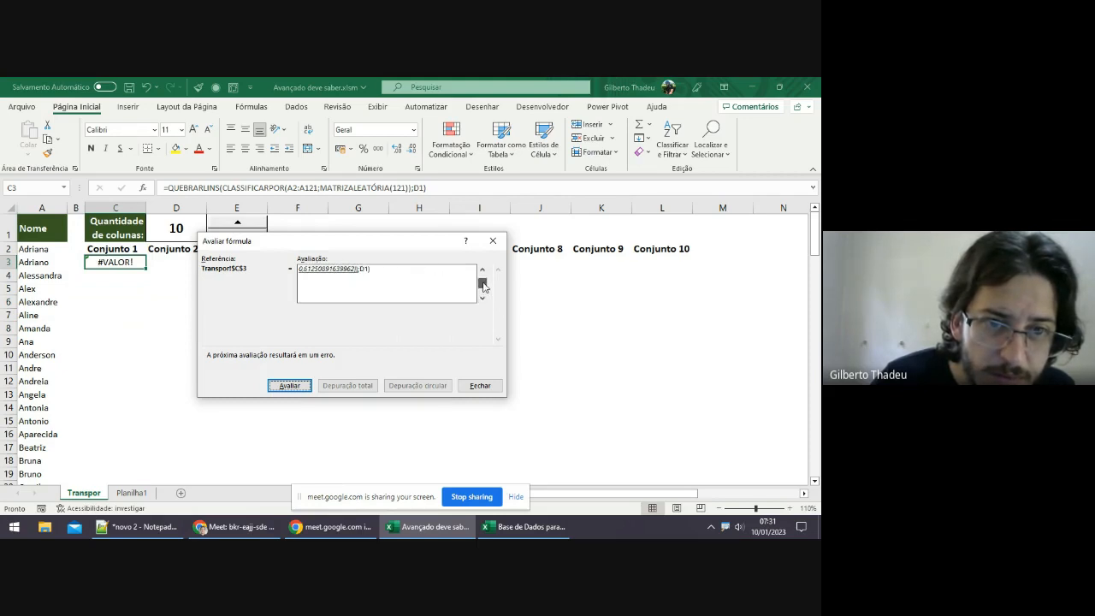
{"action": "left_click_drag", "start_coordinate": [485, 283], "coordinate": [486, 302]}
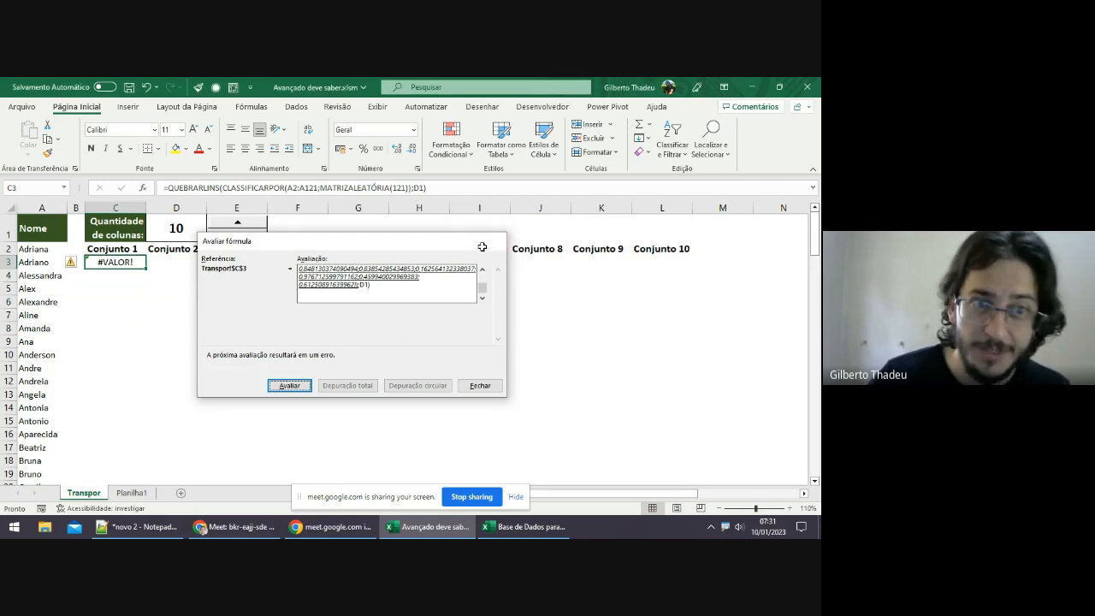
{"action": "left_click", "coordinate": [494, 243]}
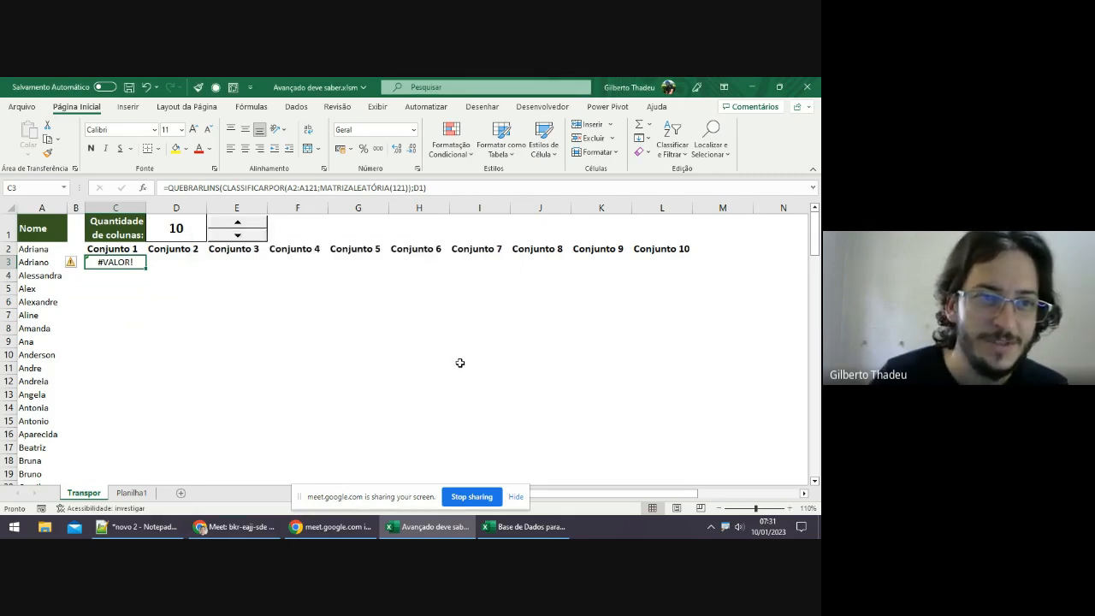
{"action": "left_click", "coordinate": [52, 316]}
{"action": "left_click", "coordinate": [166, 312]}
{"action": "left_click", "coordinate": [126, 265]}
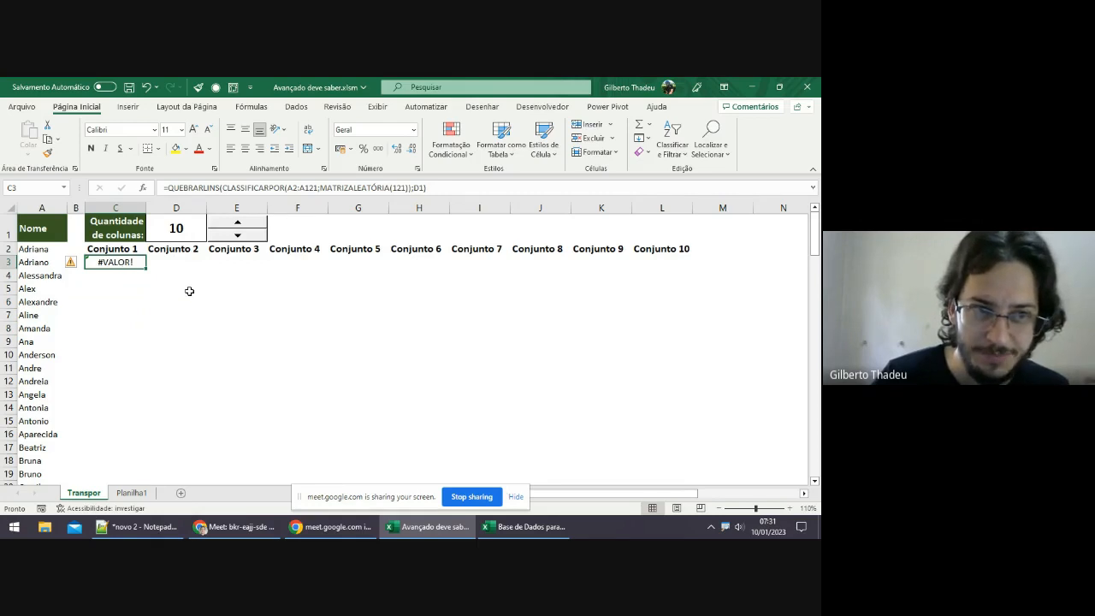
{"action": "left_click", "coordinate": [124, 305]}
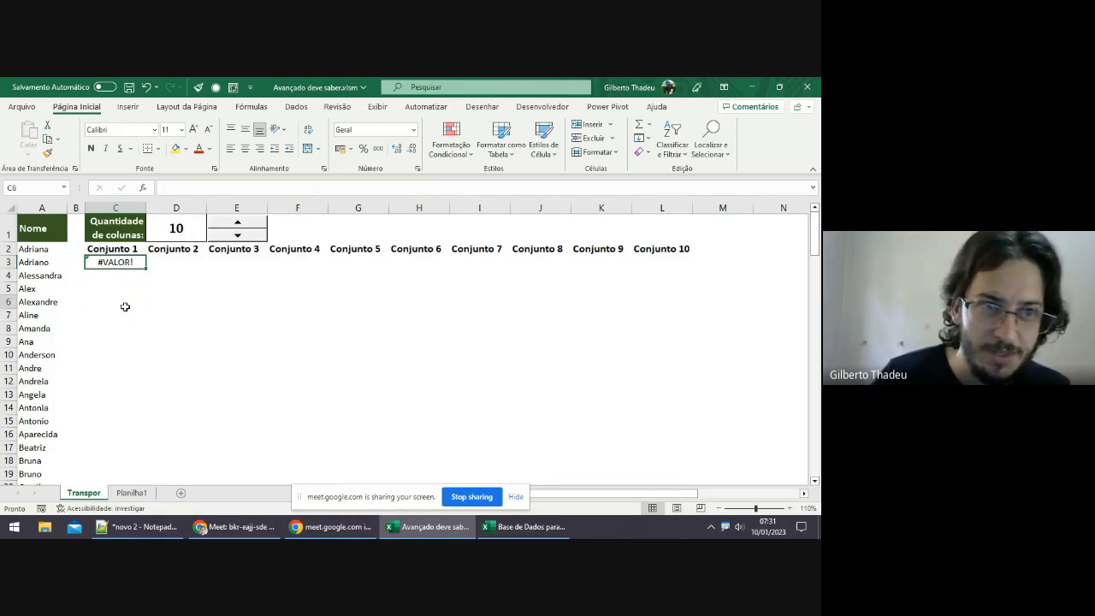
{"action": "left_click", "coordinate": [122, 262]}
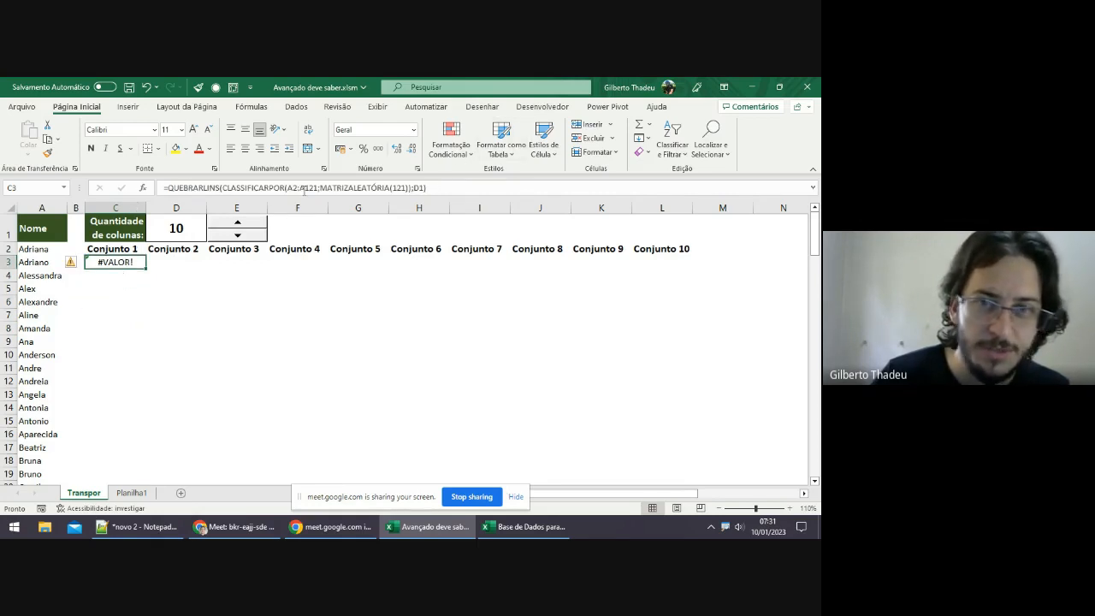
Close the workbook Avançado deve saber.xlsm without saving the changes.
{"action": "left_click", "coordinate": [808, 89]}
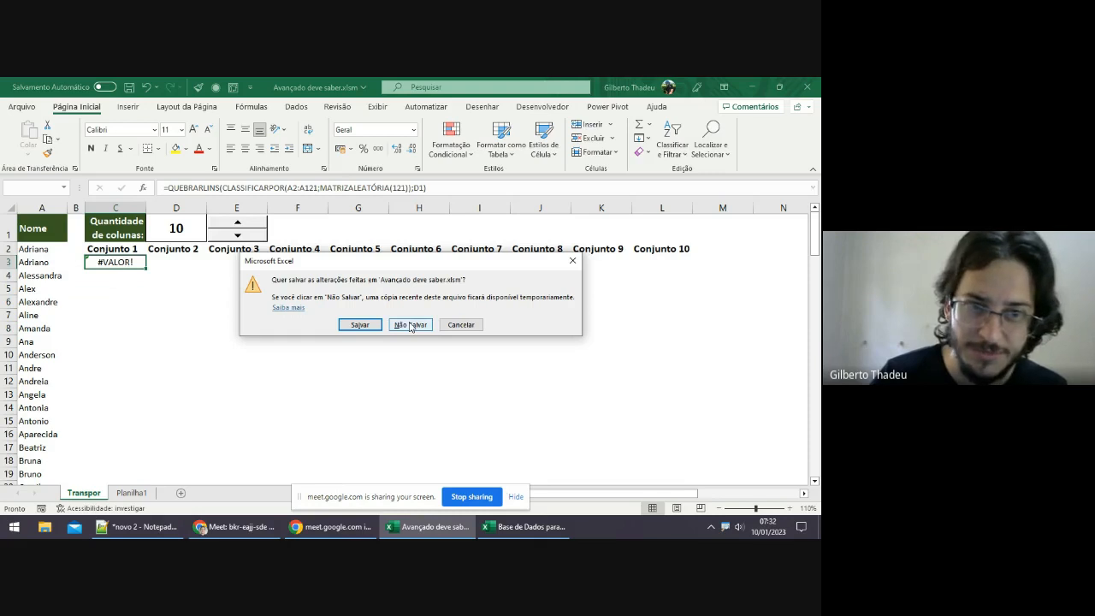
{"action": "left_click", "coordinate": [411, 326]}
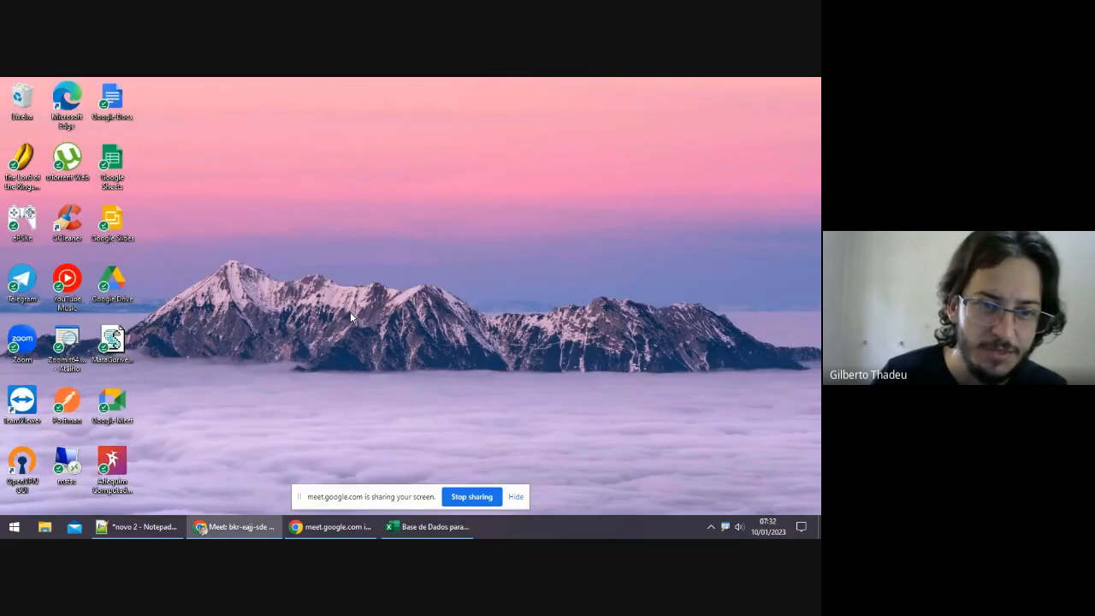
Hide the screen-sharing notice and try to bring up the Base de Dados workbook window in Excel.
{"action": "left_click", "coordinate": [419, 524]}
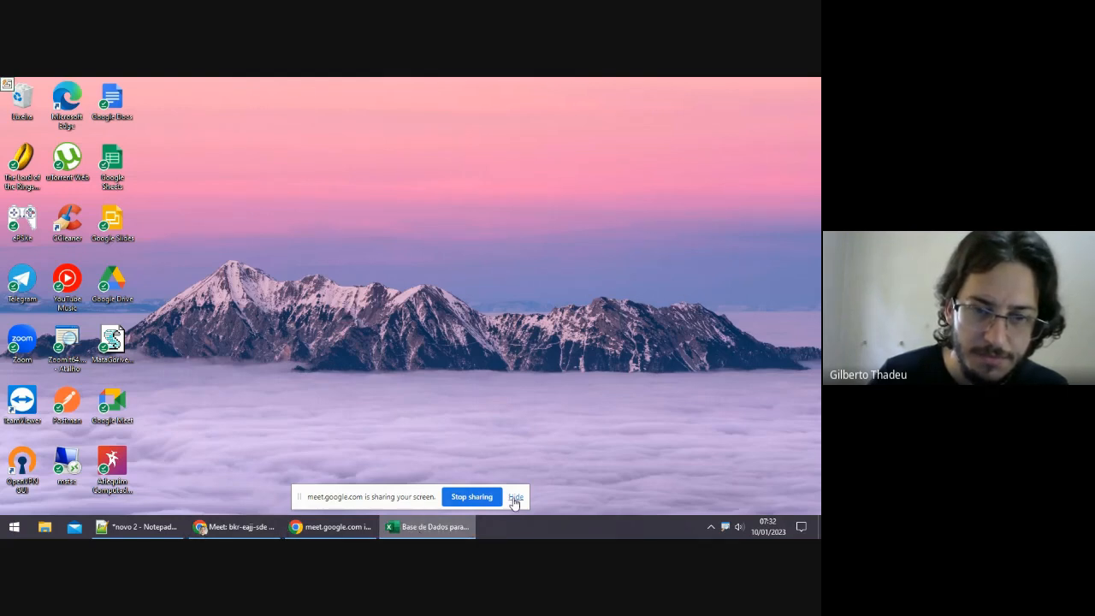
{"action": "left_click", "coordinate": [516, 496]}
{"action": "left_click", "coordinate": [436, 528]}
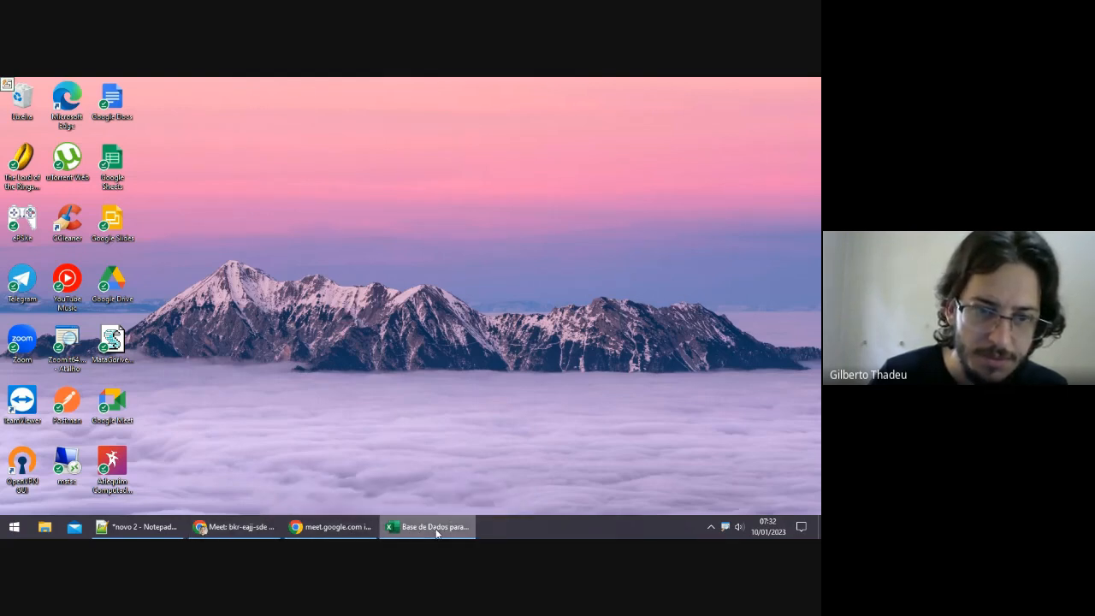
{"action": "left_click", "coordinate": [435, 528]}
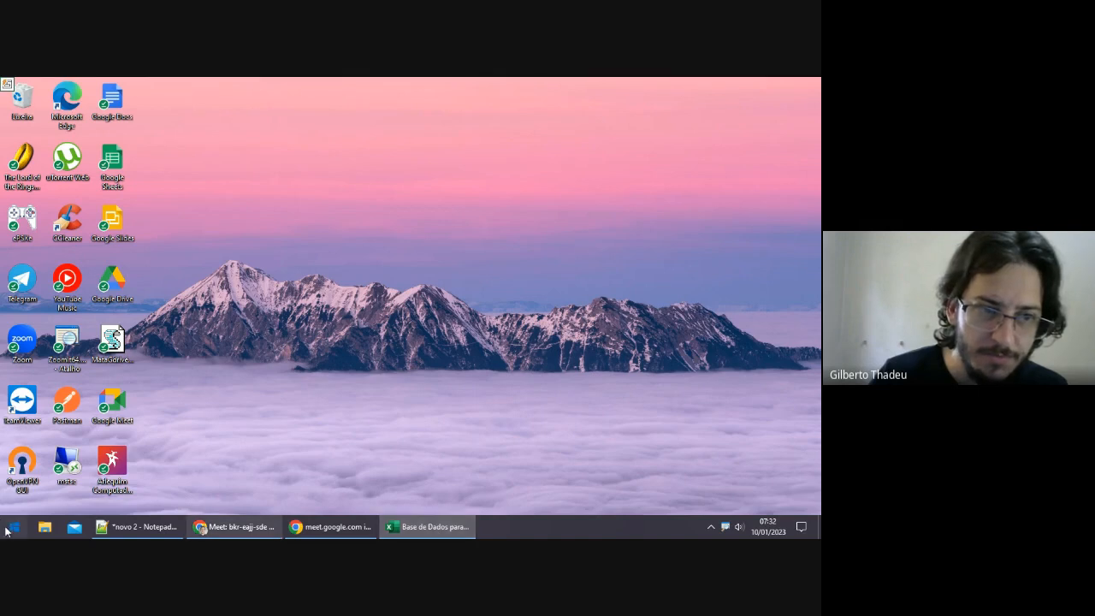
{"action": "left_click", "coordinate": [10, 531]}
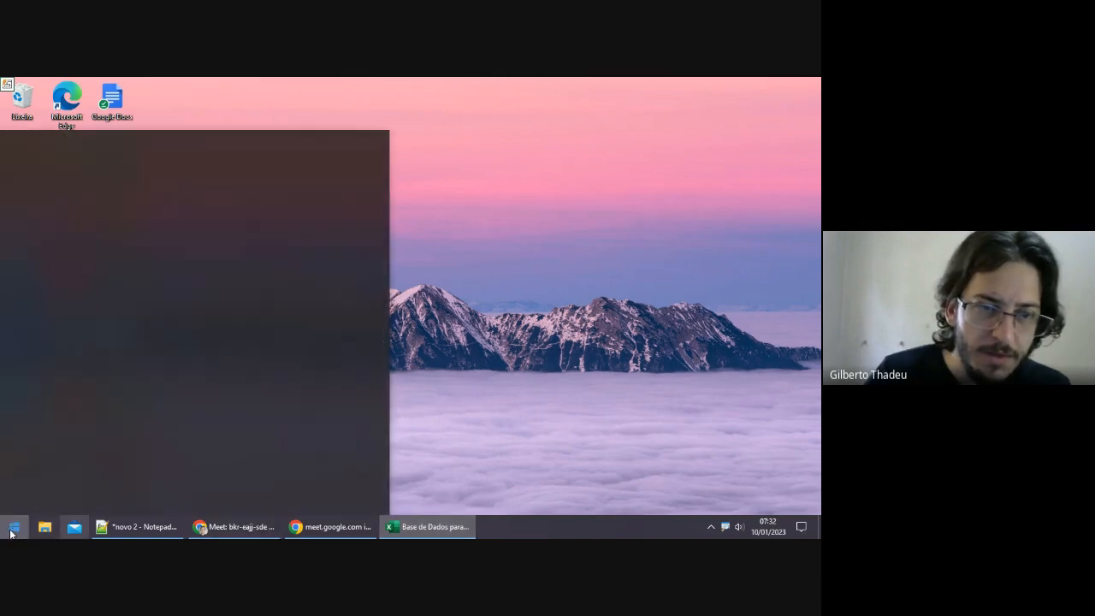
{"action": "right_click", "coordinate": [225, 462]}
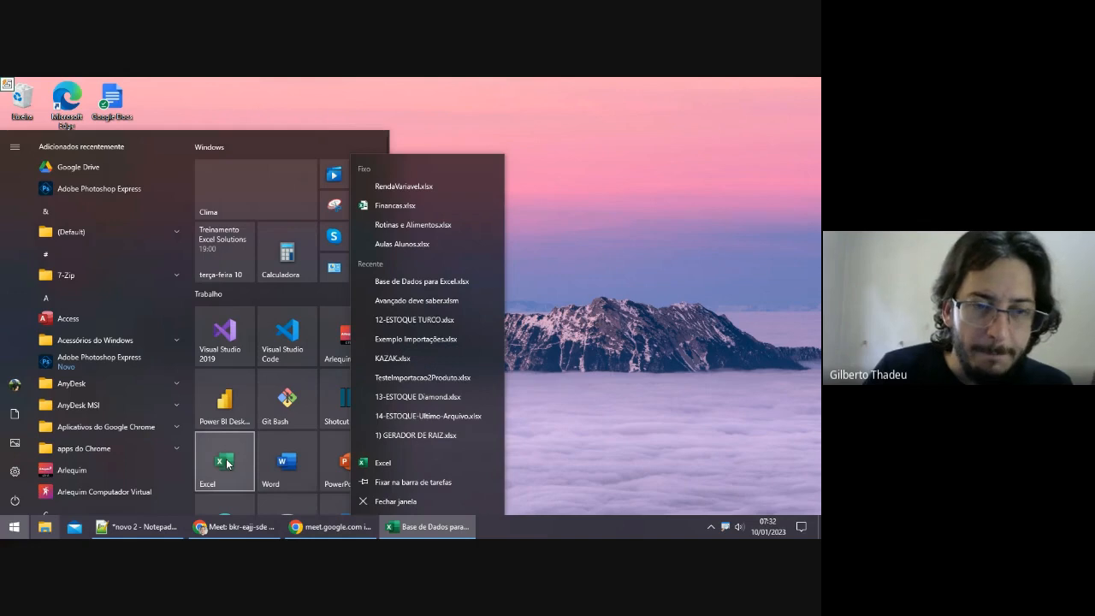
{"action": "left_click", "coordinate": [227, 464]}
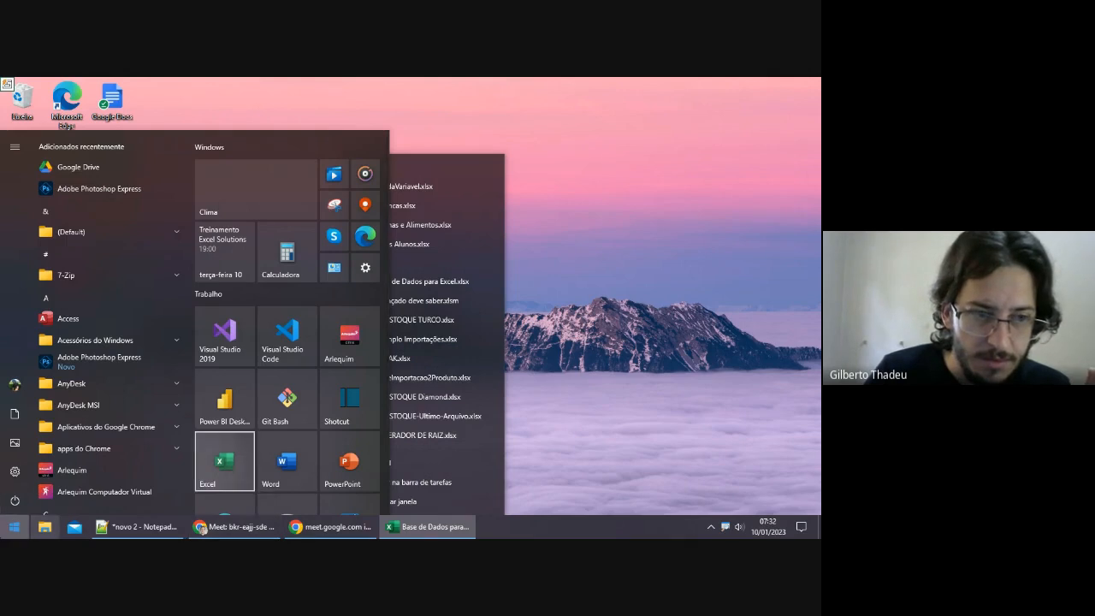
{"action": "left_click", "coordinate": [13, 526]}
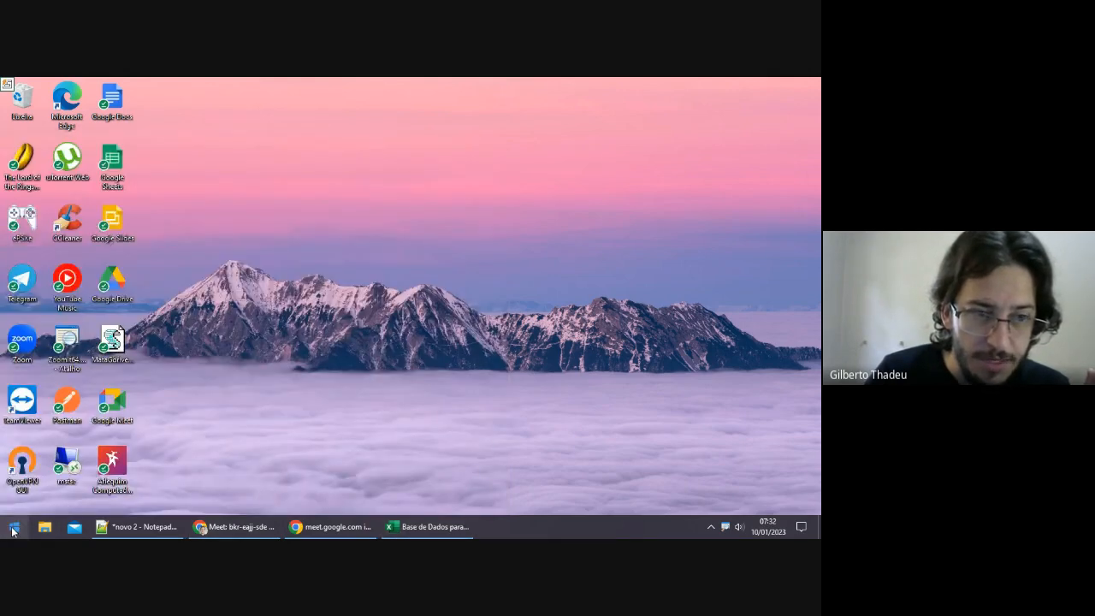
Reopen the workbook Avançado deve saber.xlsm from Excel's recent files.
{"action": "left_click", "coordinate": [16, 533]}
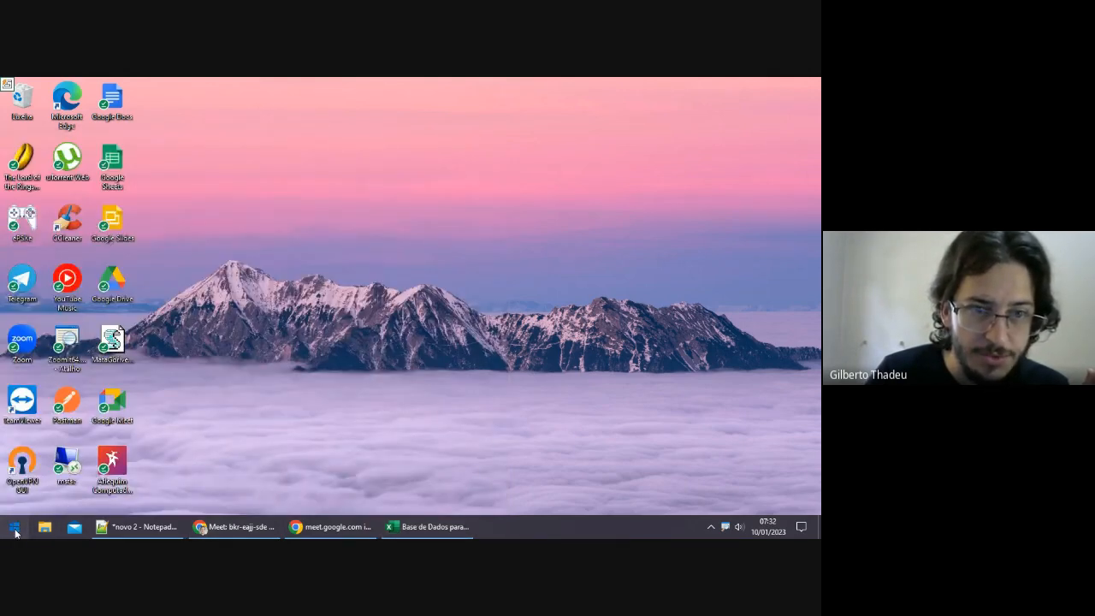
{"action": "right_click", "coordinate": [214, 473]}
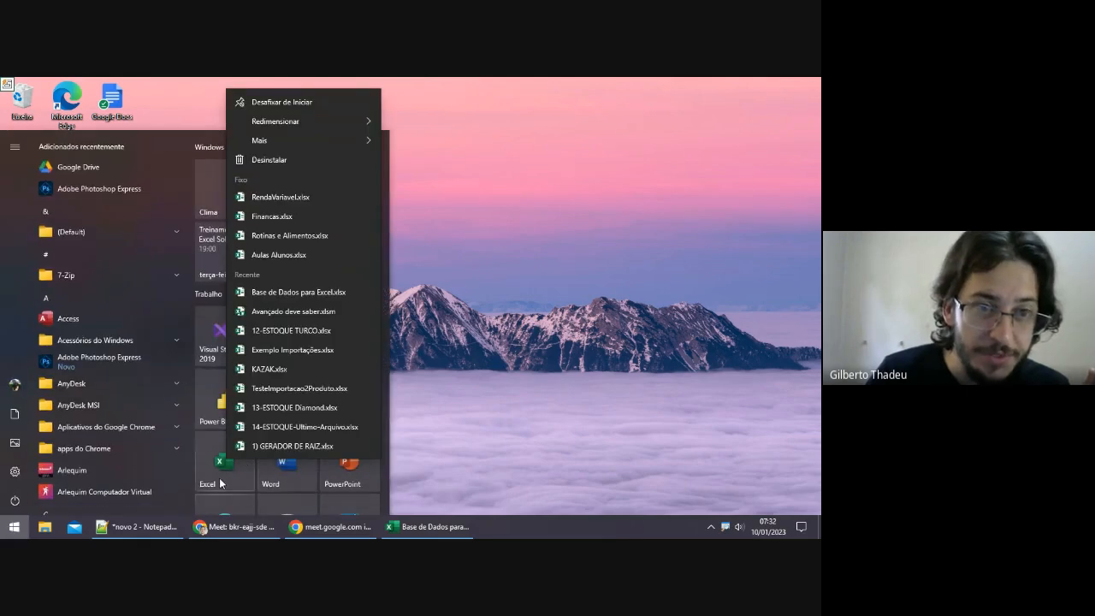
{"action": "left_click", "coordinate": [226, 476]}
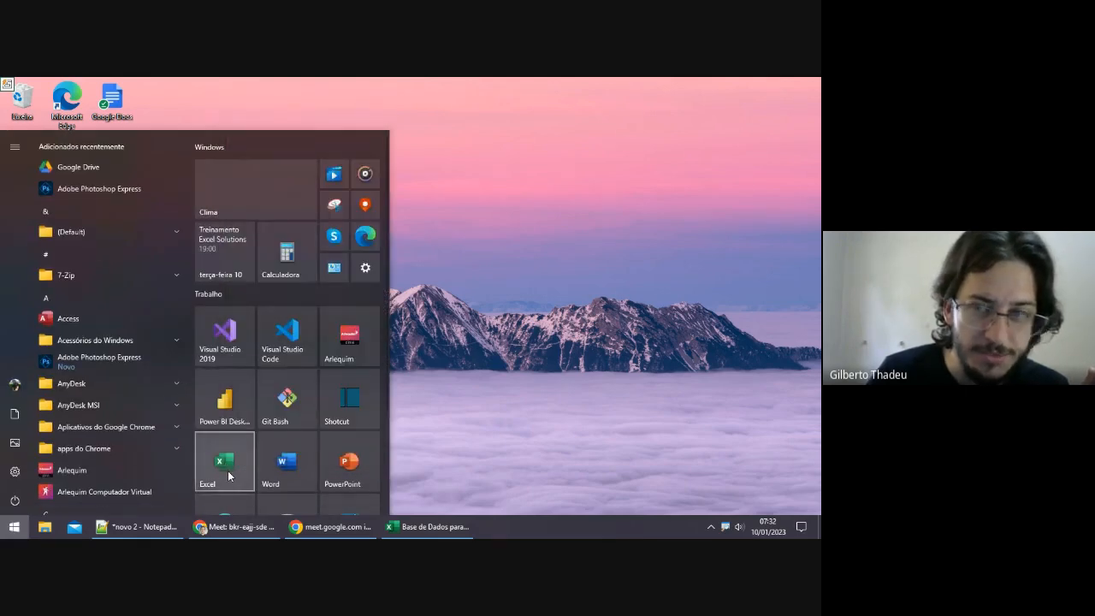
{"action": "left_click", "coordinate": [229, 476]}
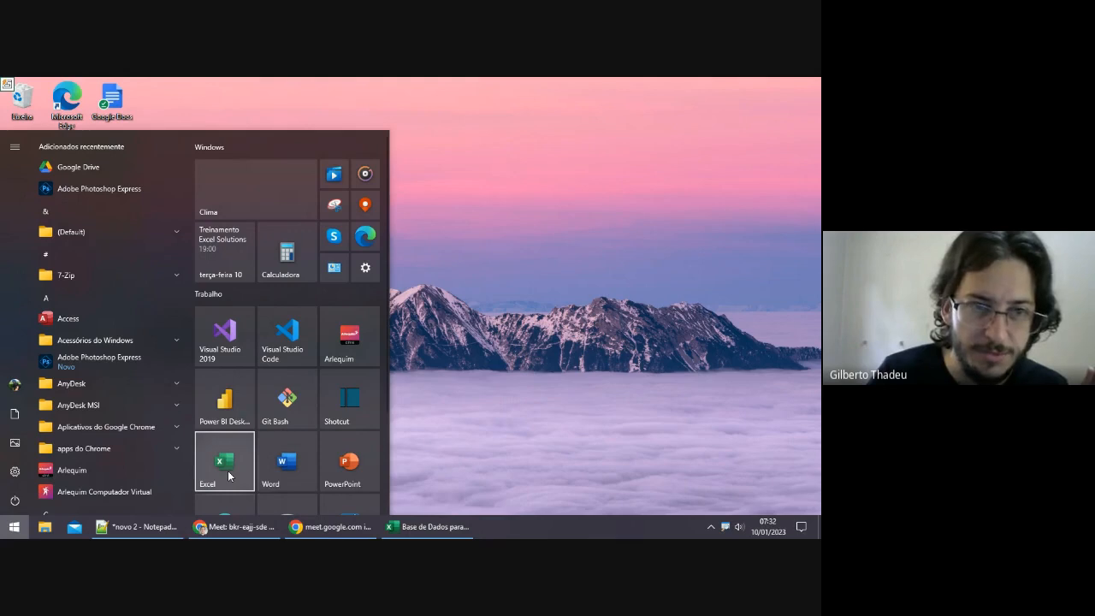
{"action": "right_click", "coordinate": [228, 476]}
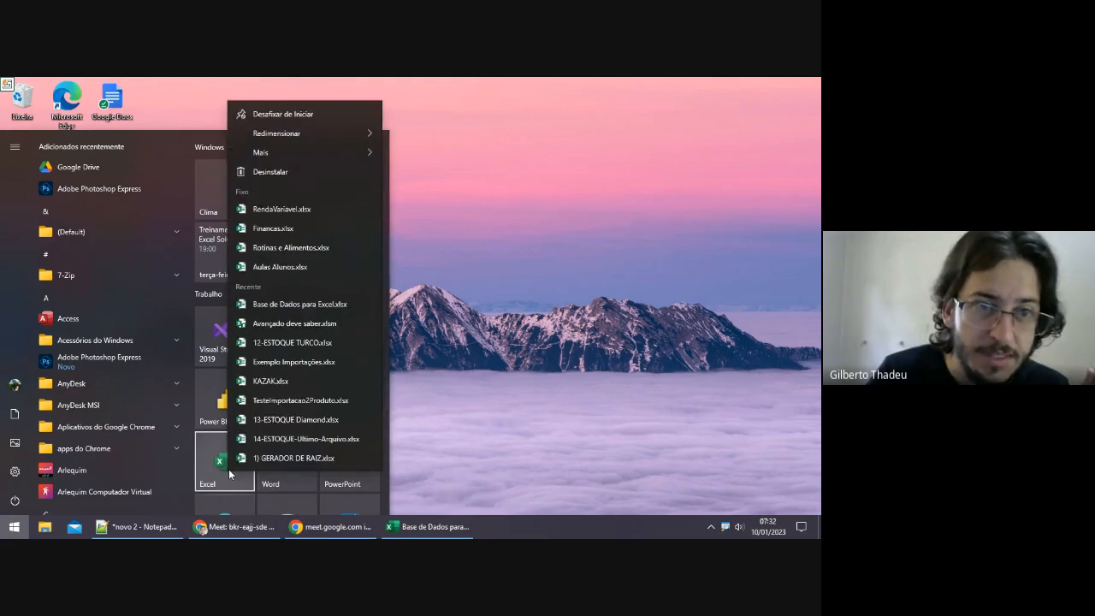
{"action": "left_click", "coordinate": [297, 325]}
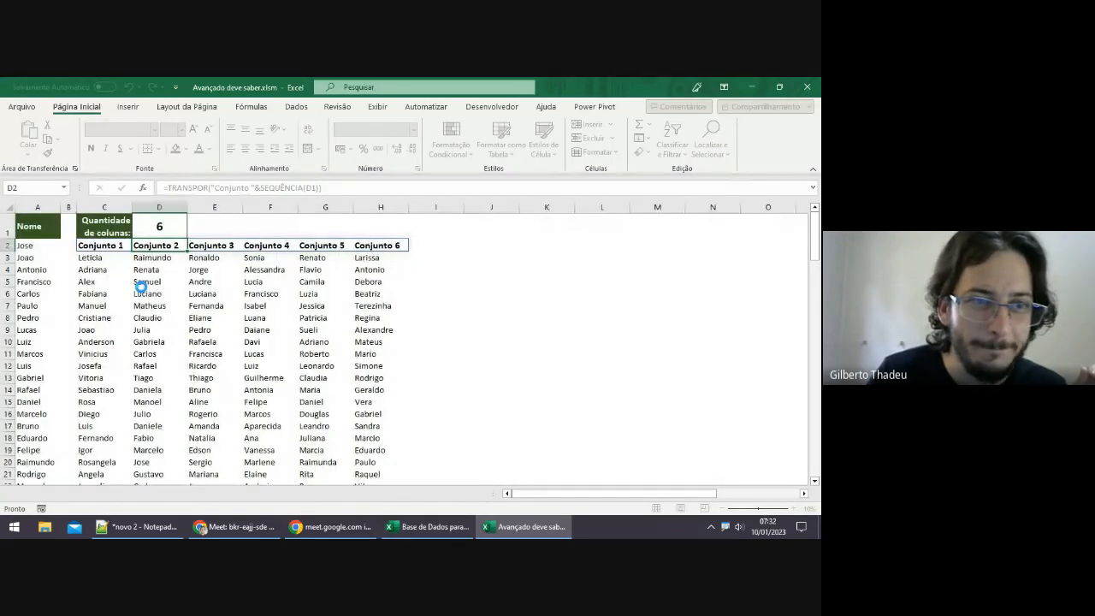
Examine the group formula in C3, the source names from A2 downward, and the heading formula in C2.
{"action": "left_click", "coordinate": [95, 261]}
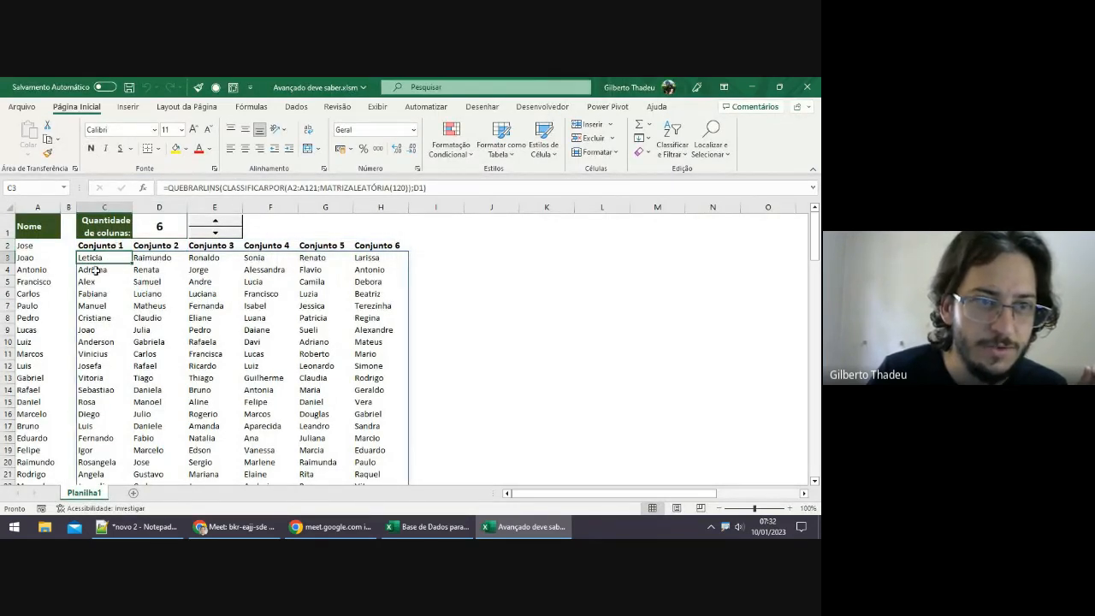
{"action": "left_click", "coordinate": [37, 257]}
{"action": "key", "text": "Down"}
{"action": "key", "text": "Down"}
{"action": "key", "text": "Down"}
{"action": "key", "text": "Down"}
{"action": "key", "text": "Down"}
{"action": "key", "text": "Down"}
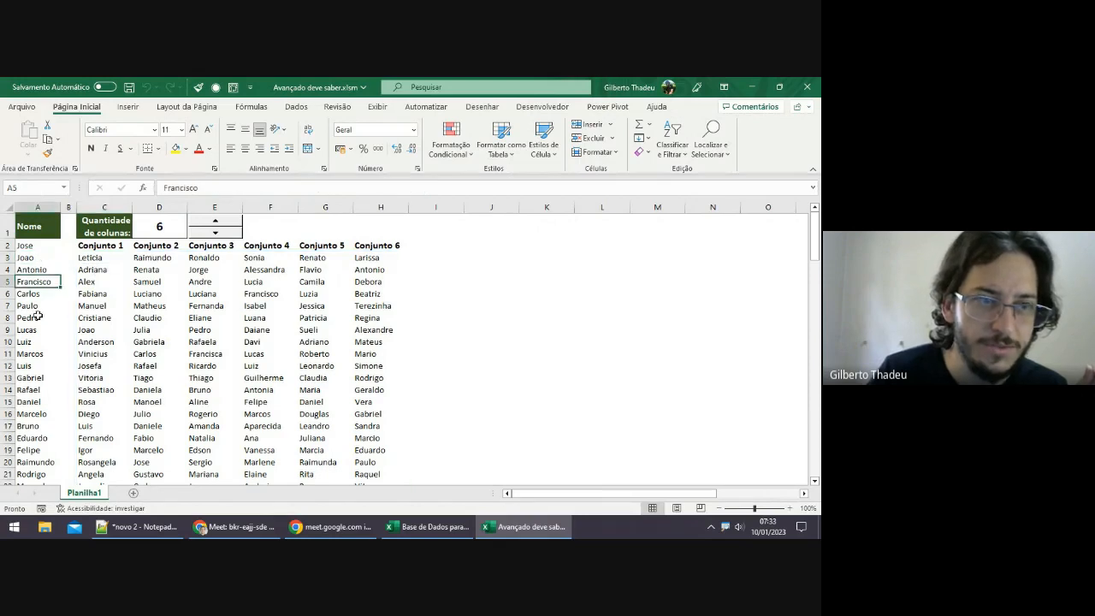
{"action": "left_click", "coordinate": [41, 246]}
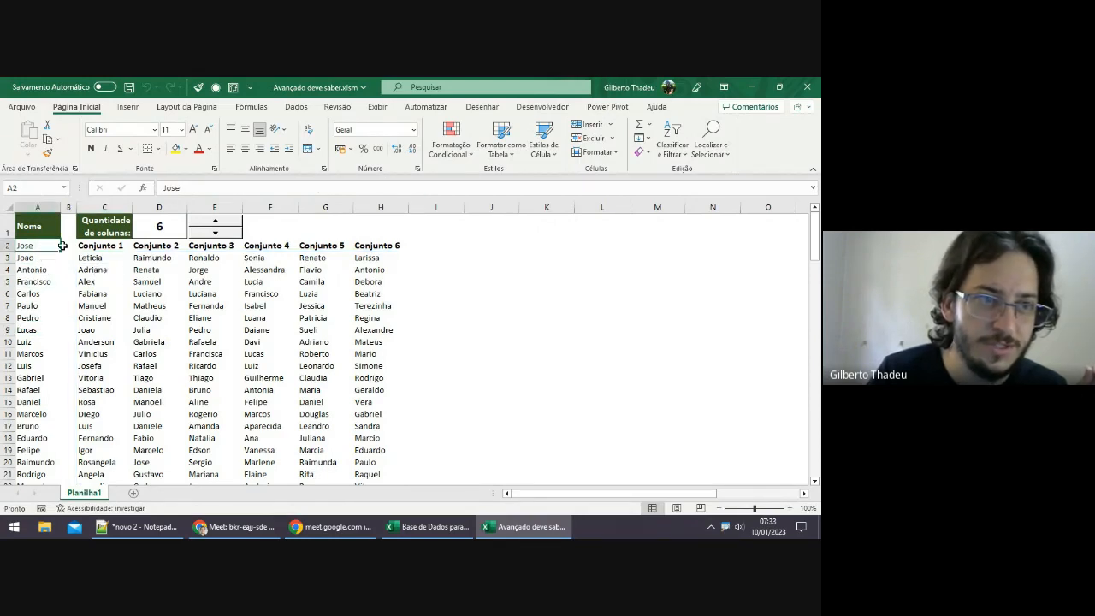
{"action": "left_click_drag", "start_coordinate": [40, 250], "coordinate": [27, 378]}
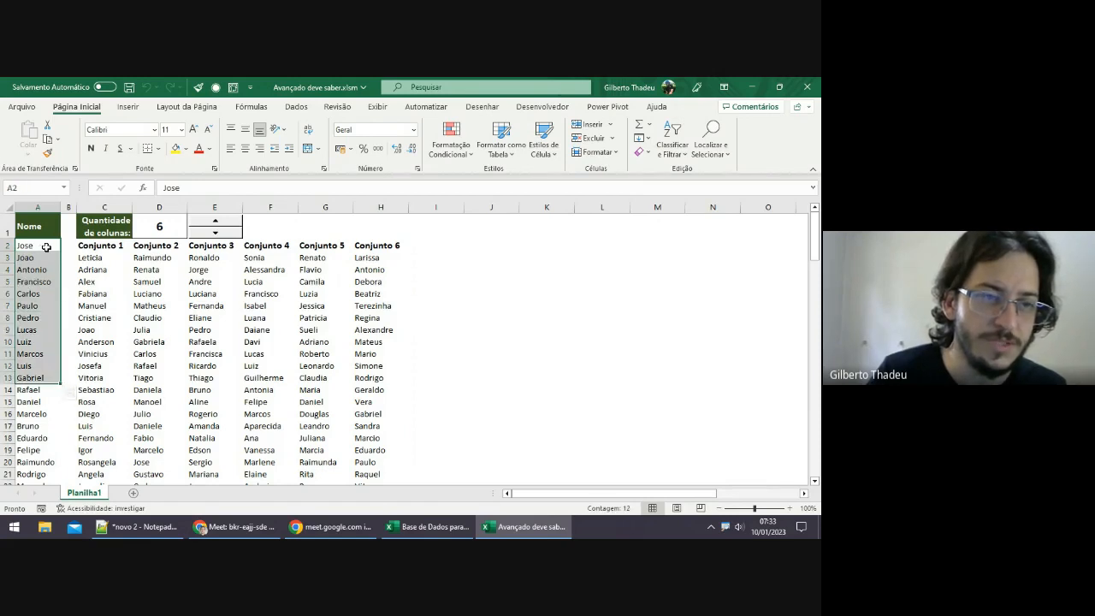
{"action": "left_click", "coordinate": [42, 258]}
{"action": "left_click", "coordinate": [34, 316]}
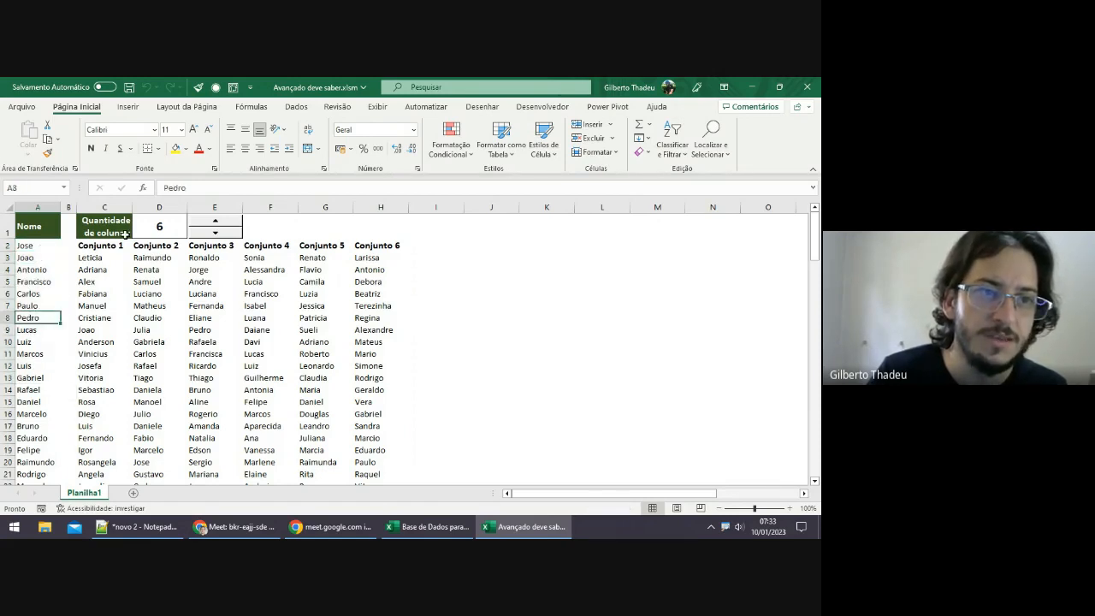
{"action": "left_click", "coordinate": [128, 245]}
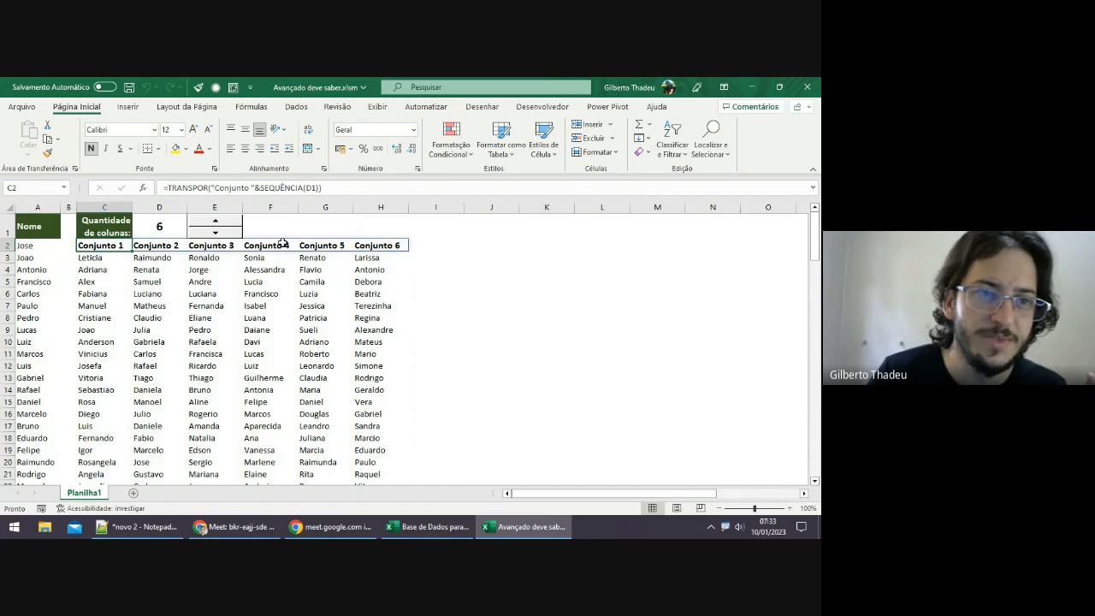
Lower the column quantity in D1 to 4 and enlarge the sheet view to 110%, keeping column A in view.
{"action": "left_click", "coordinate": [231, 235]}
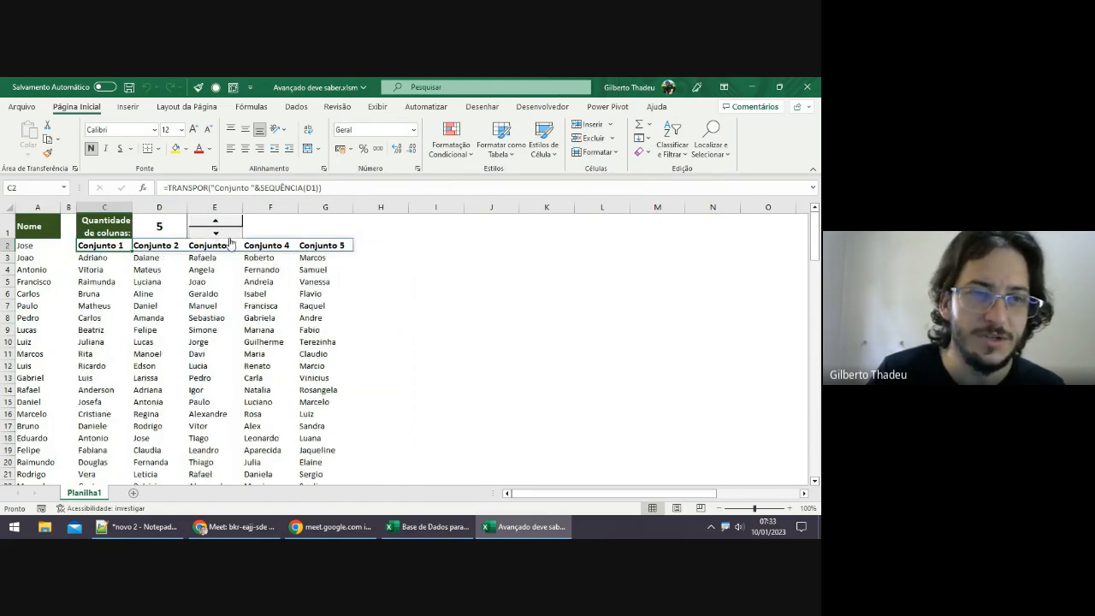
{"action": "left_click", "coordinate": [230, 236]}
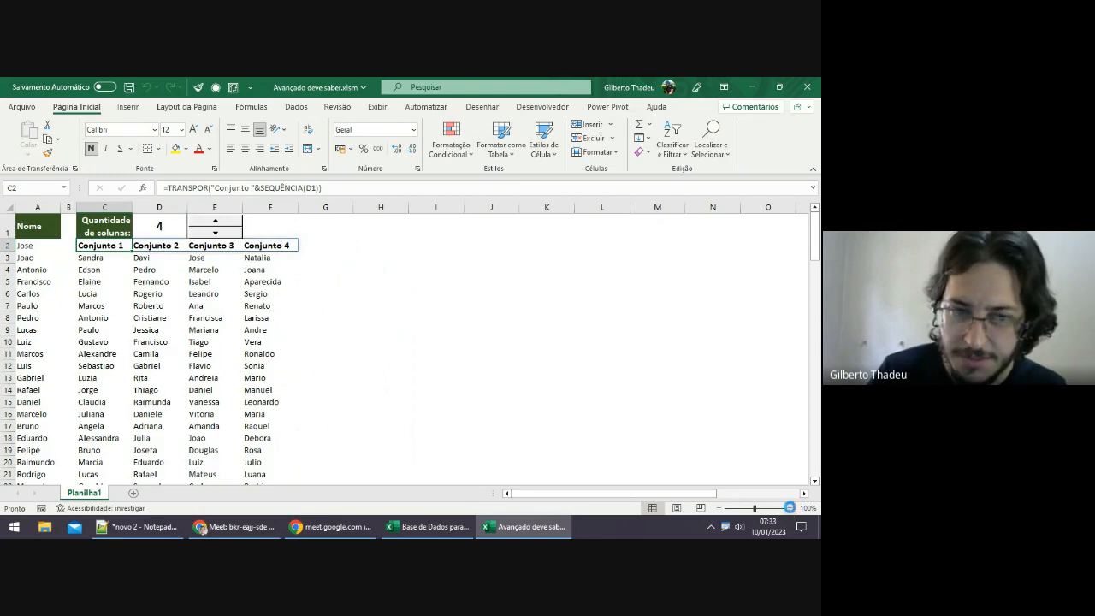
{"action": "left_click", "coordinate": [789, 508]}
{"action": "scroll", "coordinate": [734, 443], "scroll_direction": "up", "scroll_amount": 1}
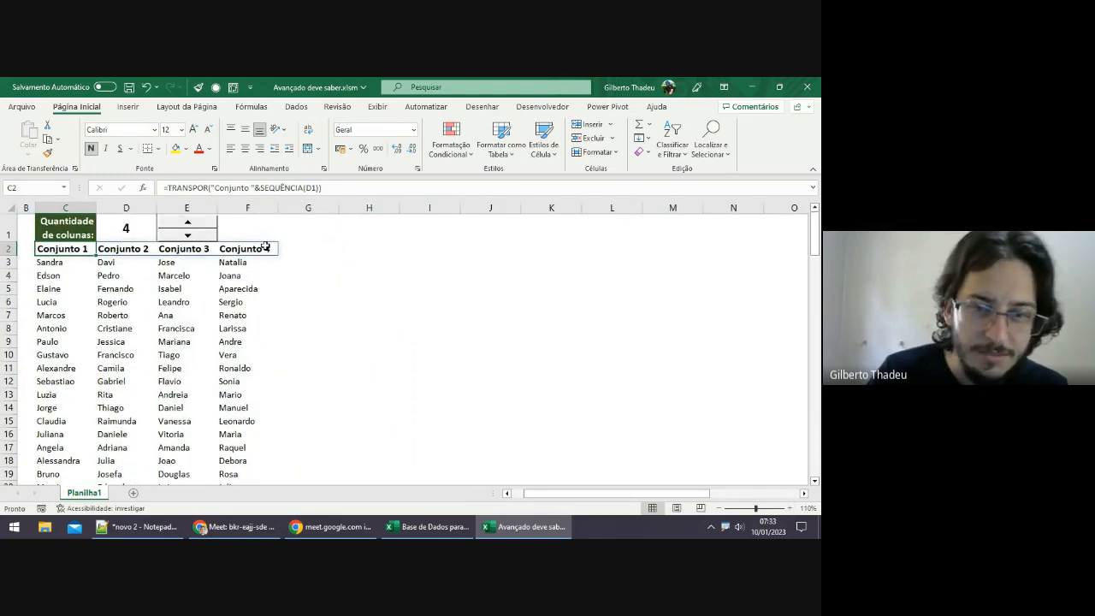
{"action": "left_click", "coordinate": [507, 494]}
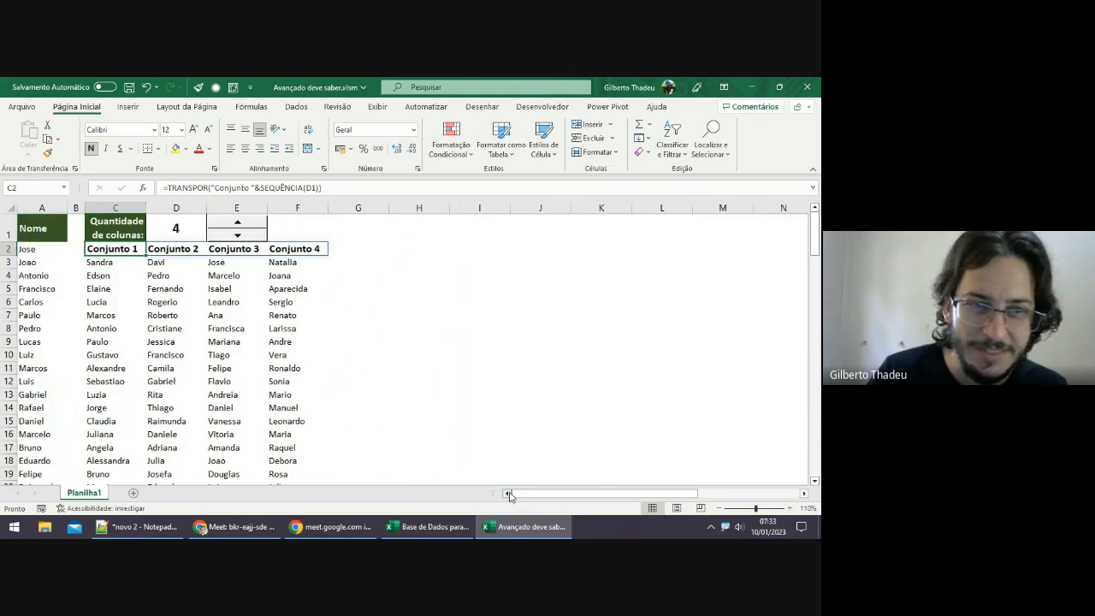
Raise the column quantity in D1 to 10 and select the source names in A2:A15.
{"action": "left_click", "coordinate": [249, 226]}
{"action": "left_click", "coordinate": [250, 226]}
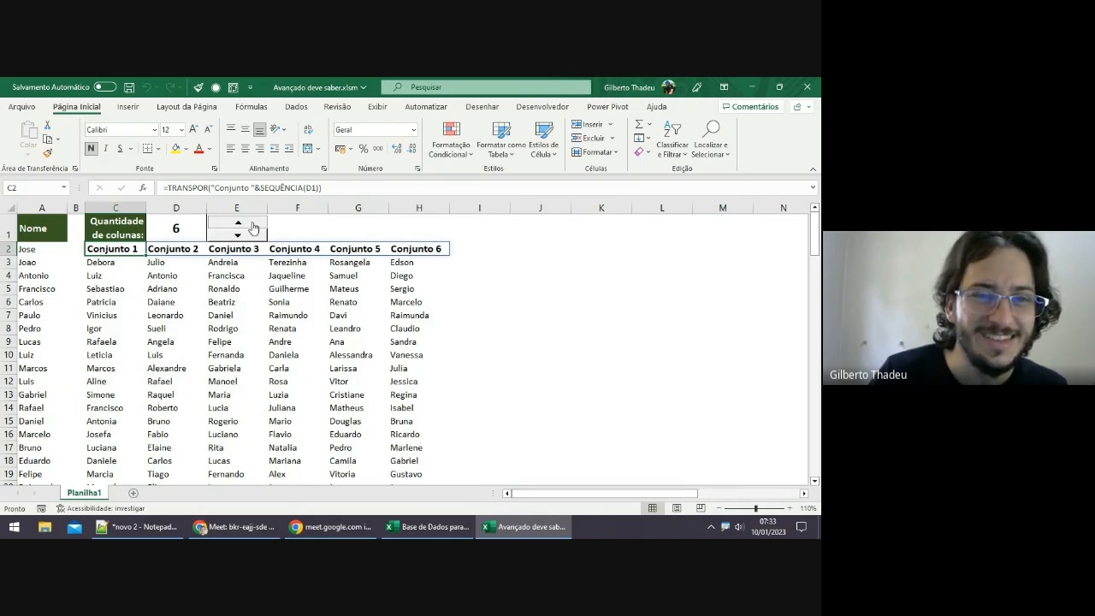
{"action": "left_click", "coordinate": [248, 225]}
{"action": "left_click", "coordinate": [248, 225]}
{"action": "left_click", "coordinate": [248, 225]}
{"action": "left_click", "coordinate": [248, 225]}
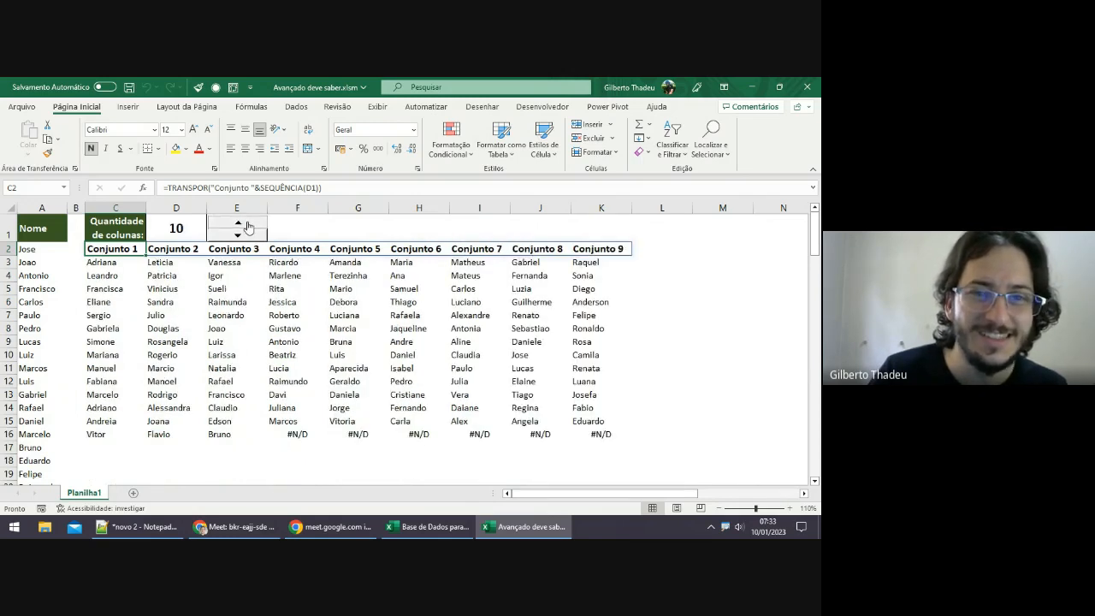
{"action": "left_click", "coordinate": [50, 251]}
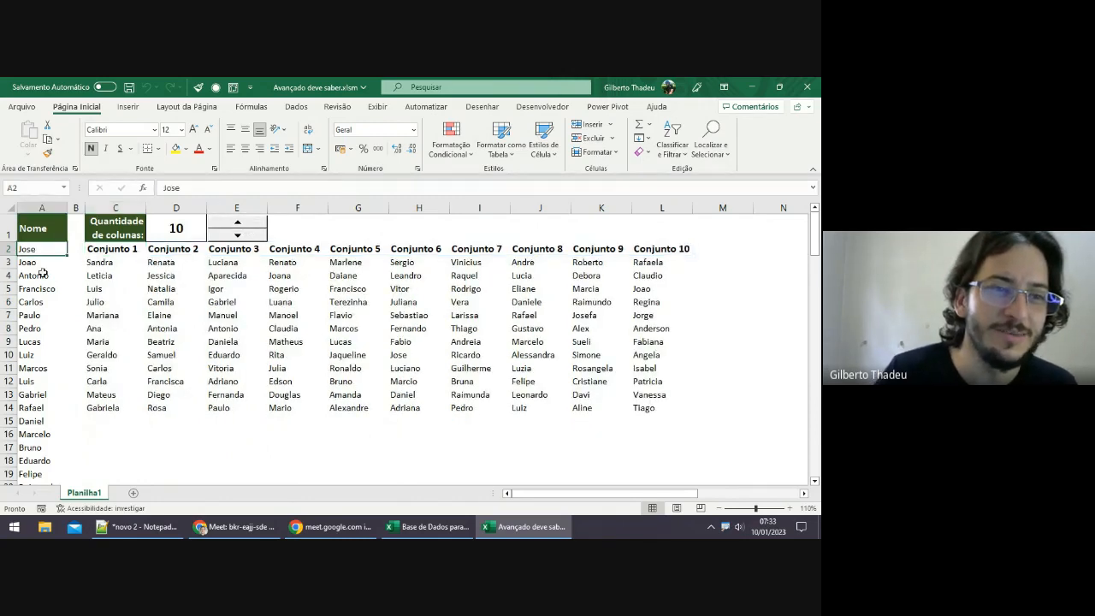
{"action": "left_click_drag", "start_coordinate": [44, 251], "coordinate": [46, 421]}
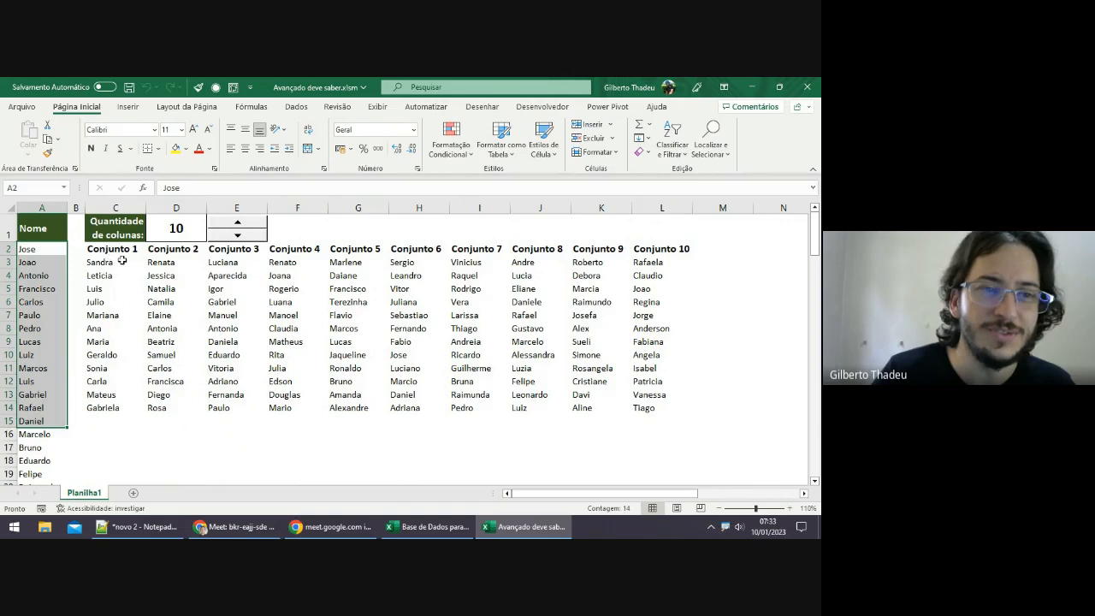
Lower the column quantity in D1 to 9 and select the Conjunto 1 names in C3:C14.
{"action": "left_click", "coordinate": [229, 240]}
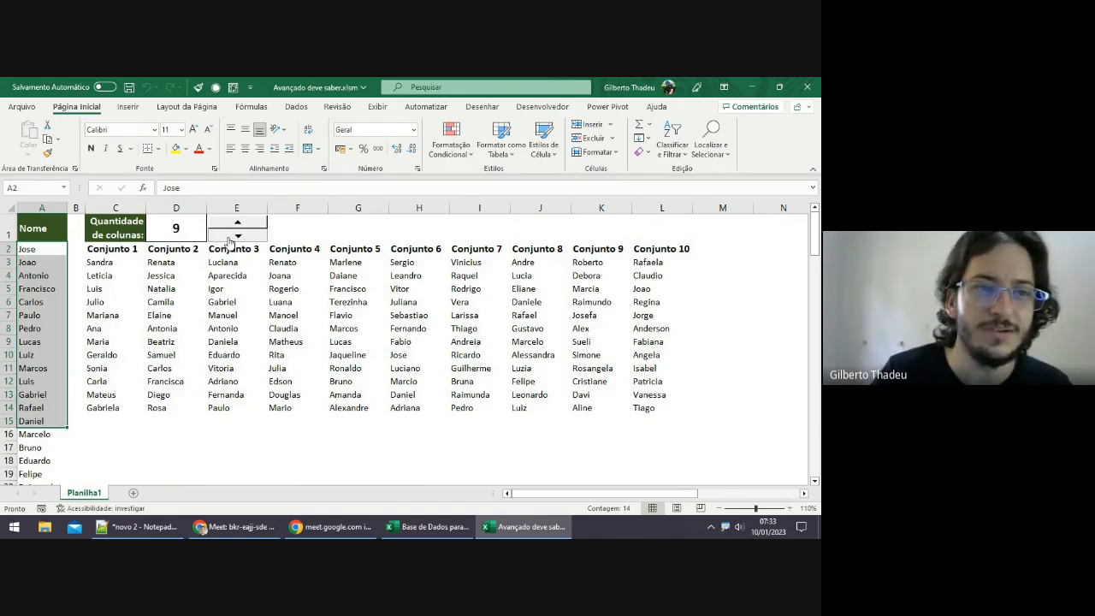
{"action": "left_click", "coordinate": [110, 261]}
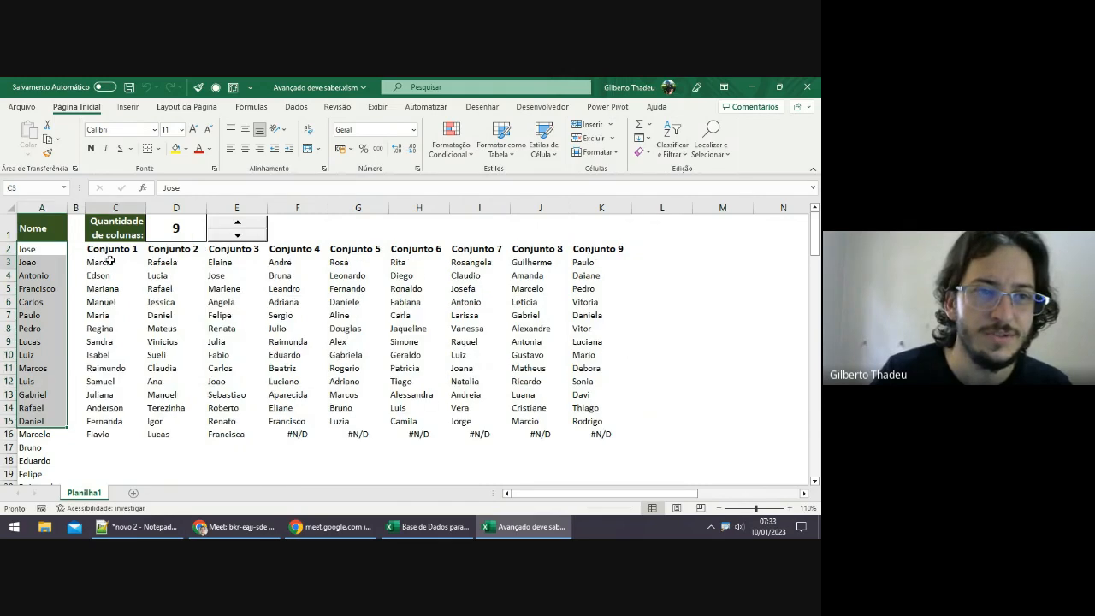
{"action": "left_click_drag", "start_coordinate": [111, 261], "coordinate": [107, 407]}
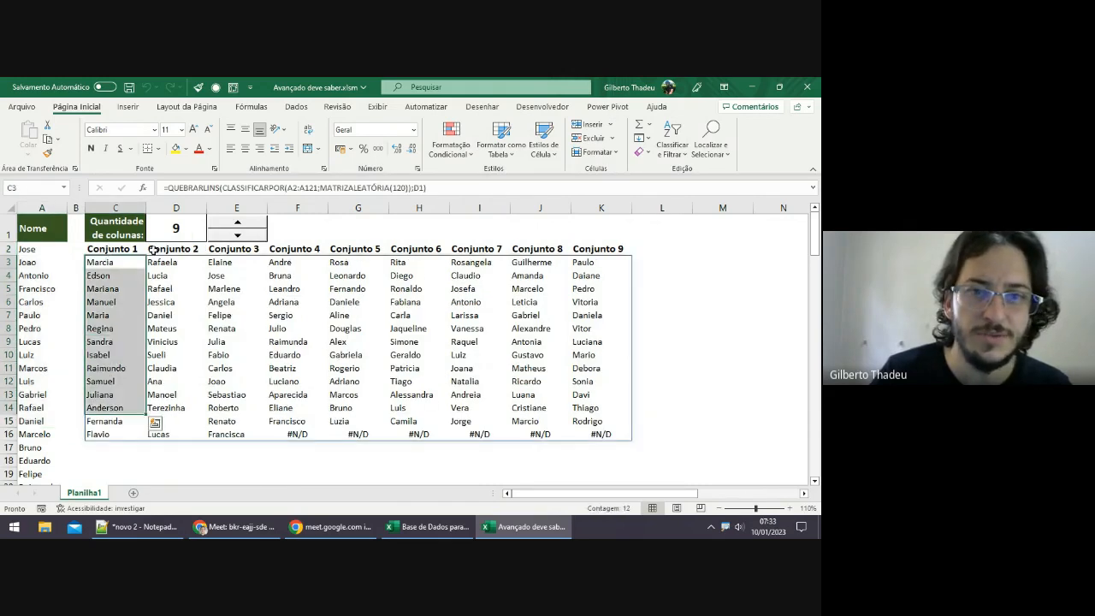
{"action": "left_click", "coordinate": [152, 249]}
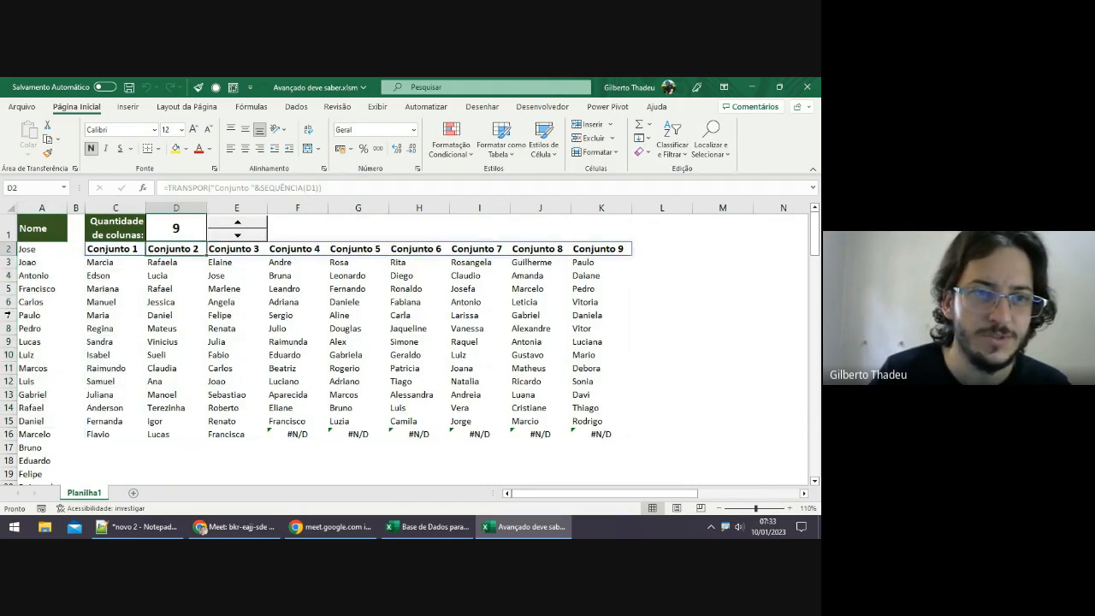
Reduce the column quantity in D1 one group at a time down to 5.
{"action": "left_click", "coordinate": [238, 237]}
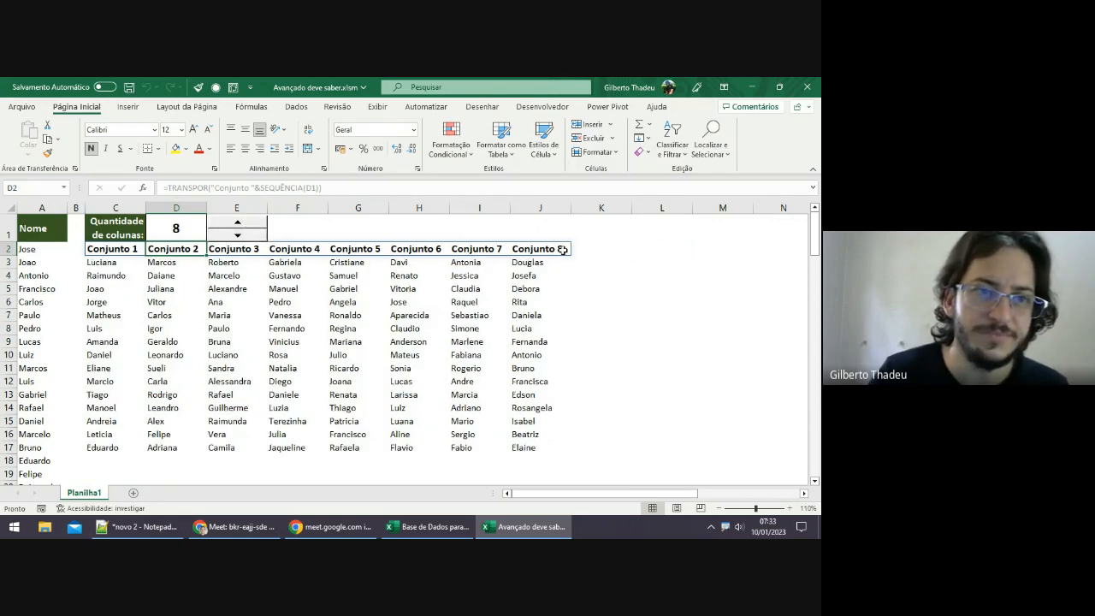
{"action": "left_click", "coordinate": [250, 239]}
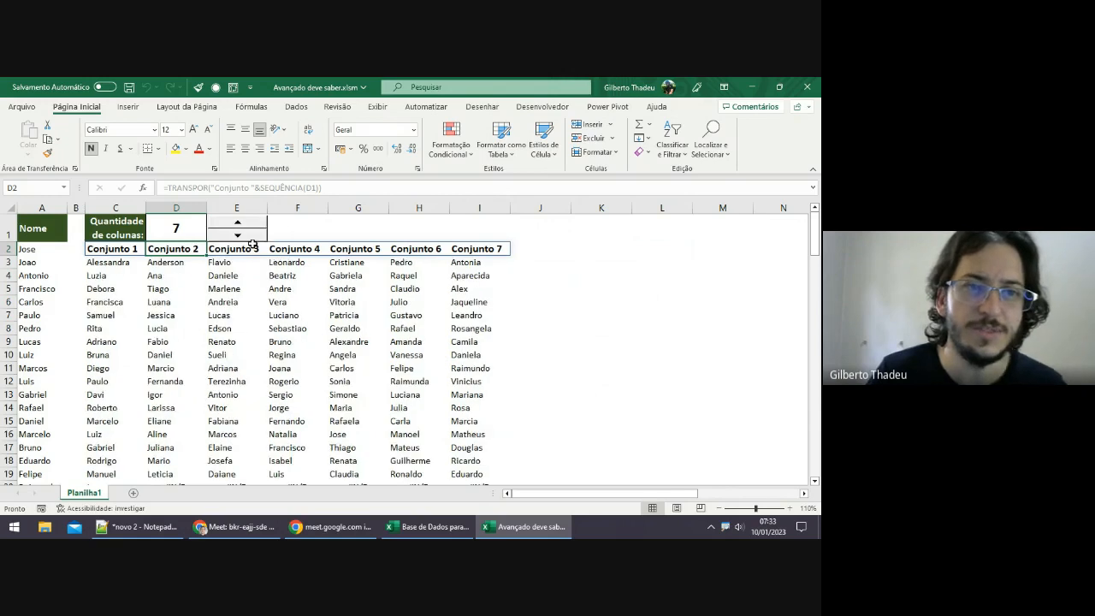
{"action": "left_click", "coordinate": [239, 238]}
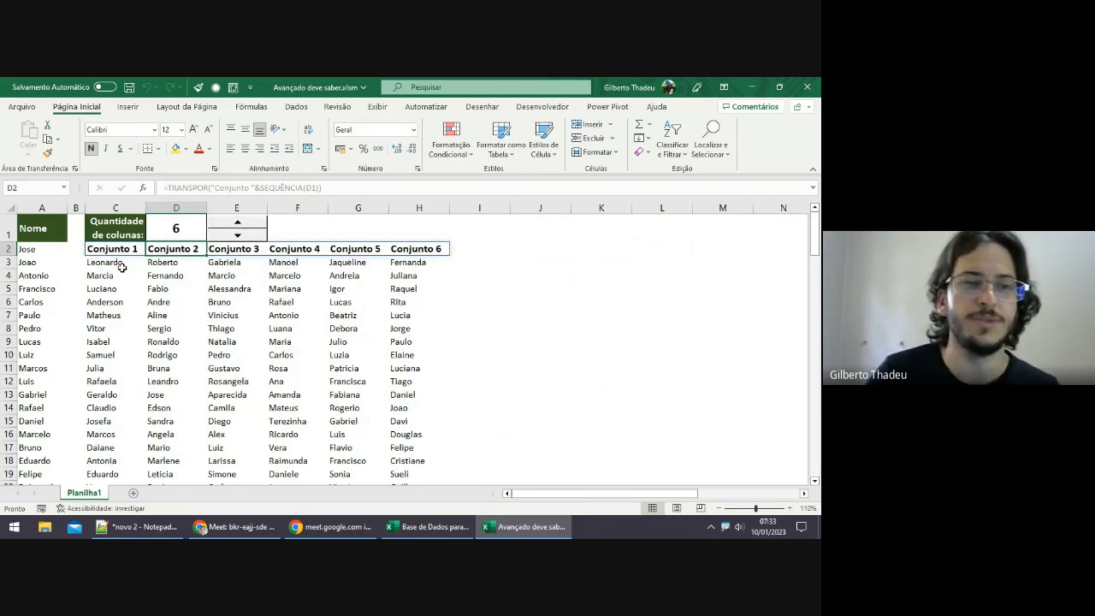
{"action": "left_click", "coordinate": [237, 237]}
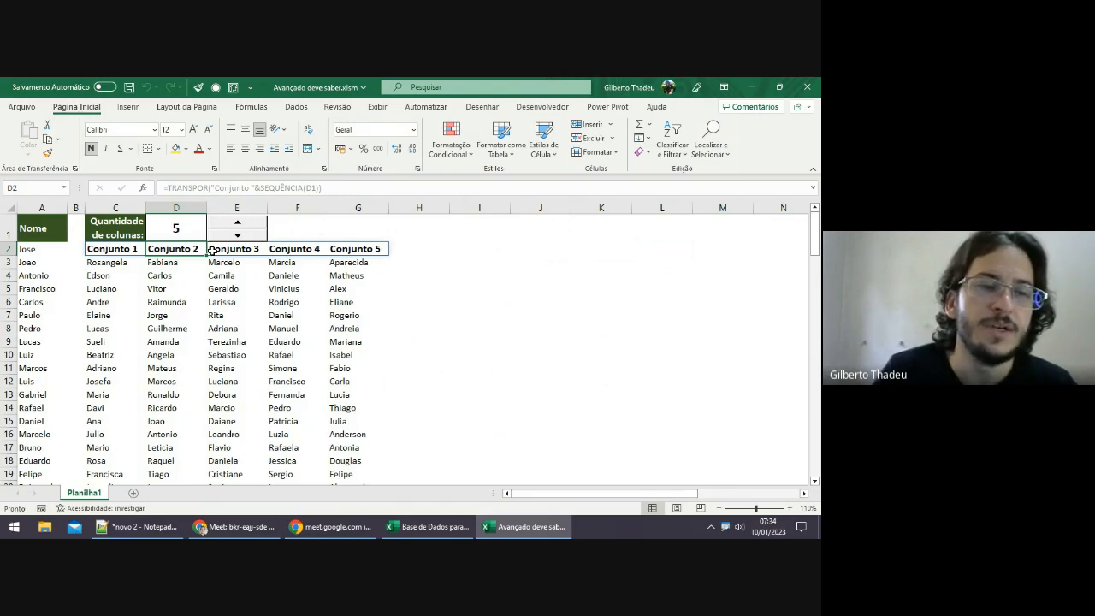
Select C3 to show its formula and raise the column quantity in D1 to 8.
{"action": "left_click", "coordinate": [114, 267]}
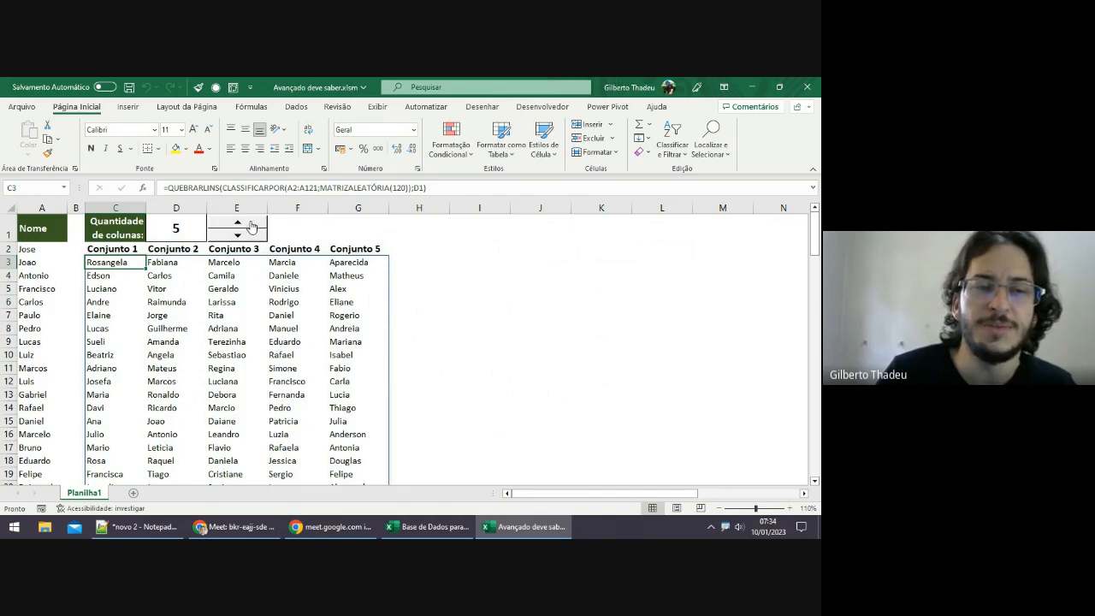
{"action": "left_click", "coordinate": [237, 223]}
{"action": "left_click", "coordinate": [250, 226]}
{"action": "left_click", "coordinate": [251, 226]}
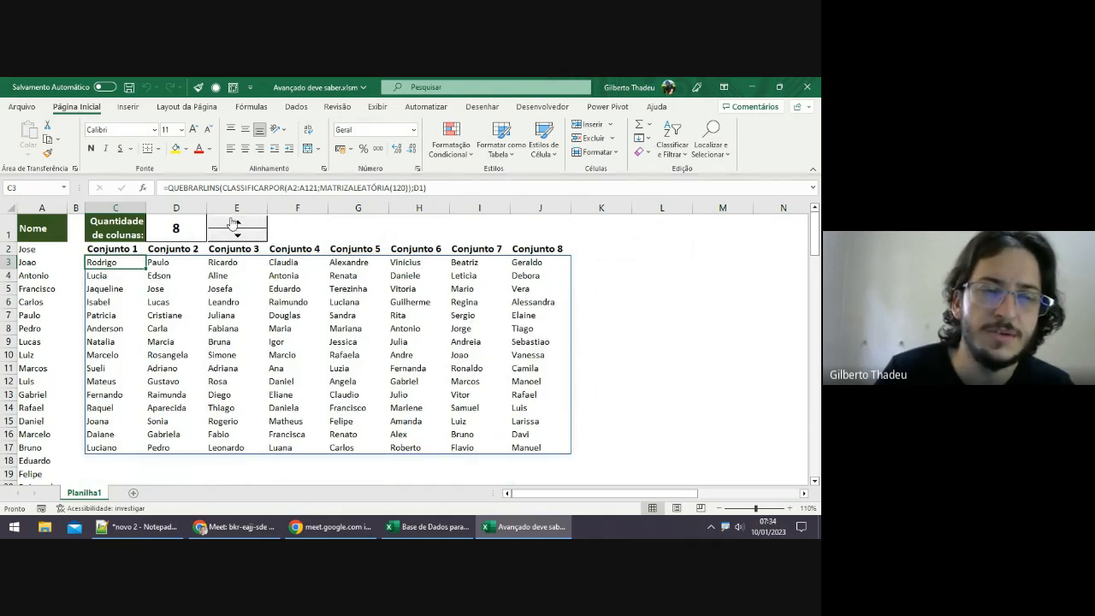
Show the Botão de Rotação entry among the insertable form controls without inserting one.
{"action": "left_click", "coordinate": [529, 109]}
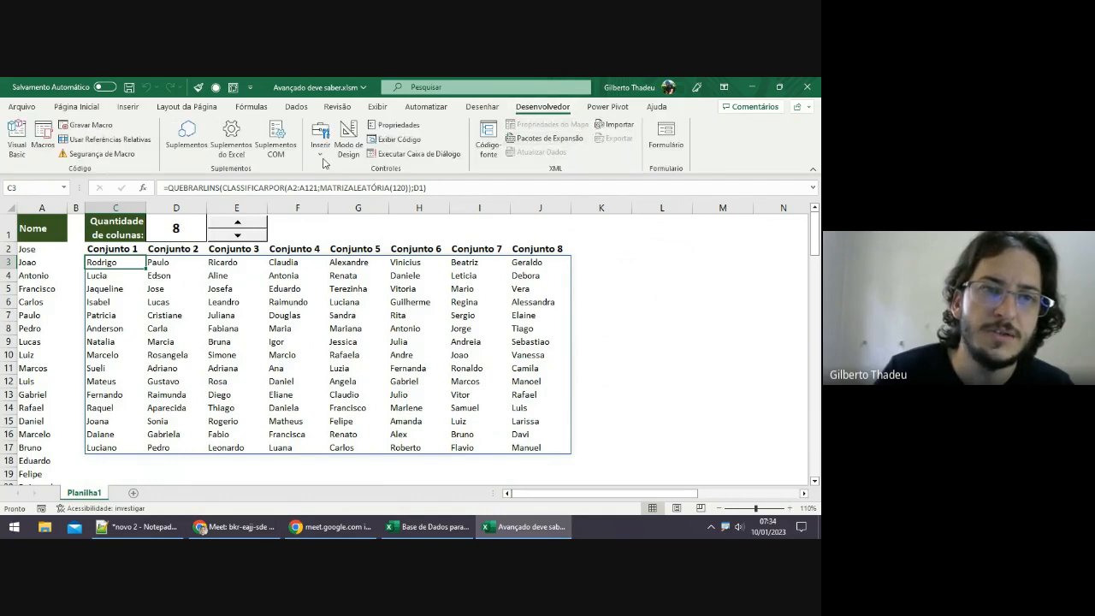
{"action": "left_click", "coordinate": [321, 154]}
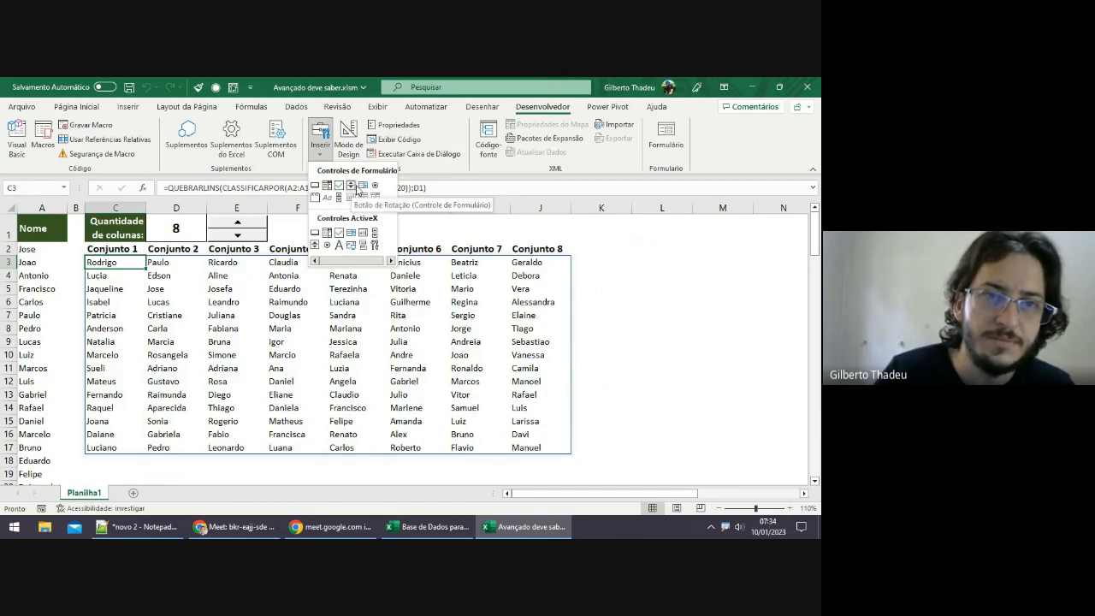
{"action": "left_click", "coordinate": [289, 240]}
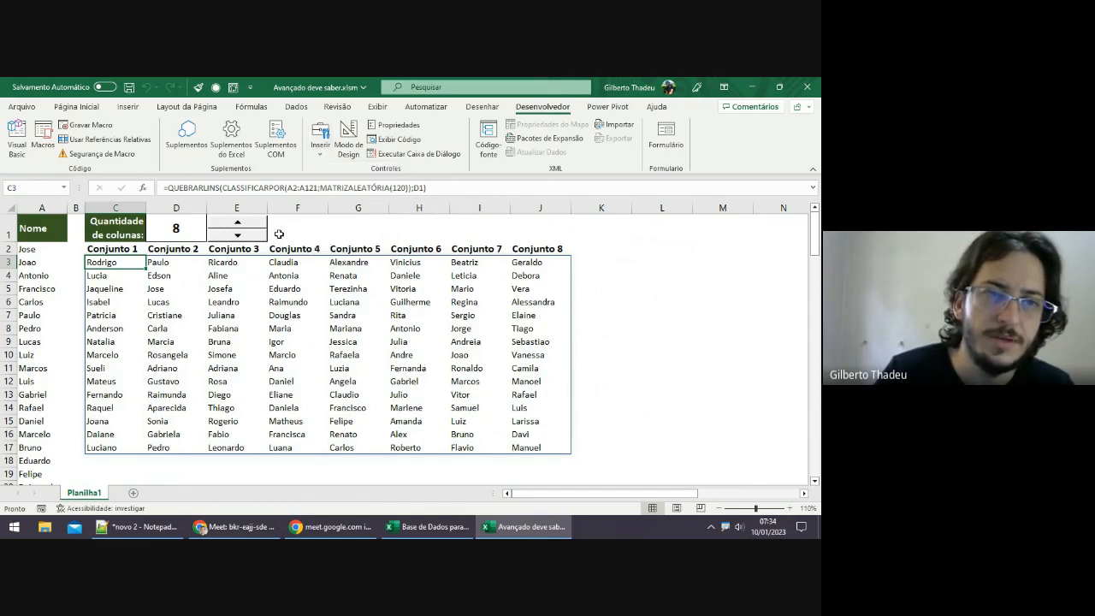
View the control settings and cell link of the spin control beside D1, and close them without changes.
{"action": "right_click", "coordinate": [263, 239]}
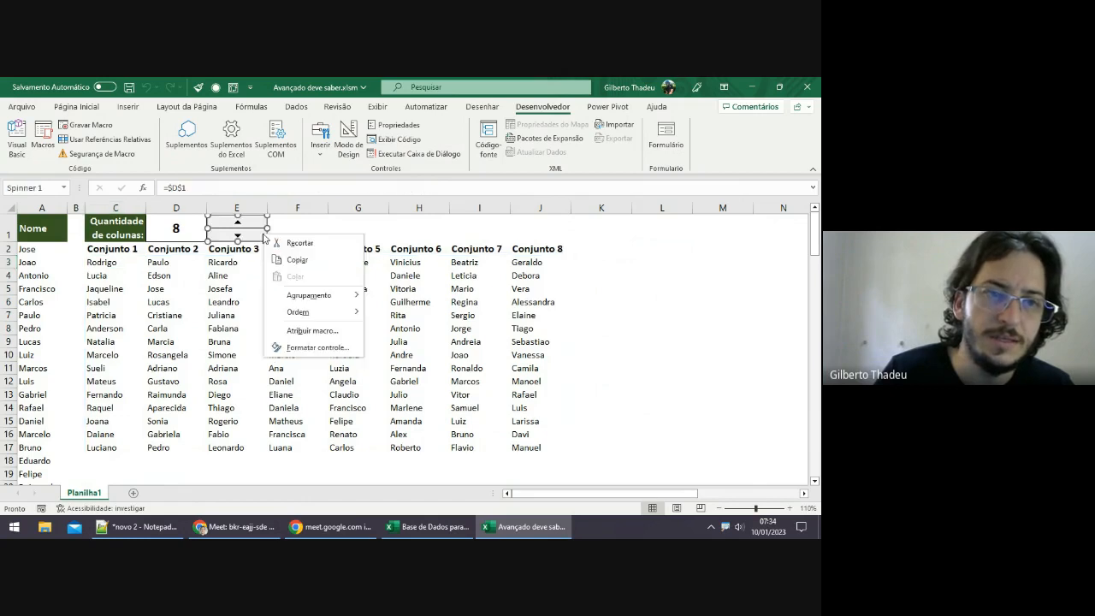
{"action": "left_click", "coordinate": [314, 348]}
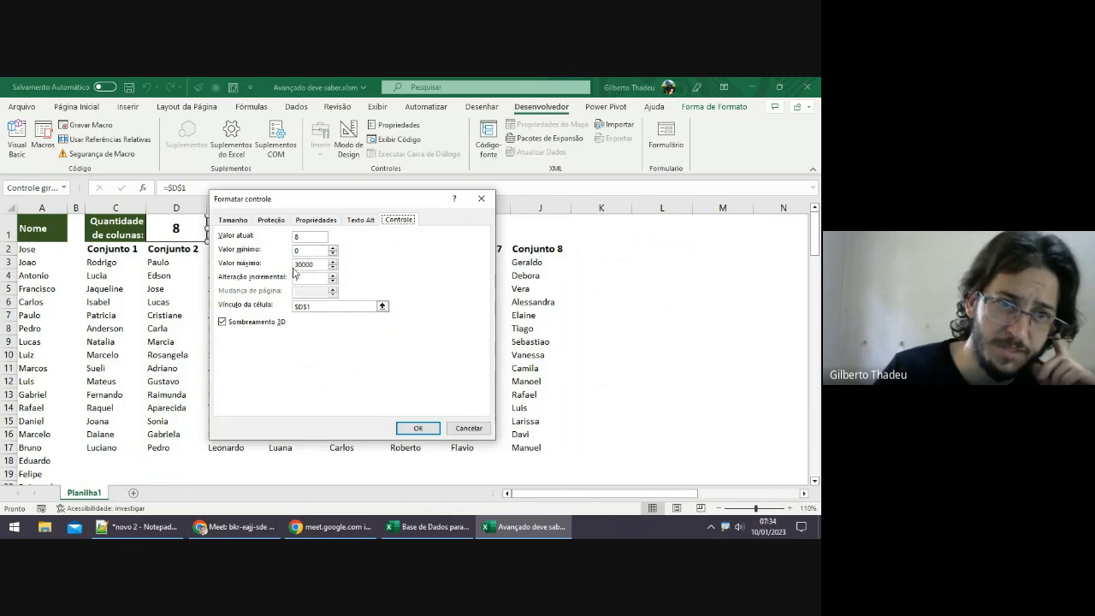
{"action": "left_click", "coordinate": [481, 198]}
Deselect the spin control and raise the column quantity in D1 to 10.
{"action": "left_click", "coordinate": [329, 237]}
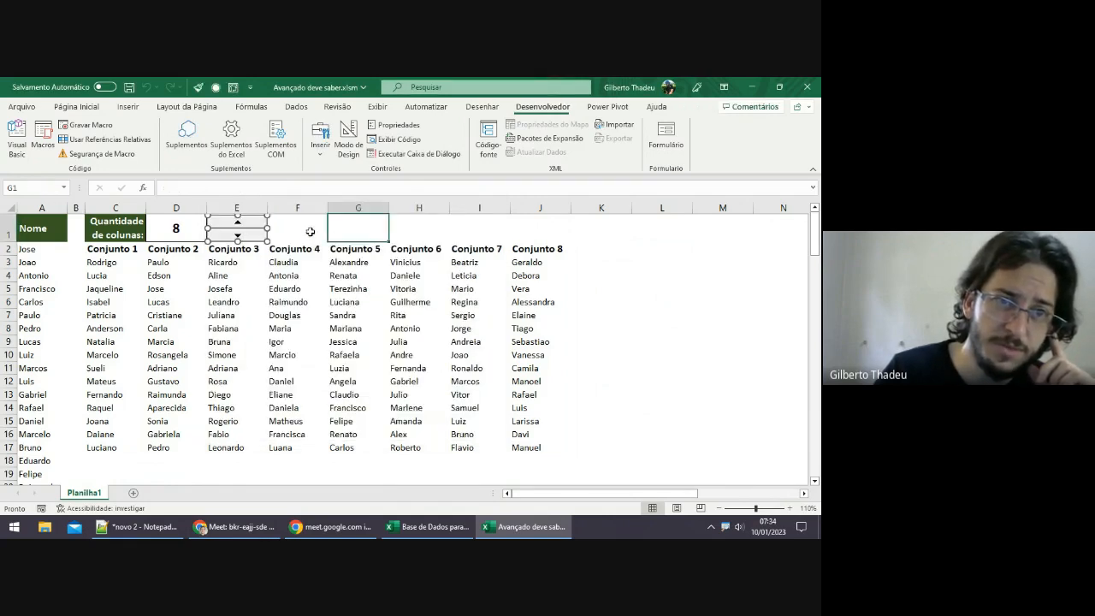
{"action": "left_click", "coordinate": [258, 225]}
{"action": "left_click", "coordinate": [258, 225]}
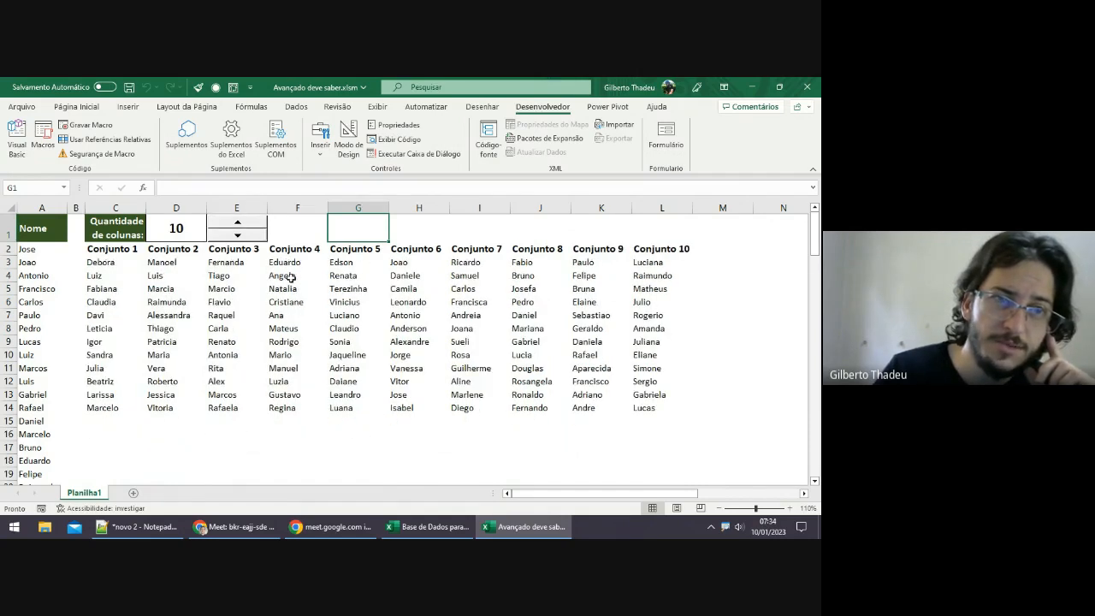
Examine the C2 header formula, highlighting its TRANSPOR and SEQUÊNCIA functions.
{"action": "left_click", "coordinate": [115, 248]}
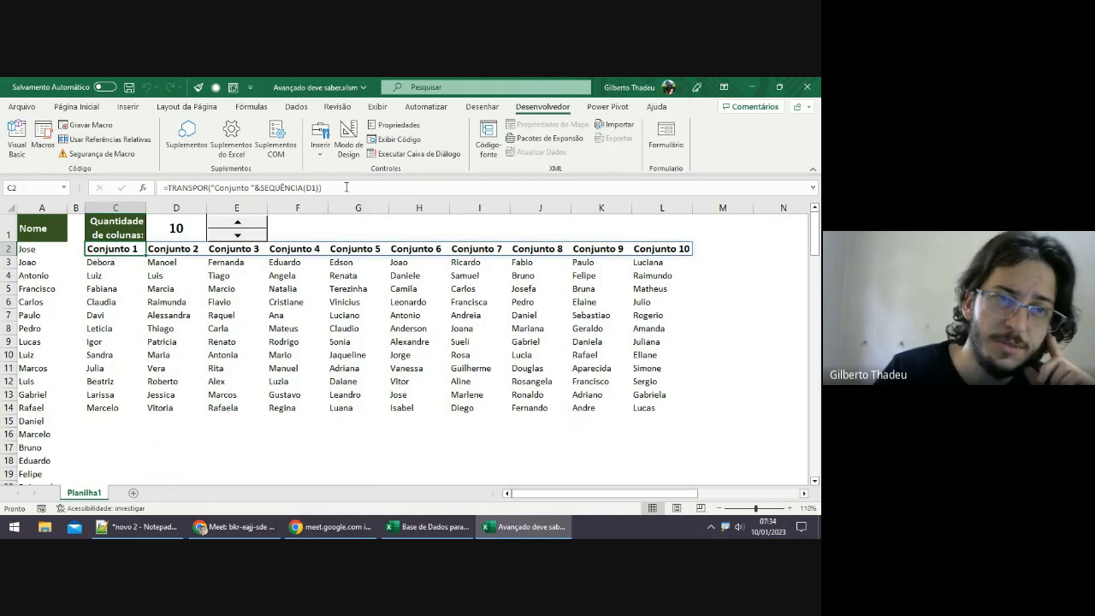
{"action": "left_click_drag", "start_coordinate": [346, 187], "coordinate": [161, 186]}
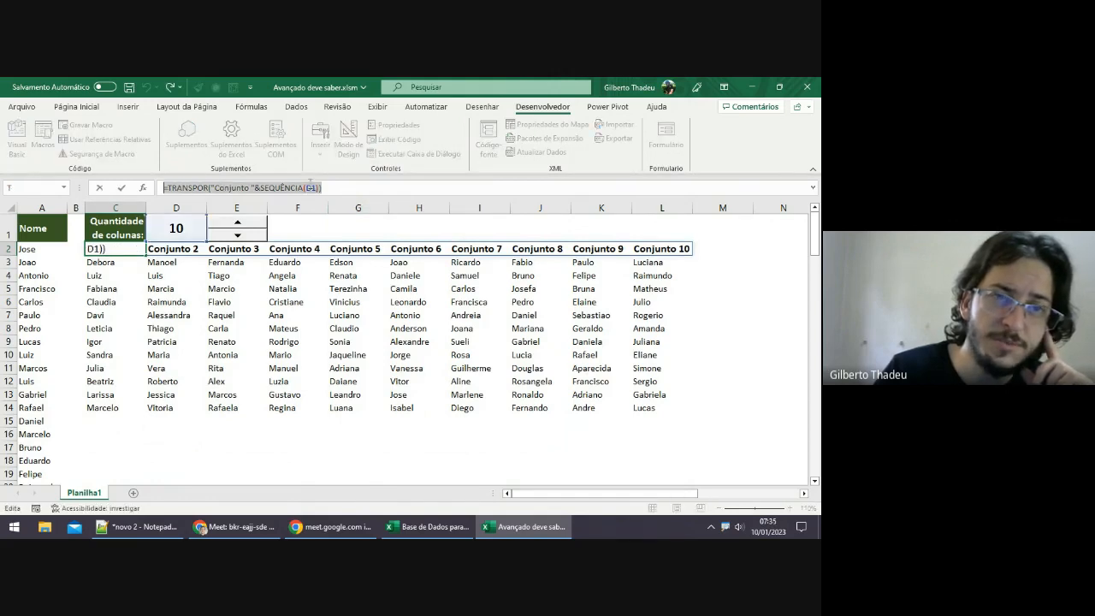
{"action": "left_click", "coordinate": [334, 186]}
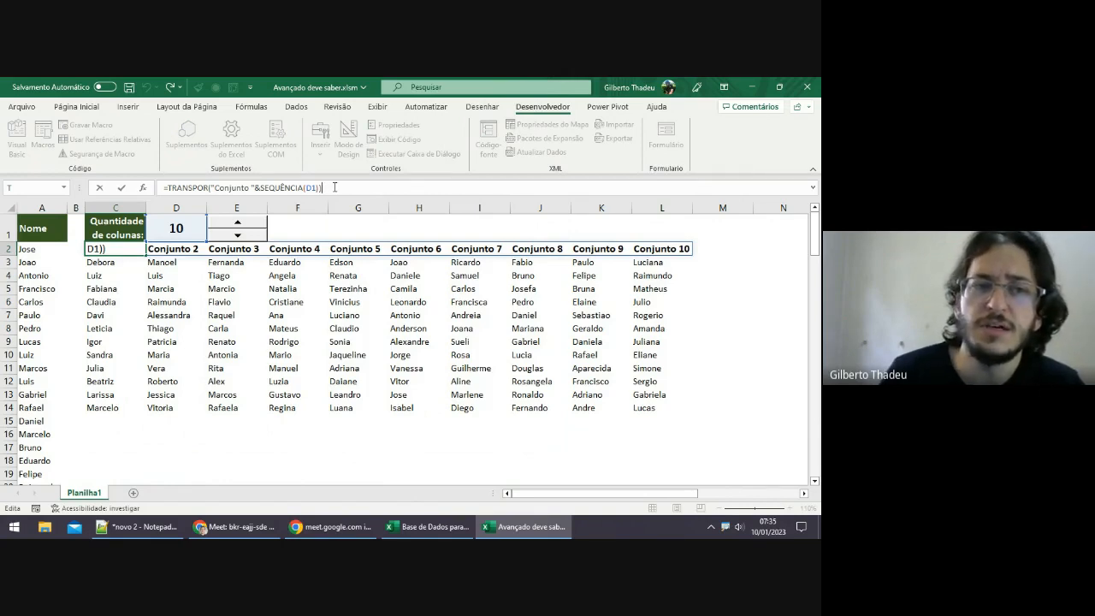
{"action": "double_click", "coordinate": [285, 189]}
{"action": "left_click", "coordinate": [189, 189]}
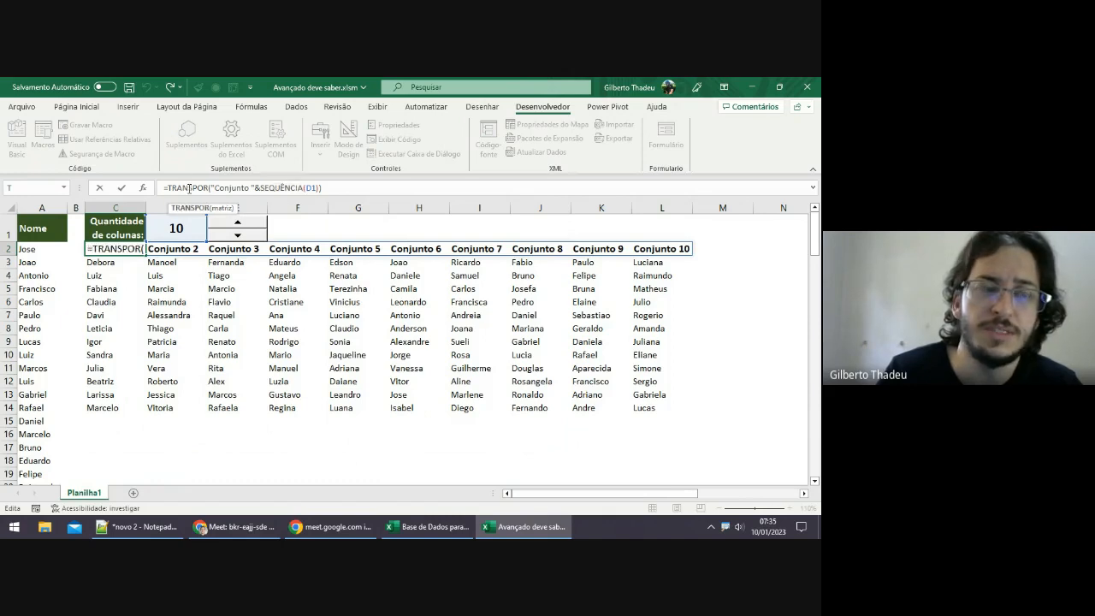
{"action": "double_click", "coordinate": [189, 188]}
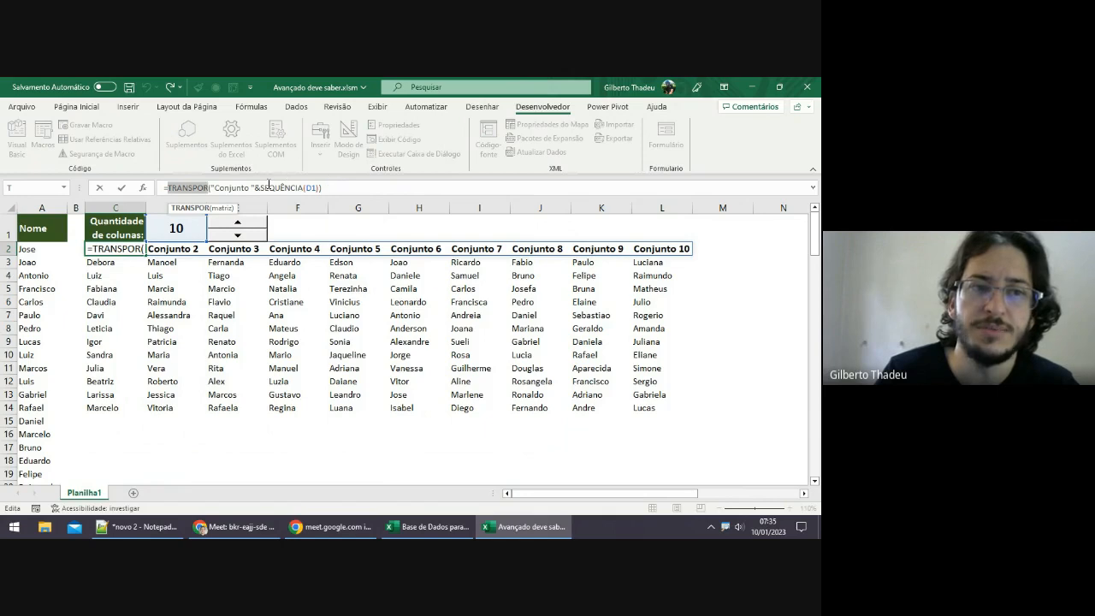
{"action": "double_click", "coordinate": [276, 188]}
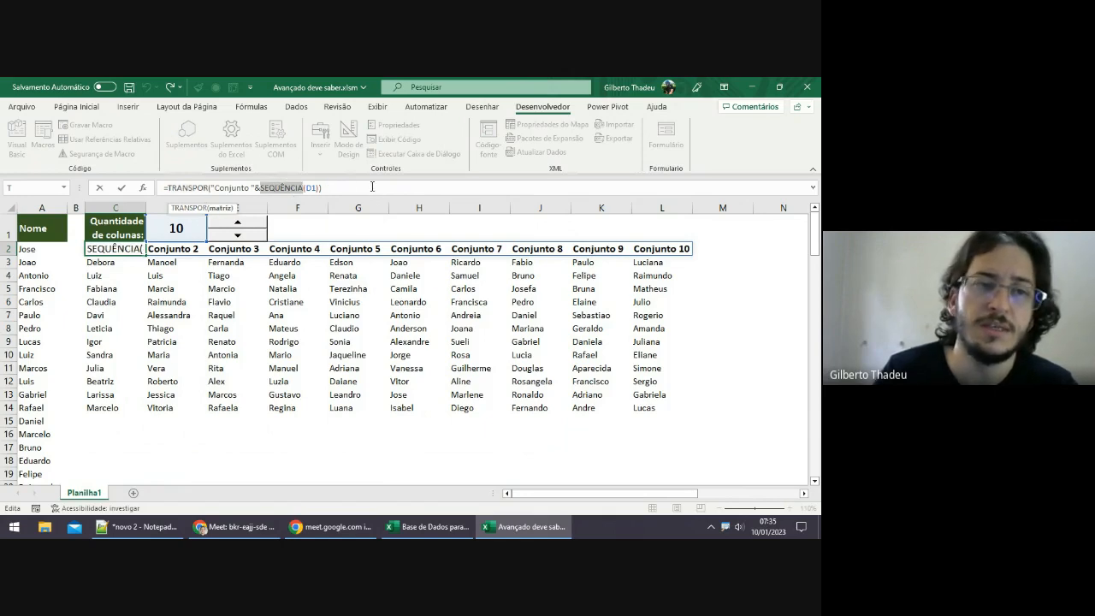
{"action": "left_click", "coordinate": [364, 185]}
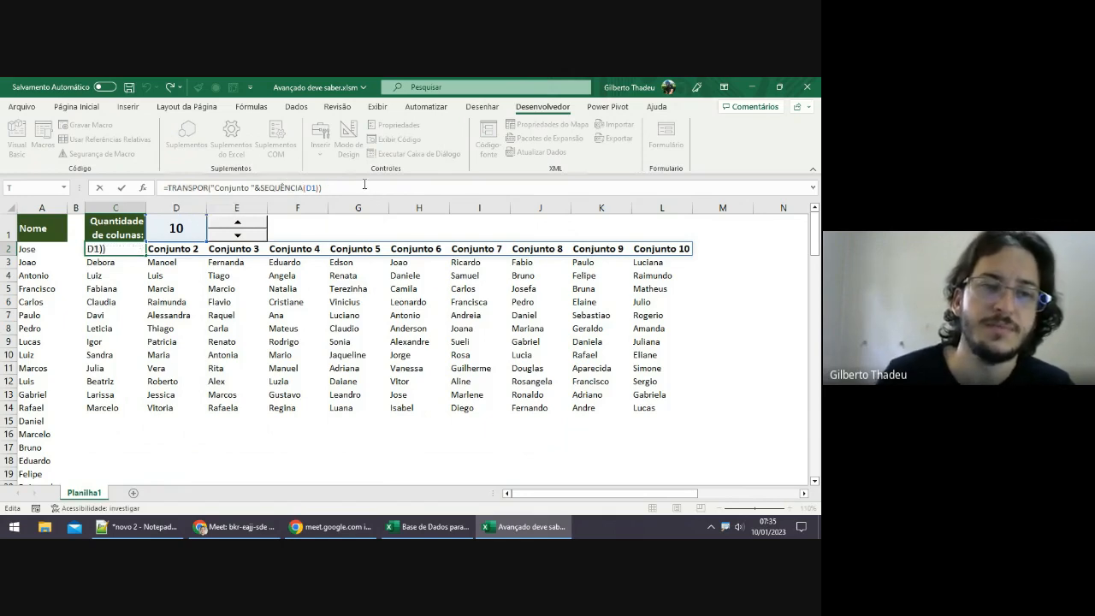
{"action": "key", "text": "Return"}
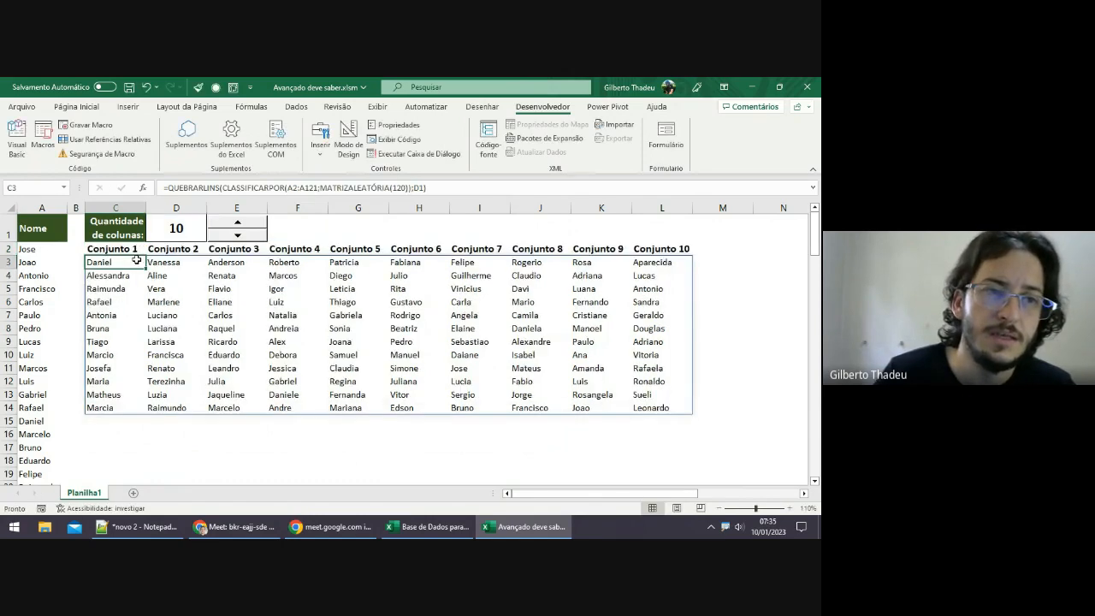
Select C3 and lower the column quantity in D1 to 9.
{"action": "left_click", "coordinate": [117, 278]}
{"action": "left_click", "coordinate": [120, 262]}
{"action": "left_click", "coordinate": [240, 235]}
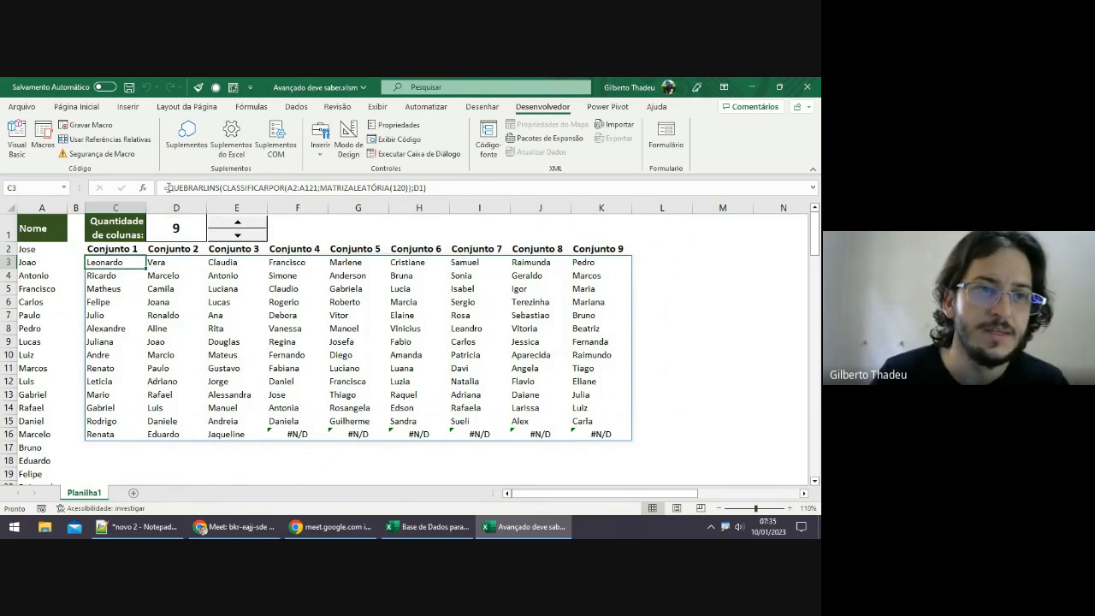
Wrap the C3 formula in SEERRO with an empty text "" as the value for errors.
{"action": "left_click", "coordinate": [169, 187]}
{"action": "type", "text": "see"}
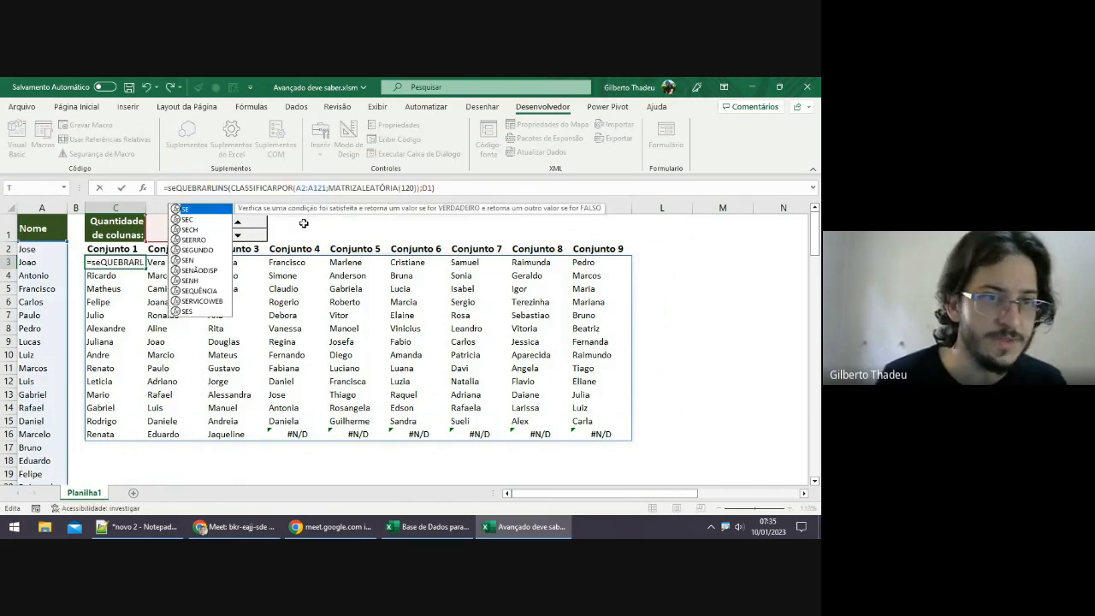
{"action": "key", "text": "Tab"}
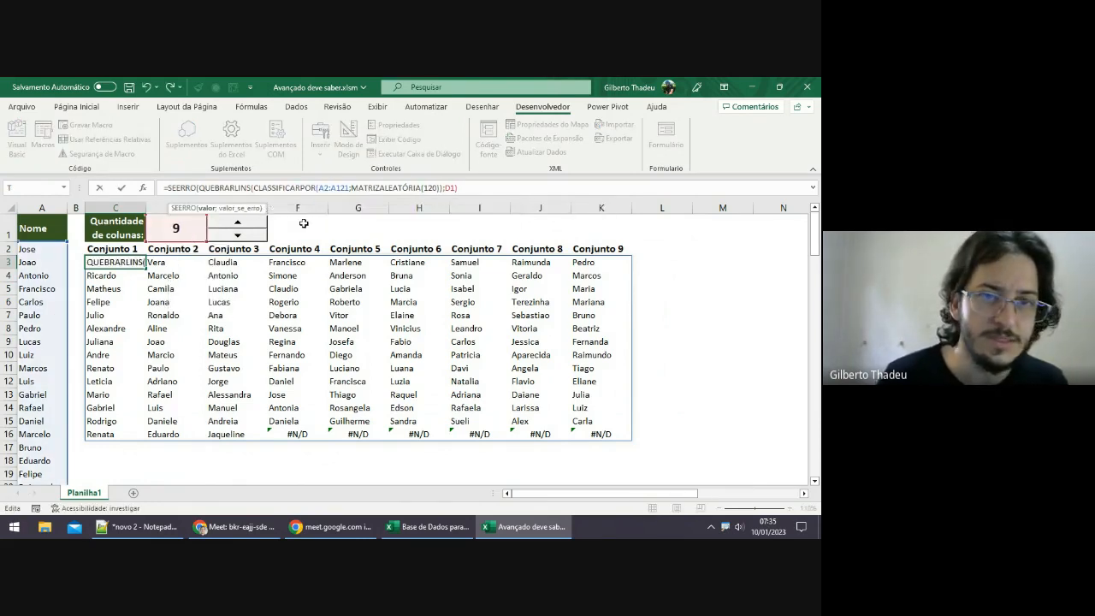
{"action": "key", "text": "End"}
{"action": "type", "text": ";\"\")"}
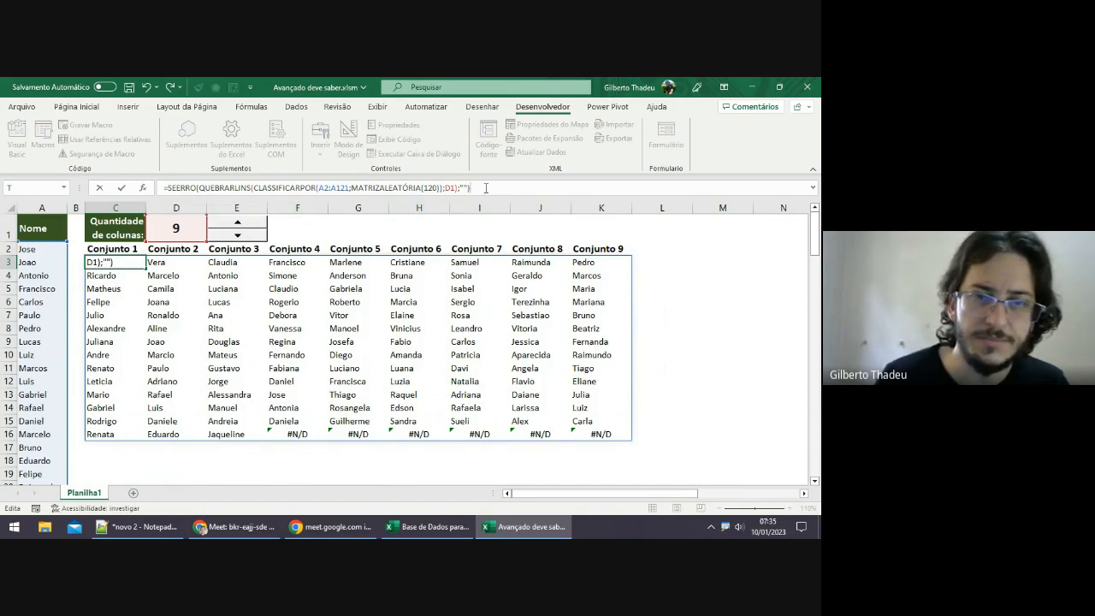
{"action": "key", "text": "Return"}
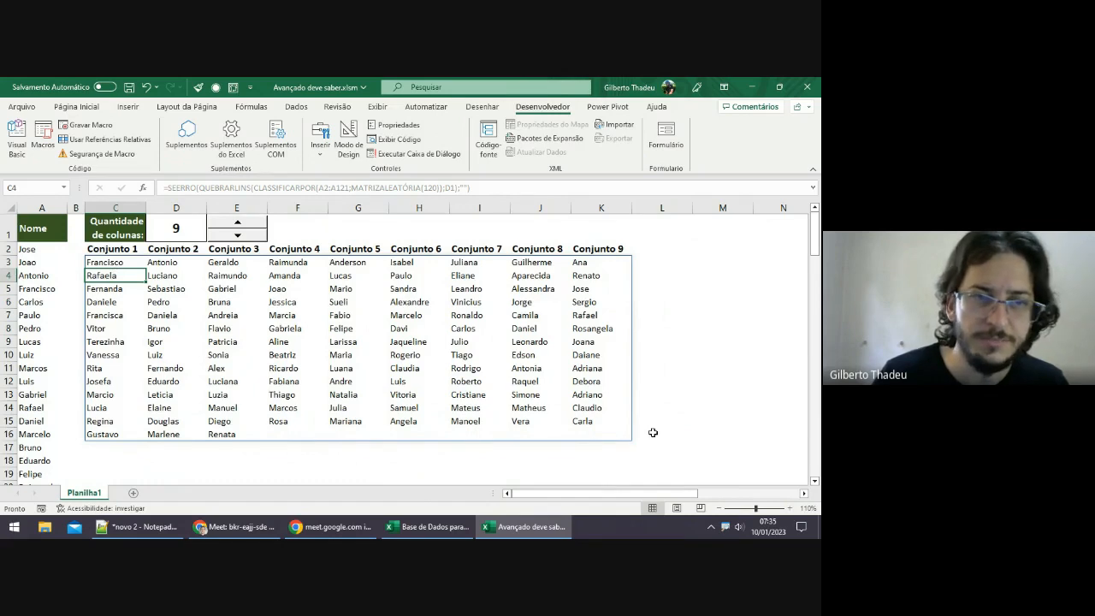
Open the C3 formula and highlight SEERRO, QUEBRARLINS, CLASSIFICARPOR and MATRIZALEATÓRIA one after another.
{"action": "double_click", "coordinate": [115, 264]}
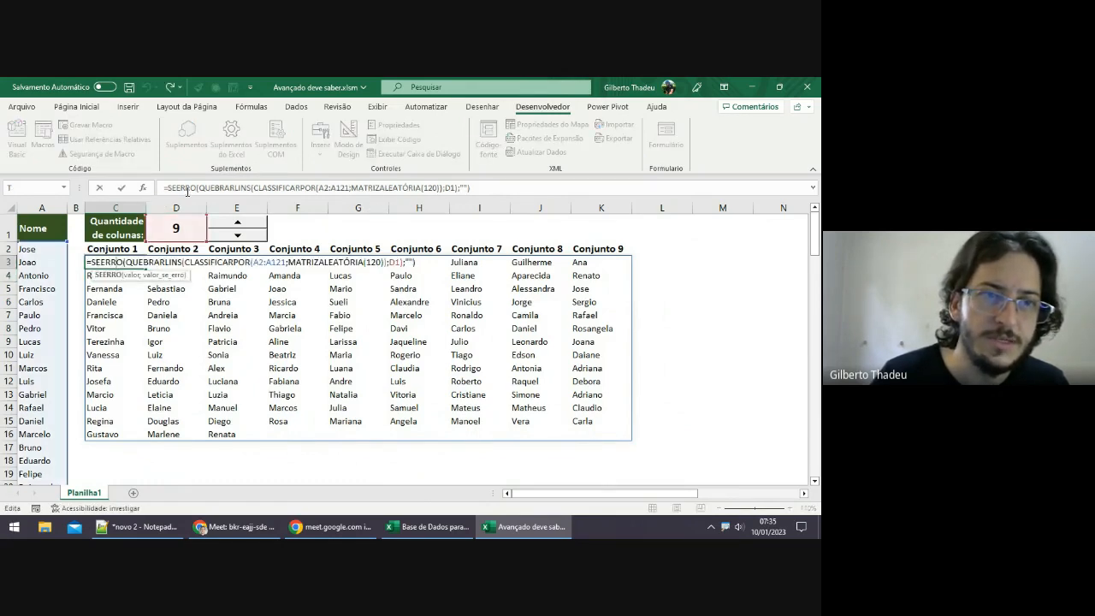
{"action": "double_click", "coordinate": [190, 190]}
{"action": "double_click", "coordinate": [221, 191]}
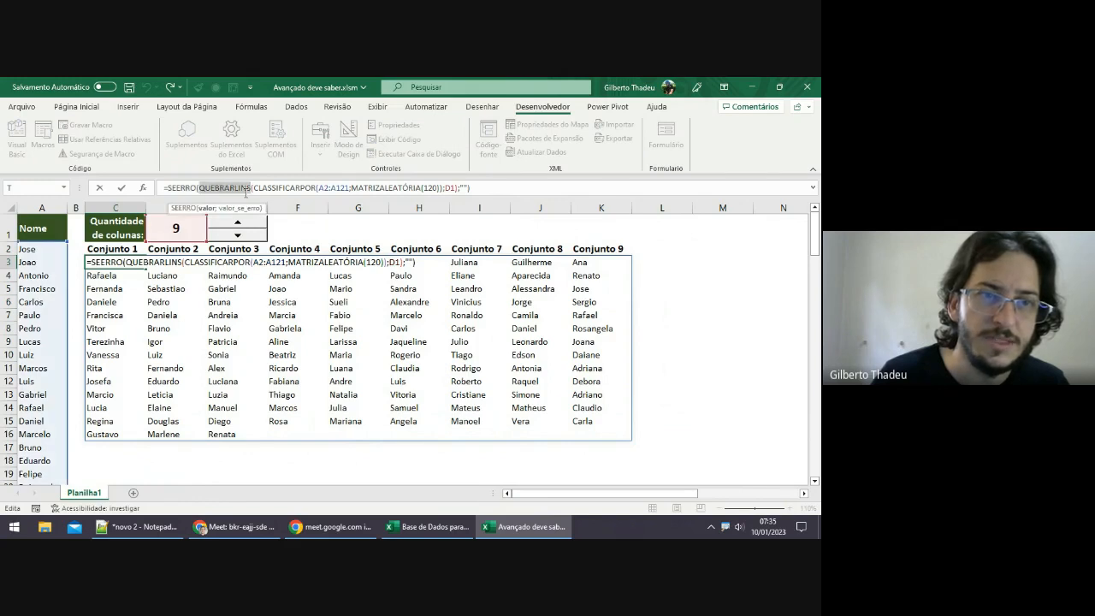
{"action": "double_click", "coordinate": [284, 187]}
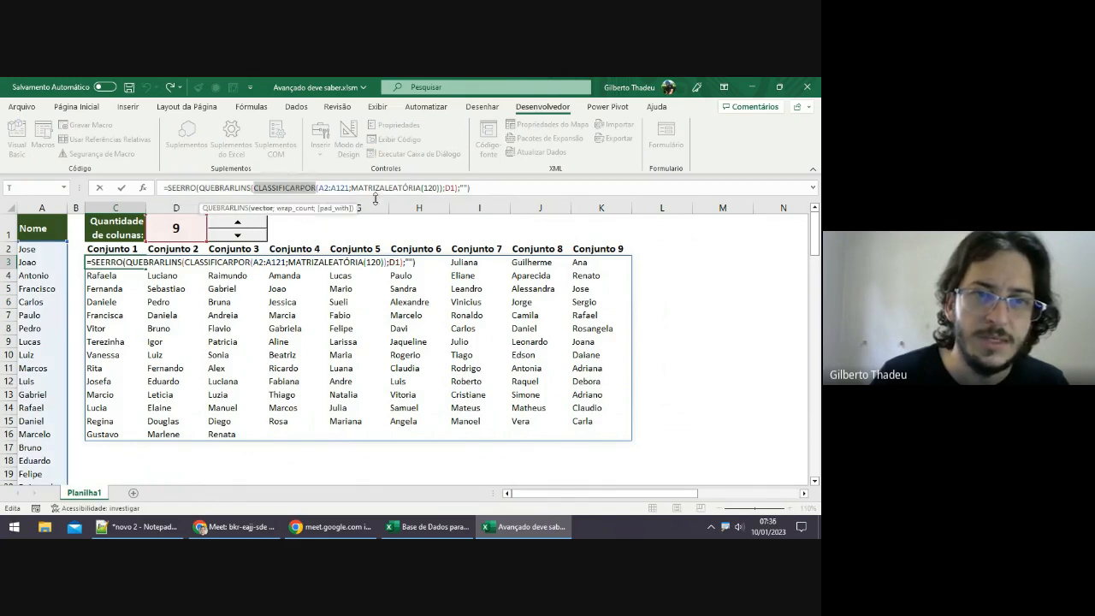
{"action": "double_click", "coordinate": [381, 187]}
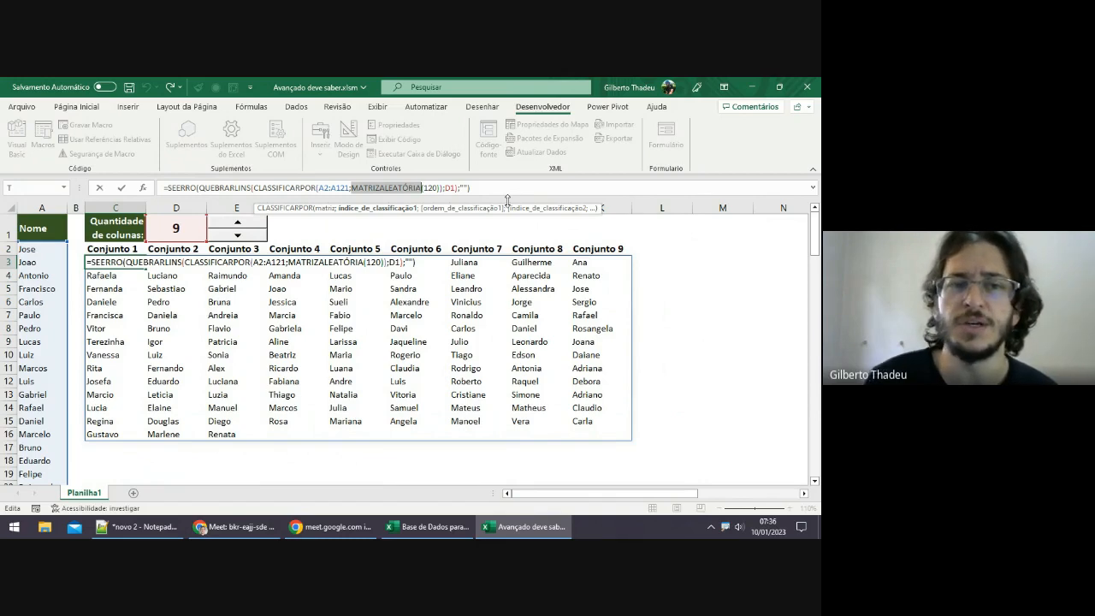
Display the arguments of MATRIZALEATÓRIA and underline linhas, colunas, min, max and inteiro in red.
{"action": "double_click", "coordinate": [424, 188]}
{"action": "left_click", "coordinate": [425, 189]}
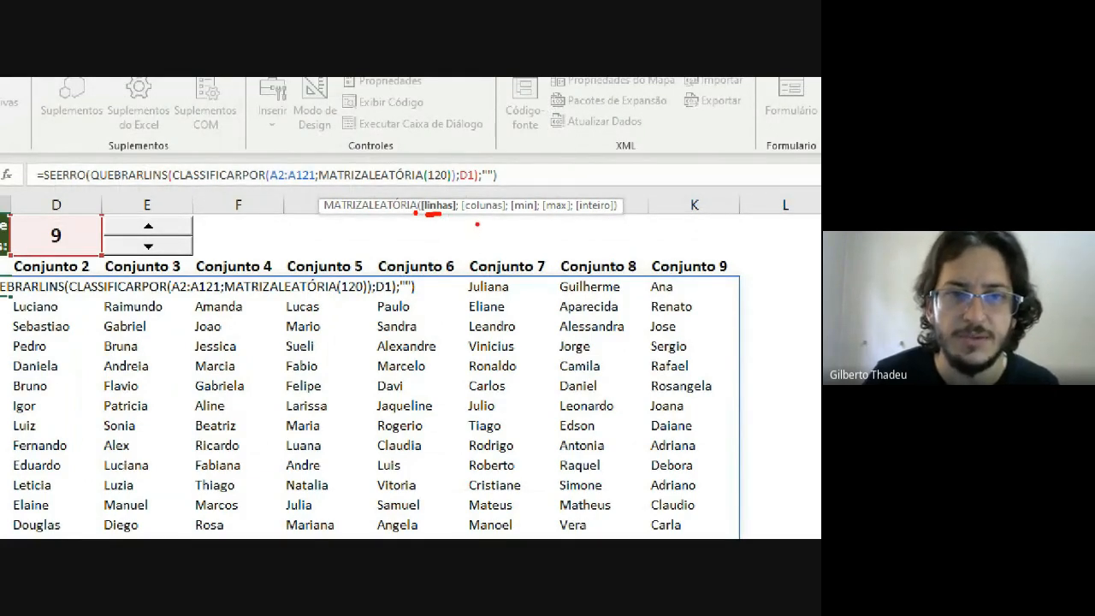
{"action": "left_click_drag", "start_coordinate": [475, 217], "coordinate": [599, 211]}
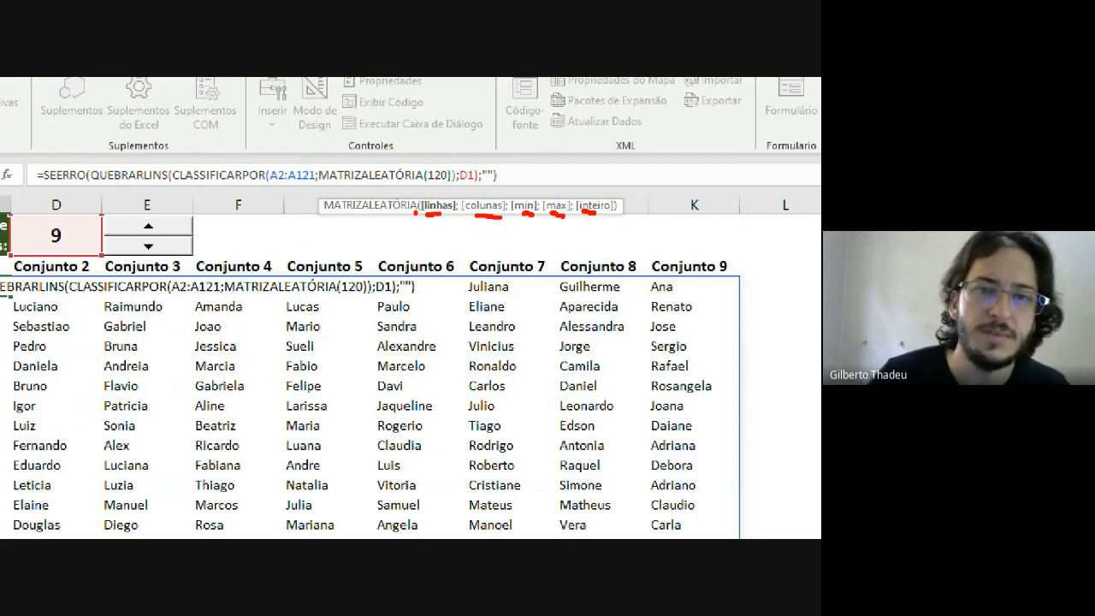
{"action": "mouse_move", "coordinate": [611, 215]}
{"action": "left_mouse_down"}
{"action": "mouse_move", "coordinate": [617, 195]}
{"action": "mouse_move", "coordinate": [609, 221]}
{"action": "left_mouse_up"}
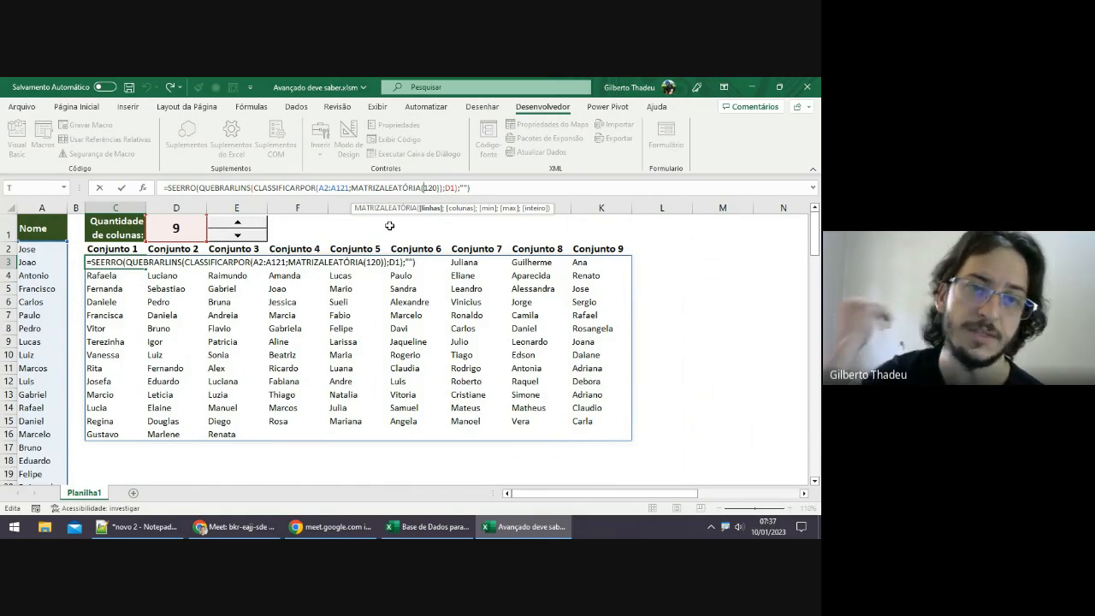
Review the C3 formula from MATRIZALEATÓRIA outward through CLASSIFICARPOR and QUEBRARLINS to SEERRO, and leave it unchanged.
{"action": "double_click", "coordinate": [387, 188]}
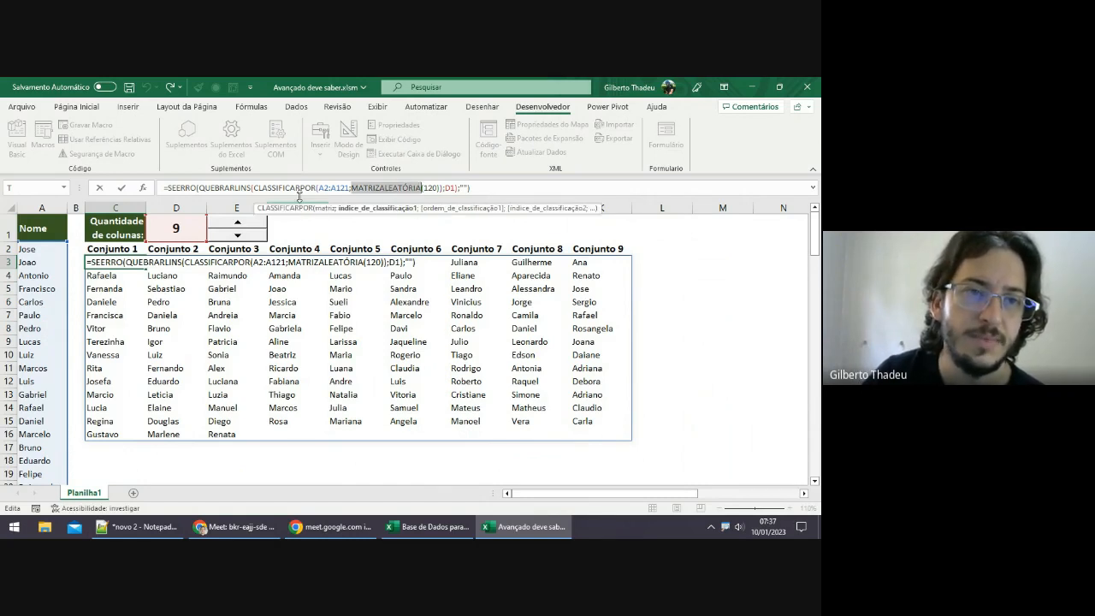
{"action": "double_click", "coordinate": [291, 189]}
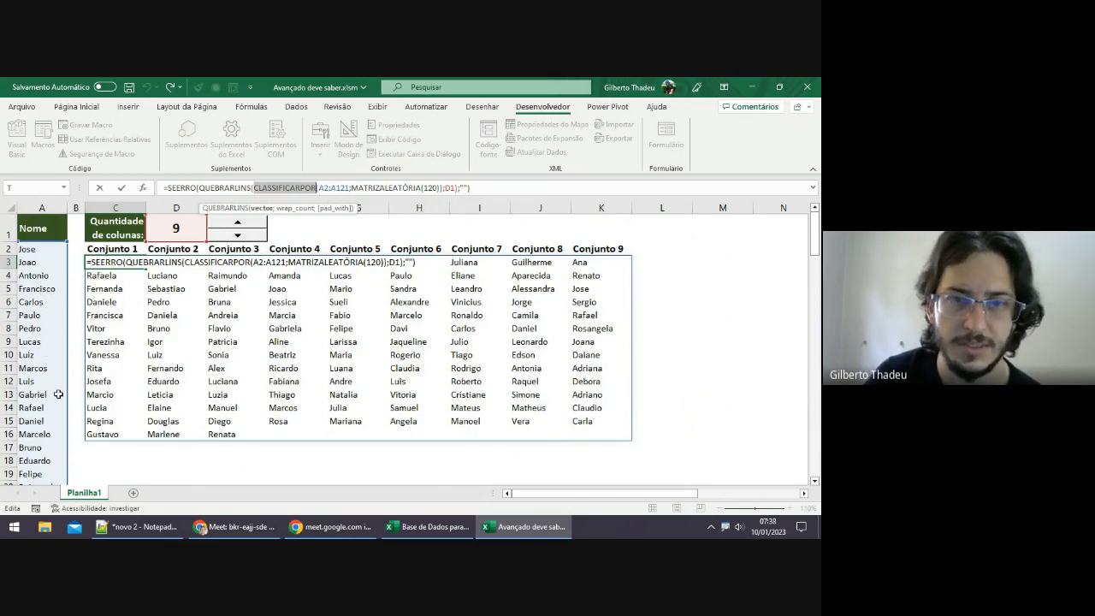
{"action": "double_click", "coordinate": [221, 188]}
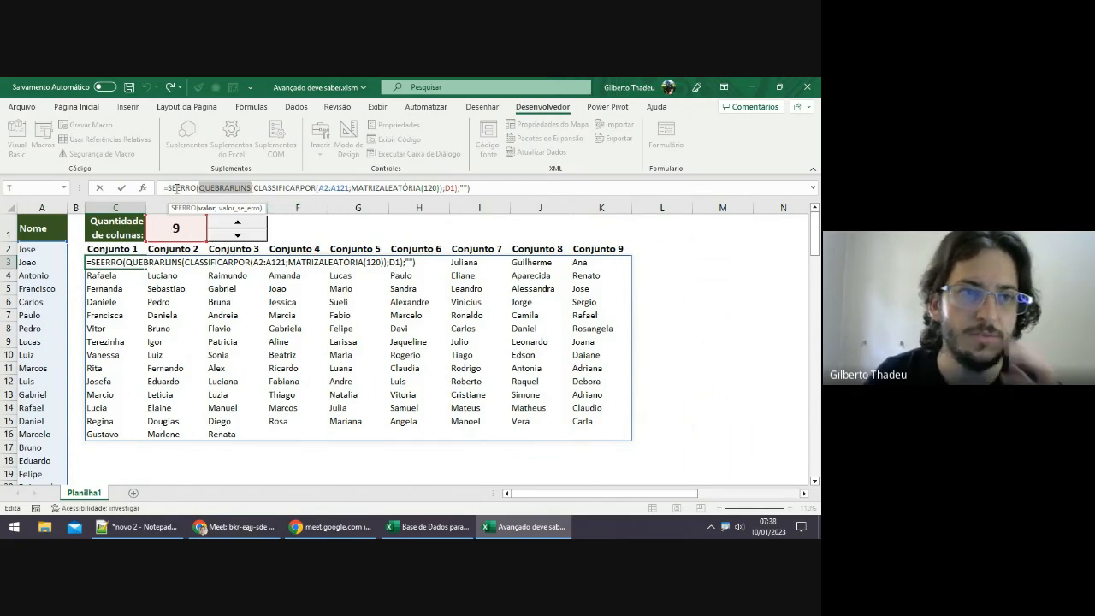
{"action": "left_click", "coordinate": [175, 188]}
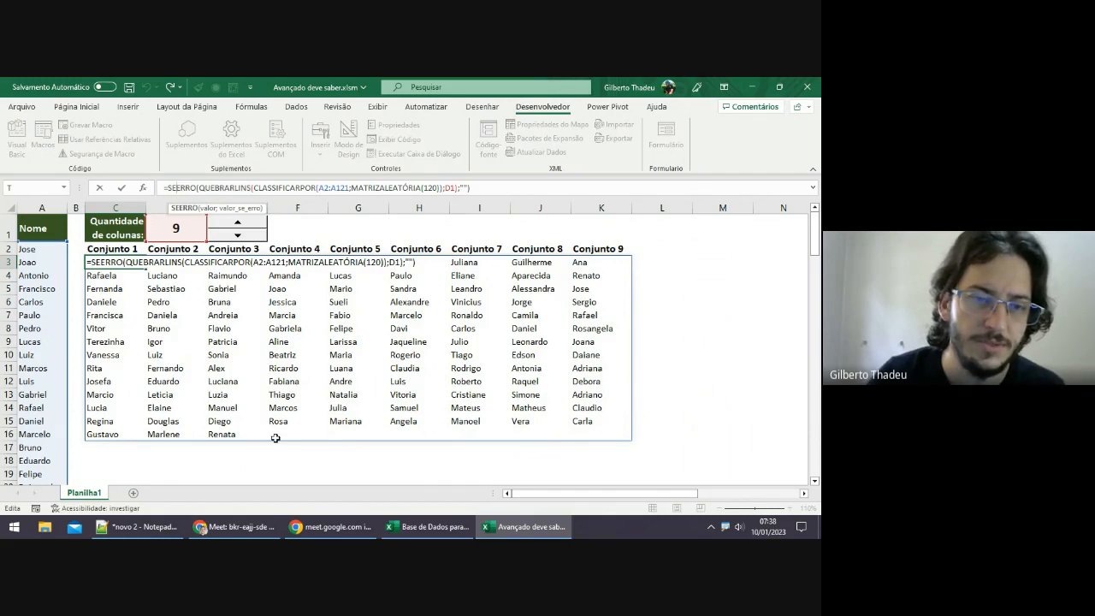
{"action": "key", "text": "Return"}
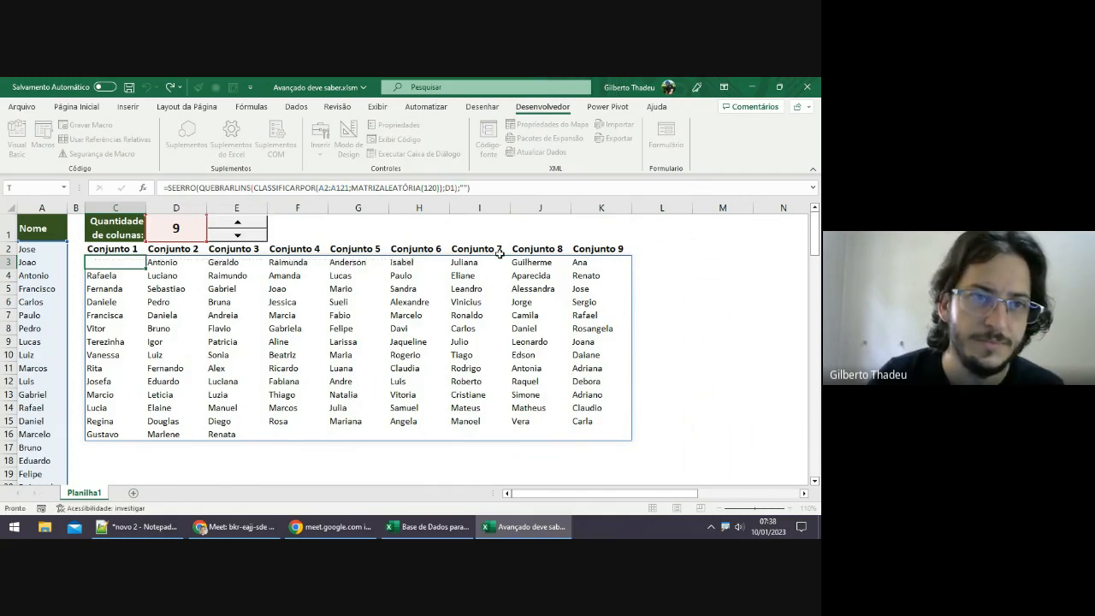
Lower the column quantity in D1 to 8 and select the headers C2, D2 and E2 in turn to show their formula.
{"action": "left_click", "coordinate": [236, 368]}
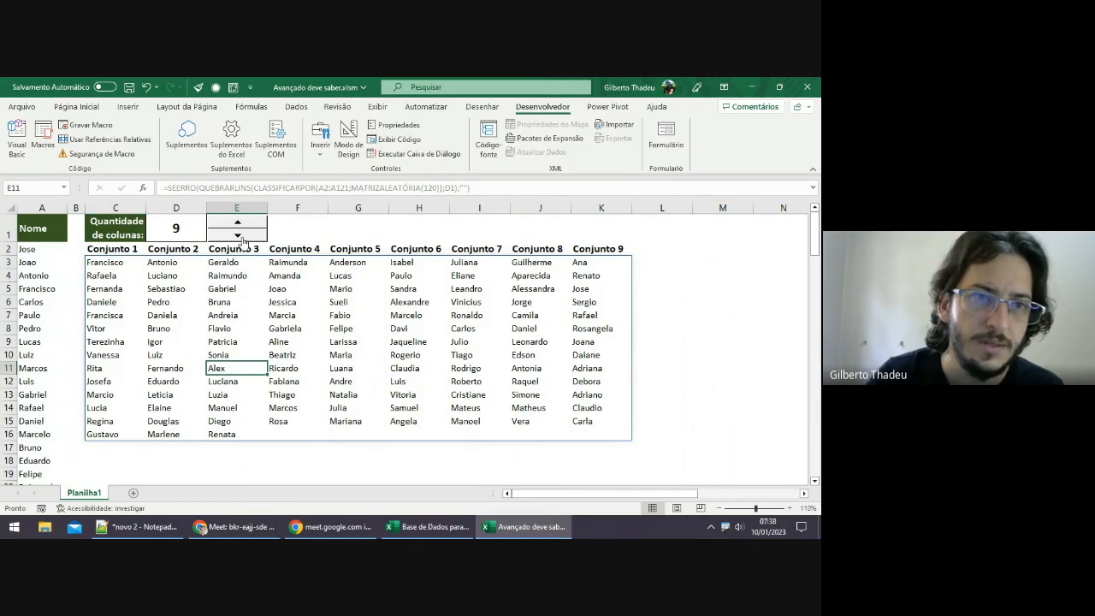
{"action": "left_click", "coordinate": [127, 248]}
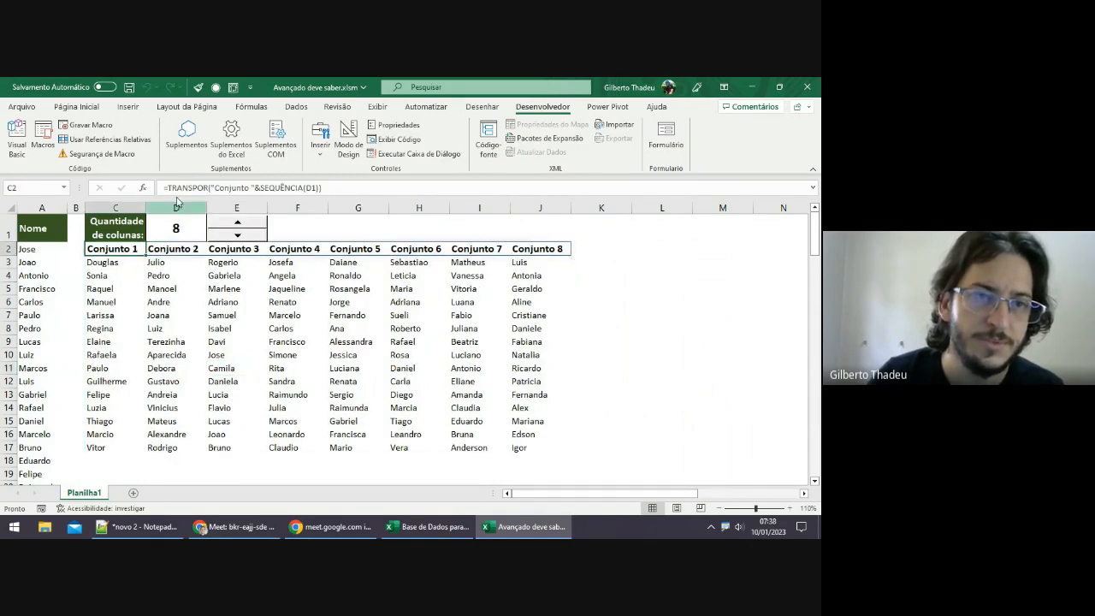
{"action": "left_click", "coordinate": [178, 251]}
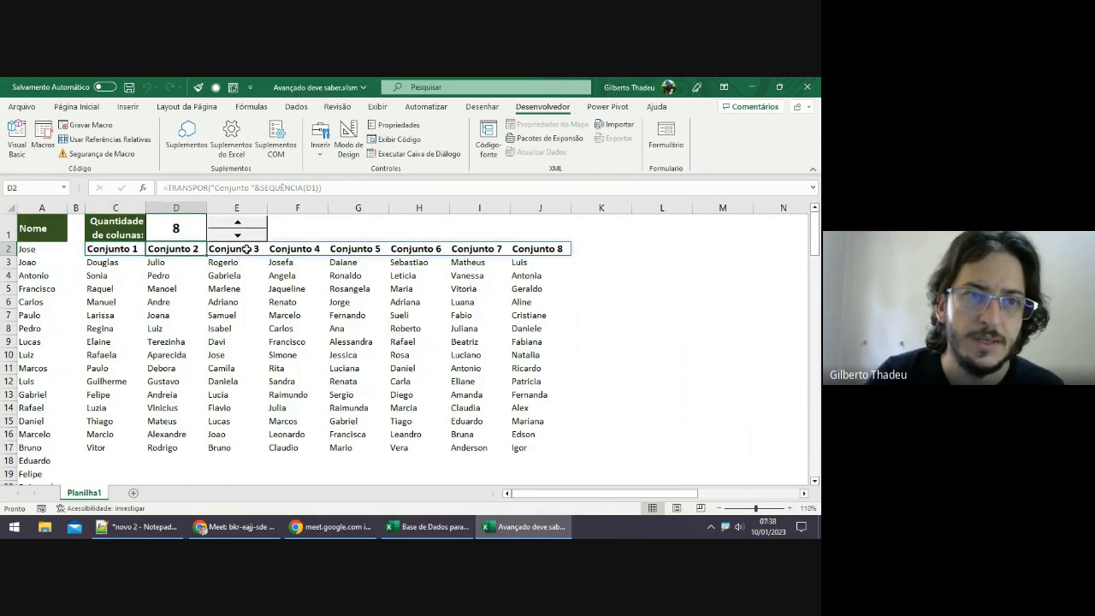
{"action": "left_click", "coordinate": [248, 247]}
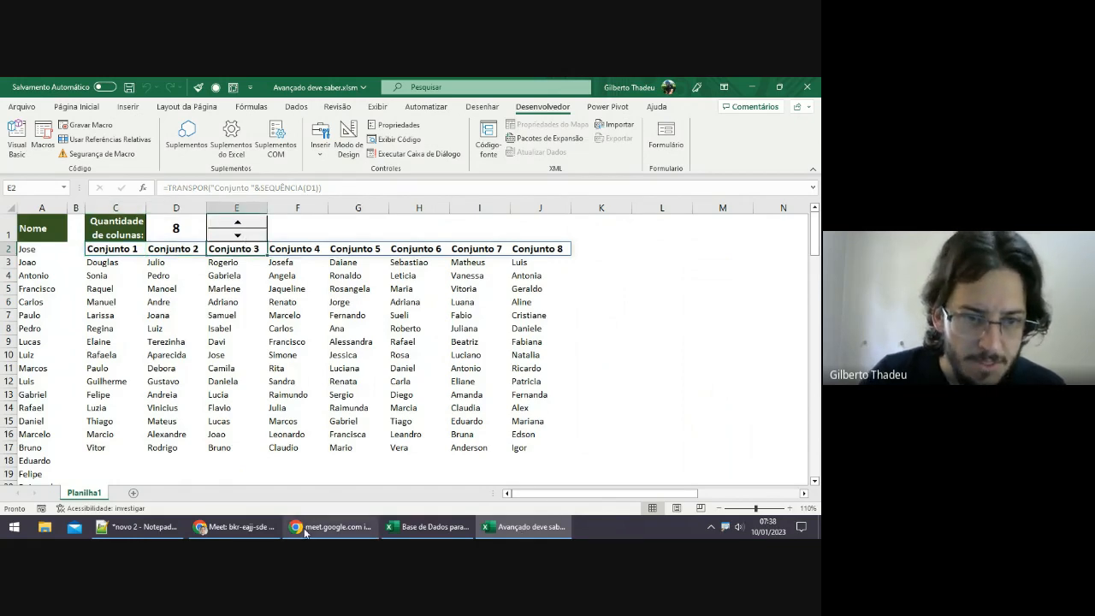
Switch to the Google Meet window in Chrome.
{"action": "mouse_move", "coordinate": [314, 528]}
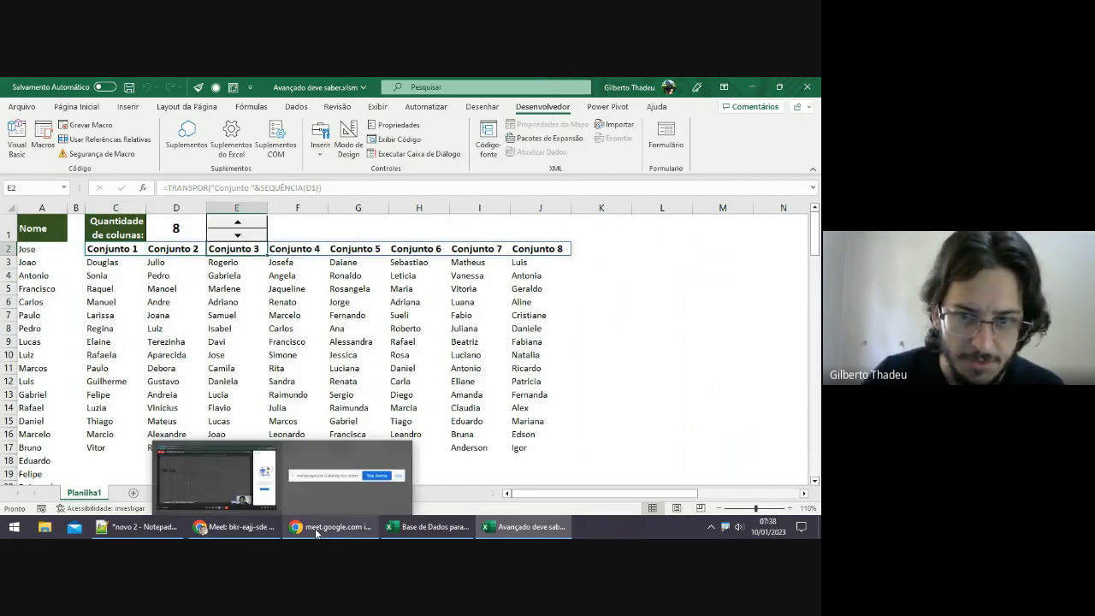
{"action": "left_click", "coordinate": [238, 486]}
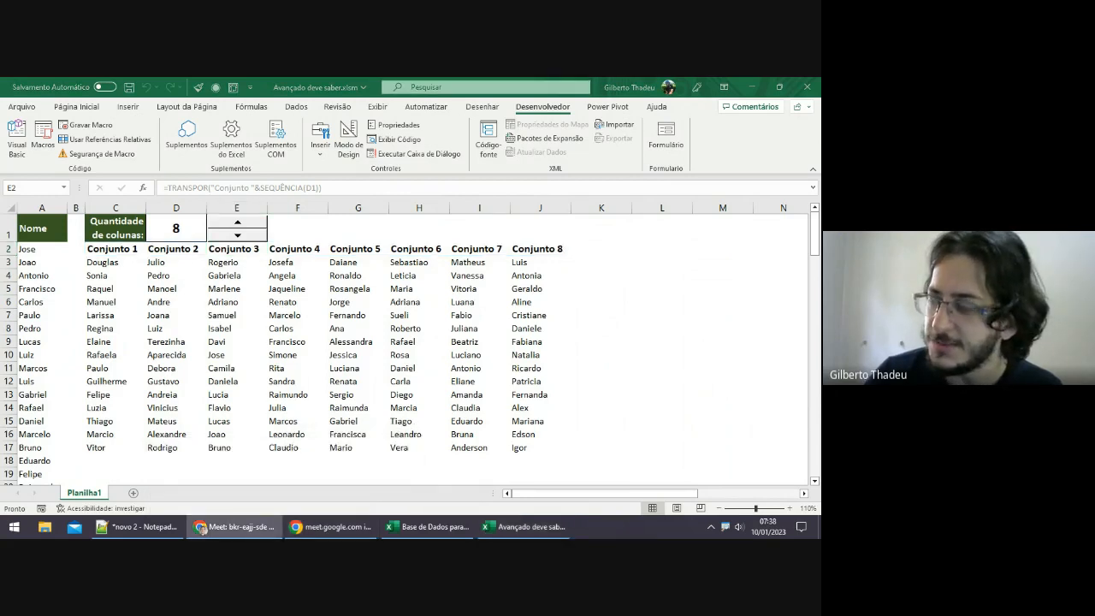